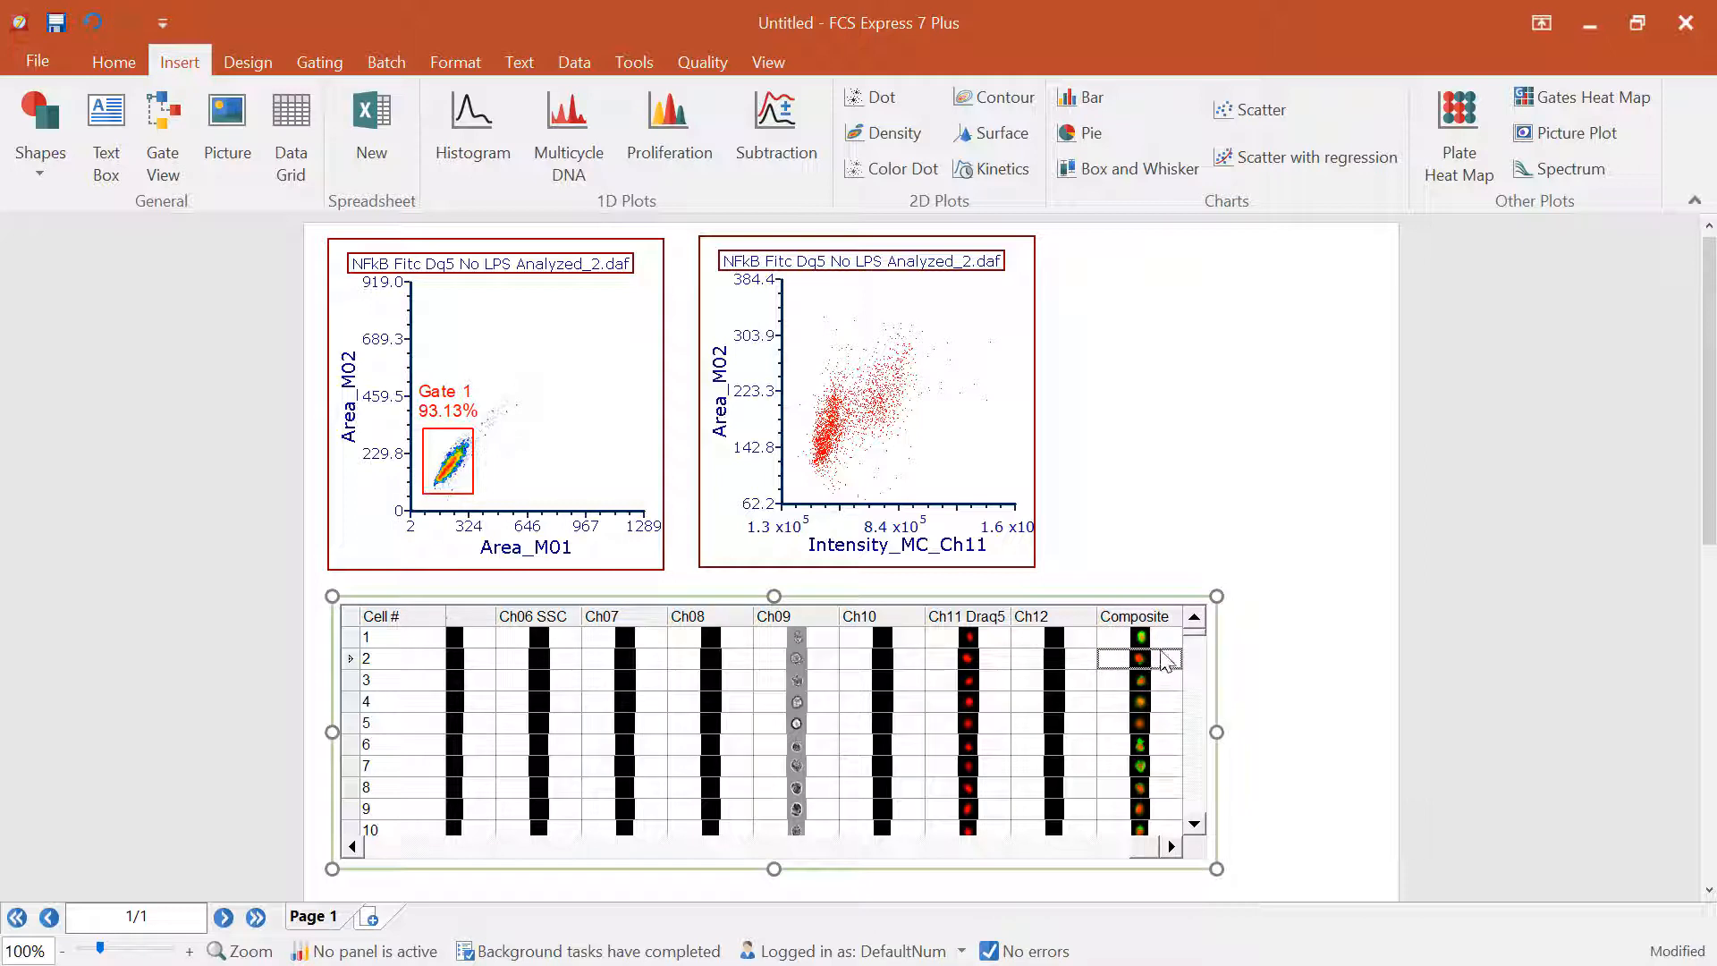
Examine the cell image columns in the data grid, including Composite, Ch11 Draq5, Ch09 and Ch02 NFkB FITC.
{"action": "left_click", "coordinate": [1129, 636]}
{"action": "left_click", "coordinate": [964, 640]}
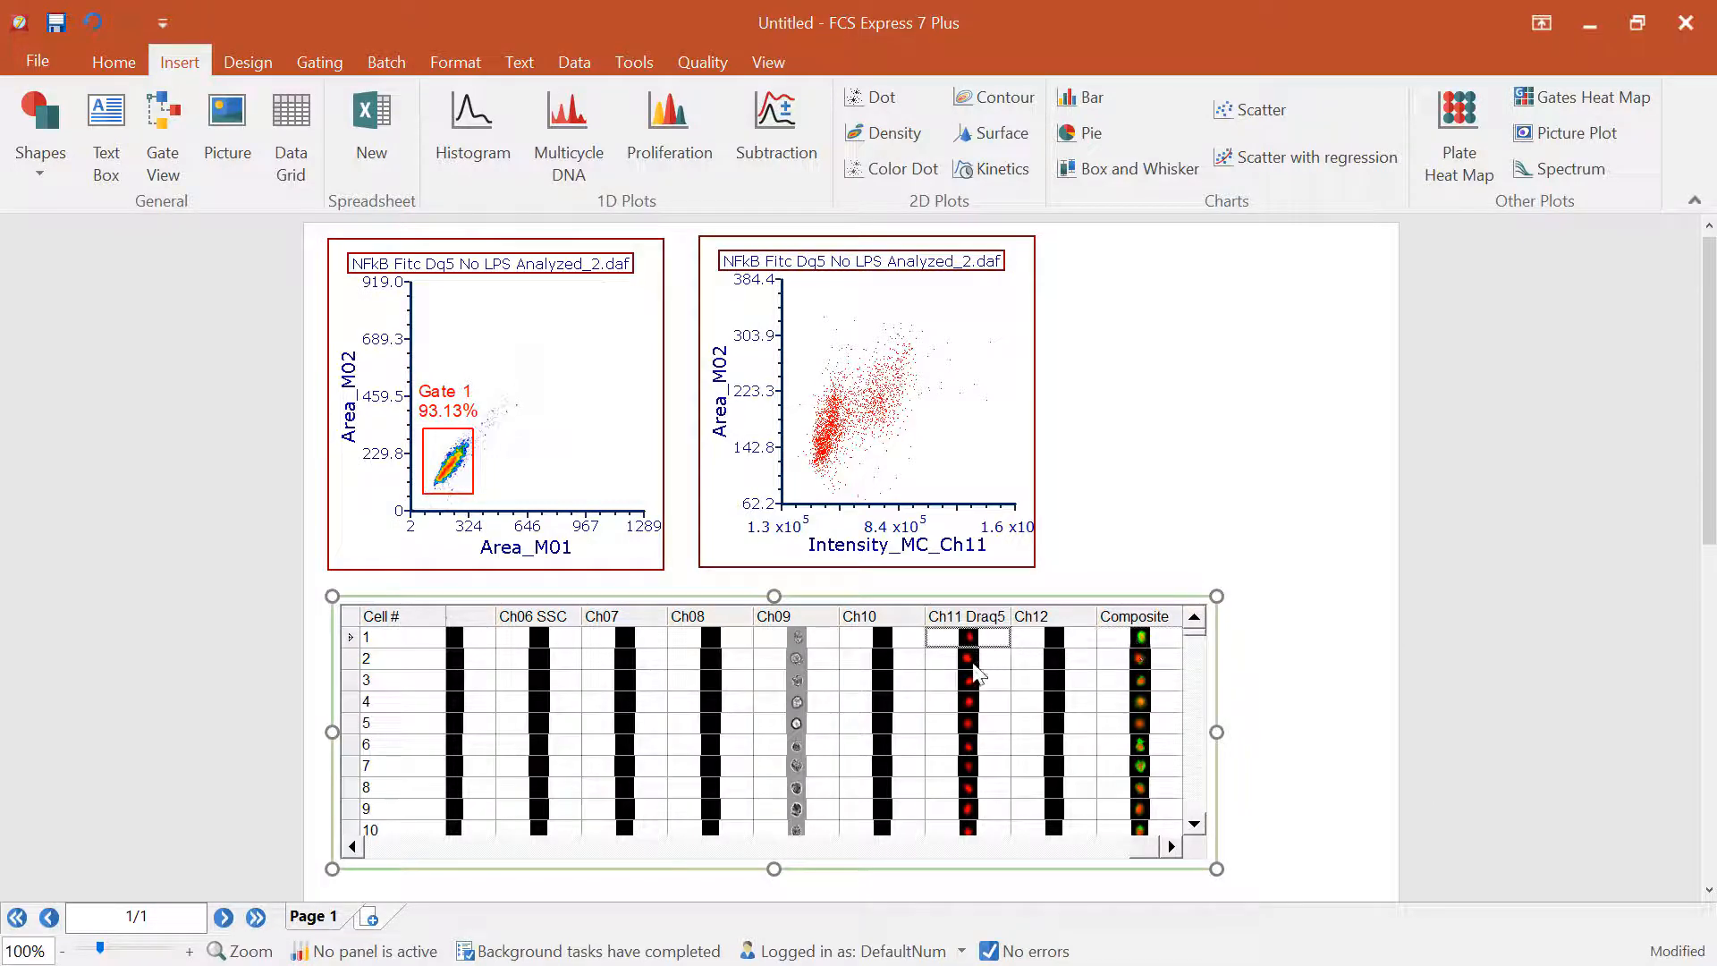
{"action": "left_click", "coordinate": [971, 662]}
{"action": "left_click", "coordinate": [803, 641]}
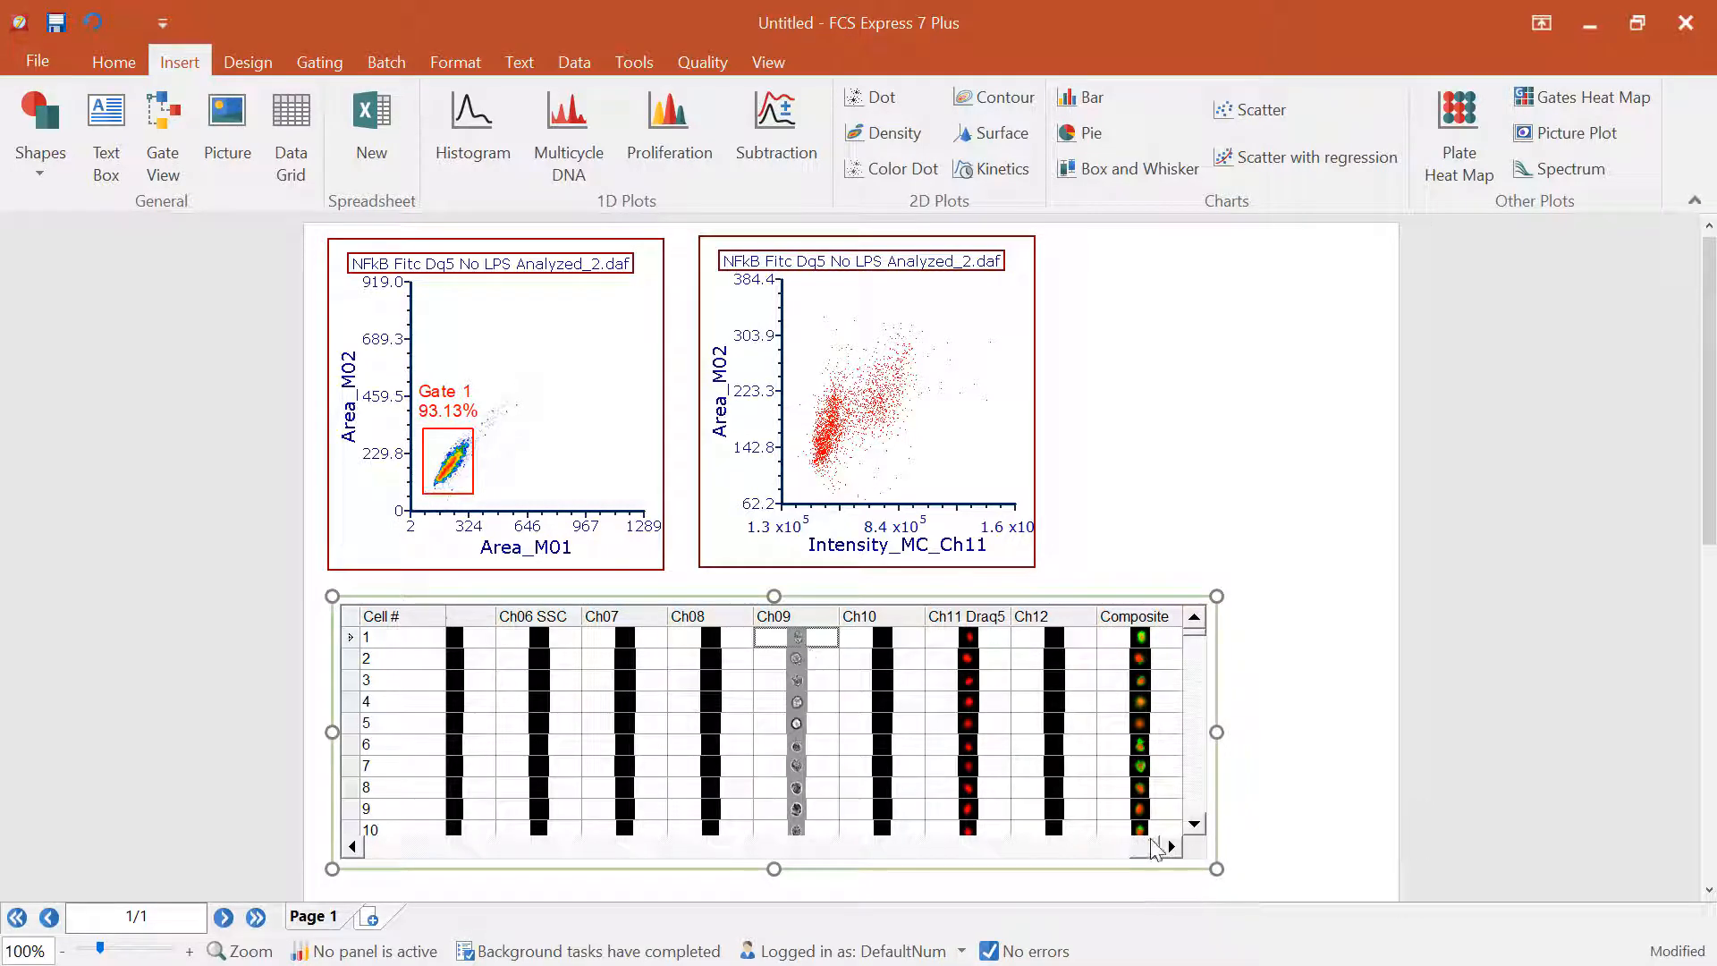
{"action": "left_click_drag", "start_coordinate": [1143, 841], "coordinate": [1122, 840]}
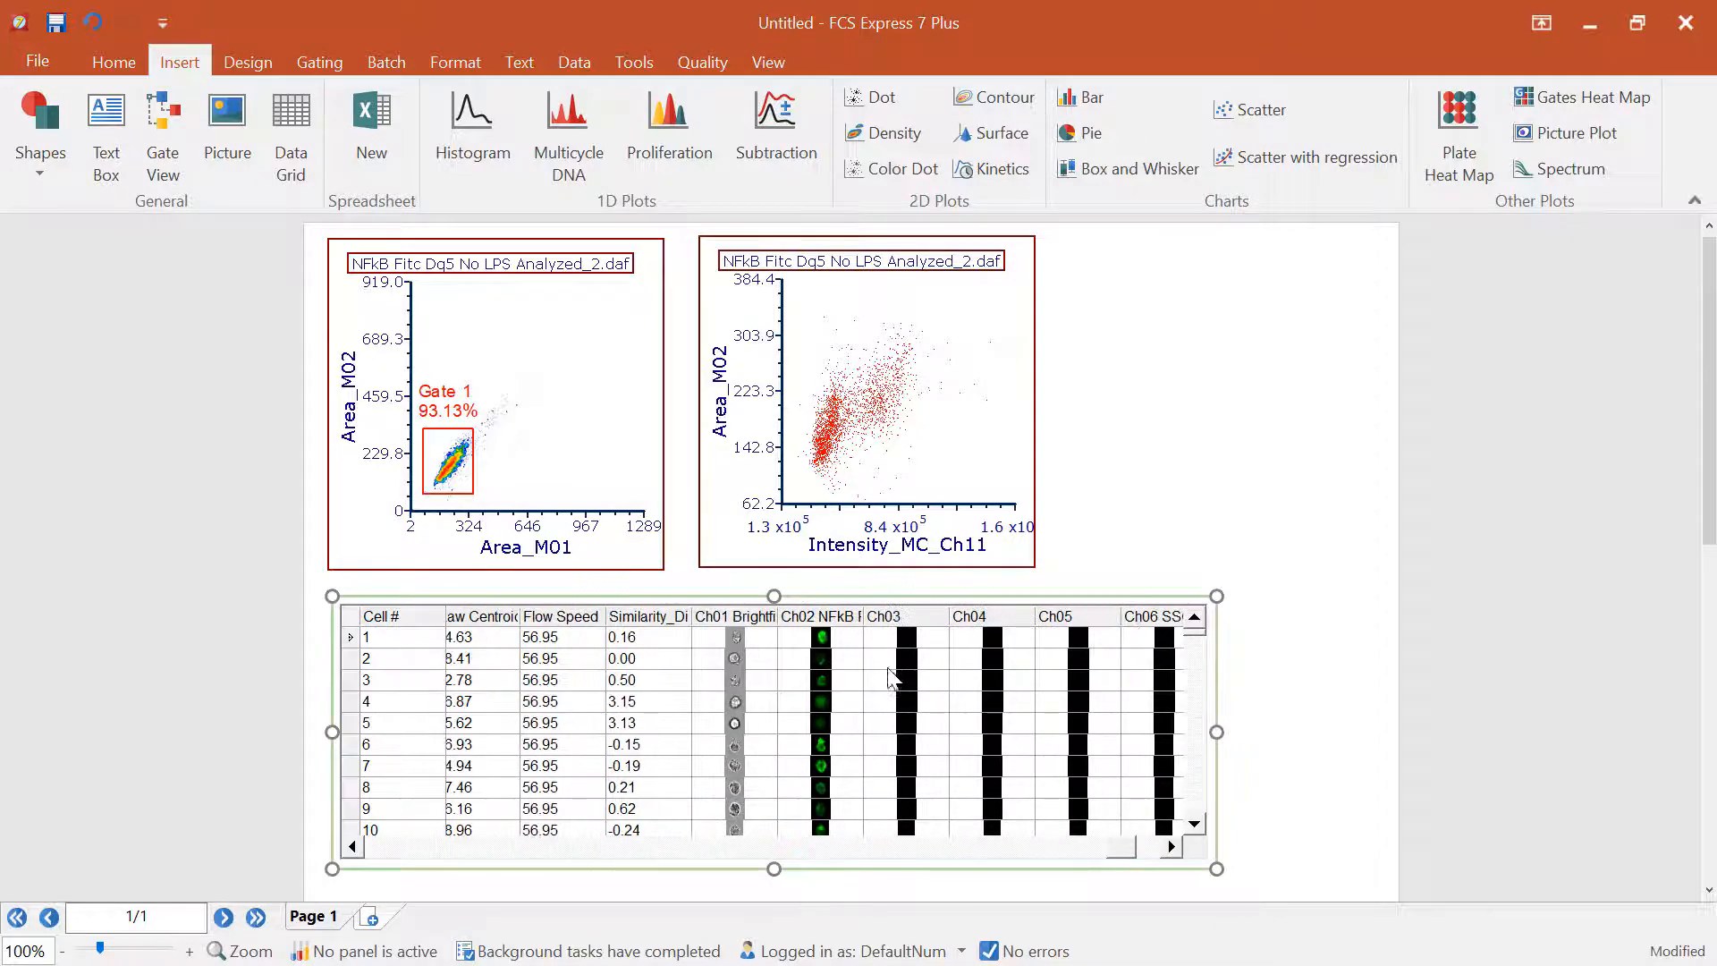
{"action": "left_click", "coordinate": [839, 651]}
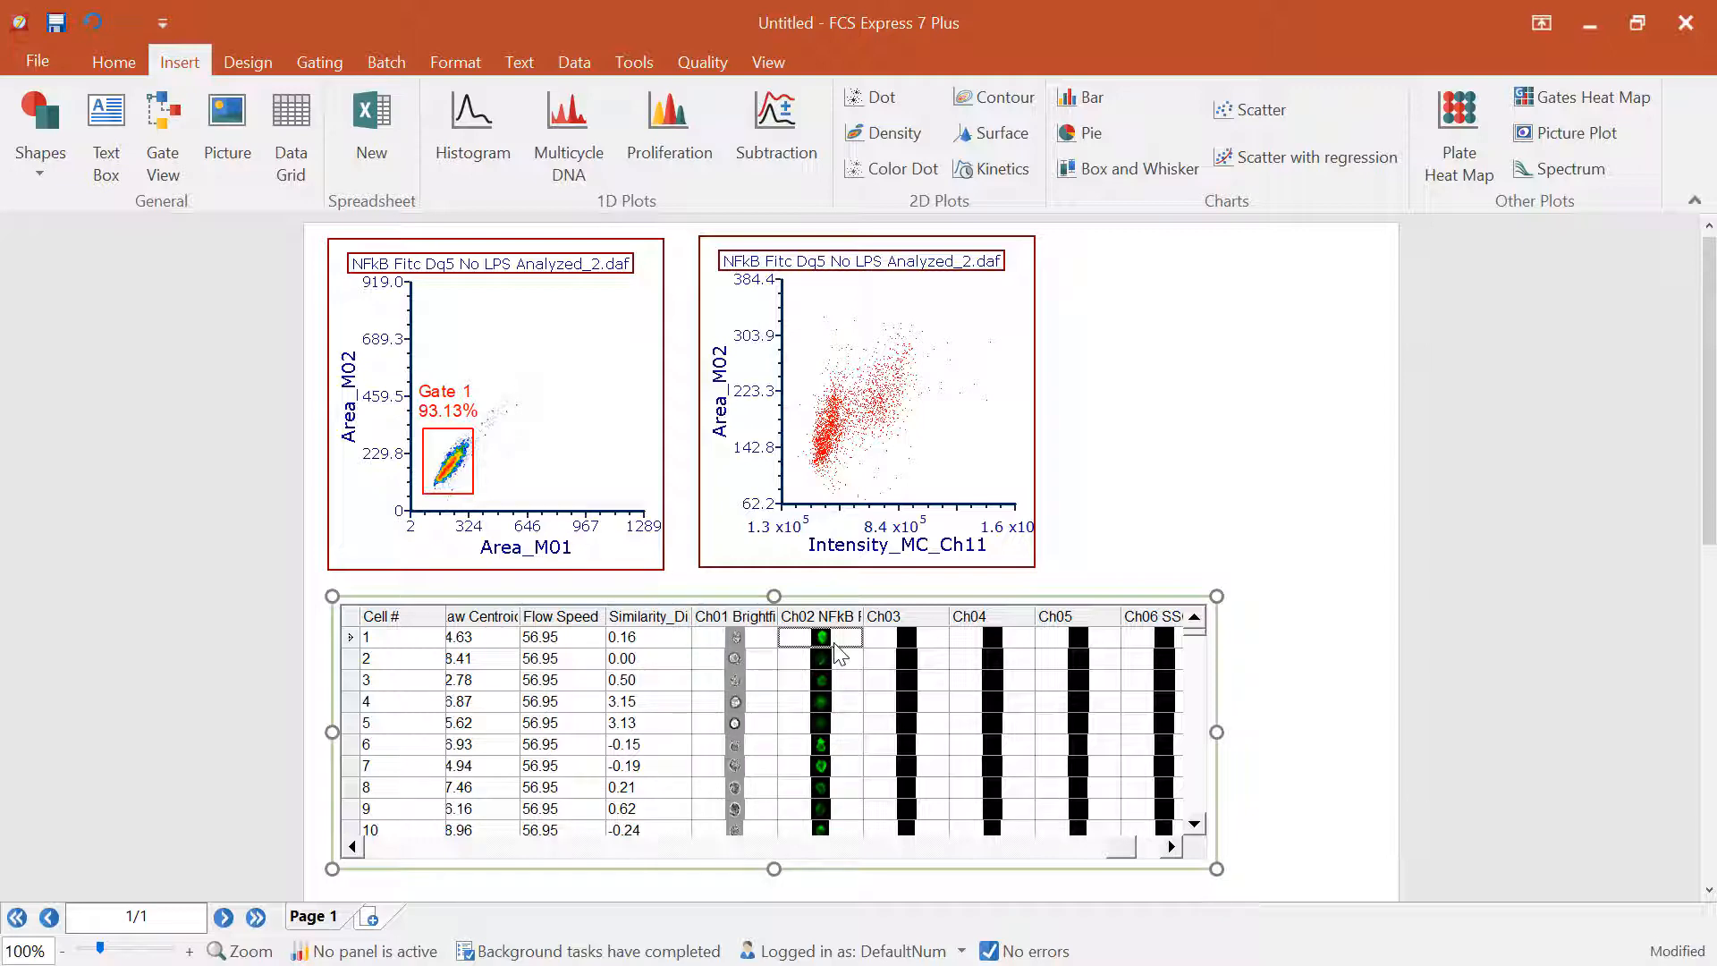
{"action": "left_click_drag", "start_coordinate": [1116, 843], "coordinate": [1112, 839]}
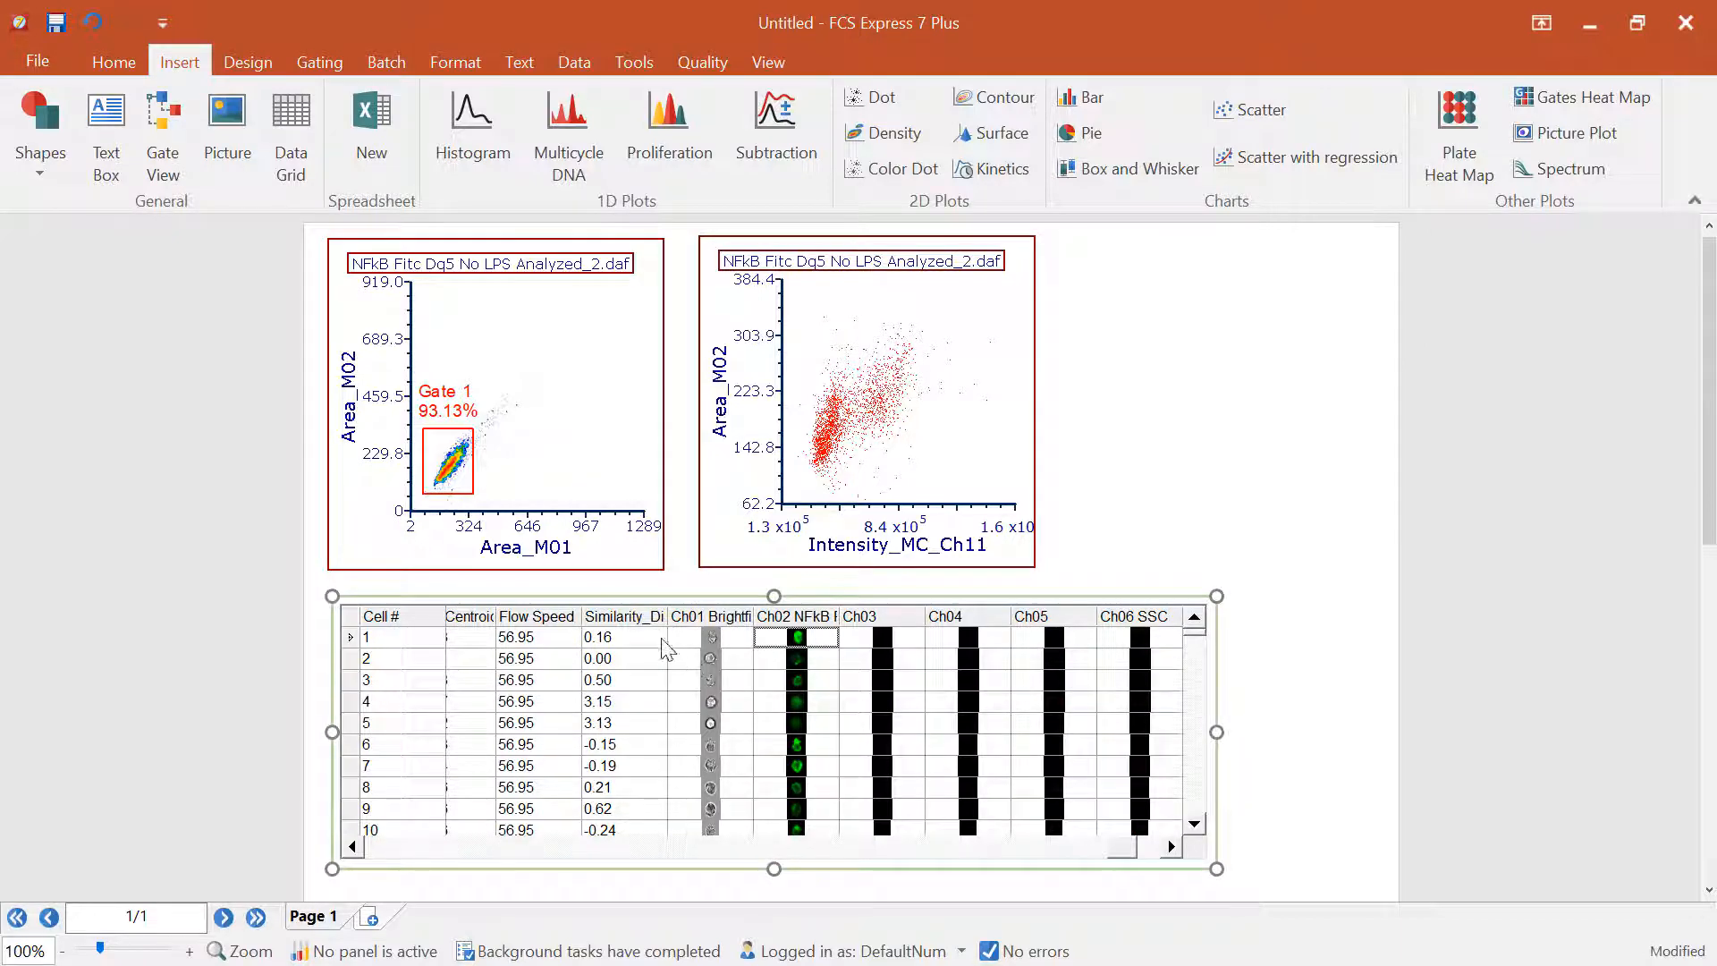
Format the data grid to display only the Ch01 Brightfield, Ch02 NFkB FITC, Ch11 Draq5 and Composite parameters.
{"action": "right_click", "coordinate": [688, 678]}
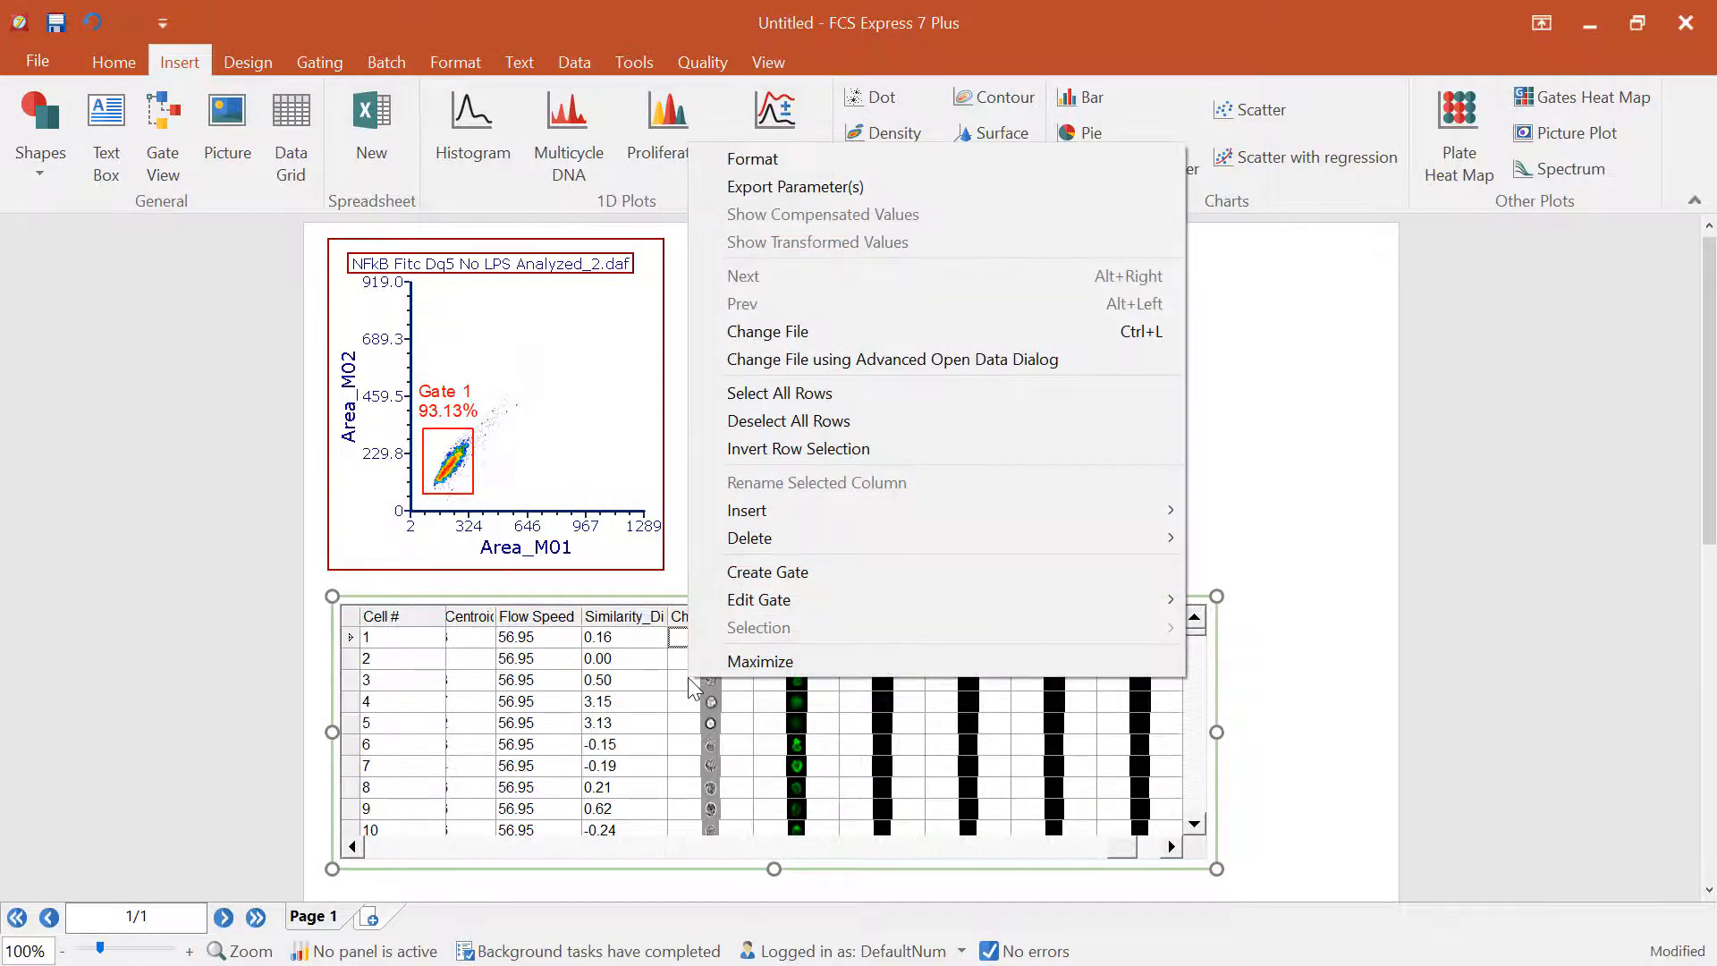
{"action": "left_click", "coordinate": [791, 163]}
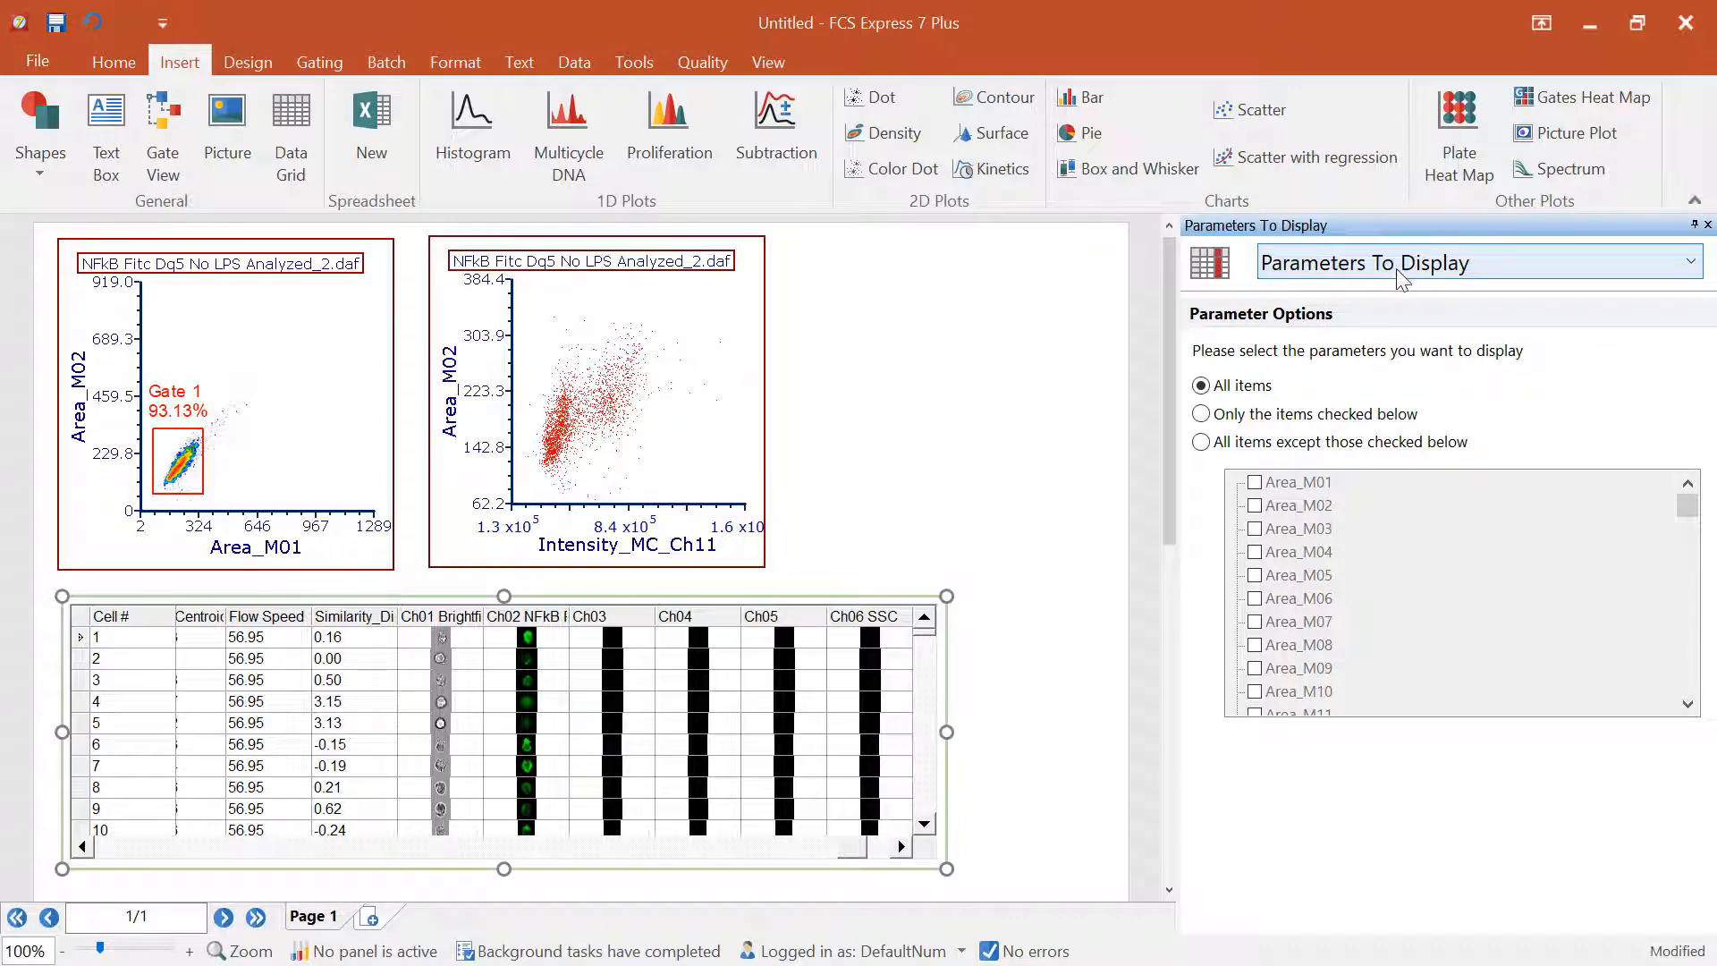
{"action": "left_click", "coordinate": [1202, 413]}
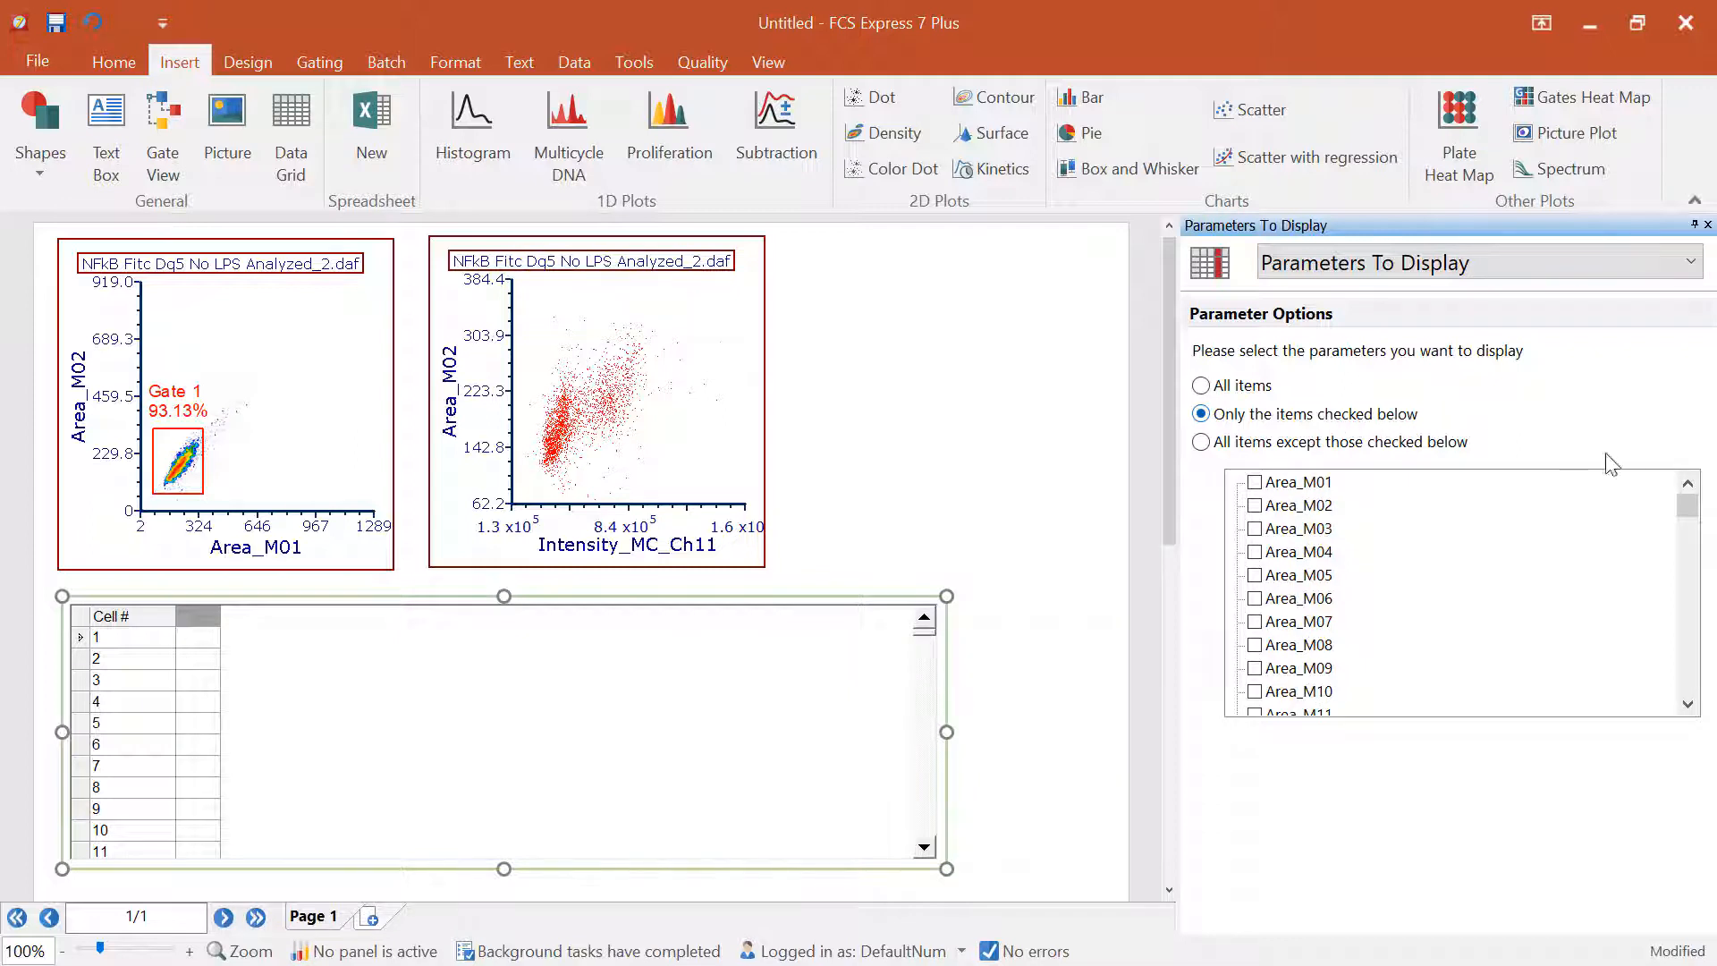
{"action": "left_click_drag", "start_coordinate": [1687, 501], "coordinate": [1709, 697]}
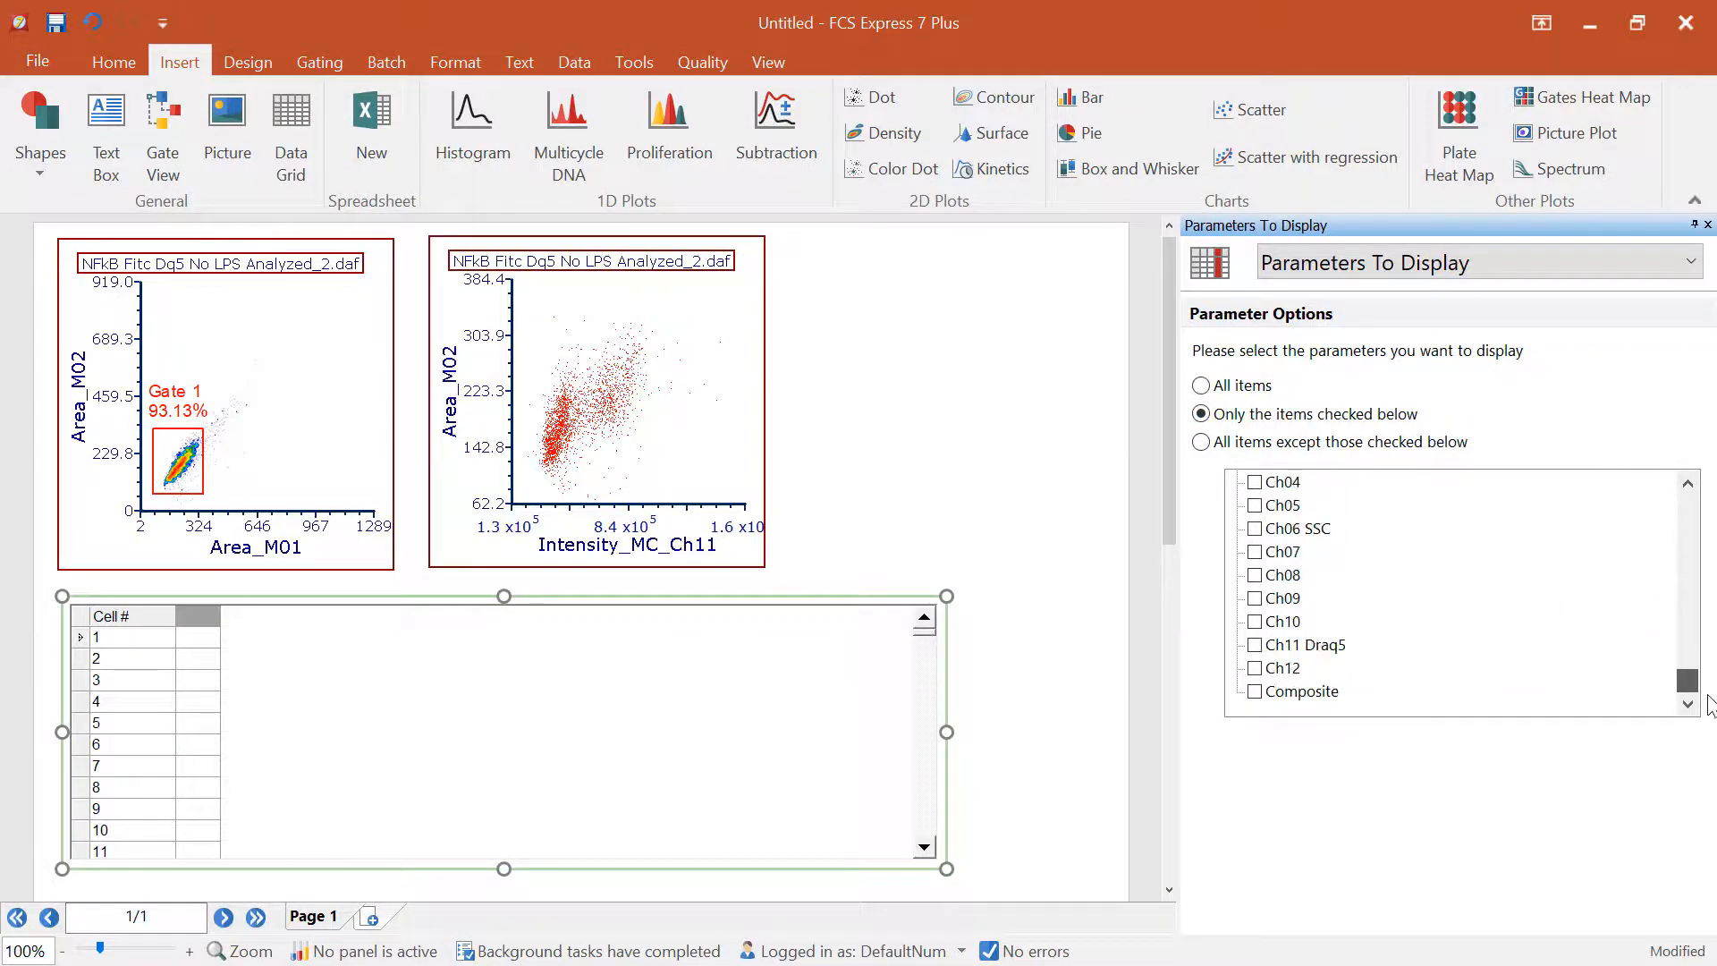
{"action": "left_click", "coordinate": [1255, 691]}
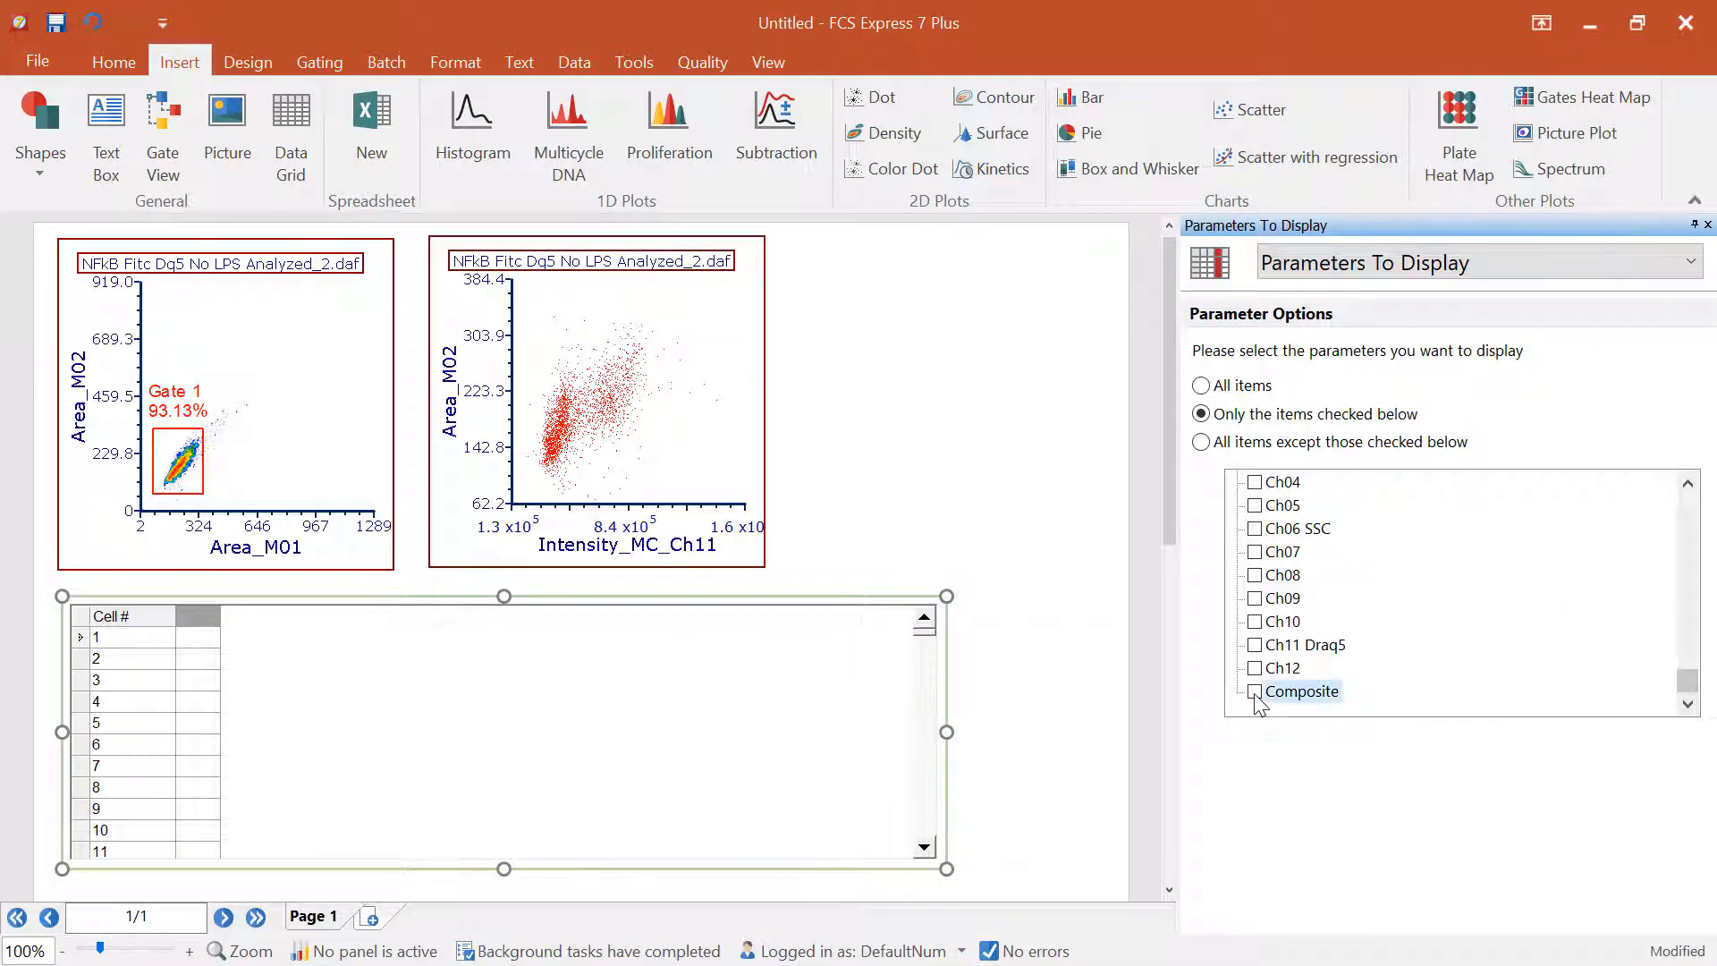
{"action": "left_click", "coordinate": [1255, 645]}
{"action": "left_click", "coordinate": [1255, 529]}
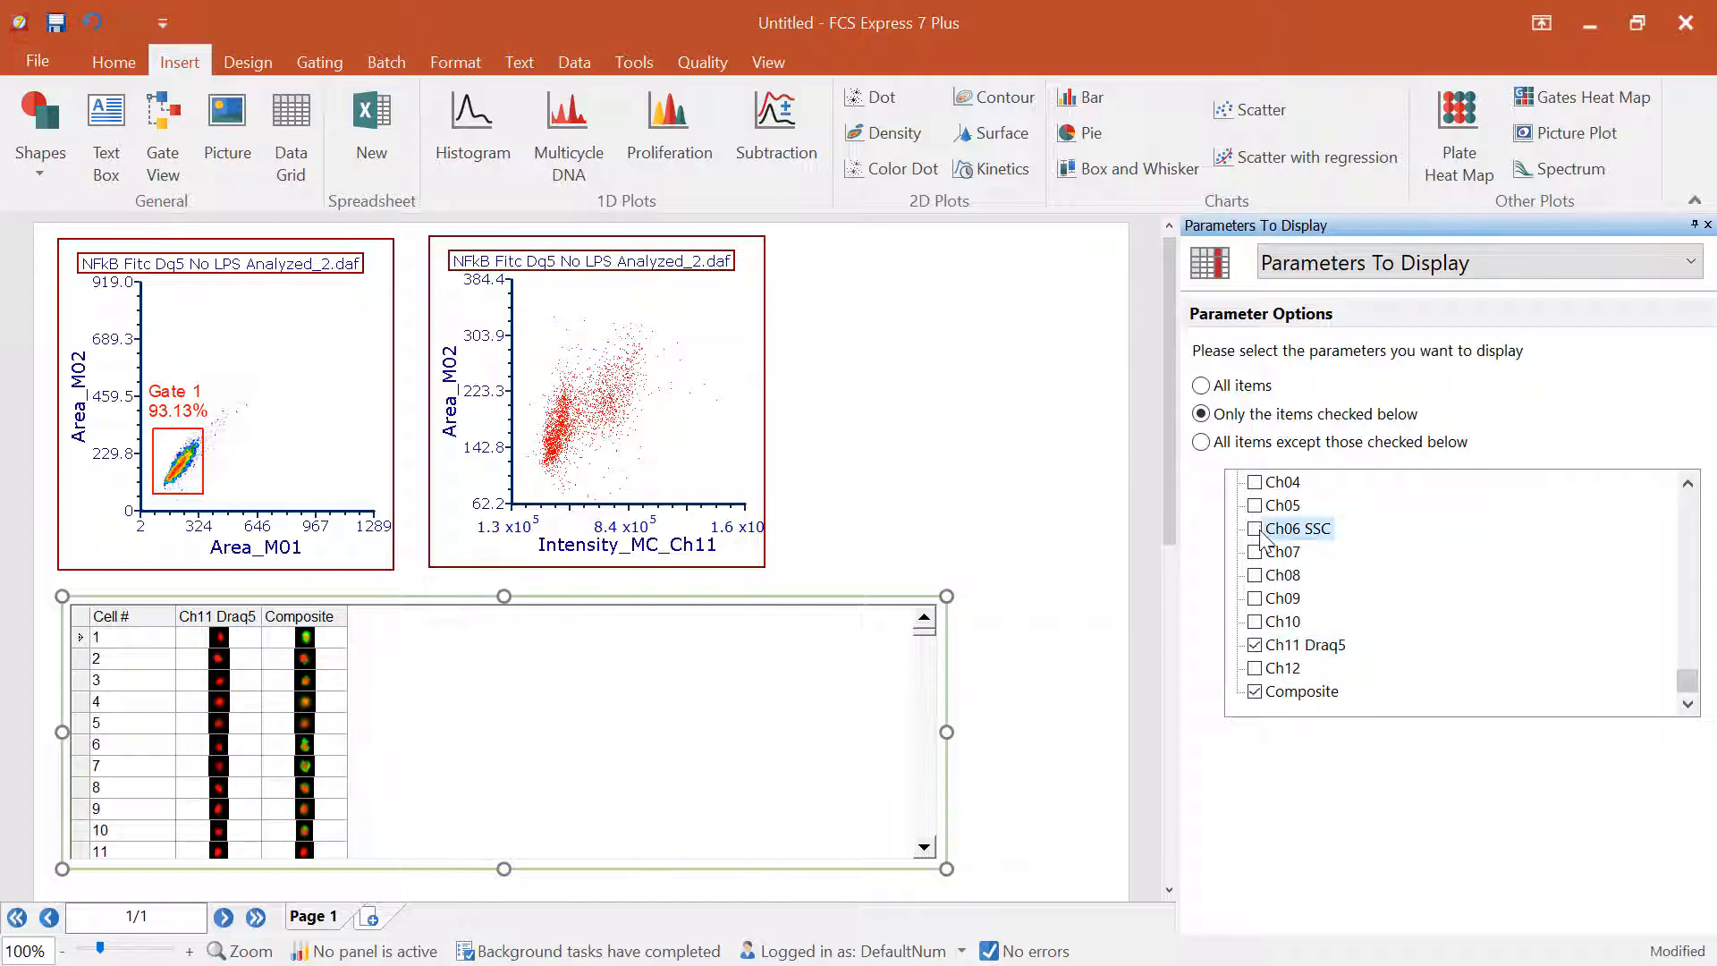
{"action": "scroll", "coordinate": [1341, 599], "scroll_direction": "up", "scroll_amount": 1}
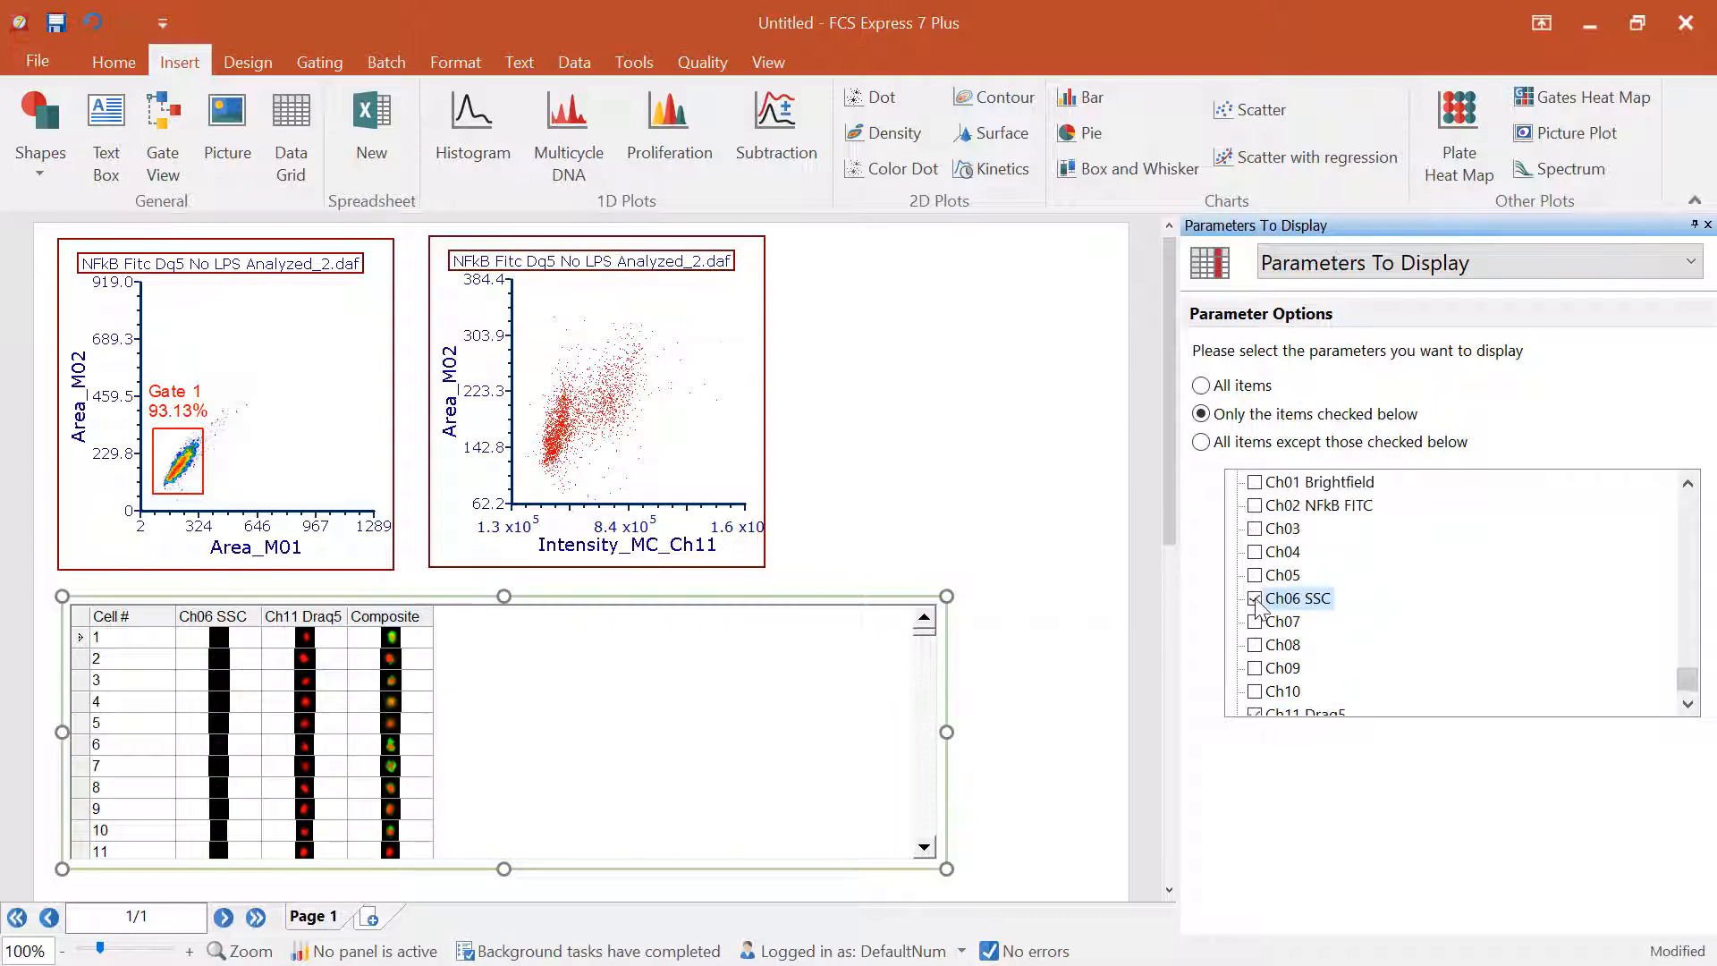
{"action": "left_click", "coordinate": [1256, 598]}
{"action": "left_click", "coordinate": [1256, 505]}
{"action": "left_click", "coordinate": [1256, 483]}
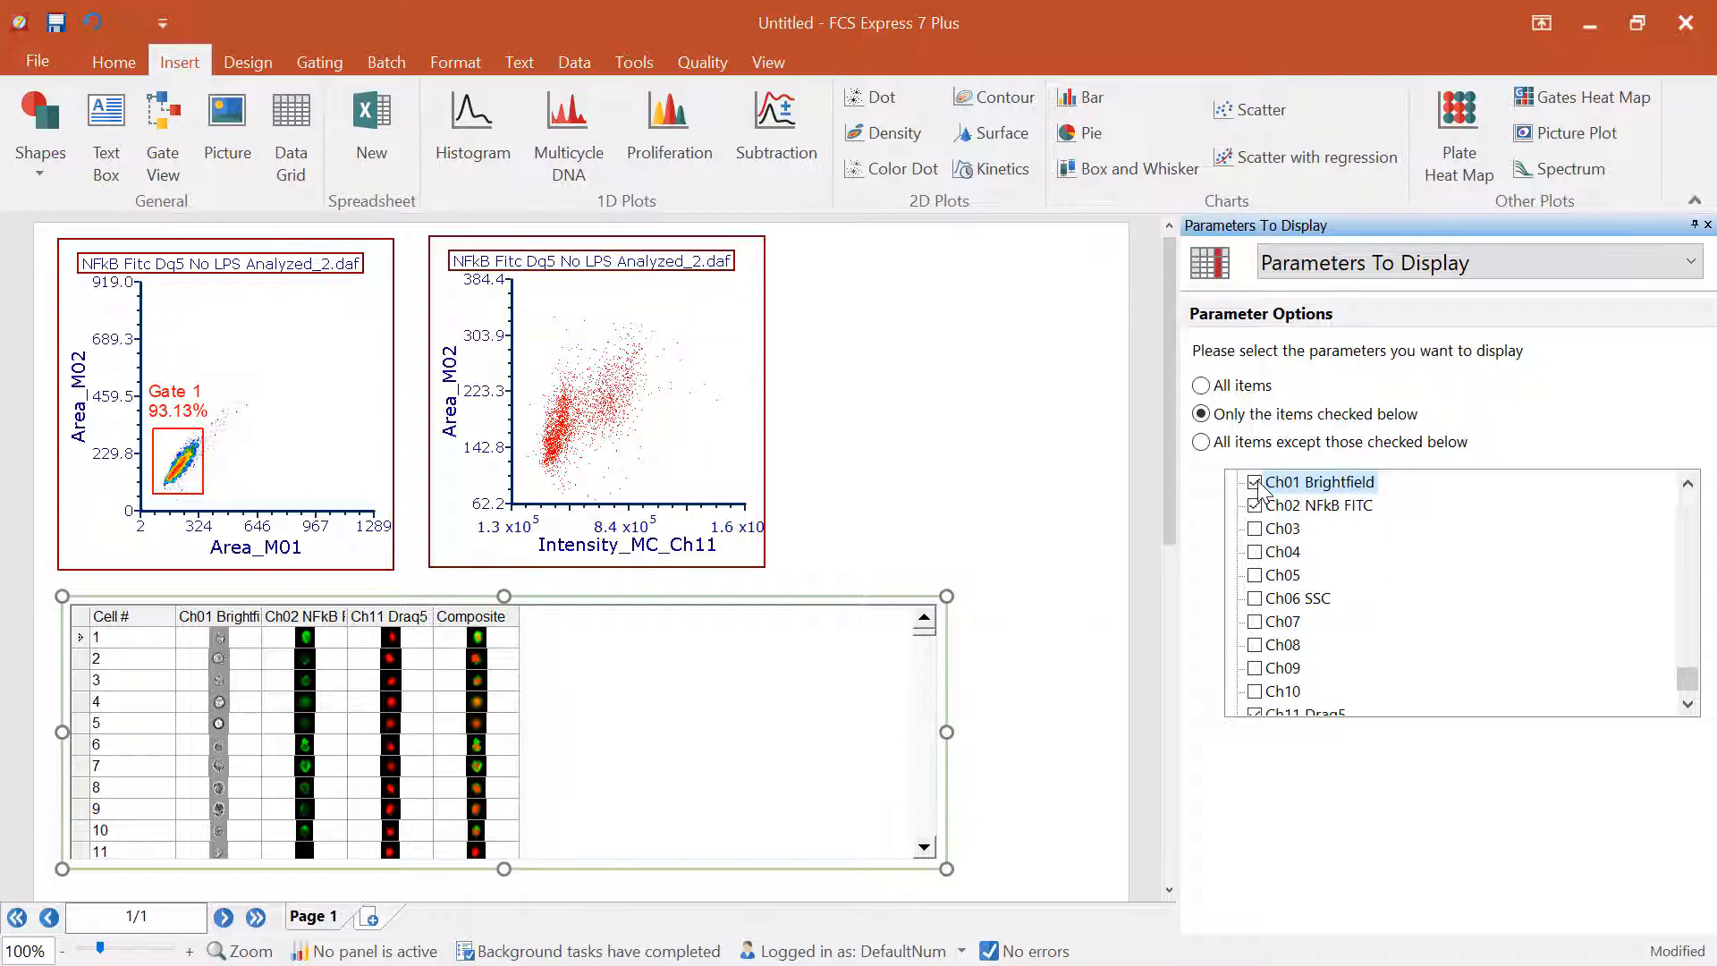
Display gate bars for all gates in the data grid and check which cells, such as cell 11, belong to Gate 1.
{"action": "left_click", "coordinate": [1365, 263]}
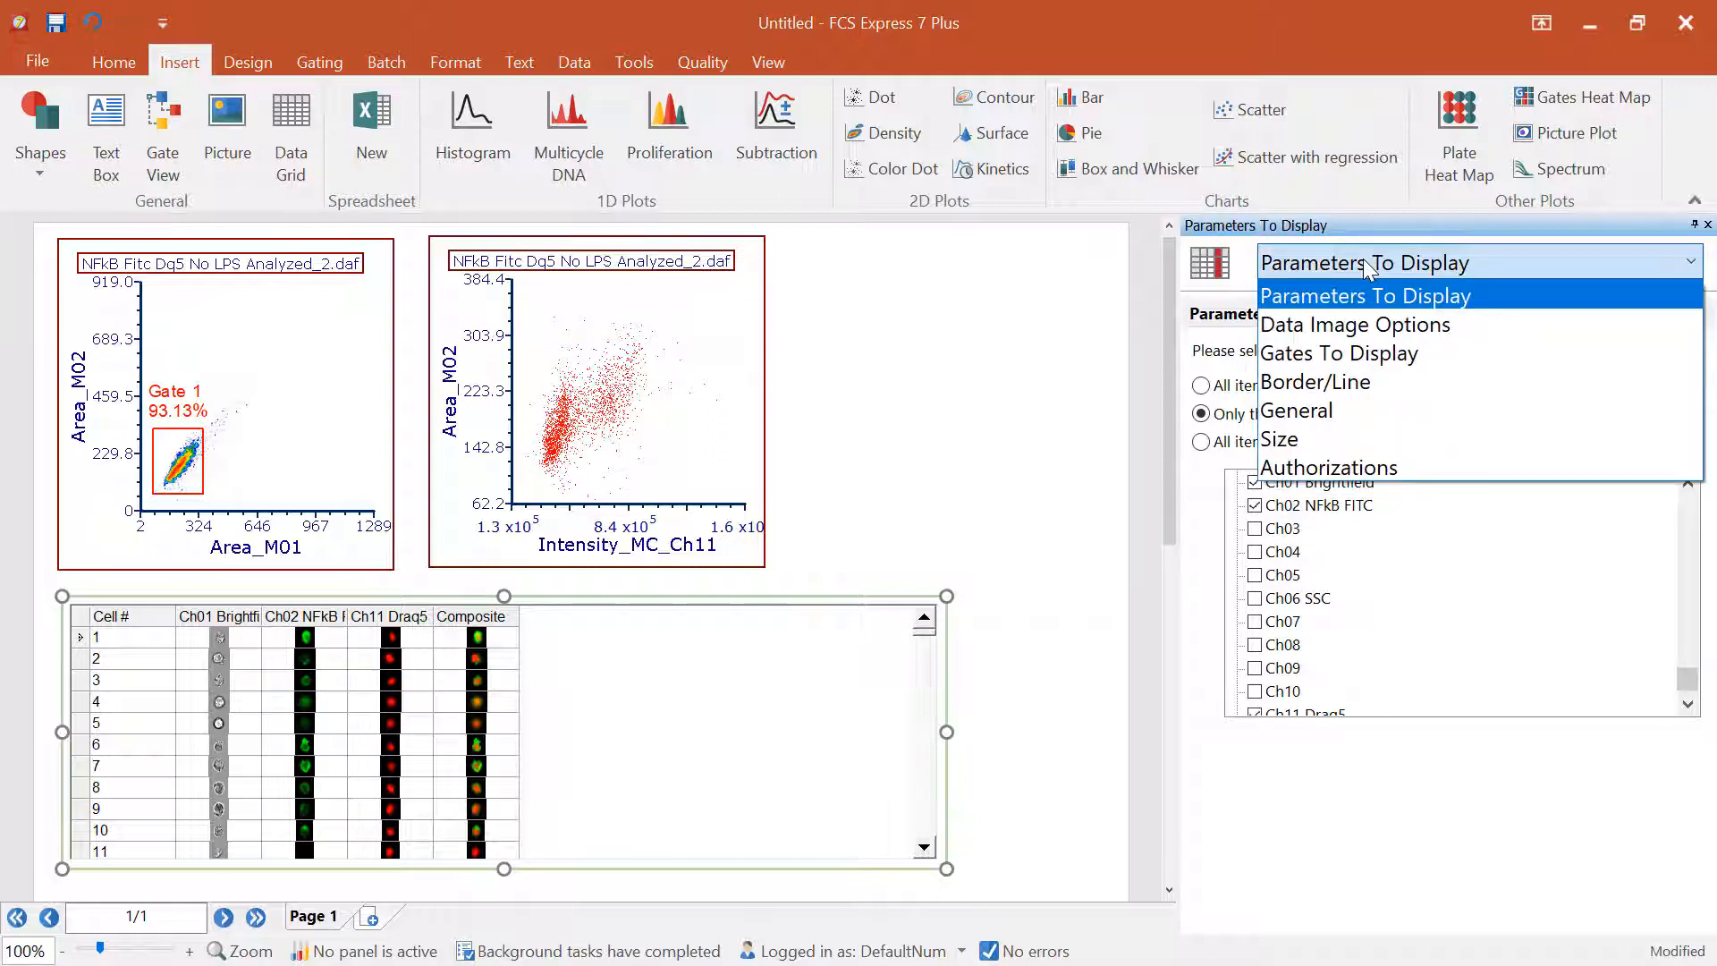
{"action": "left_click", "coordinate": [1402, 357]}
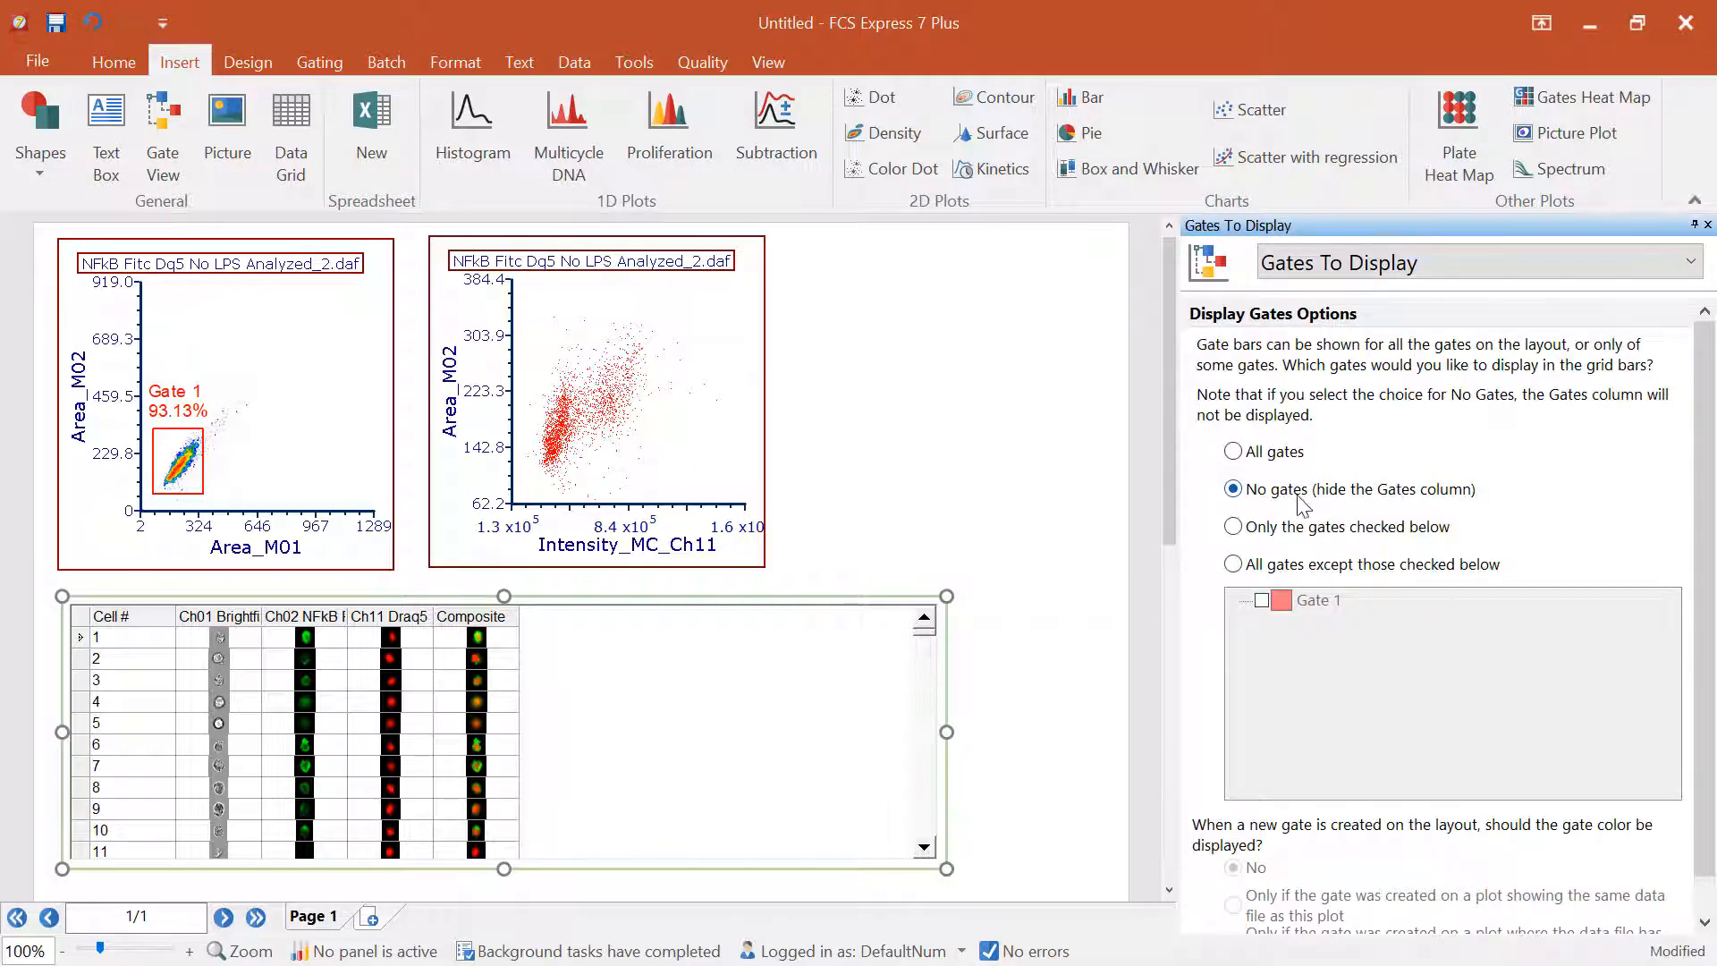
{"action": "left_click", "coordinate": [1233, 452]}
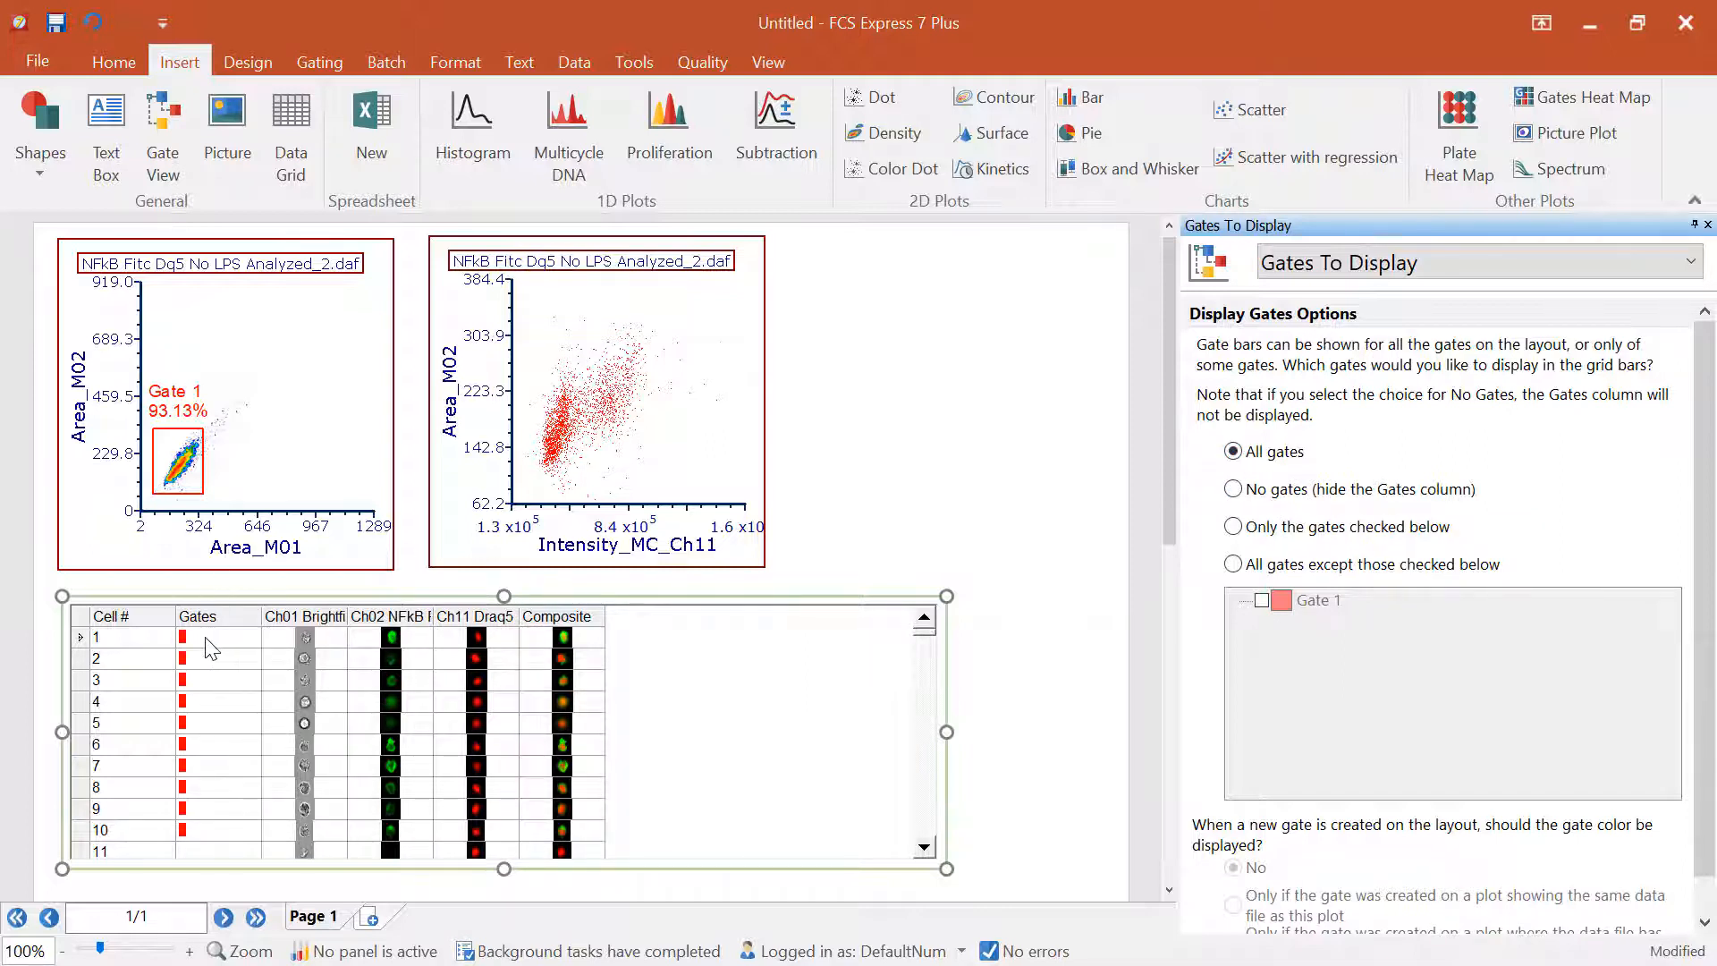
{"action": "left_click", "coordinate": [177, 468]}
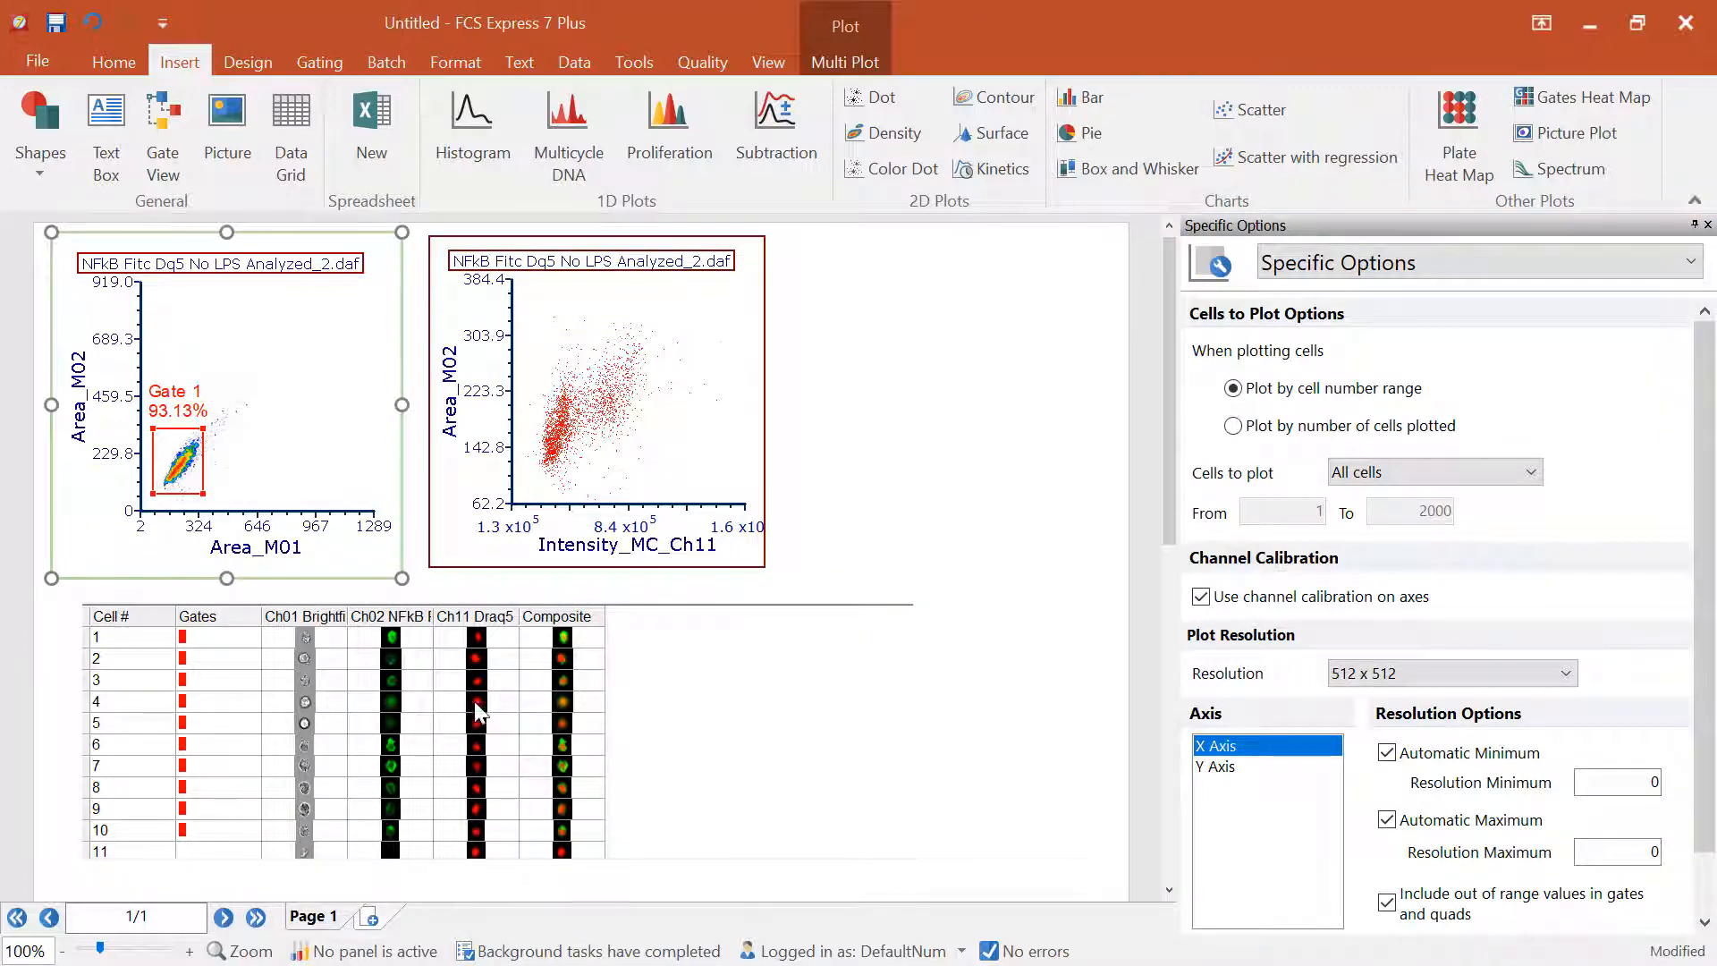
{"action": "left_click", "coordinate": [243, 705]}
{"action": "scroll", "coordinate": [247, 715], "scroll_direction": "down", "scroll_amount": 1}
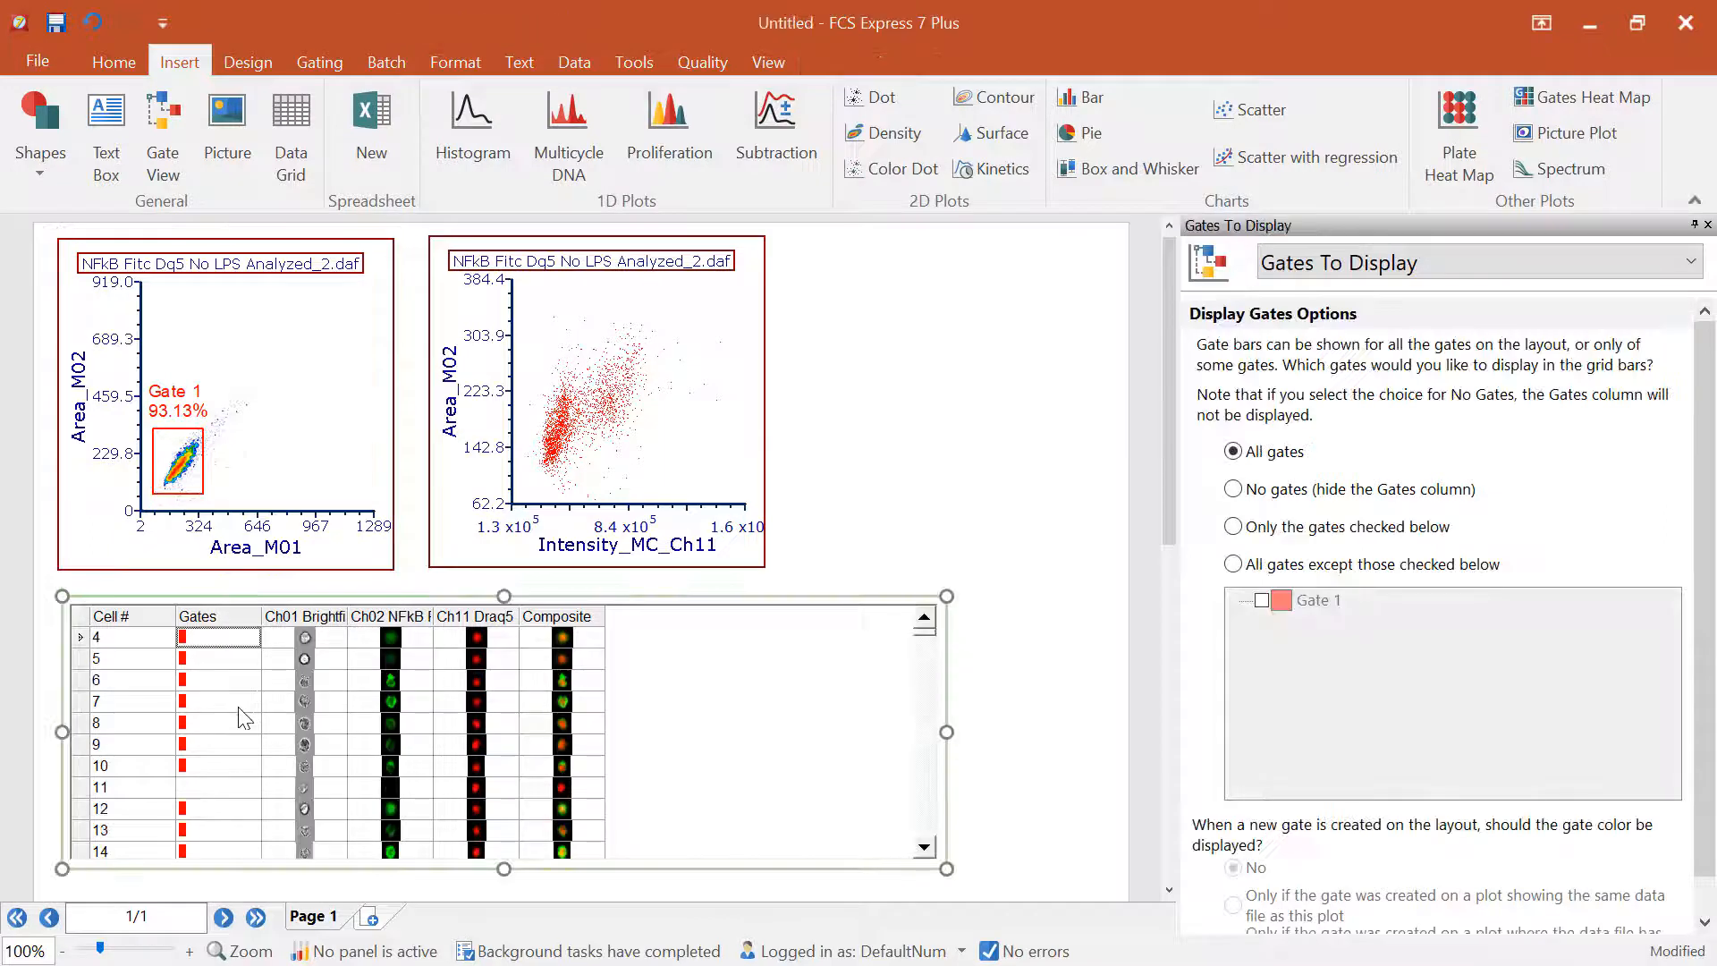
{"action": "left_click", "coordinate": [204, 789]}
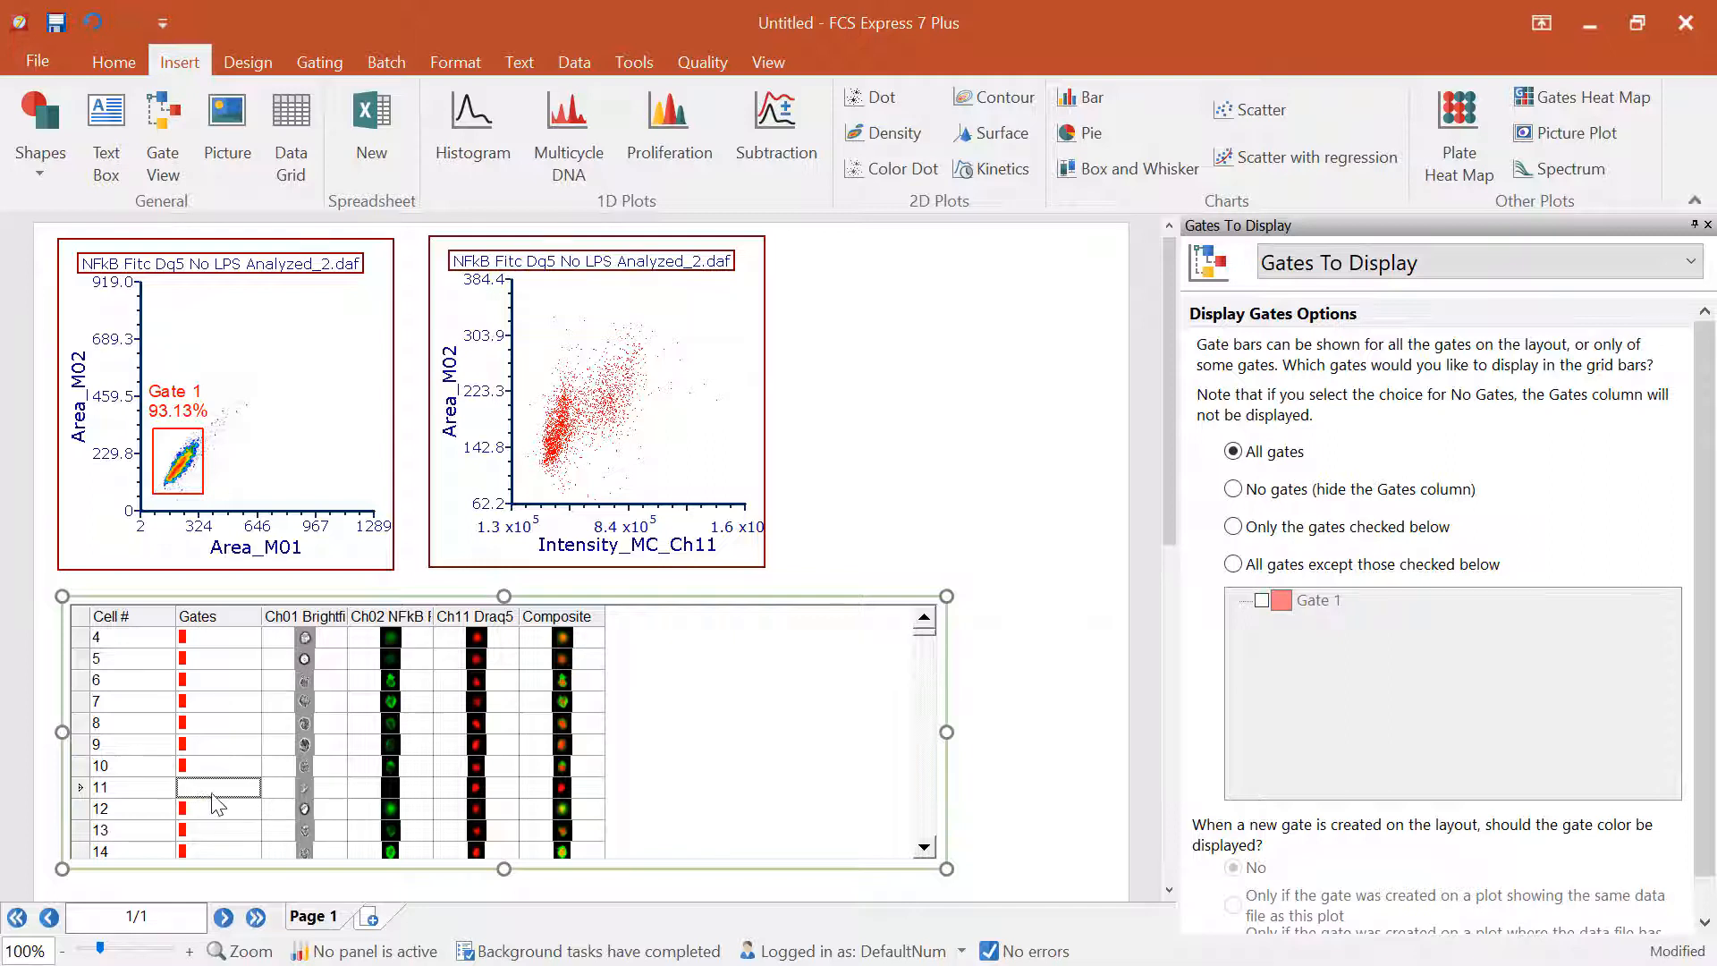
{"action": "scroll", "coordinate": [215, 803], "scroll_direction": "up", "scroll_amount": 1}
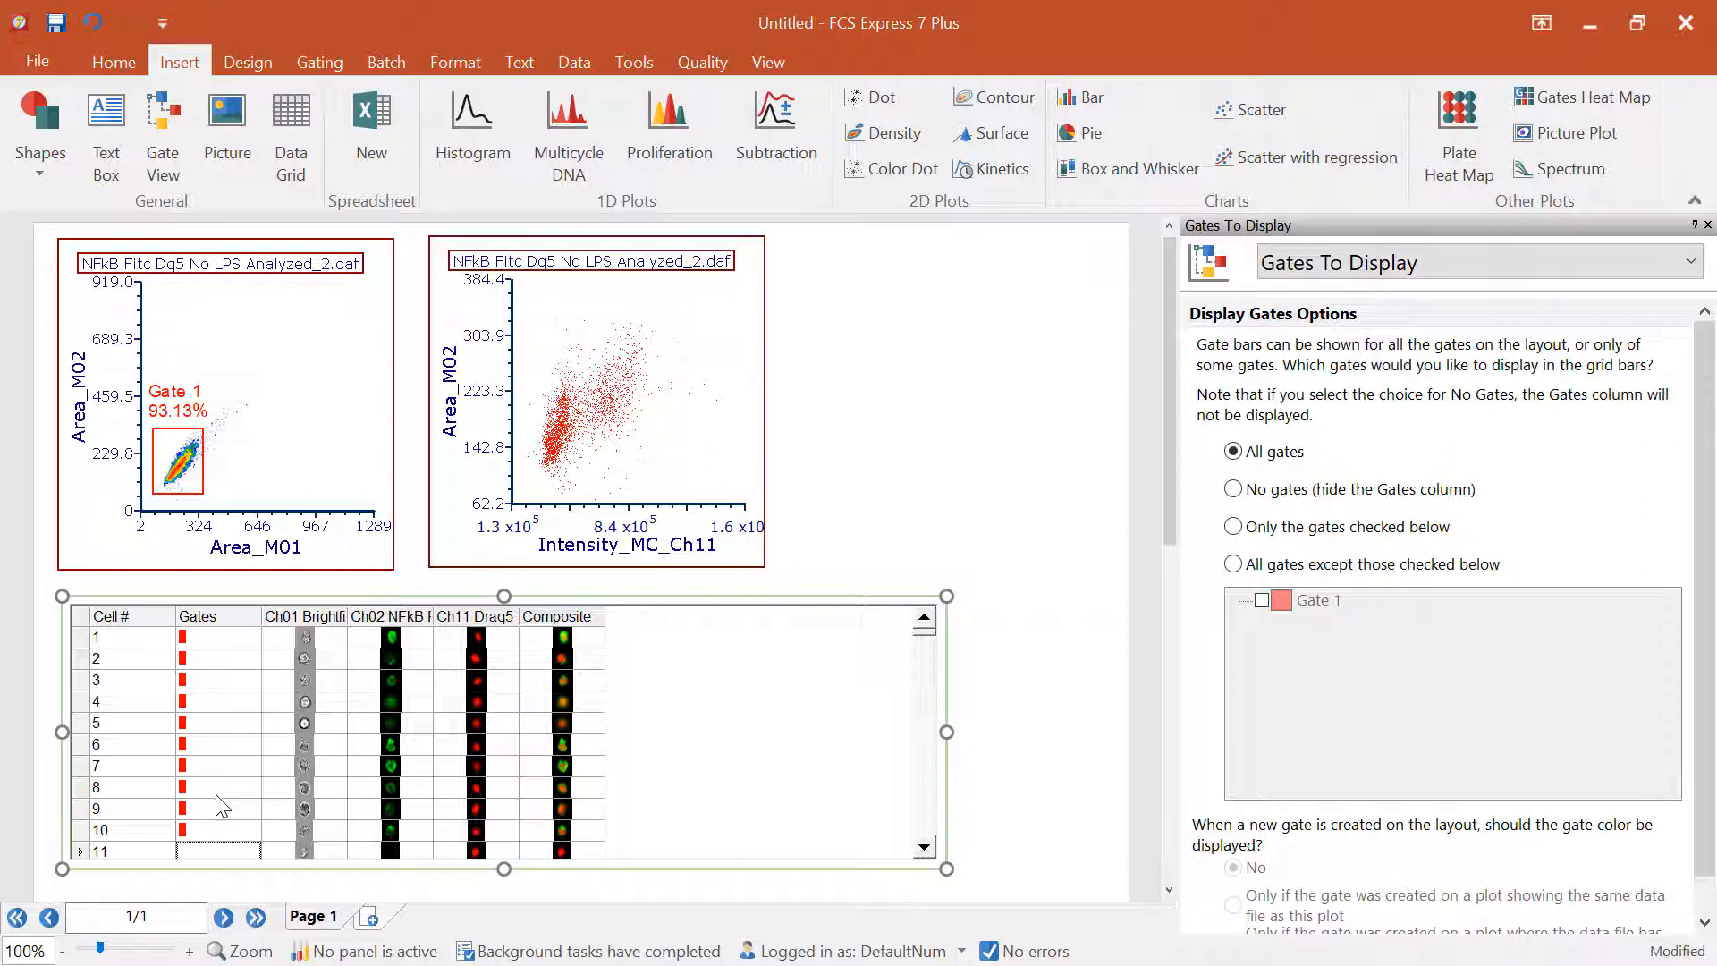
Increase the data grid's row height to enlarge the cell images and set the data image option to Fill grid cell.
{"action": "left_click", "coordinate": [1426, 268]}
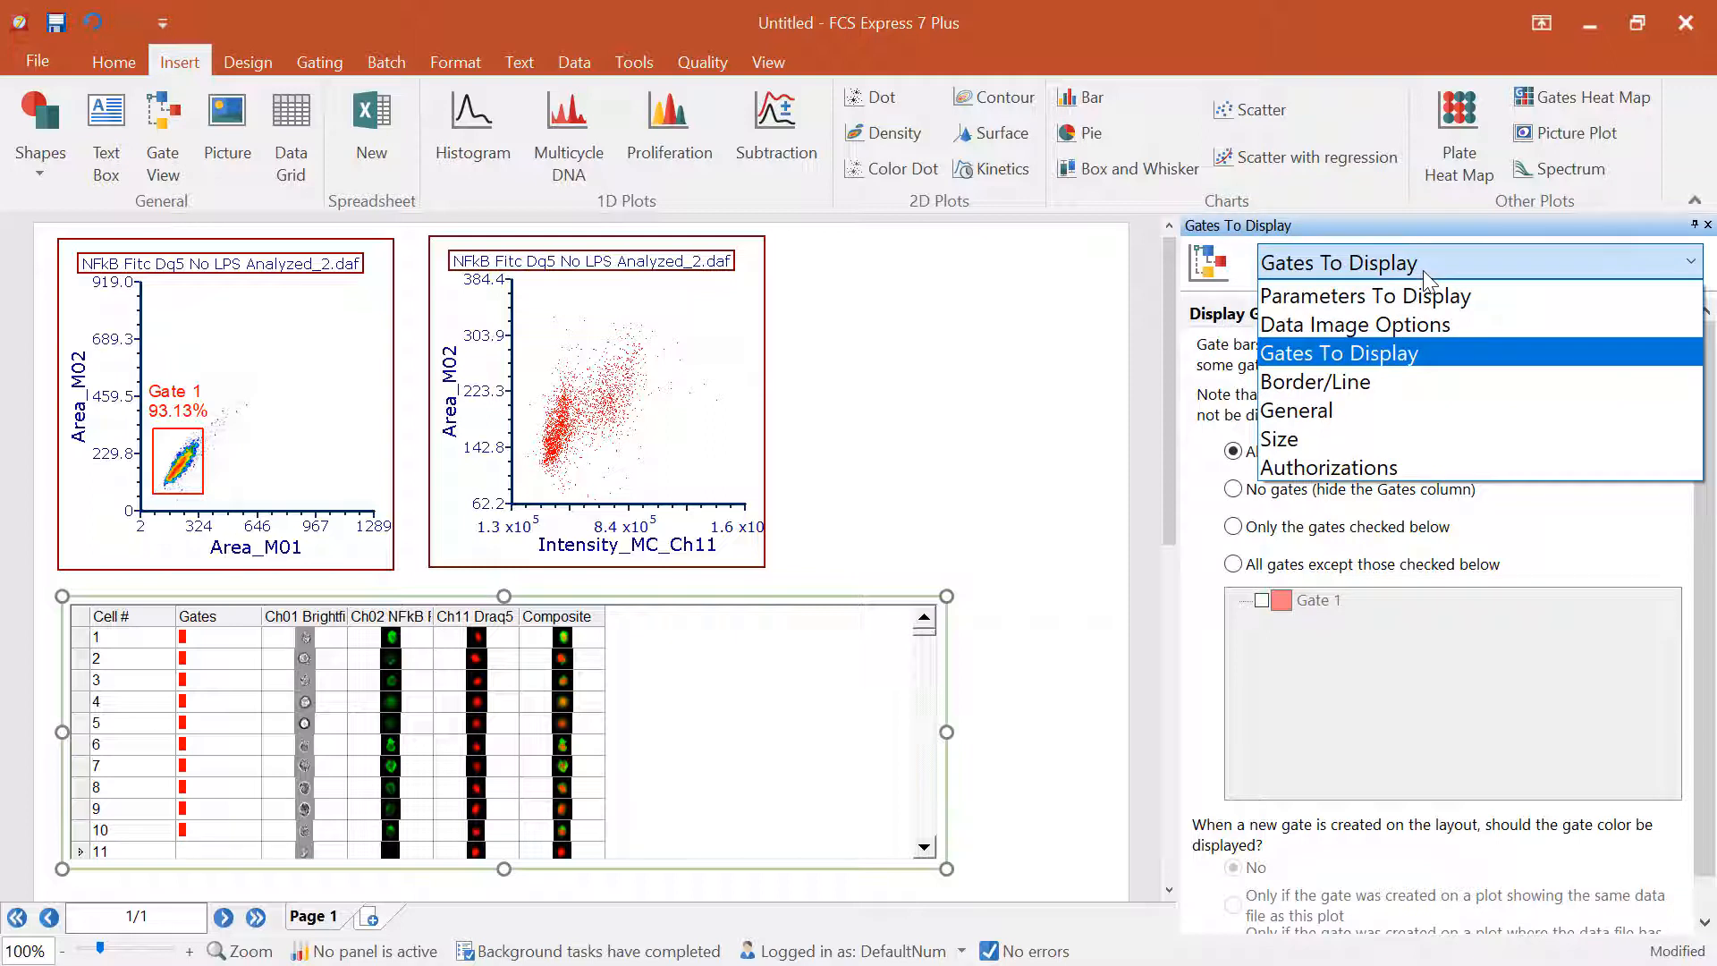
{"action": "left_click", "coordinate": [1359, 332]}
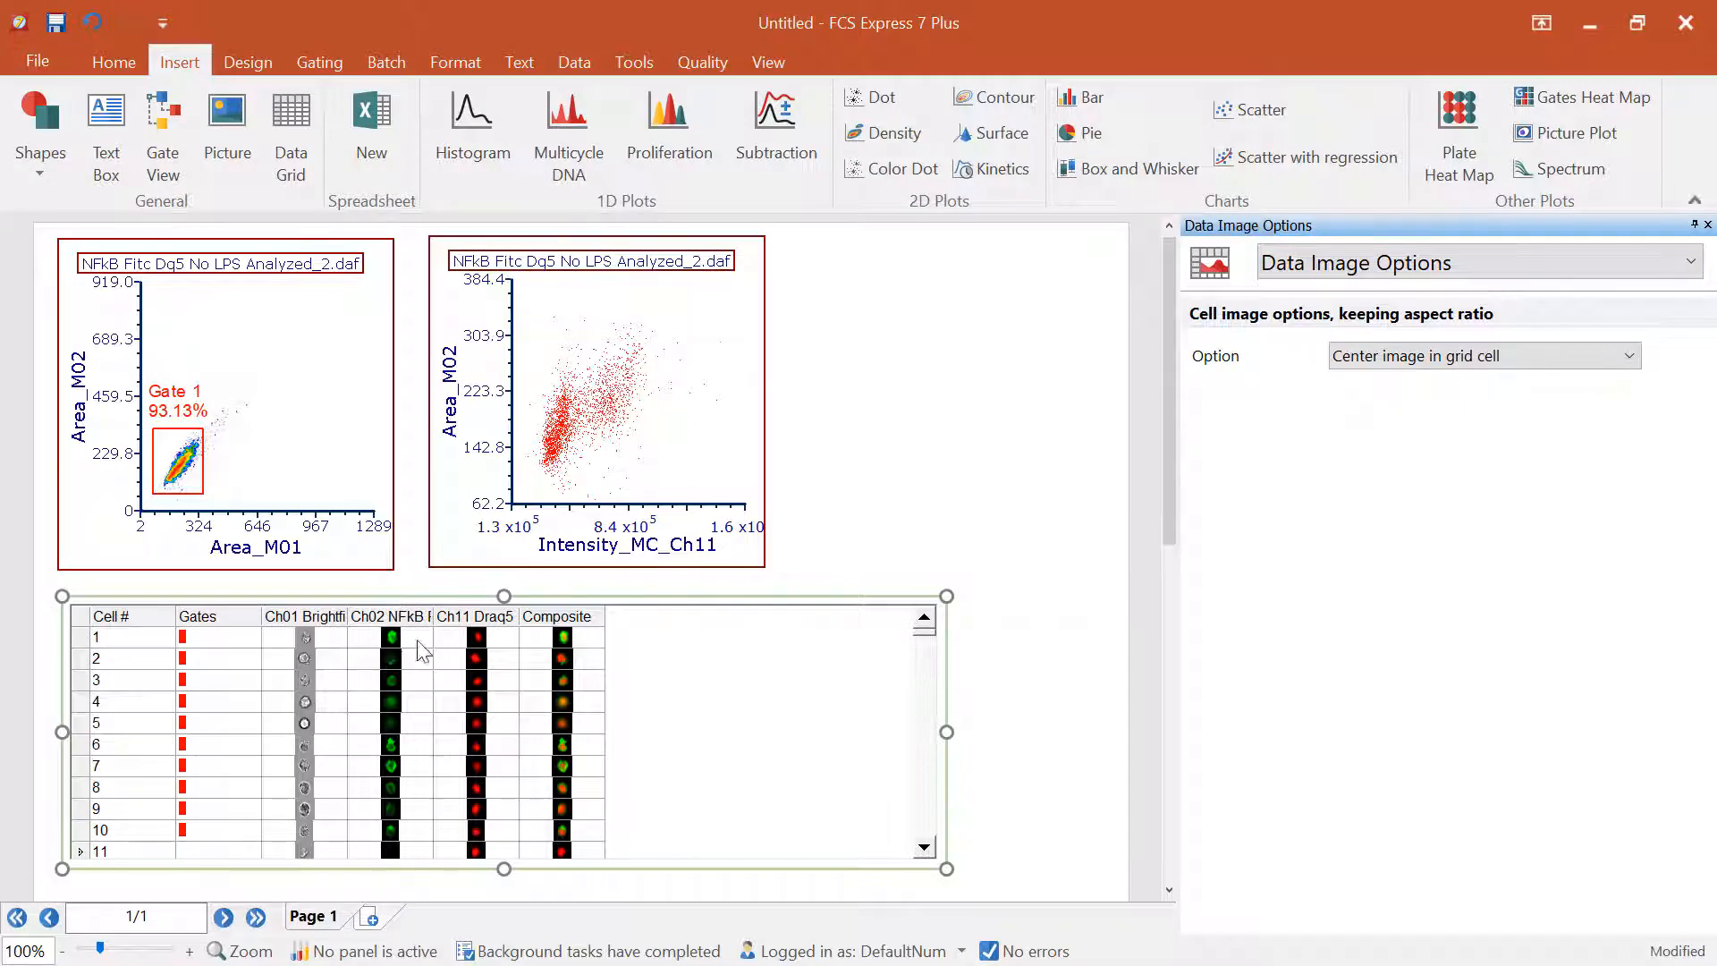
{"action": "mouse_move", "coordinate": [80, 648]}
{"action": "left_mouse_down"}
{"action": "mouse_move", "coordinate": [80, 735]}
{"action": "mouse_move", "coordinate": [84, 666]}
{"action": "left_mouse_up"}
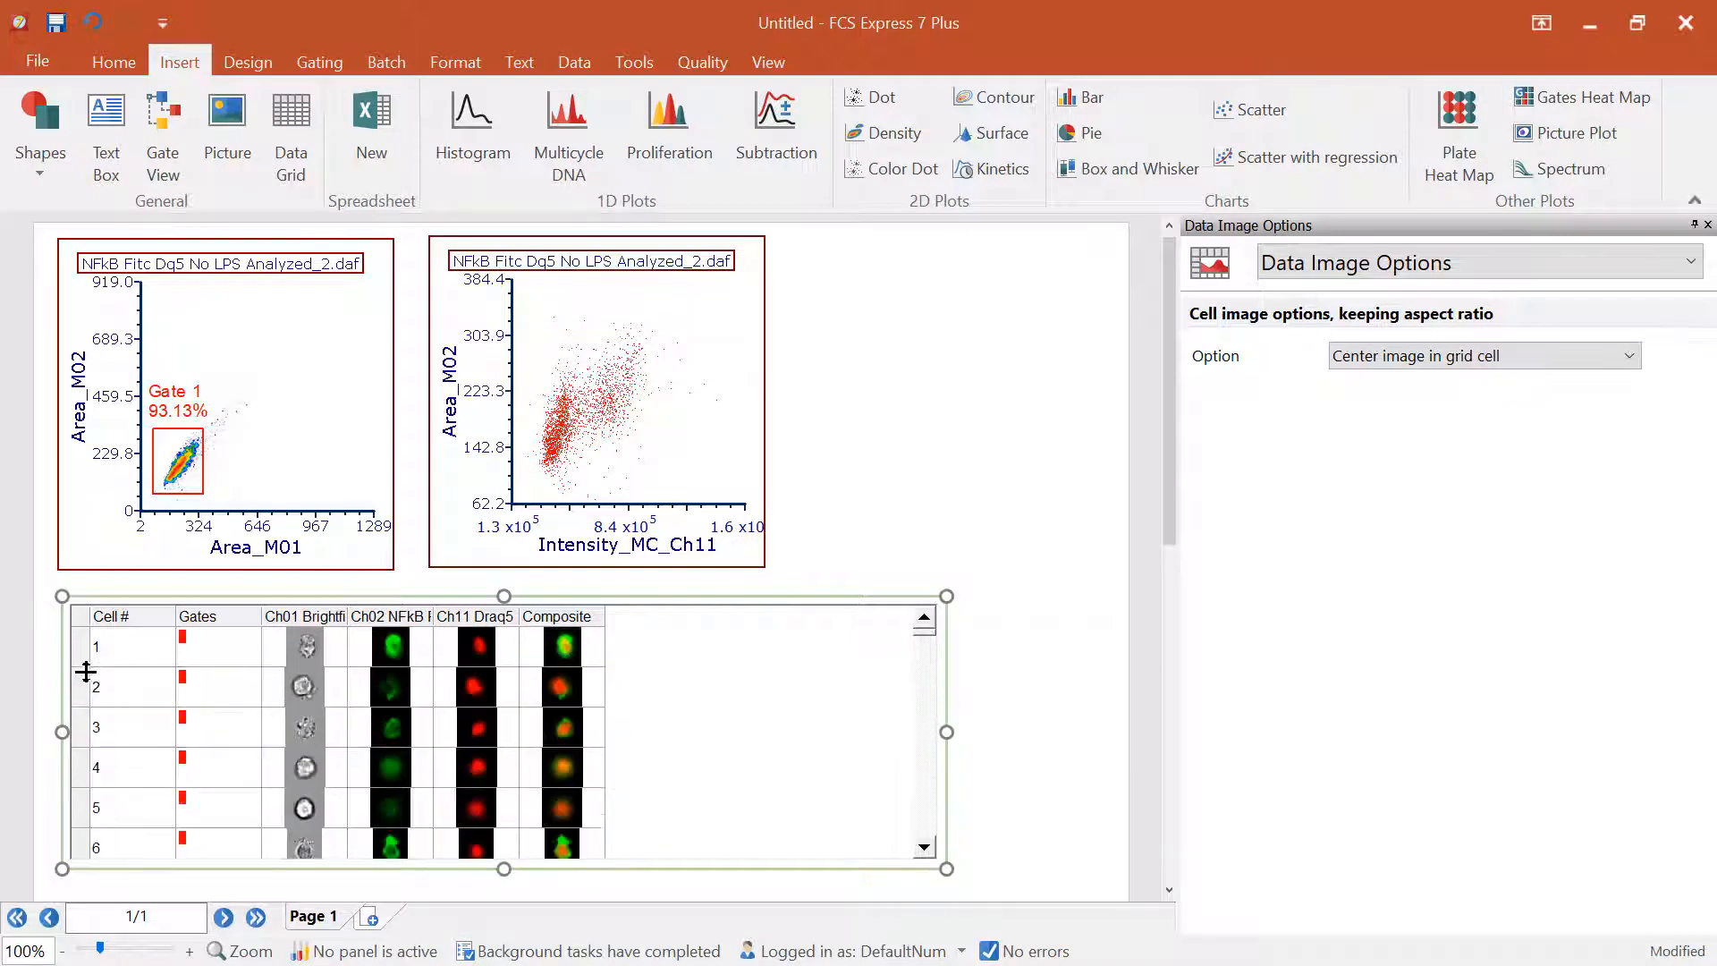
{"action": "left_click", "coordinate": [1413, 358]}
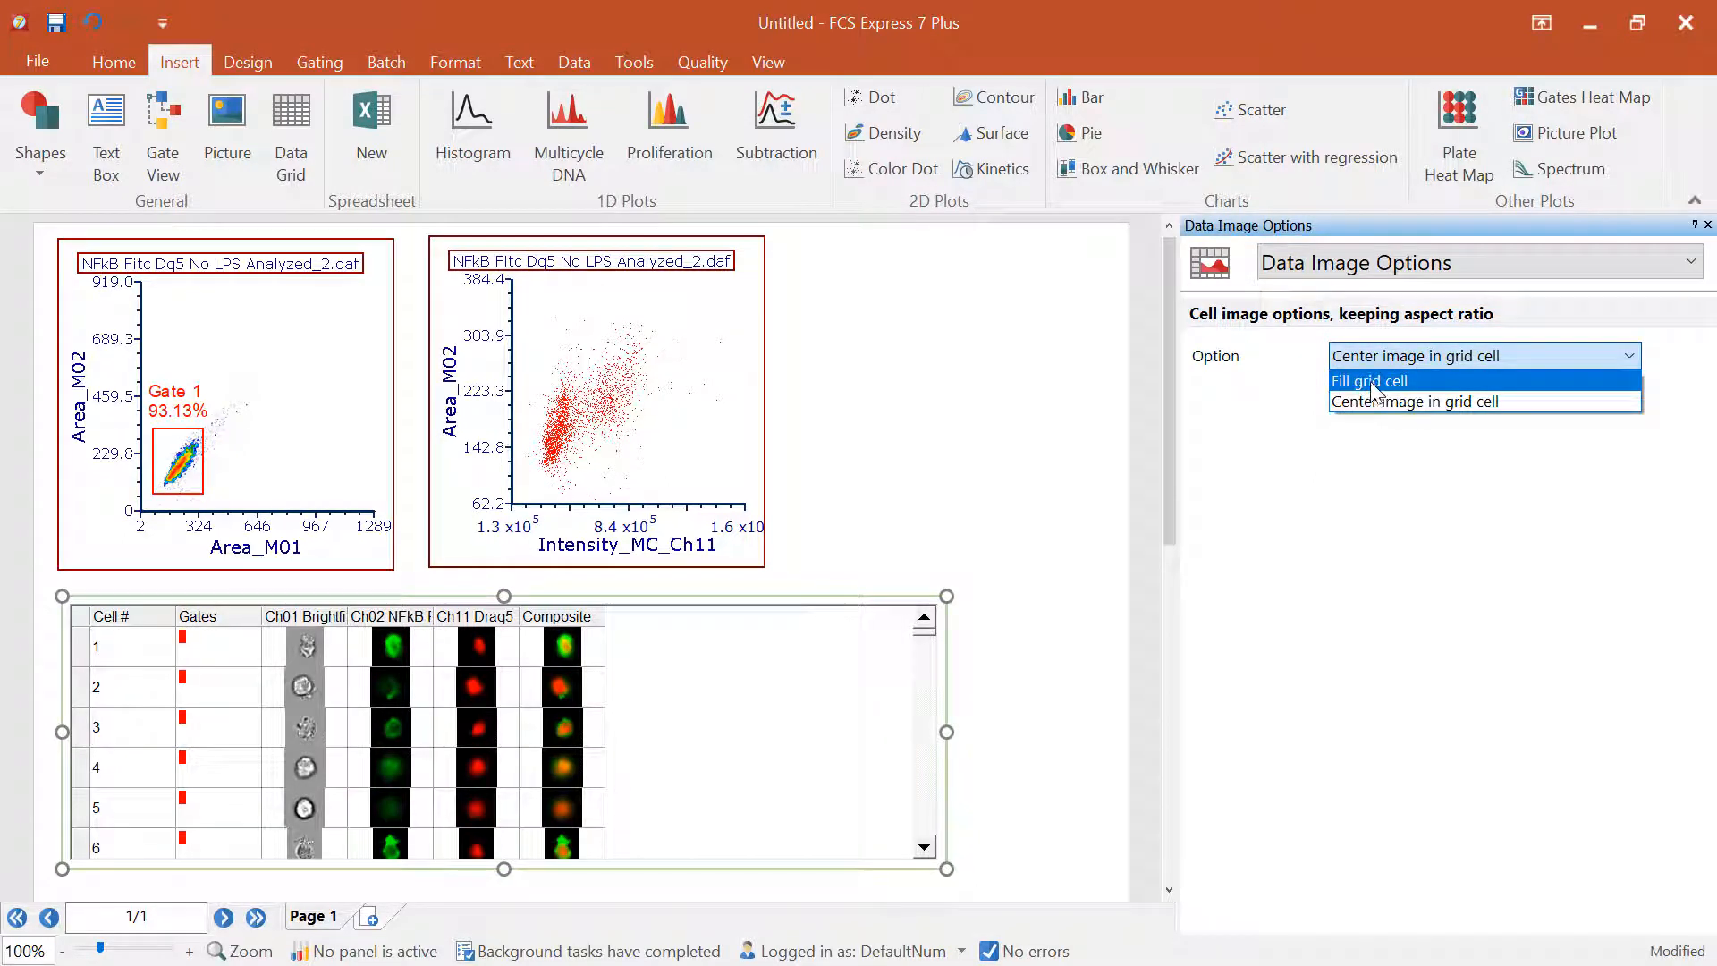
{"action": "left_click", "coordinate": [1374, 390]}
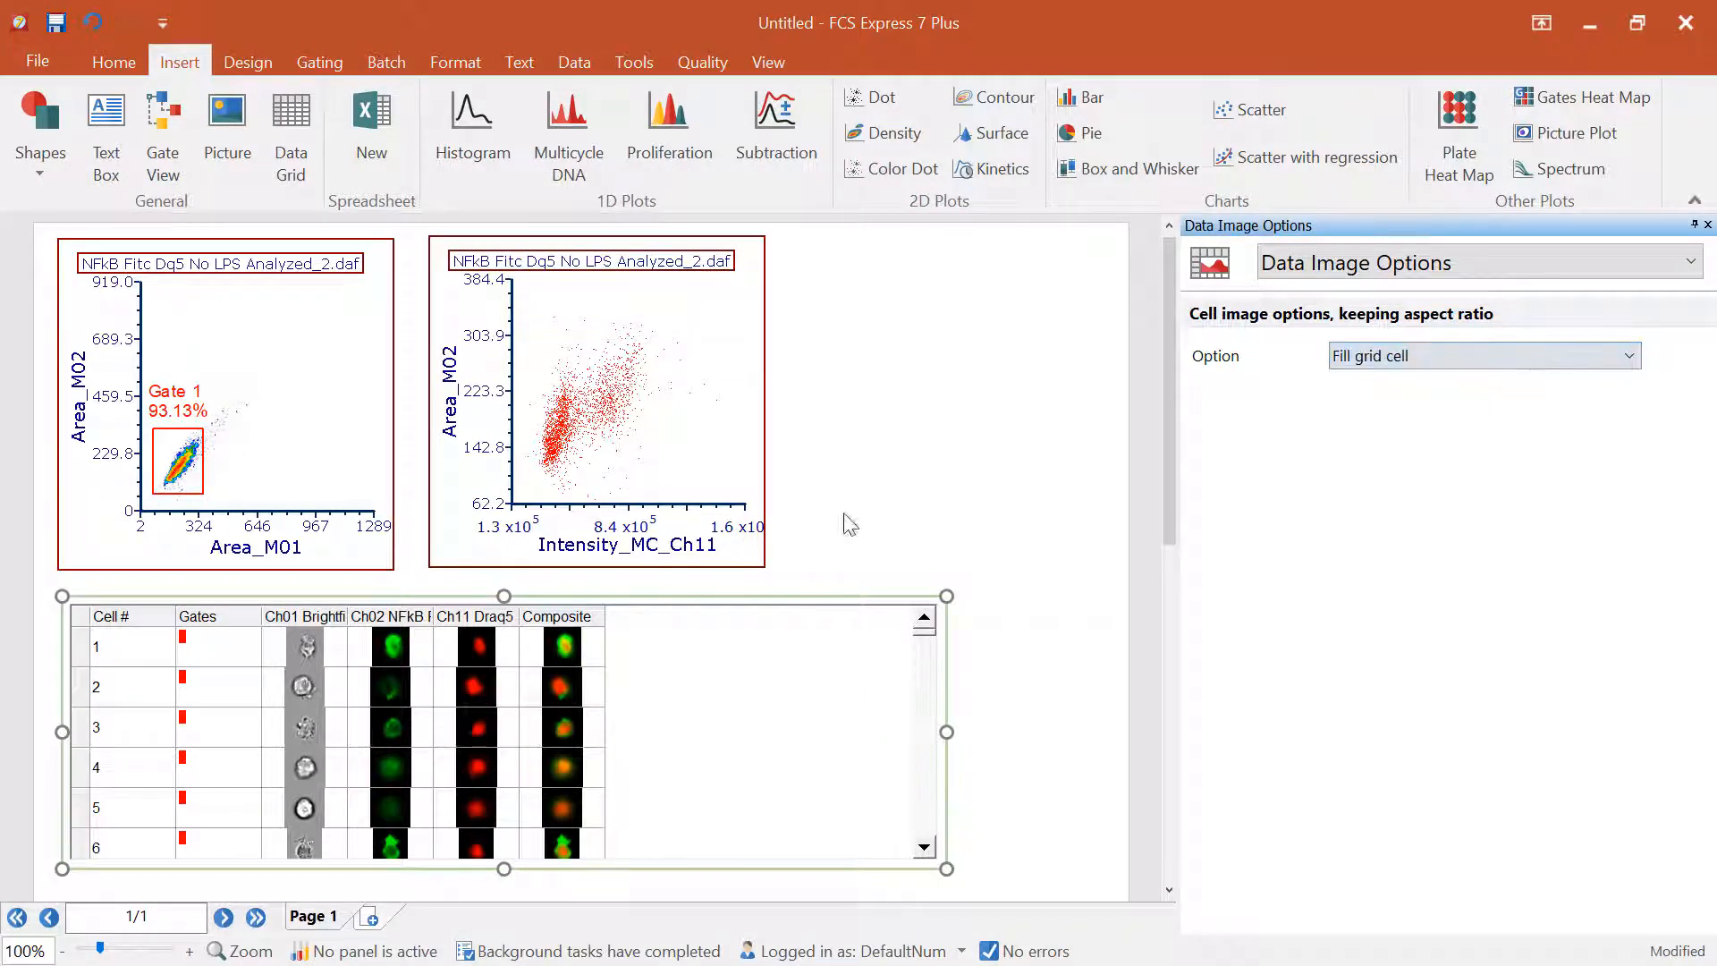
Widen the Ch01 Brightfield column while trying much taller rows, and restore the moderate row height.
{"action": "left_click_drag", "start_coordinate": [84, 671], "coordinate": [82, 756]}
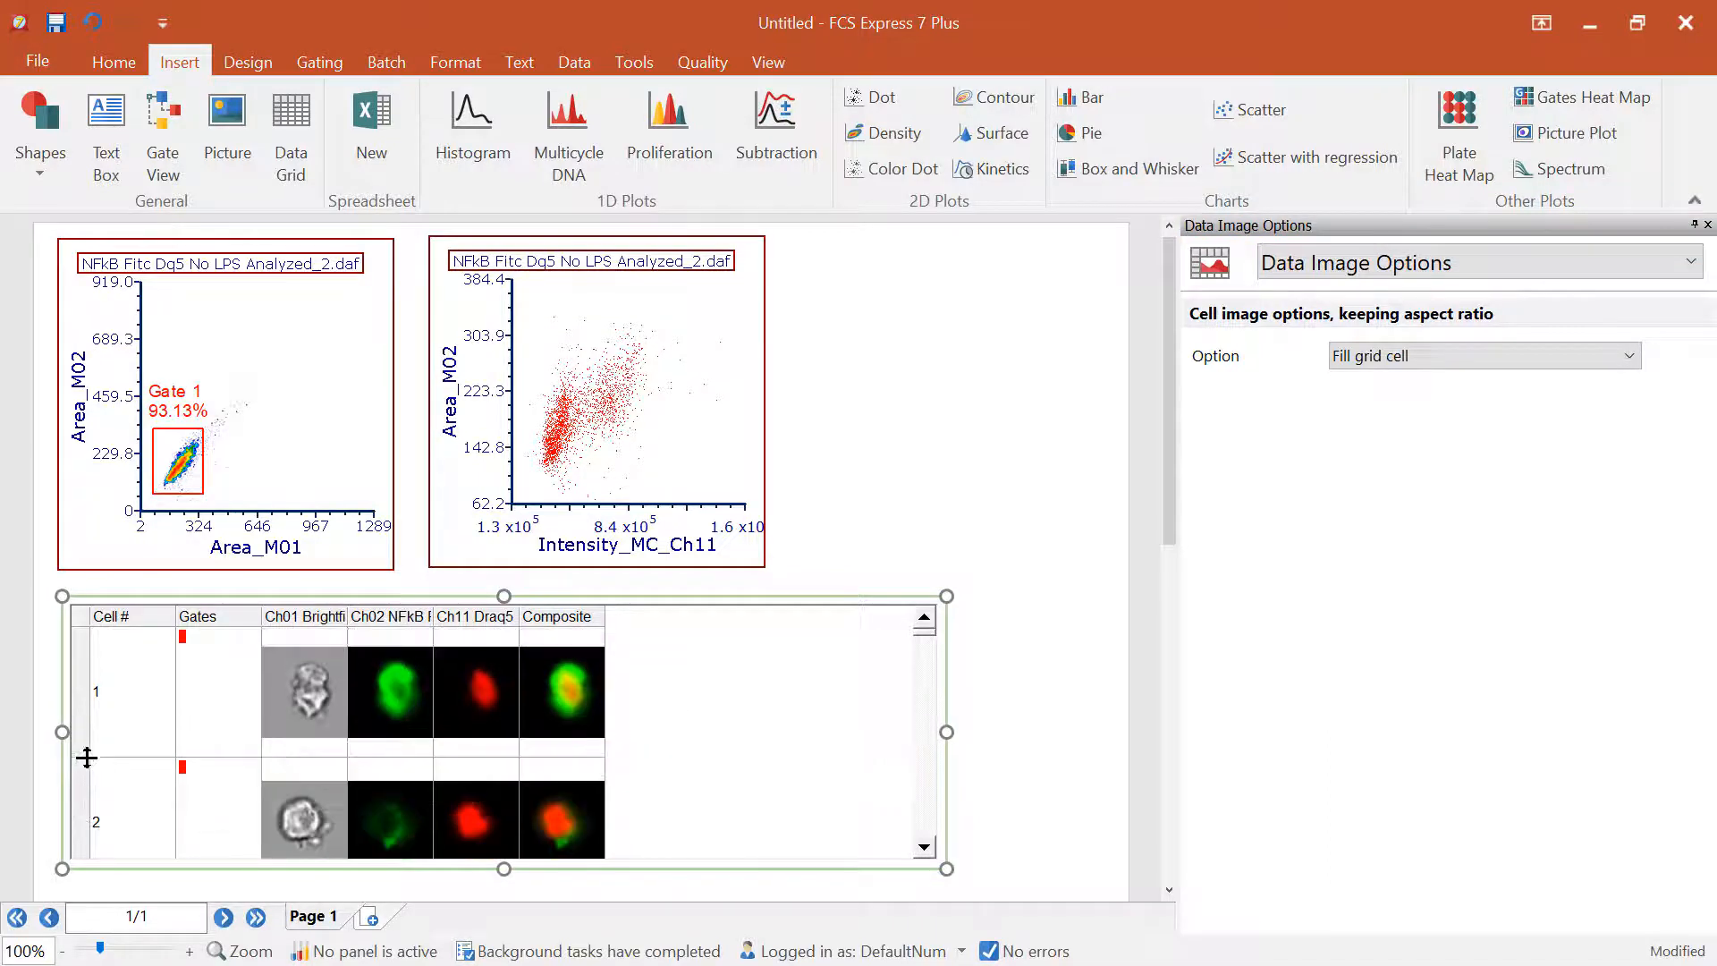
{"action": "mouse_move", "coordinate": [348, 616]}
{"action": "left_mouse_down"}
{"action": "mouse_move", "coordinate": [420, 614]}
{"action": "mouse_move", "coordinate": [369, 613]}
{"action": "left_mouse_up"}
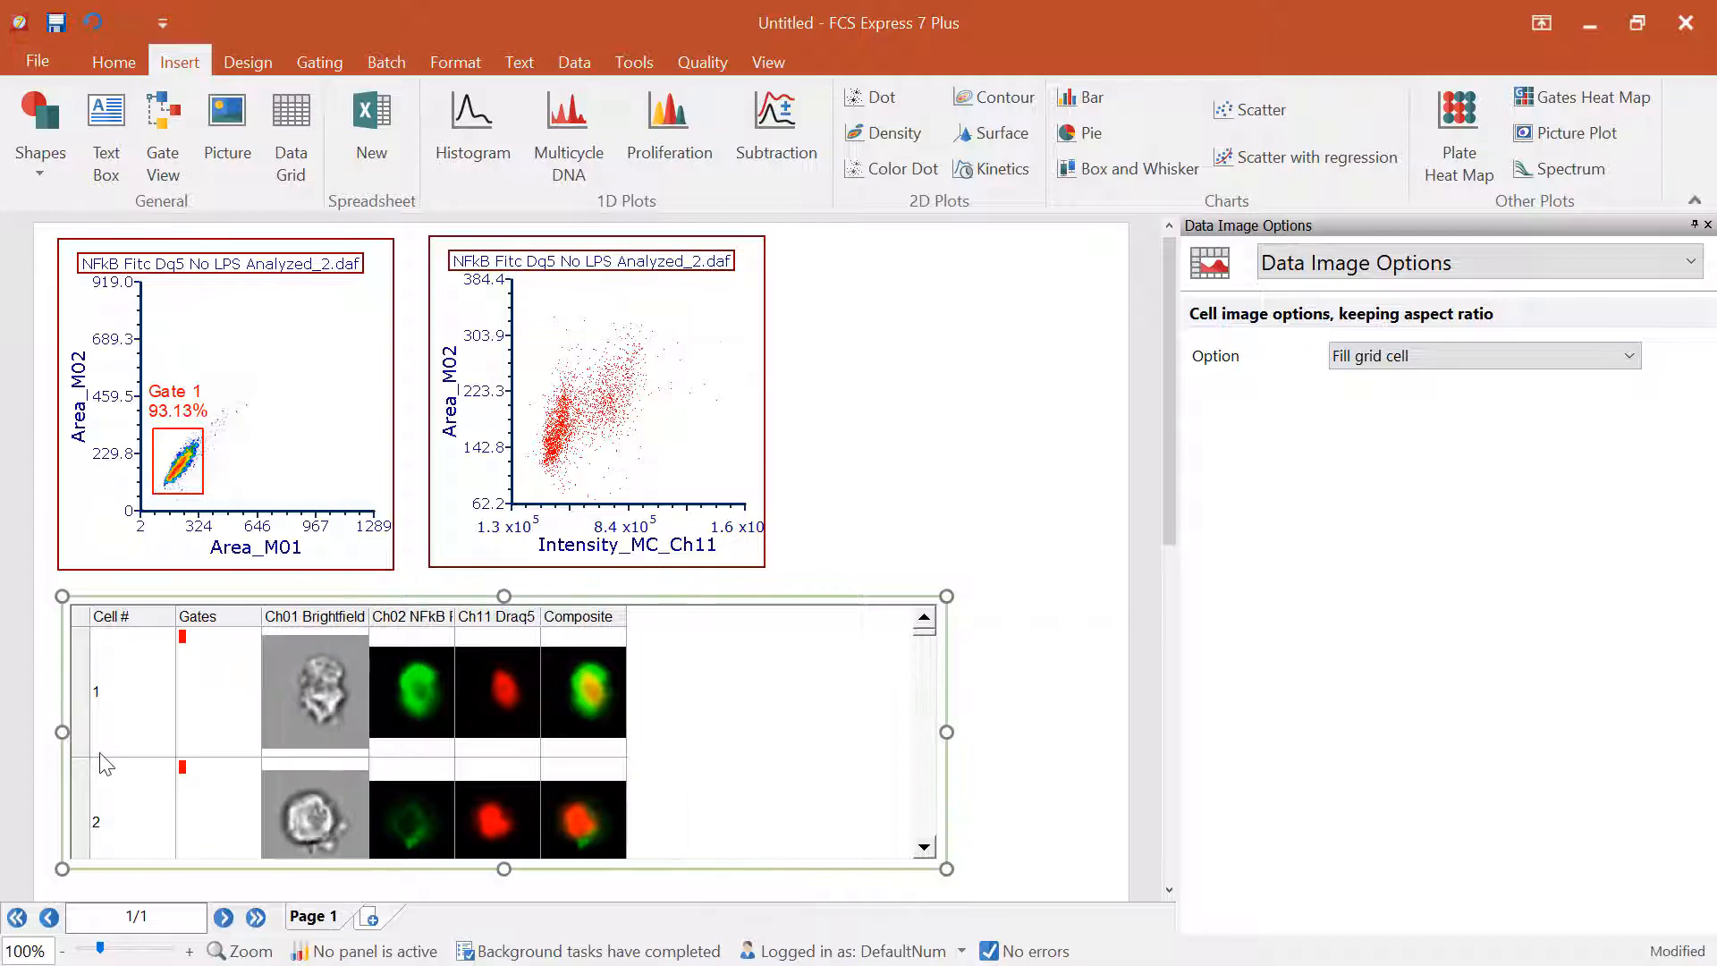
{"action": "left_click_drag", "start_coordinate": [83, 756], "coordinate": [84, 668]}
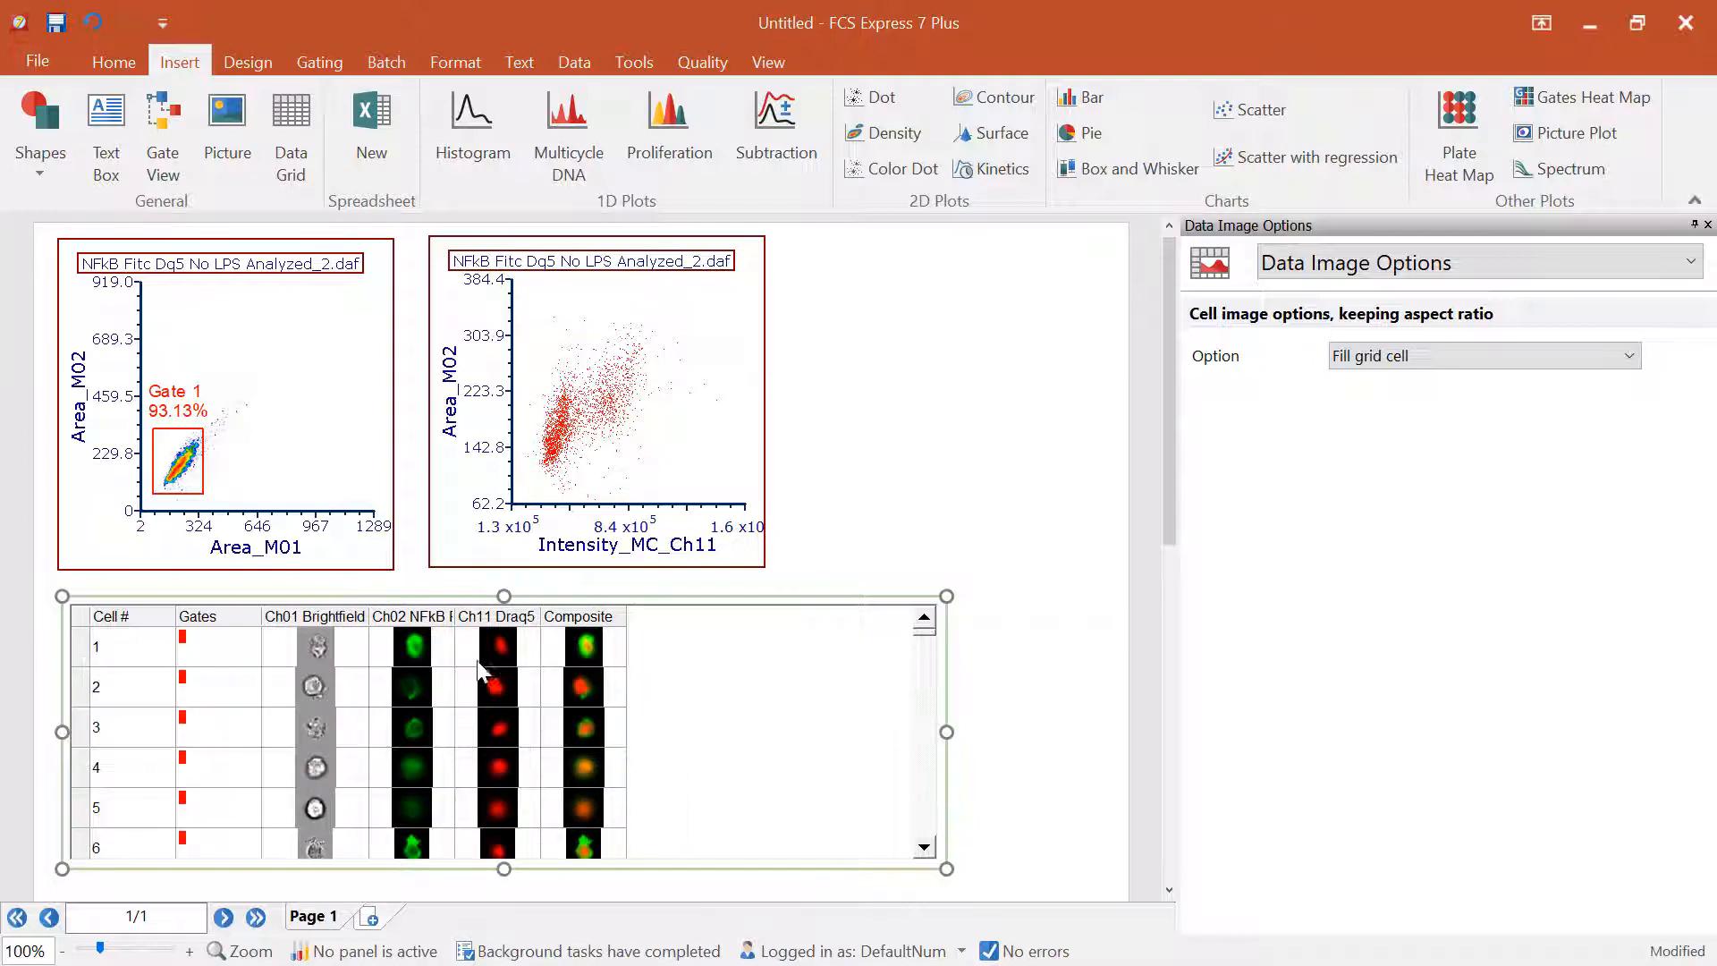
Shrink the grid rows with the images centered in their grid cells, and set the data image option back to Fill grid cell.
{"action": "left_click", "coordinate": [1432, 358]}
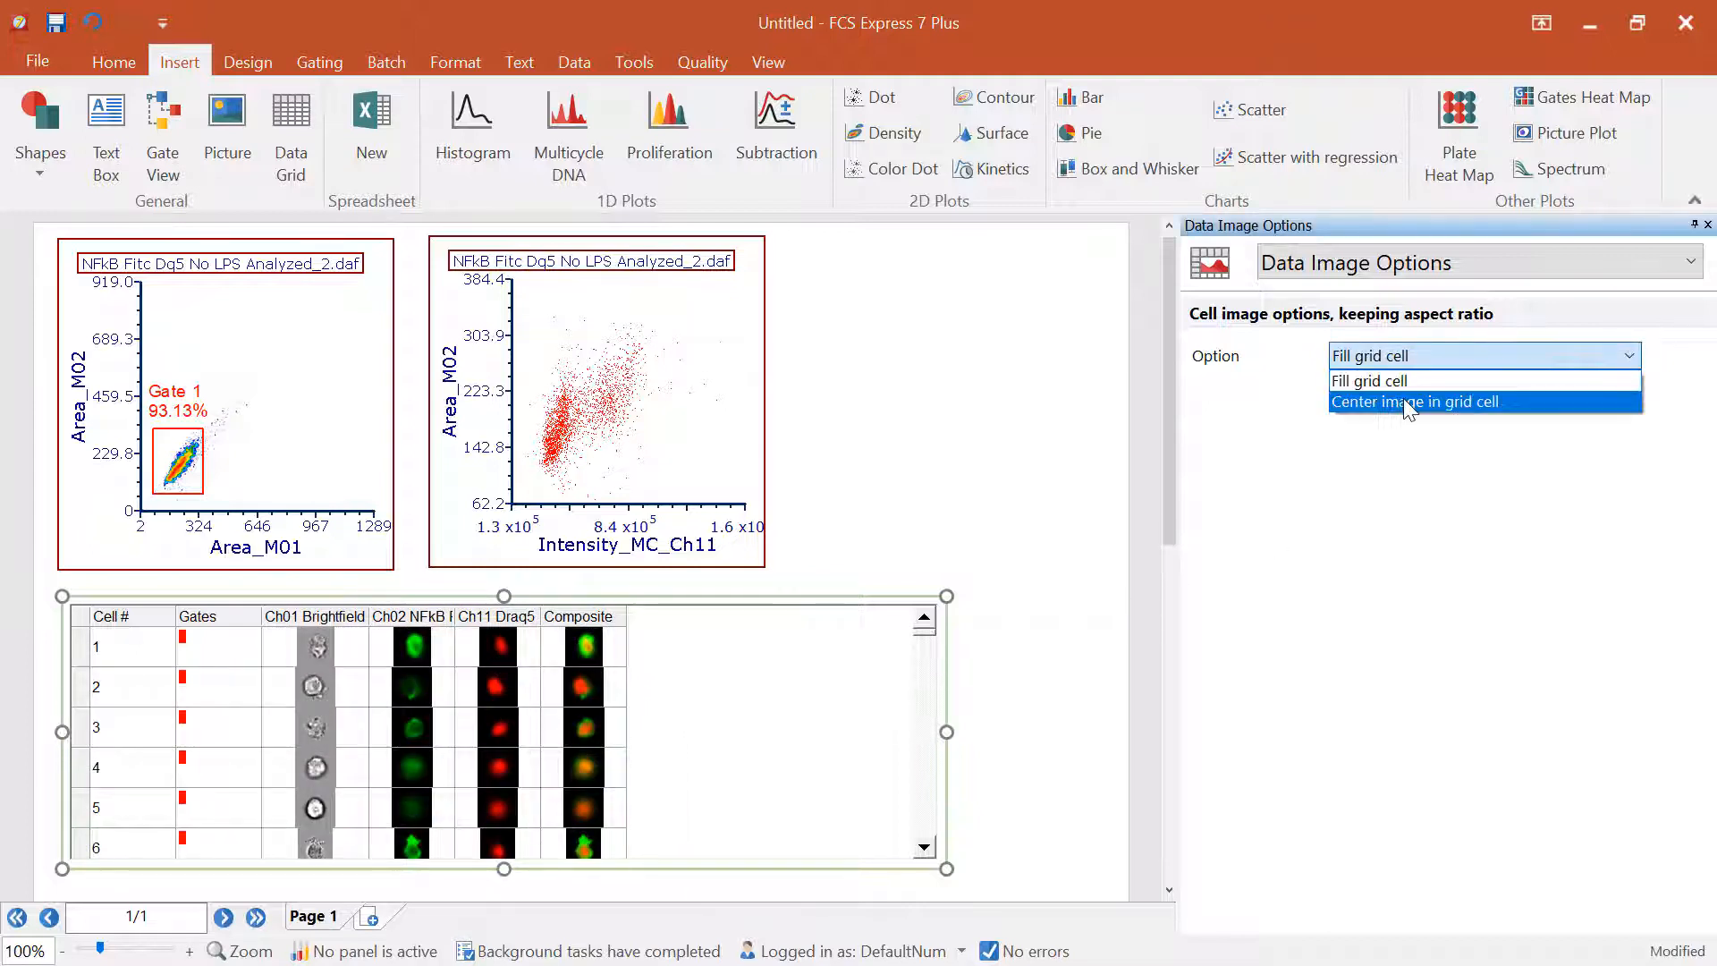
{"action": "left_click", "coordinate": [1409, 400]}
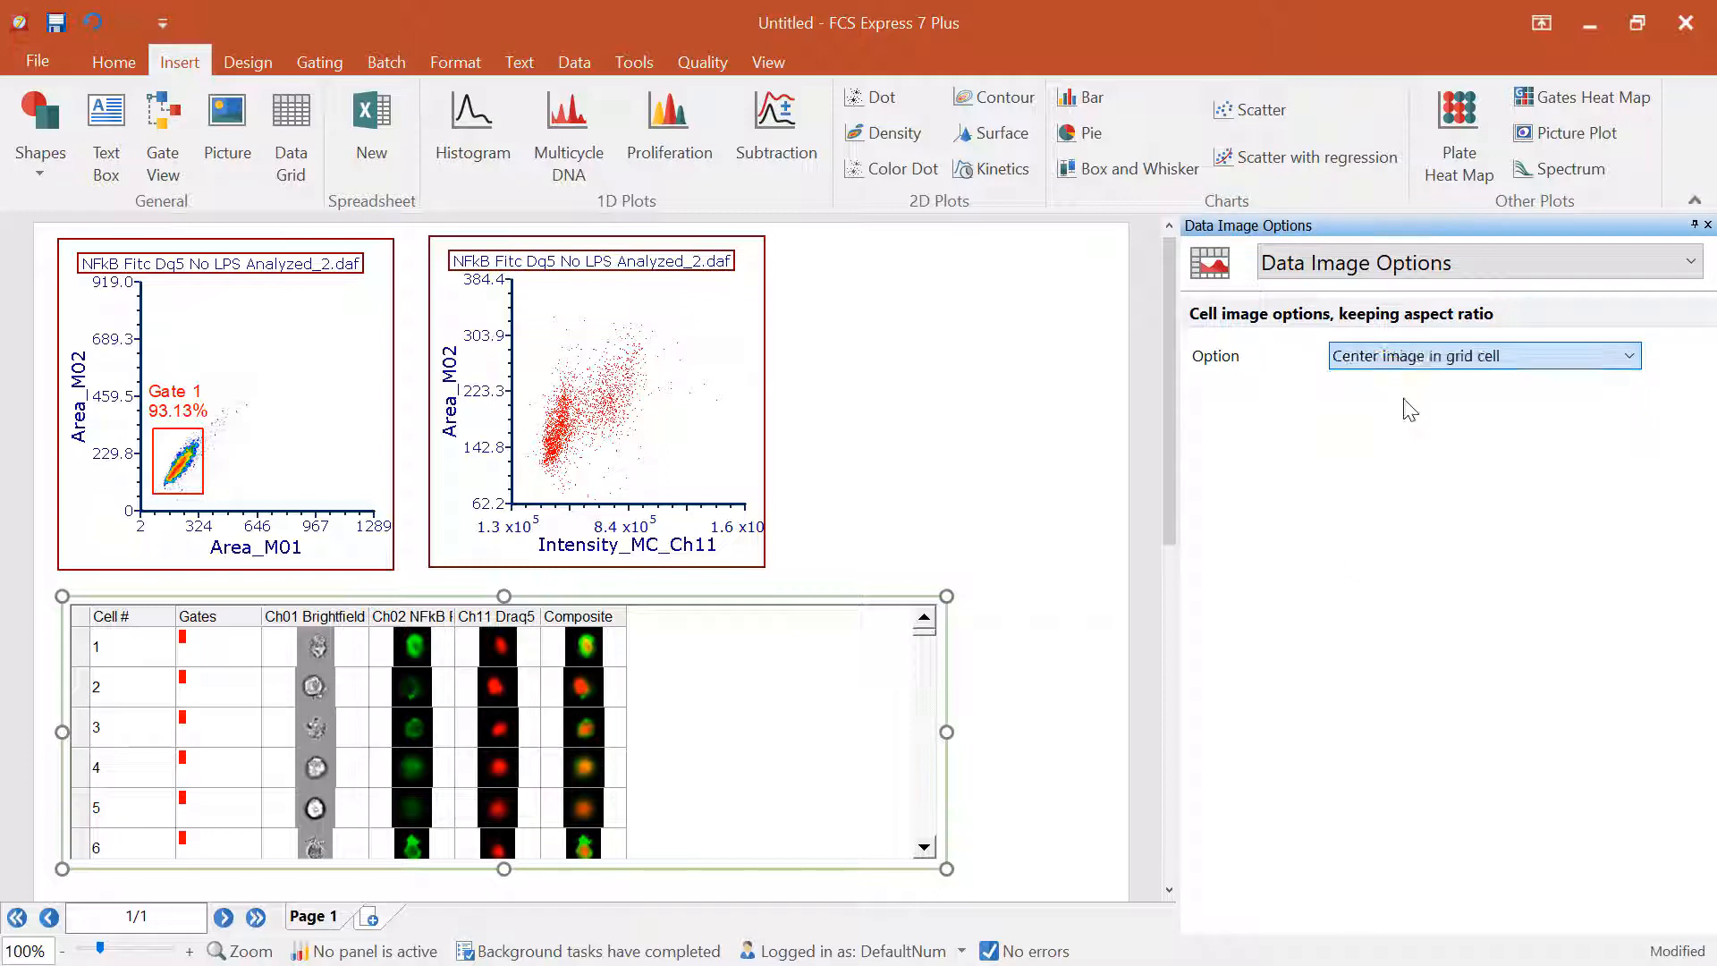
{"action": "double_click", "coordinate": [85, 665]}
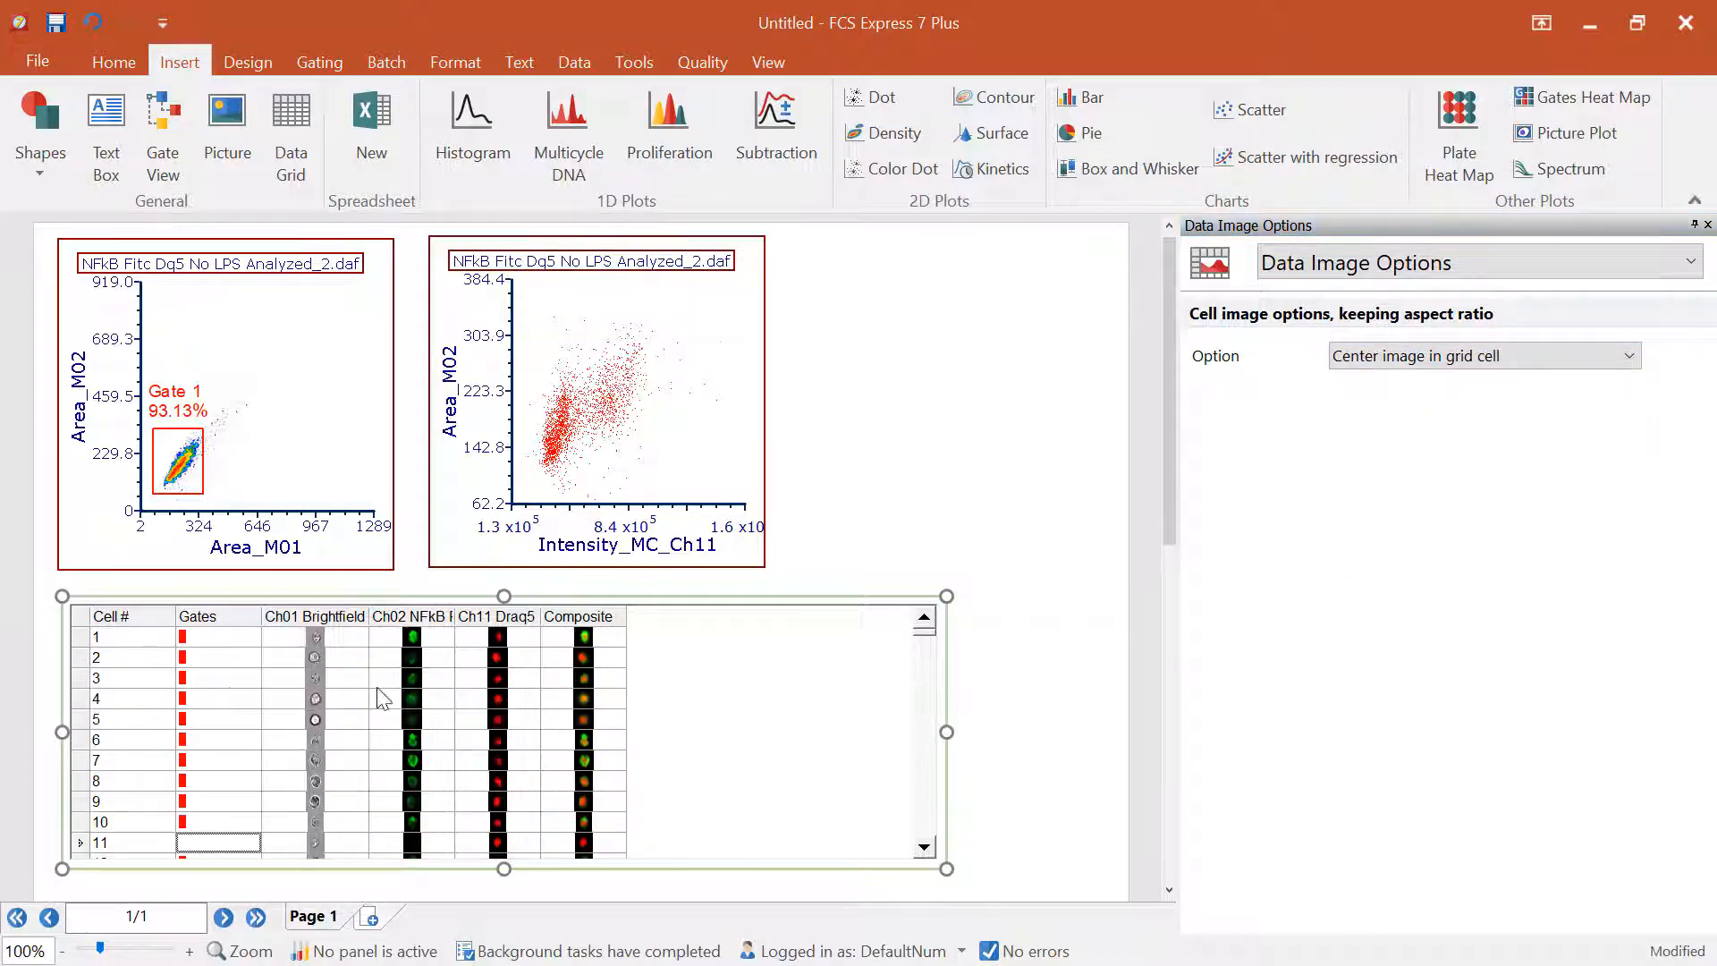
{"action": "left_click", "coordinate": [1442, 363]}
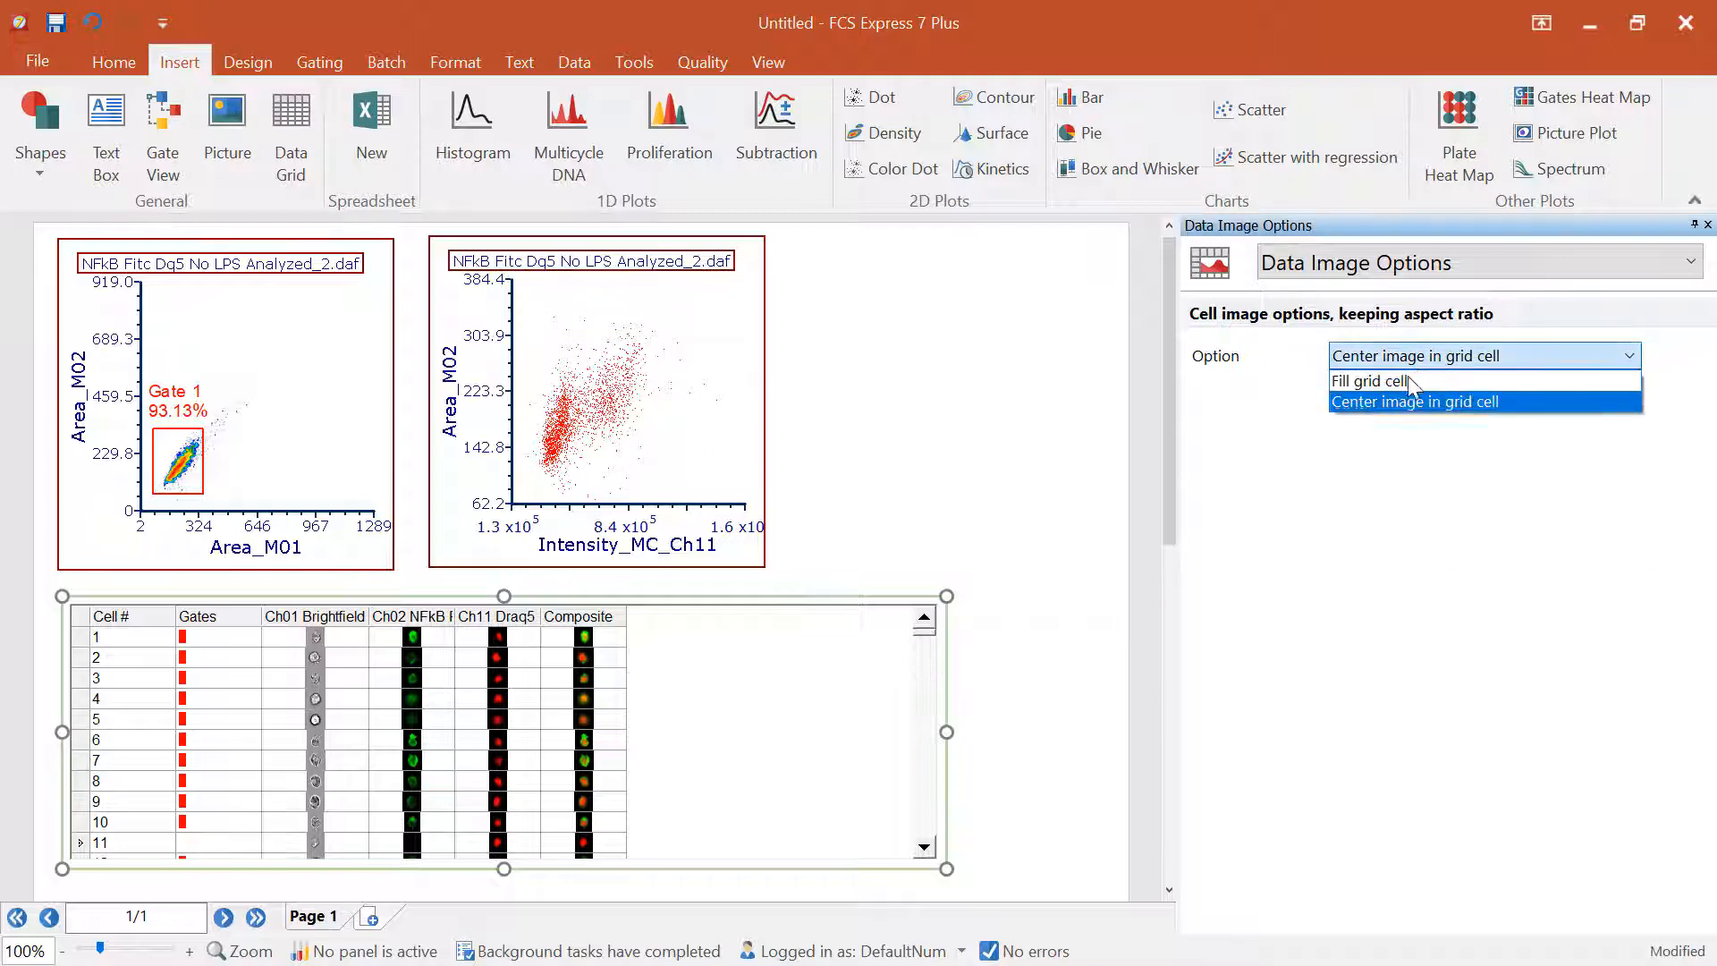
{"action": "left_click", "coordinate": [1410, 383]}
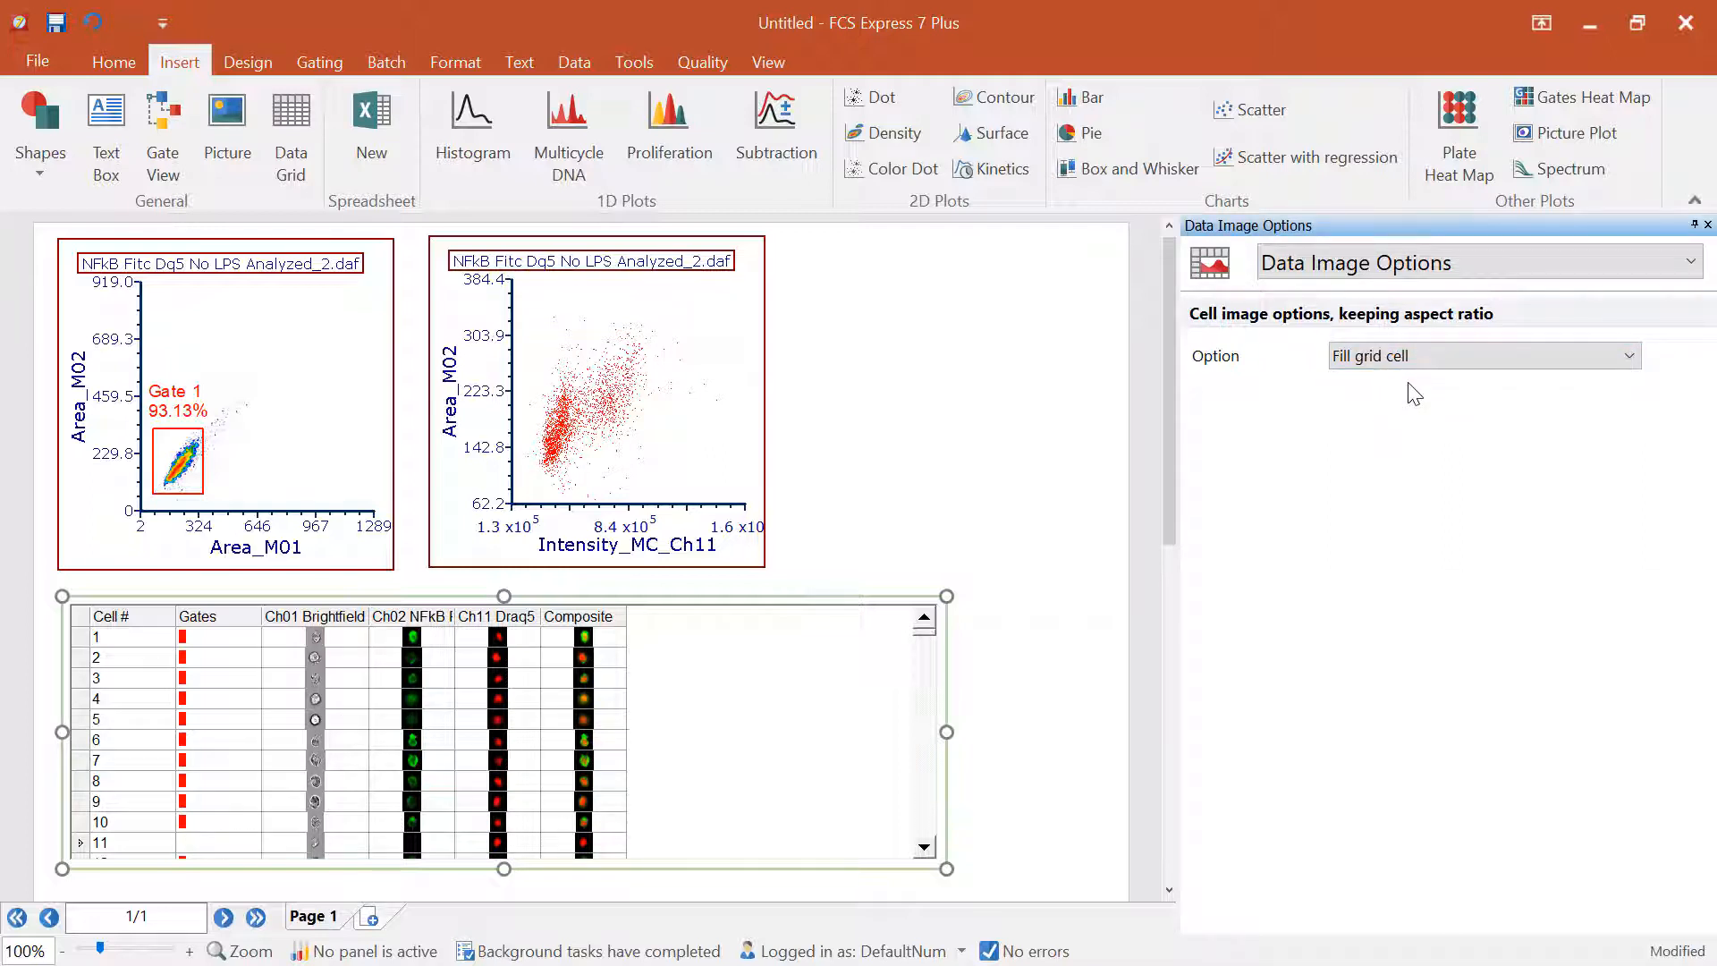
Narrow the data grid's frame to fit its columns, and insert a gate view beside the scatter plots, sized to fit within the page.
{"action": "left_click_drag", "start_coordinate": [948, 732], "coordinate": [686, 738]}
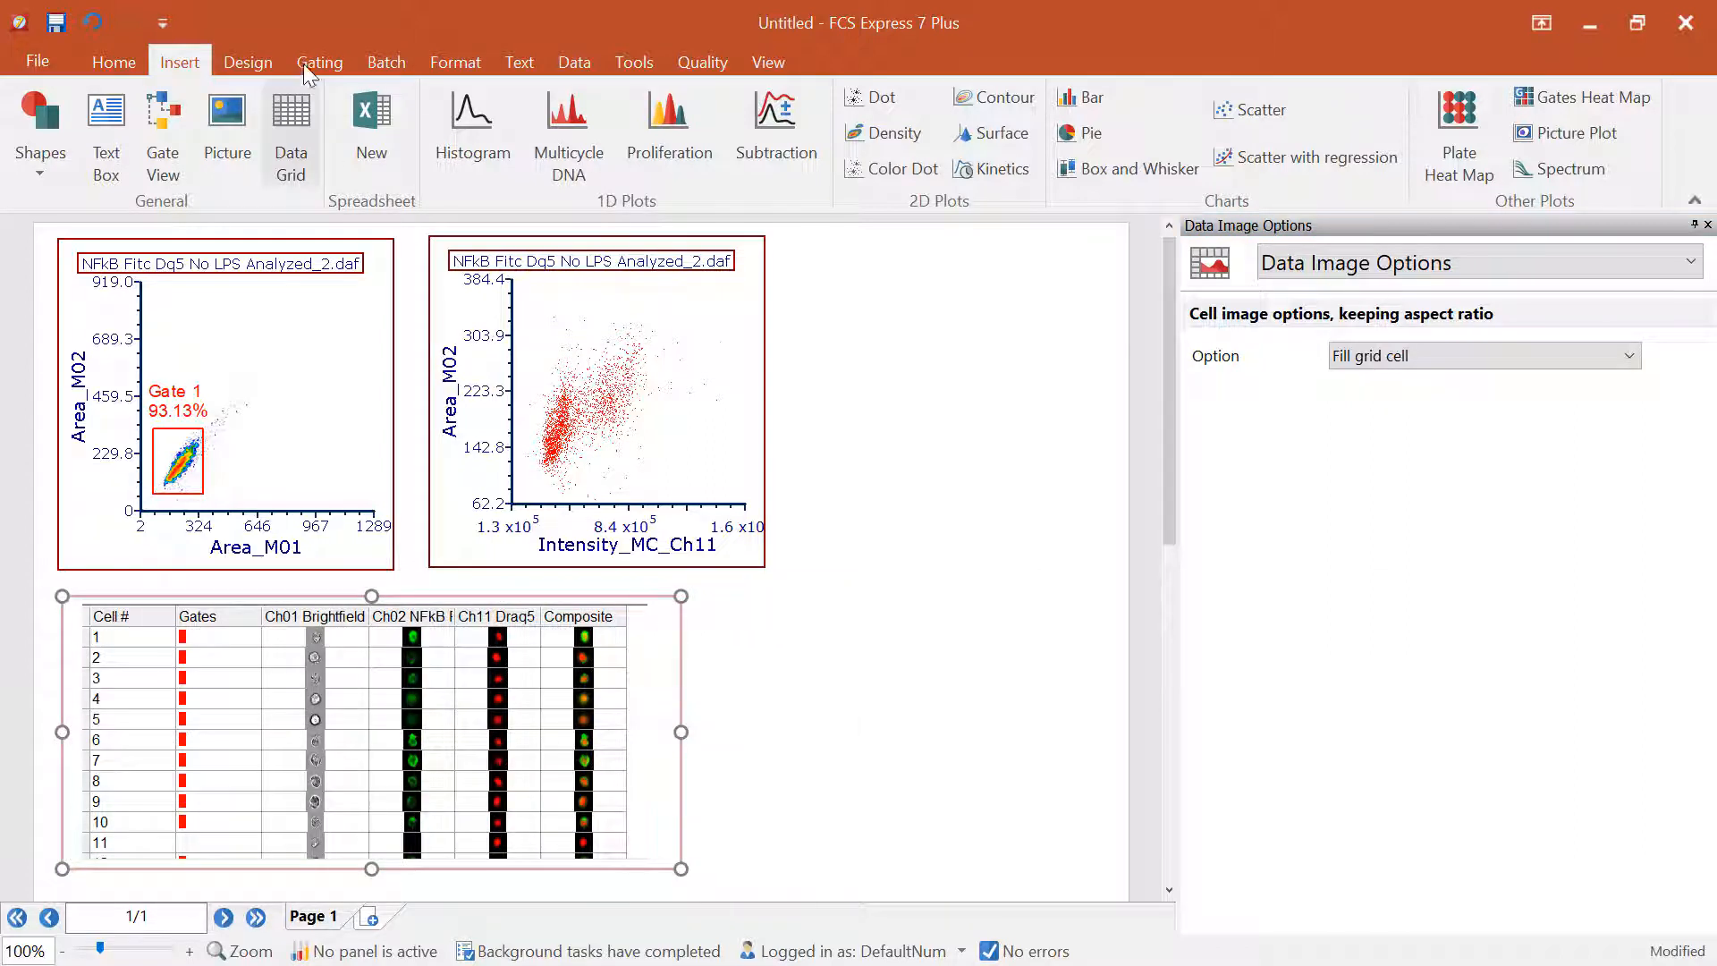
{"action": "left_click", "coordinate": [163, 134]}
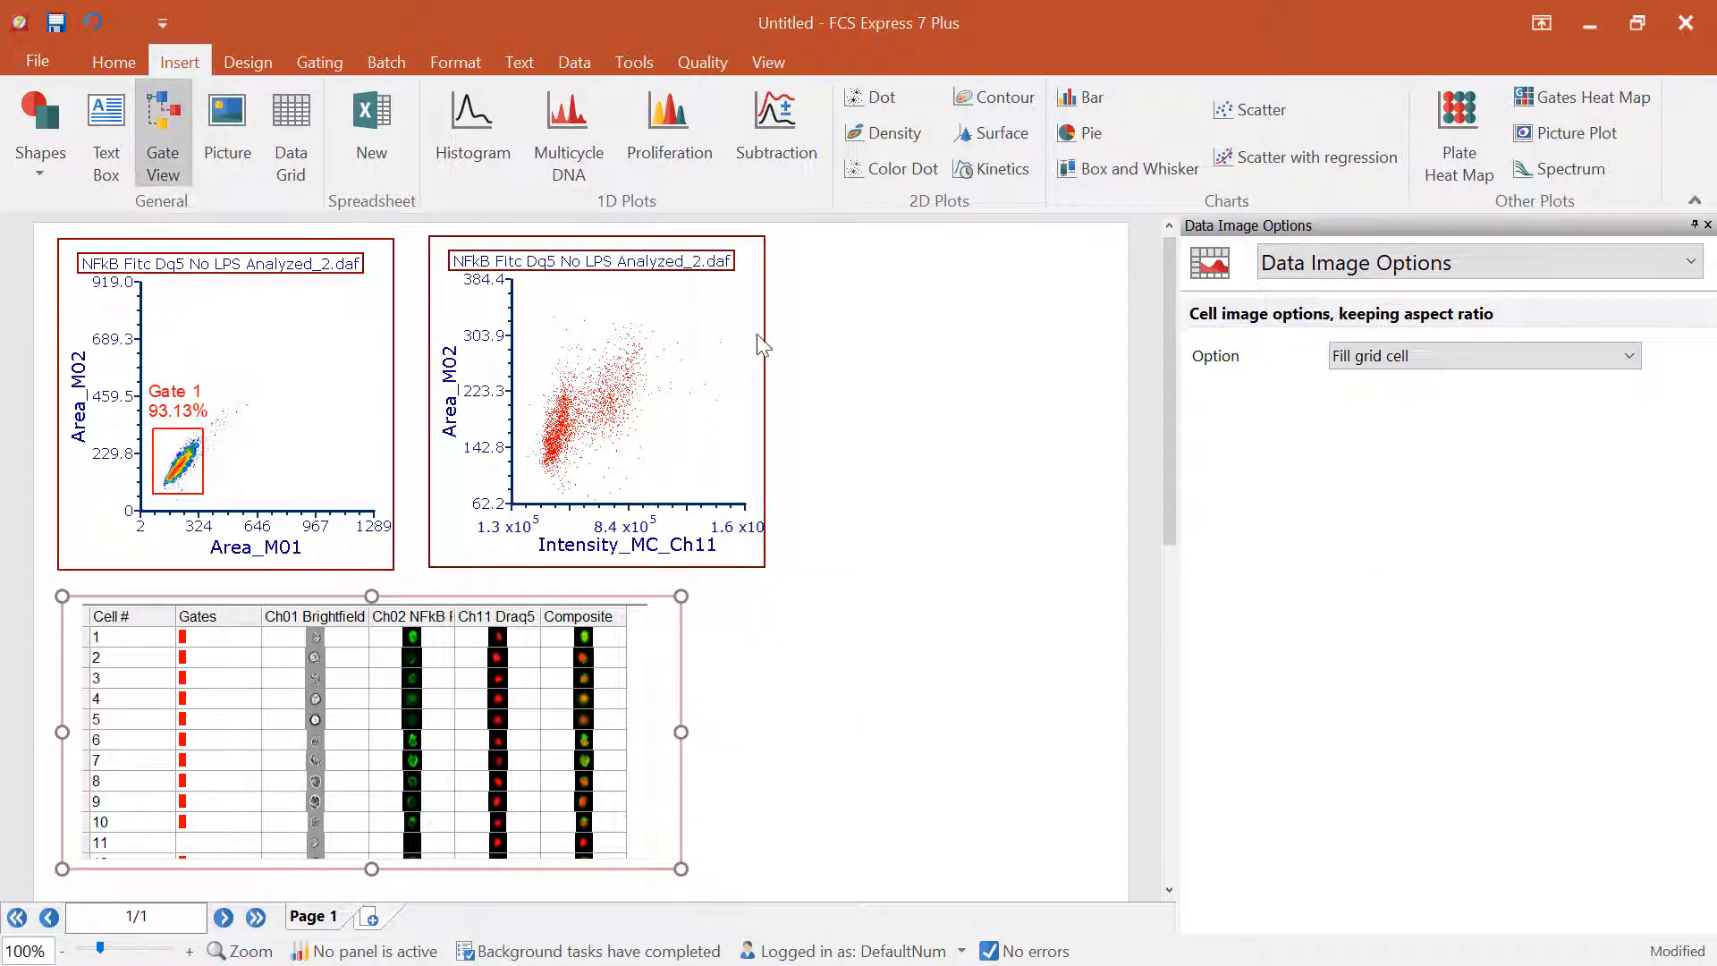
{"action": "left_click", "coordinate": [901, 284]}
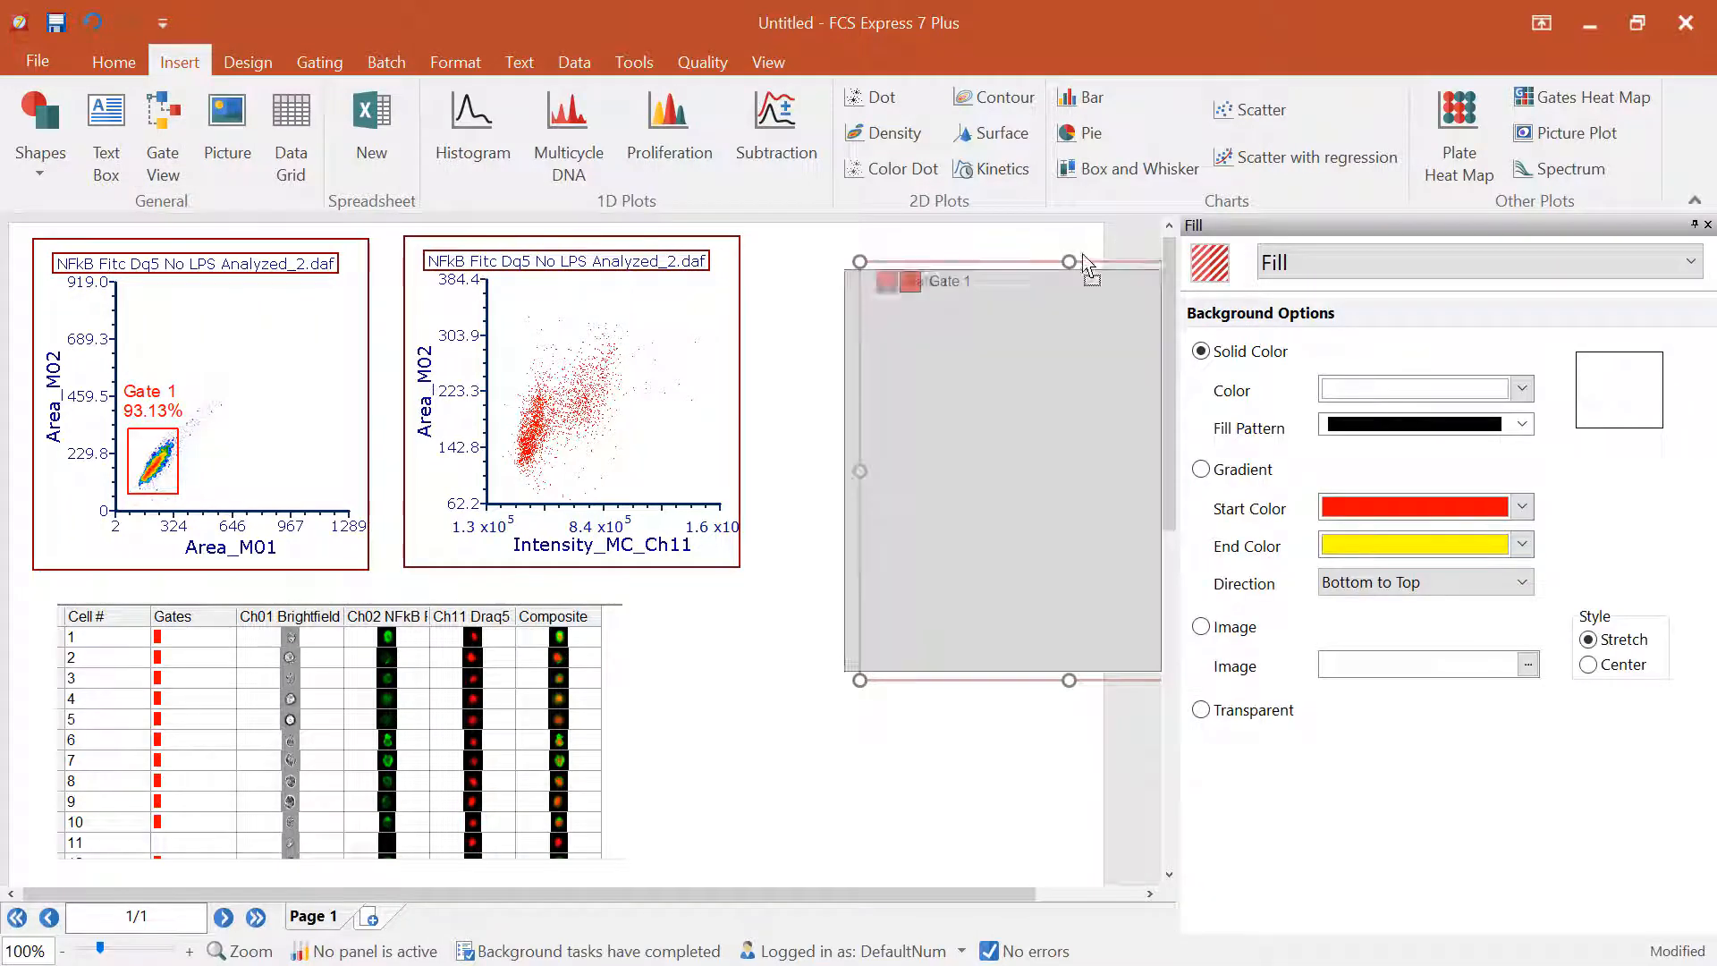
{"action": "left_click_drag", "start_coordinate": [1088, 403], "coordinate": [1012, 392]}
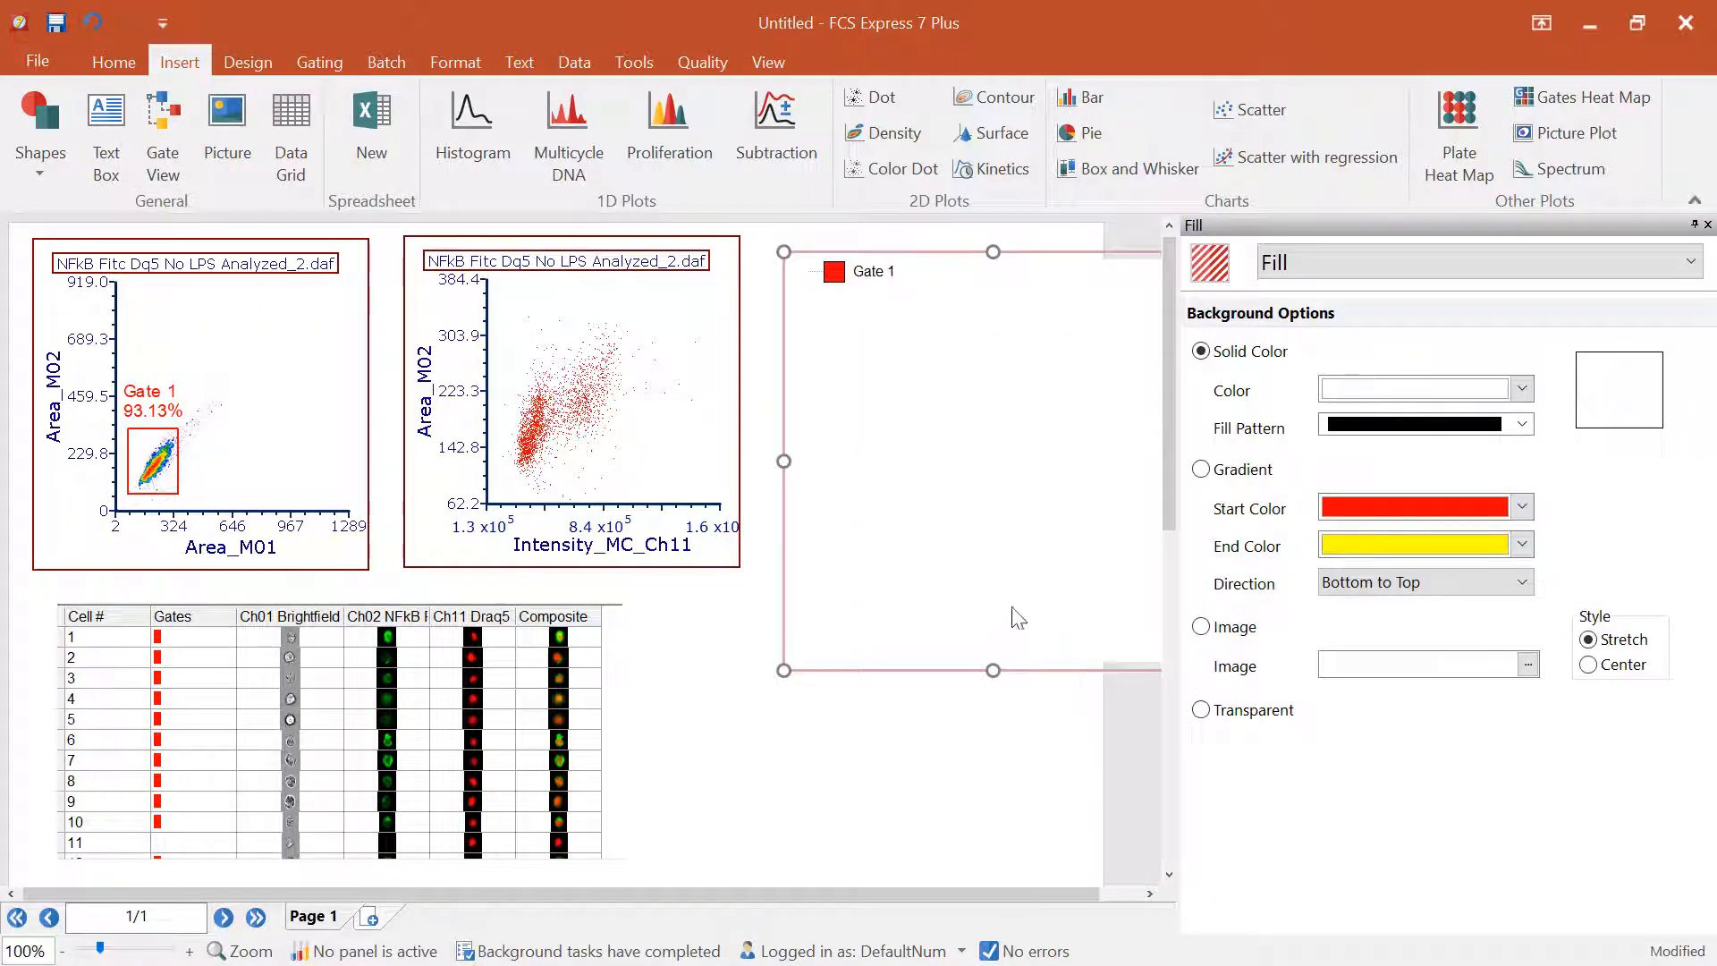
{"action": "left_click", "coordinate": [1707, 226]}
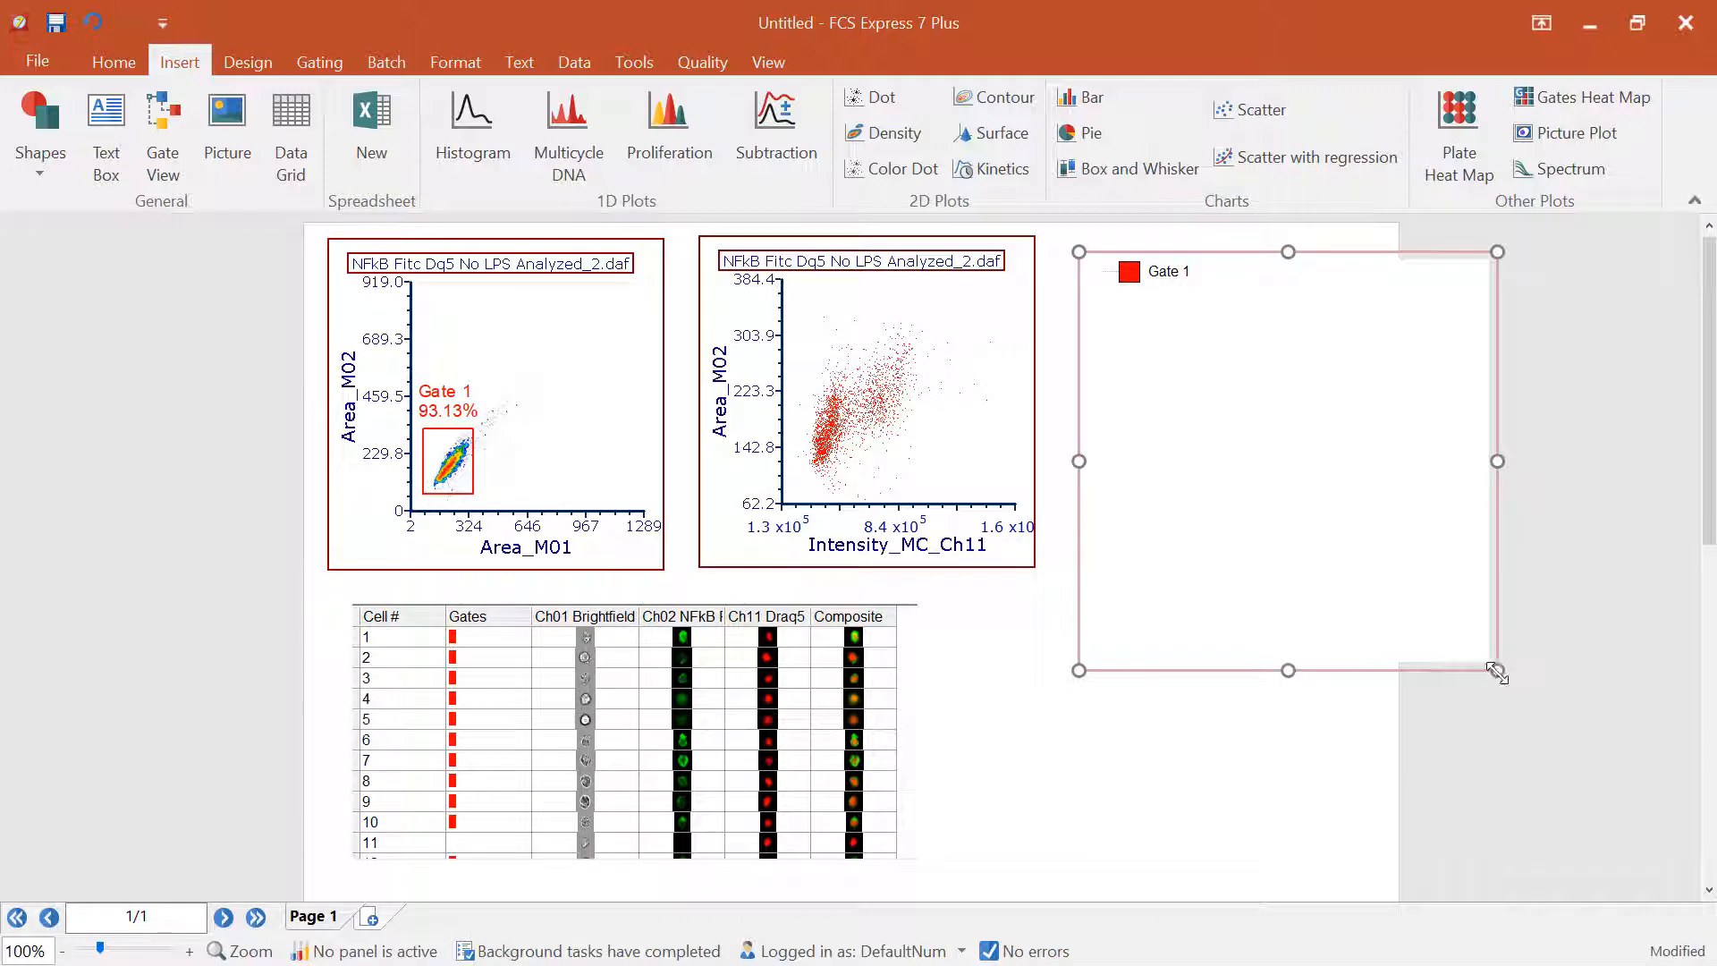
{"action": "left_click_drag", "start_coordinate": [1497, 671], "coordinate": [1367, 513]}
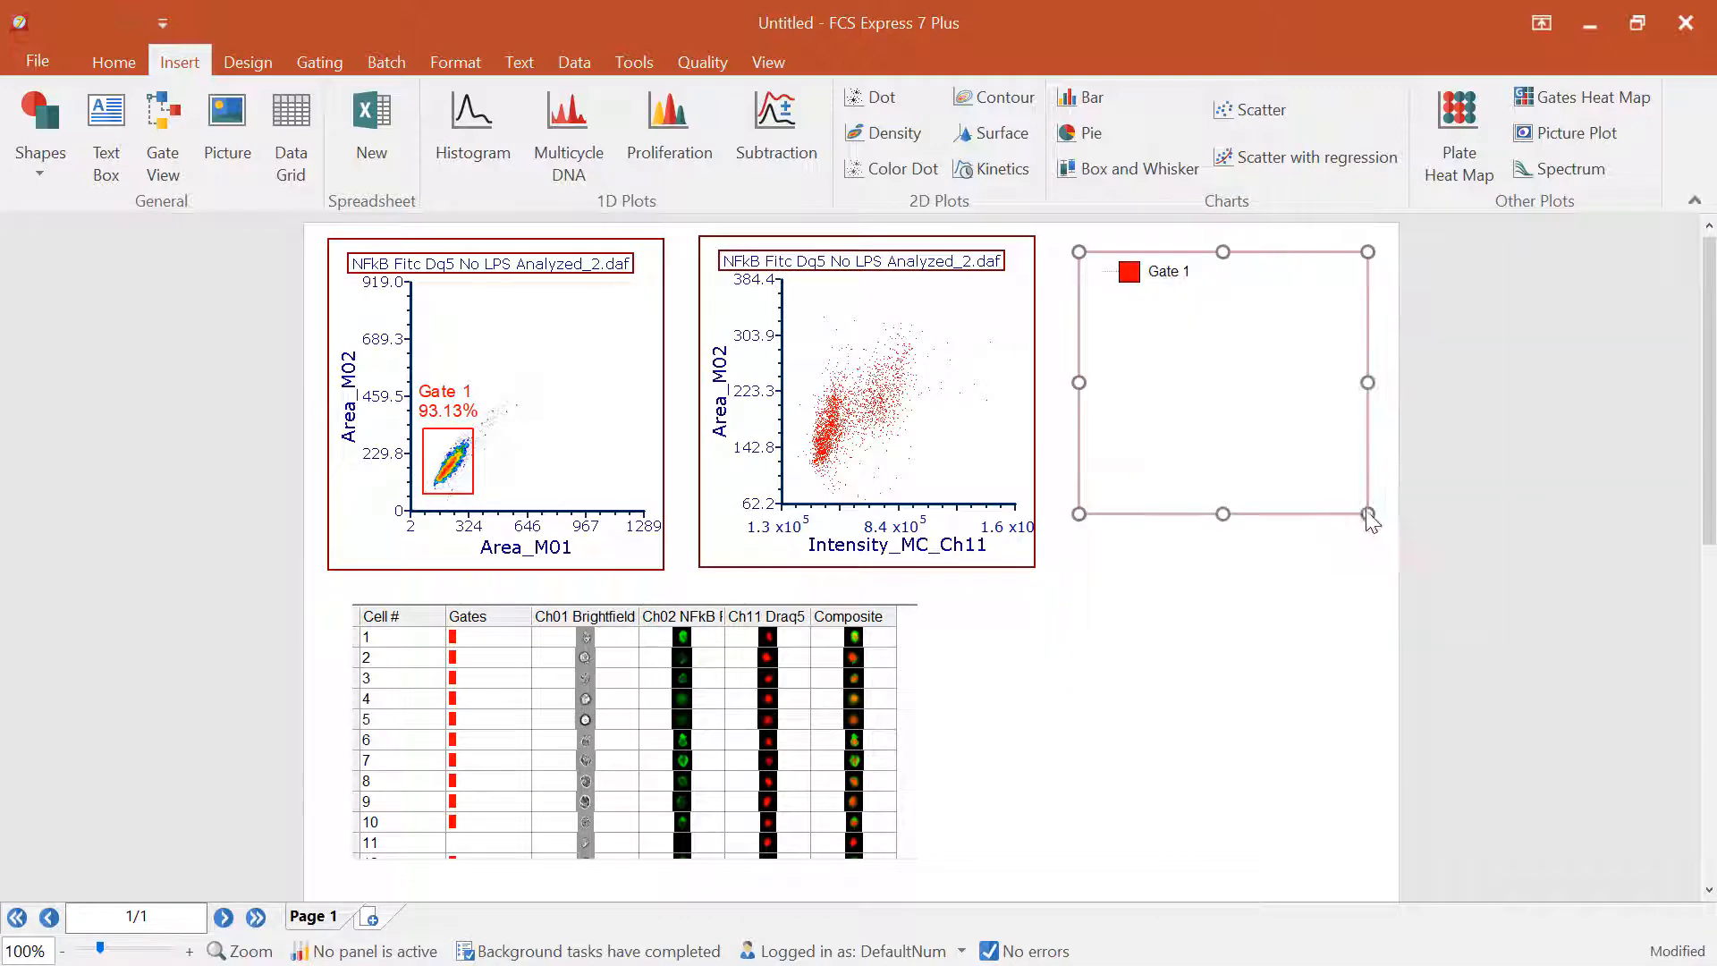
Draw a six-point polygon gate around the low-intensity population in the Intensity_MC_Ch11 plot, and expand Gate 1 in the gate view.
{"action": "left_click", "coordinate": [321, 62]}
{"action": "left_click", "coordinate": [337, 125]}
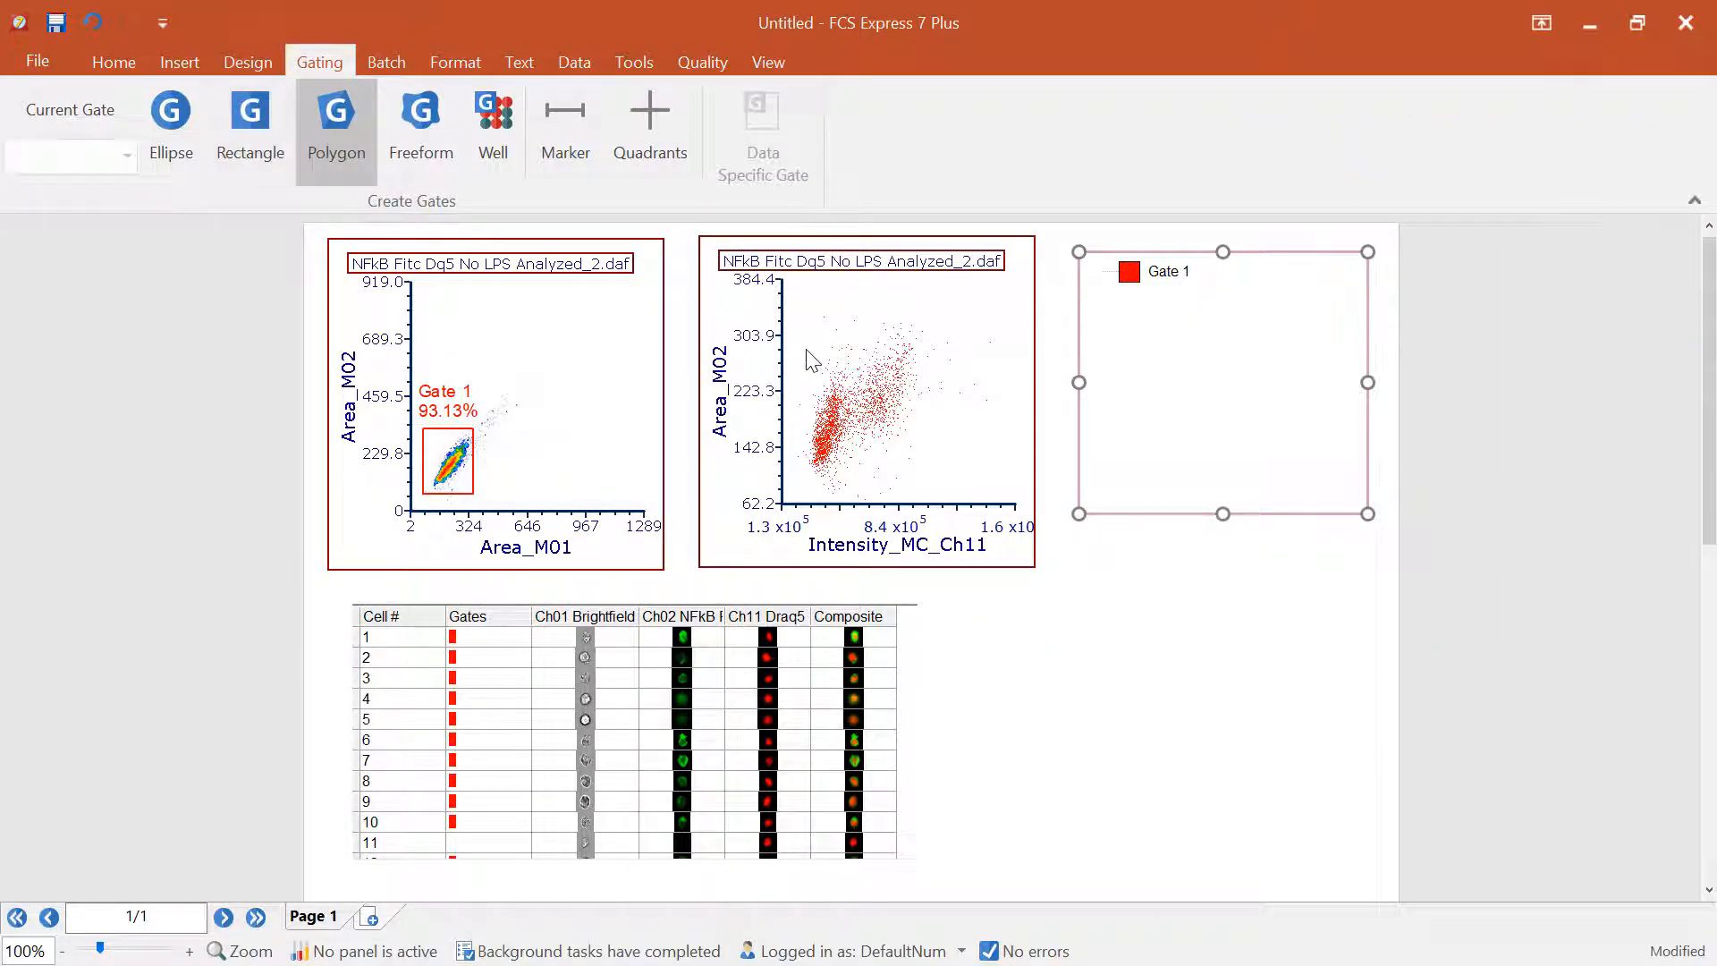
{"action": "left_click", "coordinate": [806, 348]}
{"action": "left_click", "coordinate": [807, 475]}
{"action": "left_click", "coordinate": [839, 486]}
{"action": "left_click", "coordinate": [863, 434]}
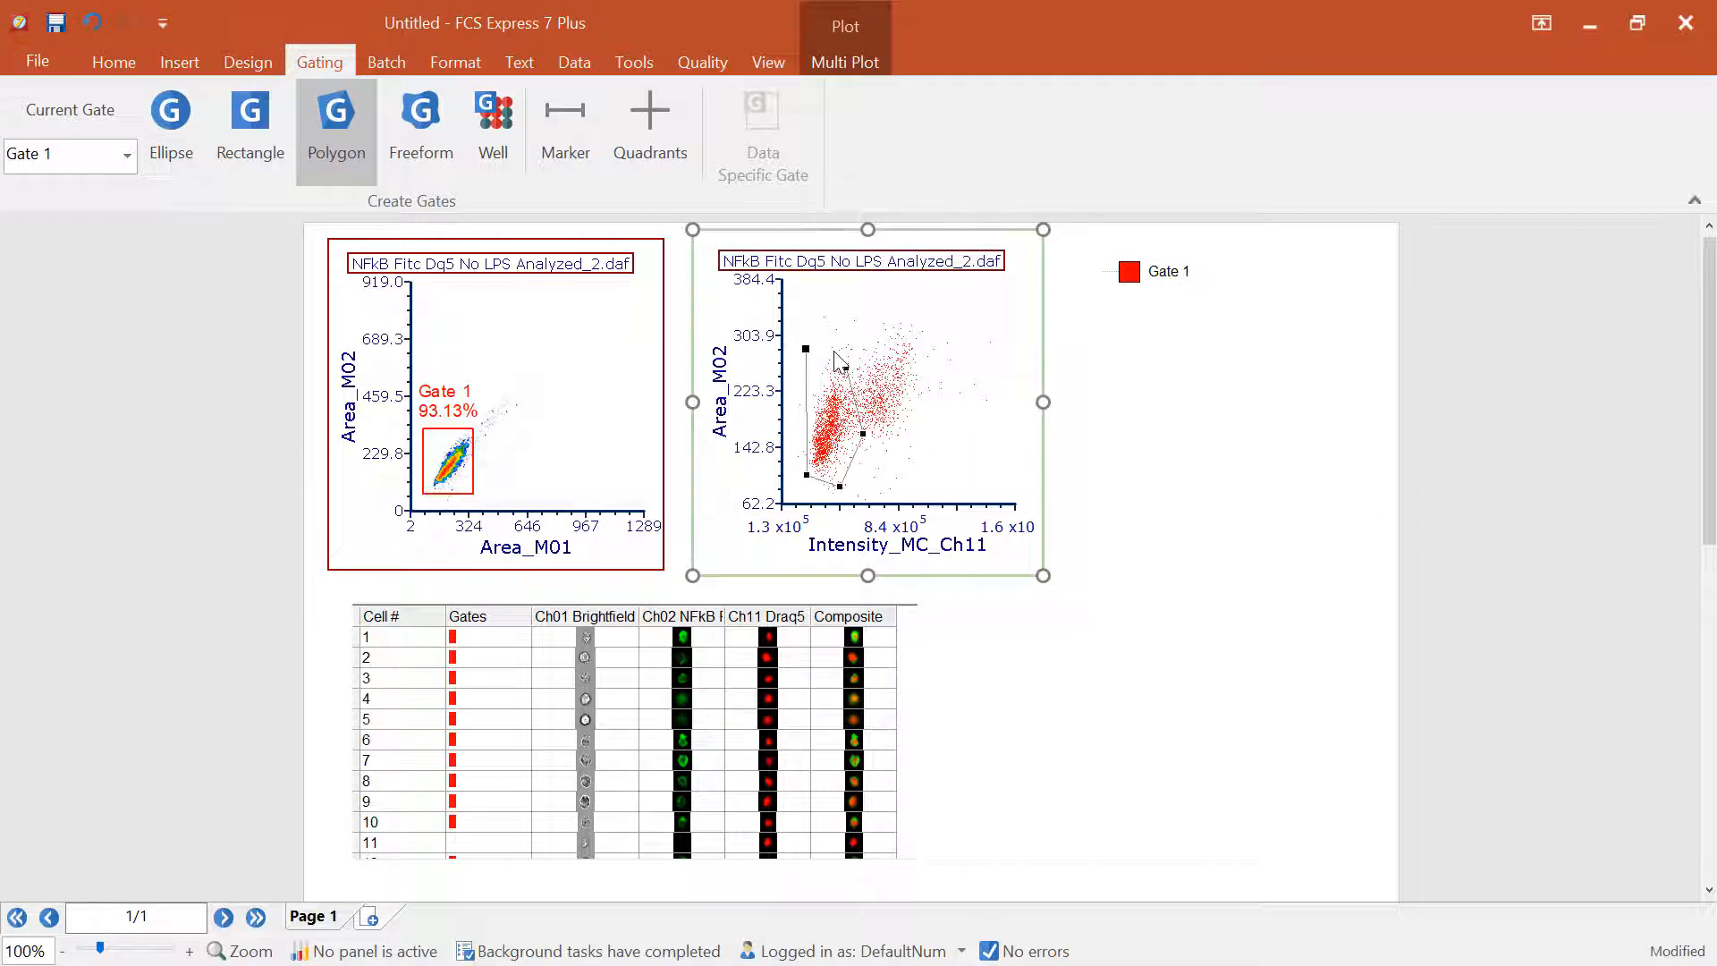
{"action": "left_click", "coordinate": [826, 348]}
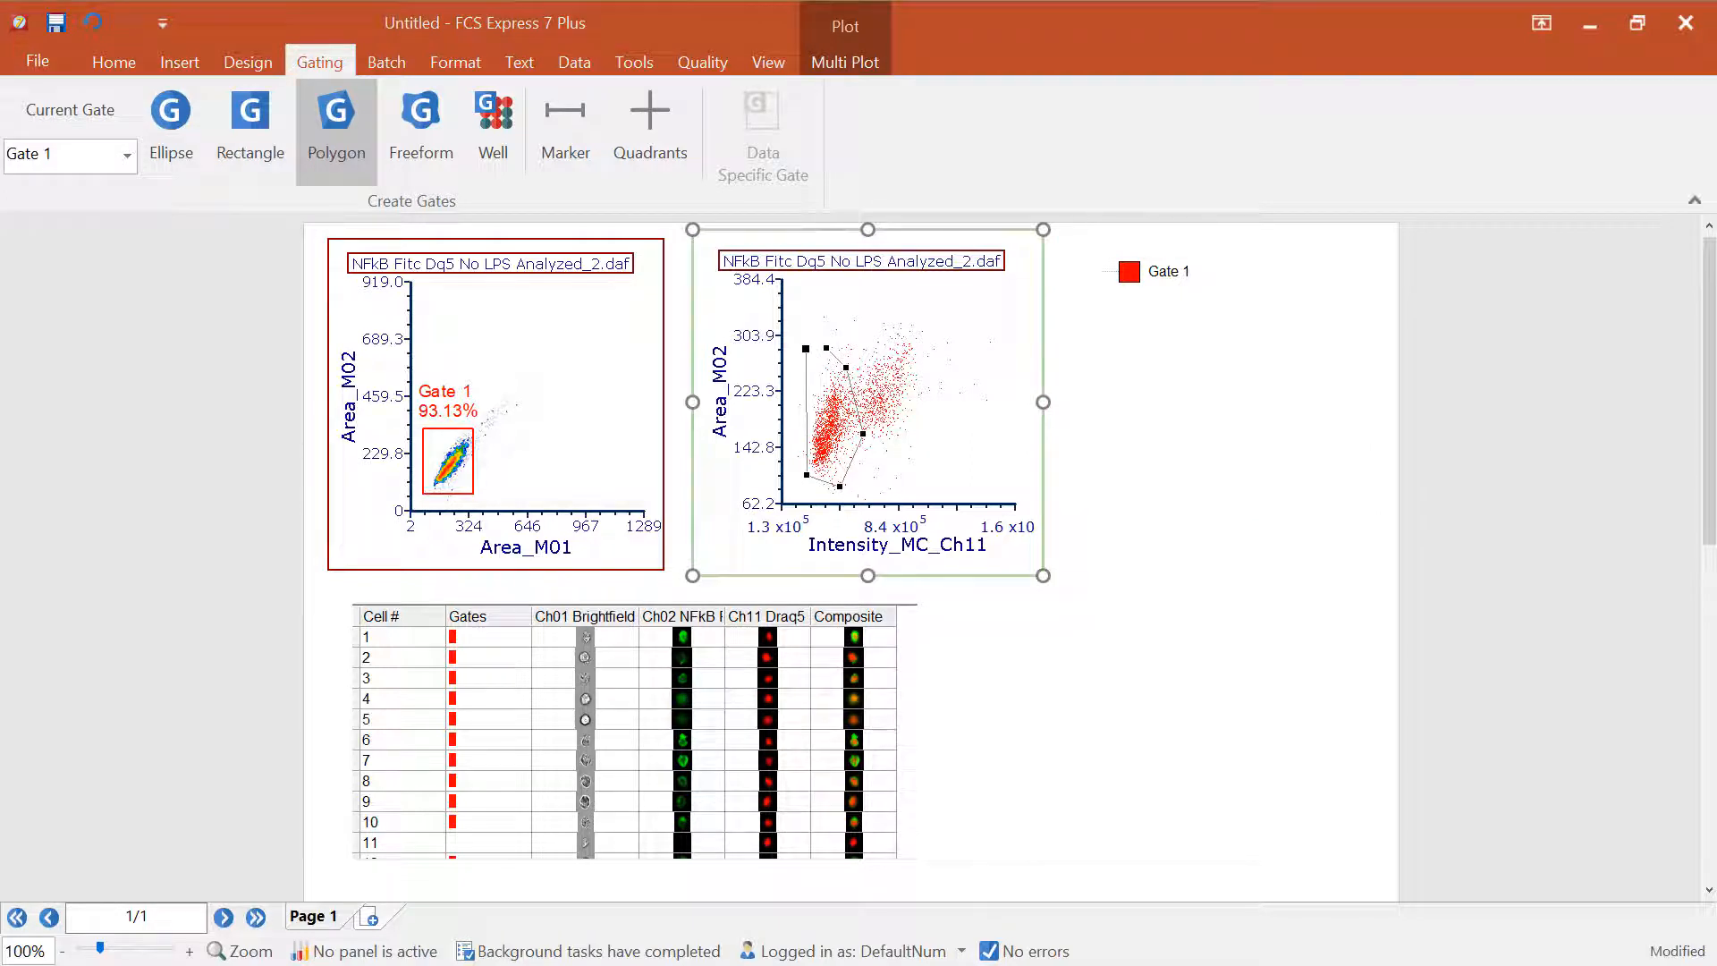
{"action": "left_click", "coordinate": [806, 349]}
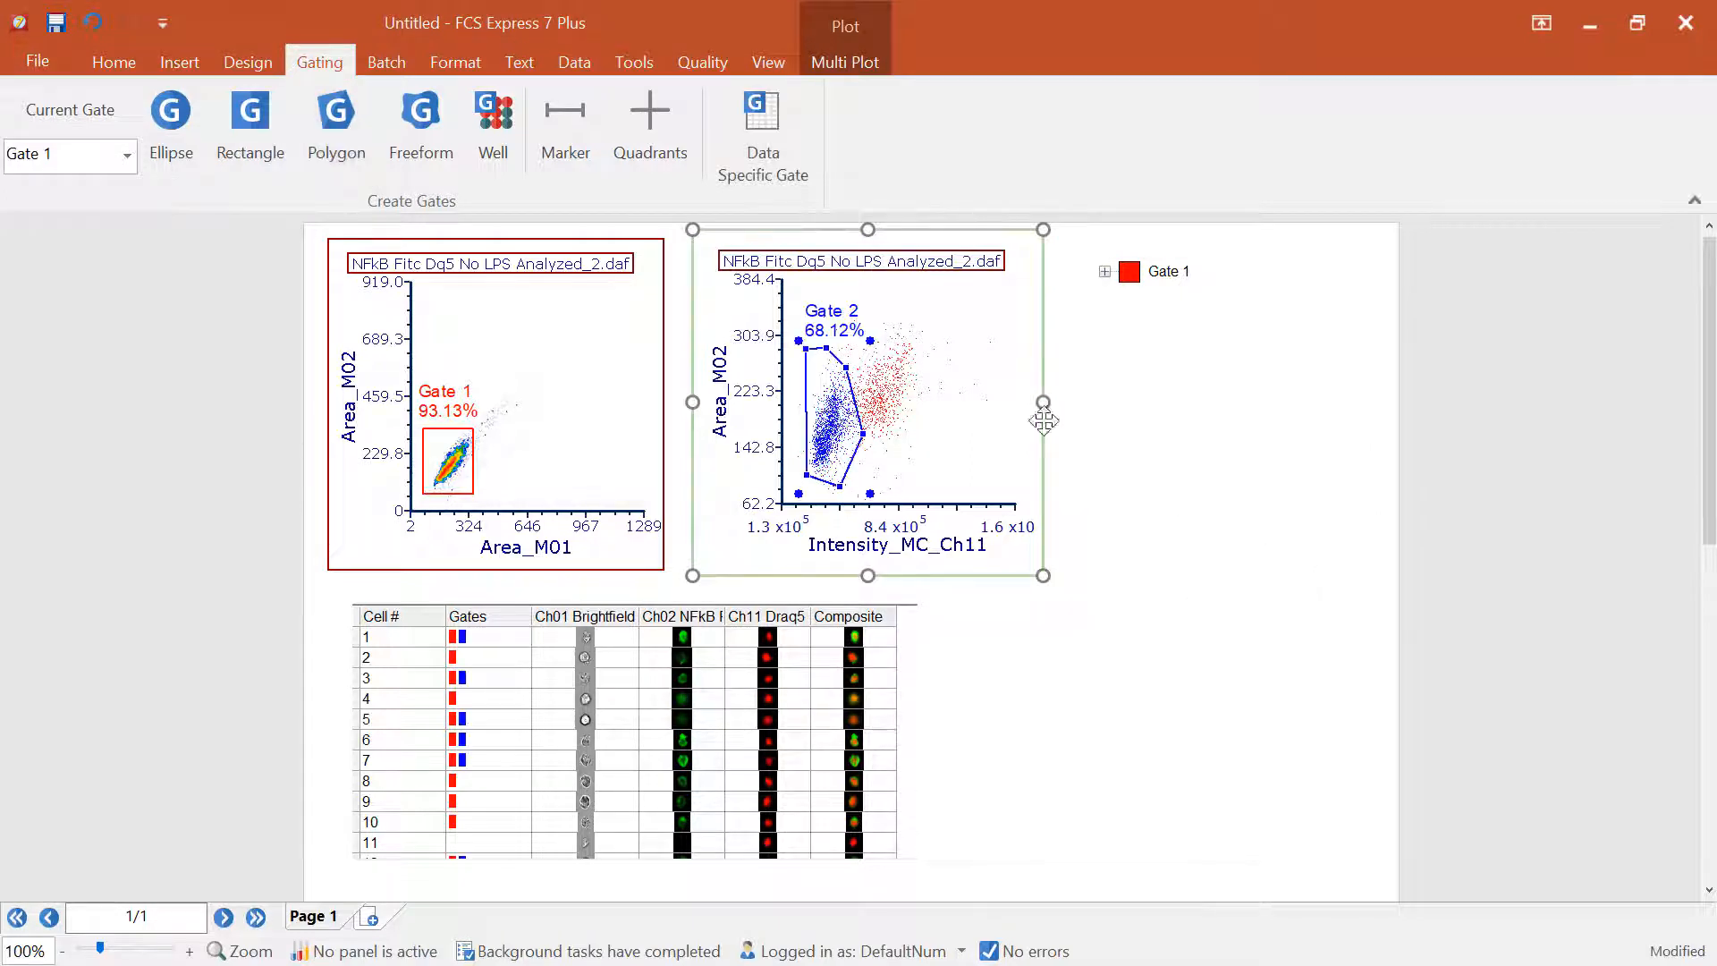
{"action": "left_click", "coordinate": [1106, 272]}
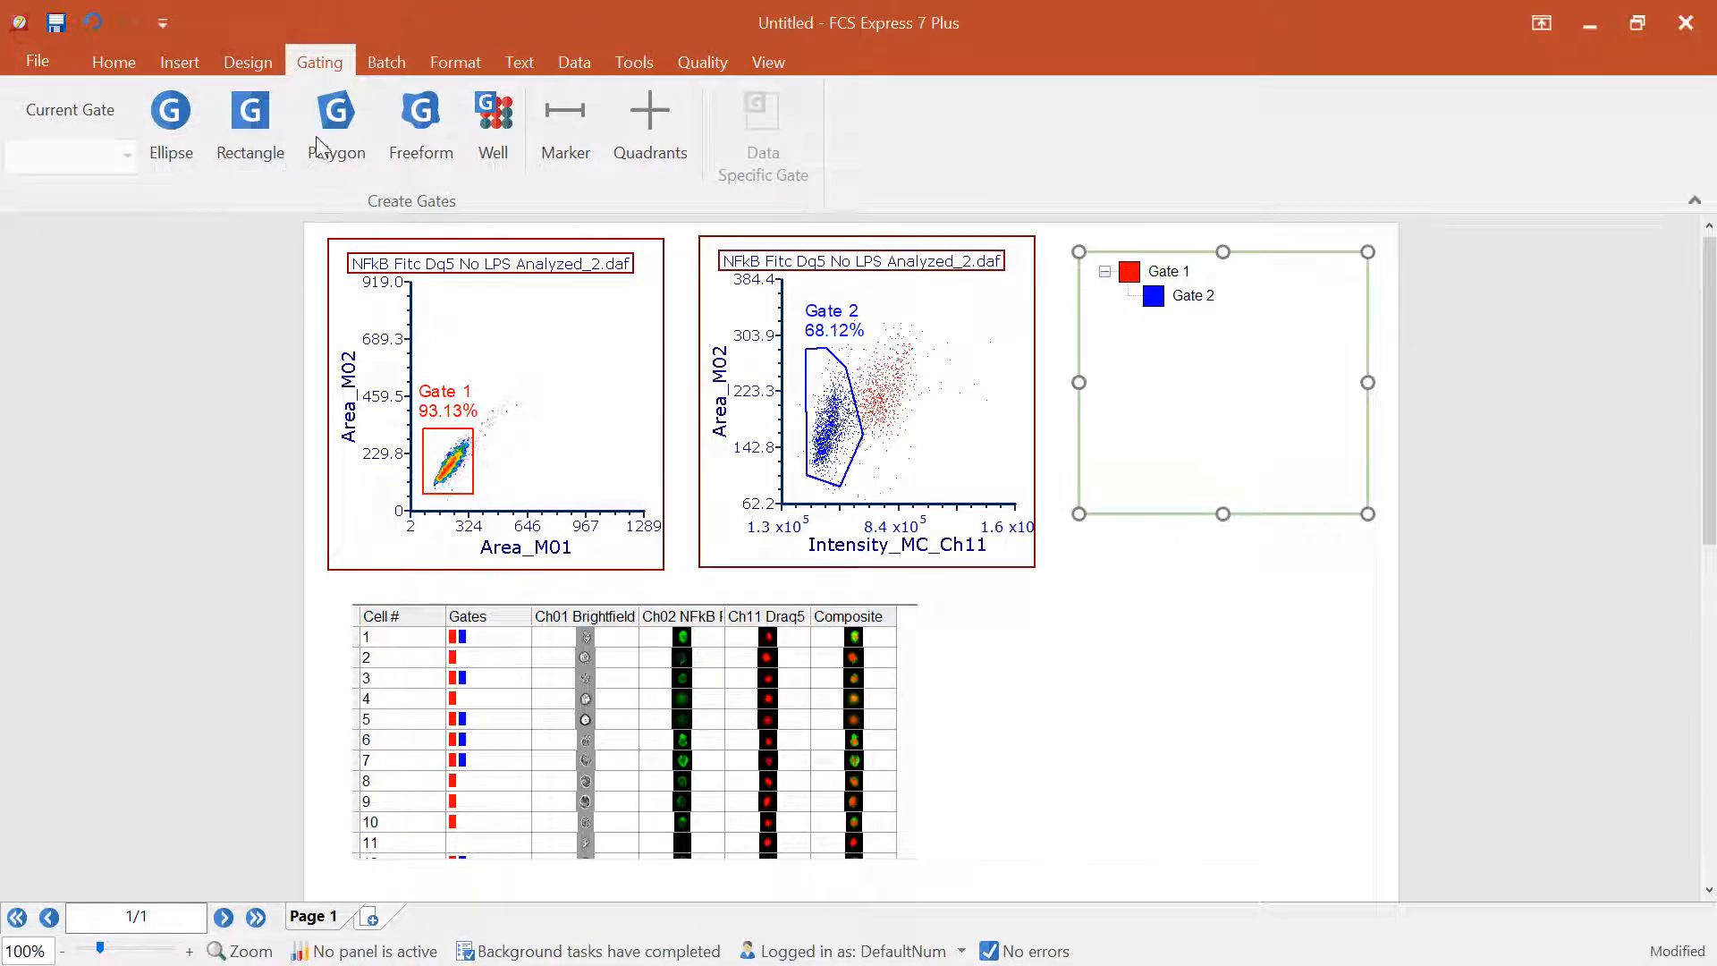
Draw a five-point polygon gate around the high-intensity population in the Intensity_MC_Ch11 plot, colored dark green and parented to Gate 1.
{"action": "left_click", "coordinate": [958, 308]}
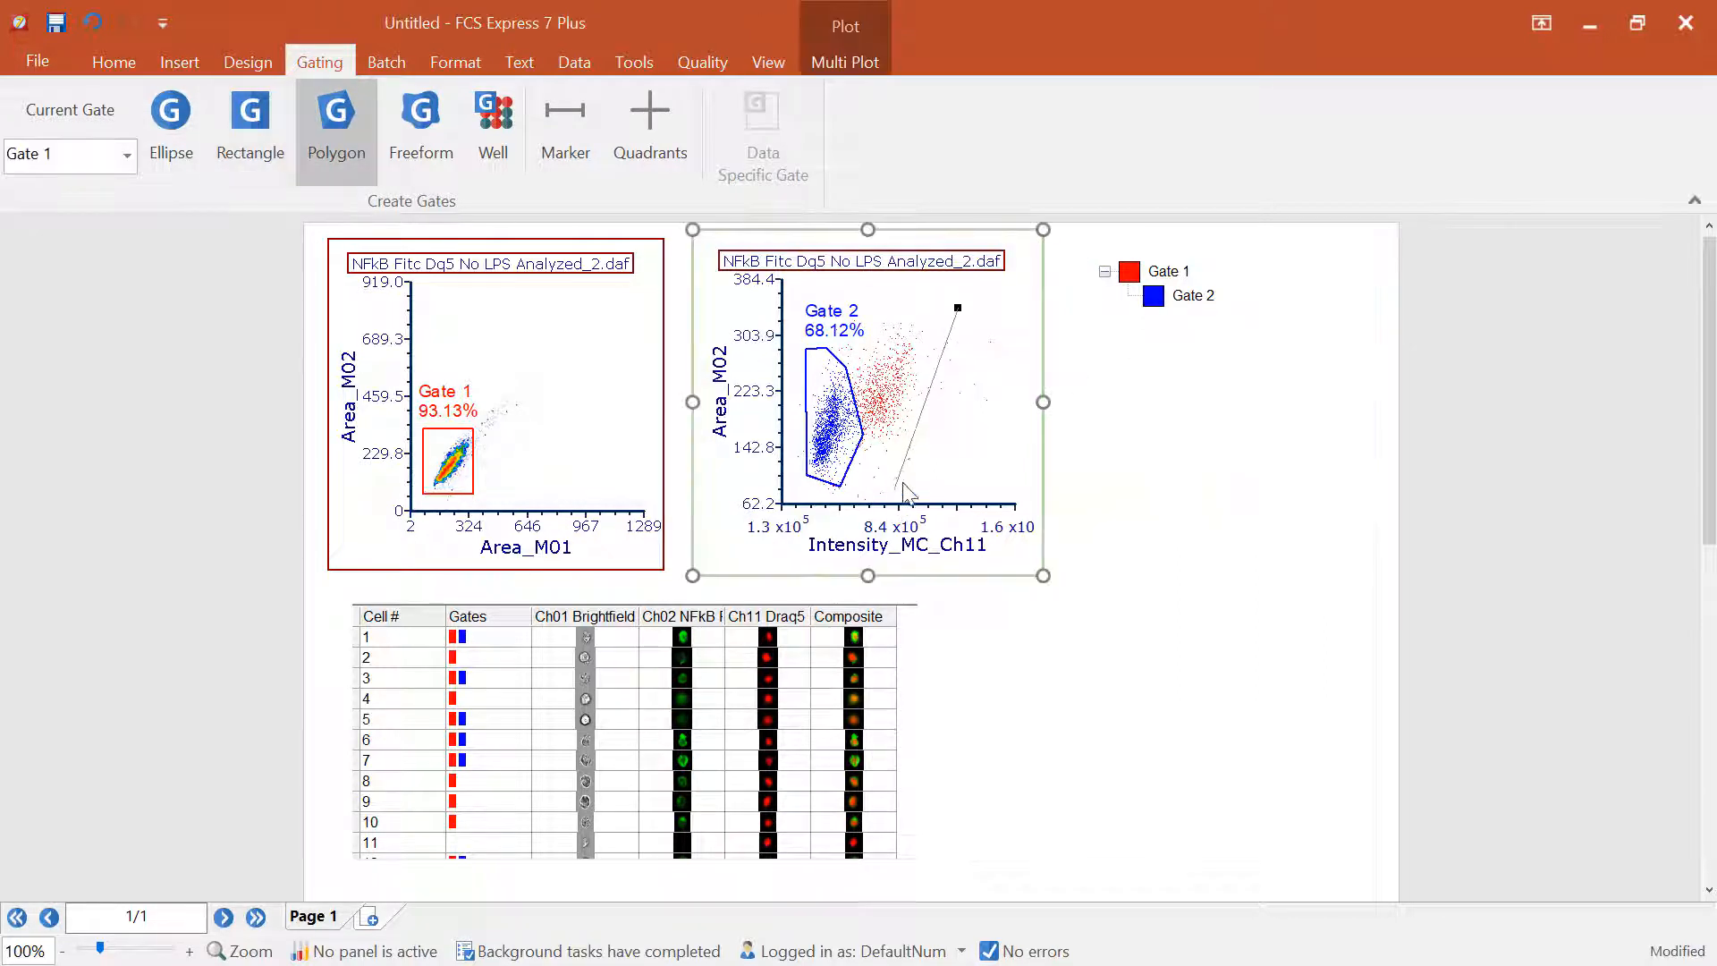
{"action": "left_click", "coordinate": [931, 472]}
{"action": "left_click", "coordinate": [892, 474]}
{"action": "left_click", "coordinate": [865, 432]}
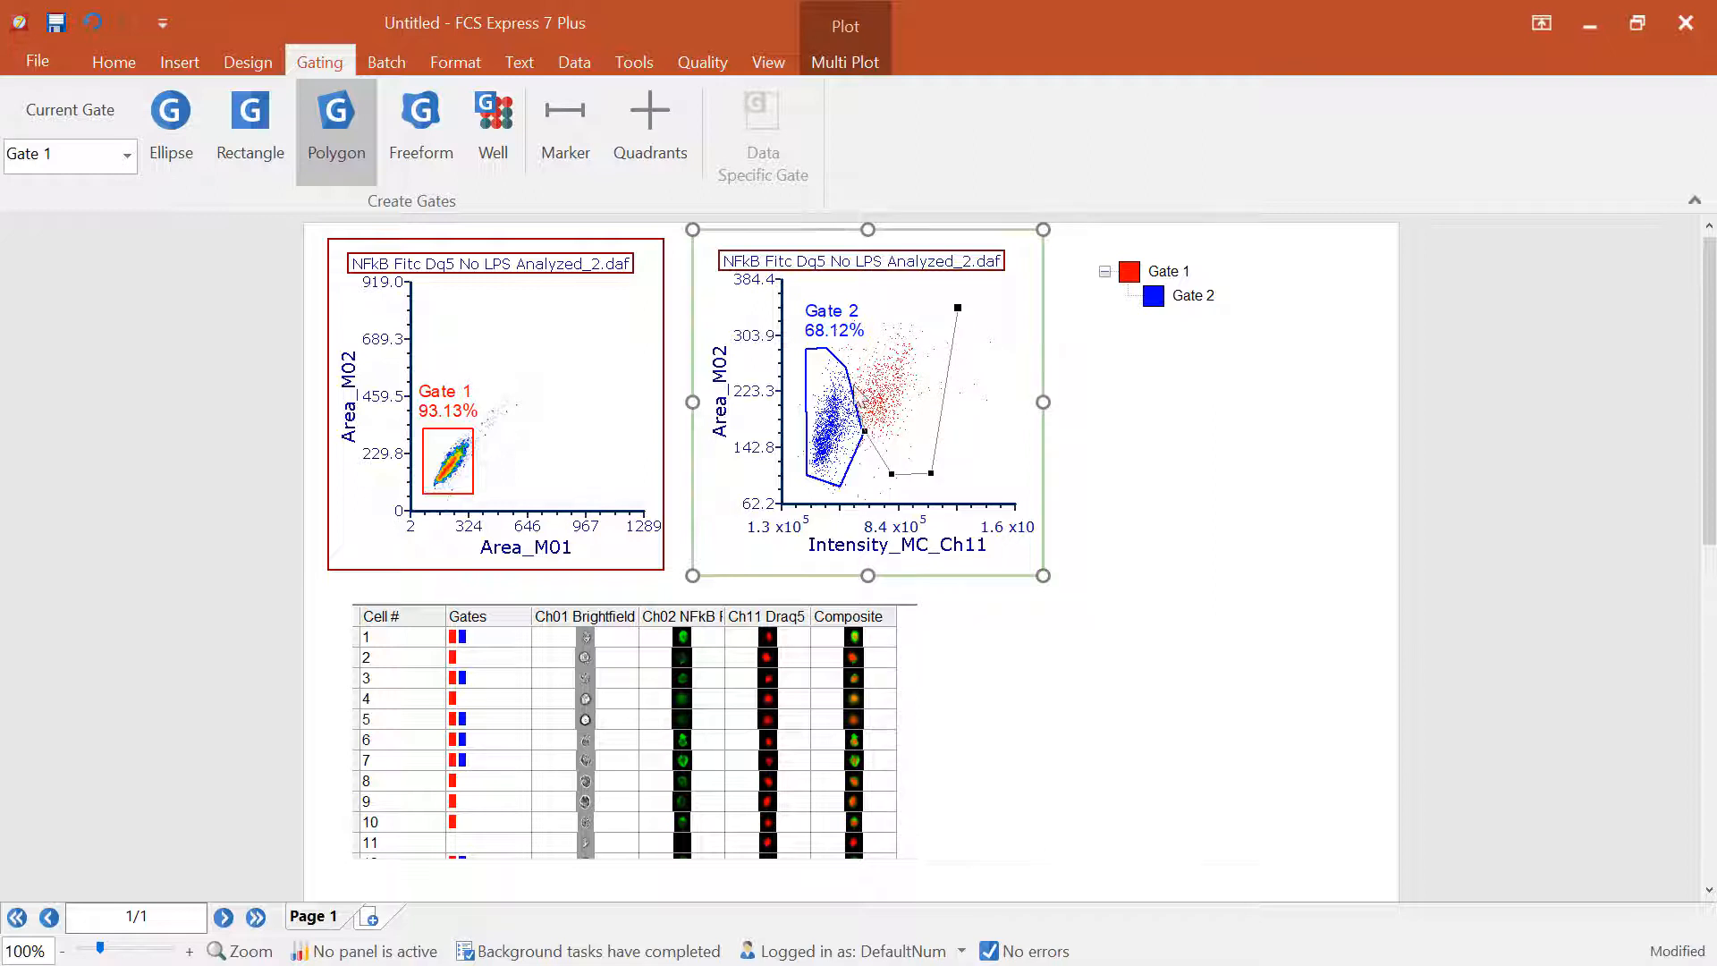
{"action": "left_click", "coordinate": [846, 364]}
{"action": "left_click", "coordinate": [958, 307]}
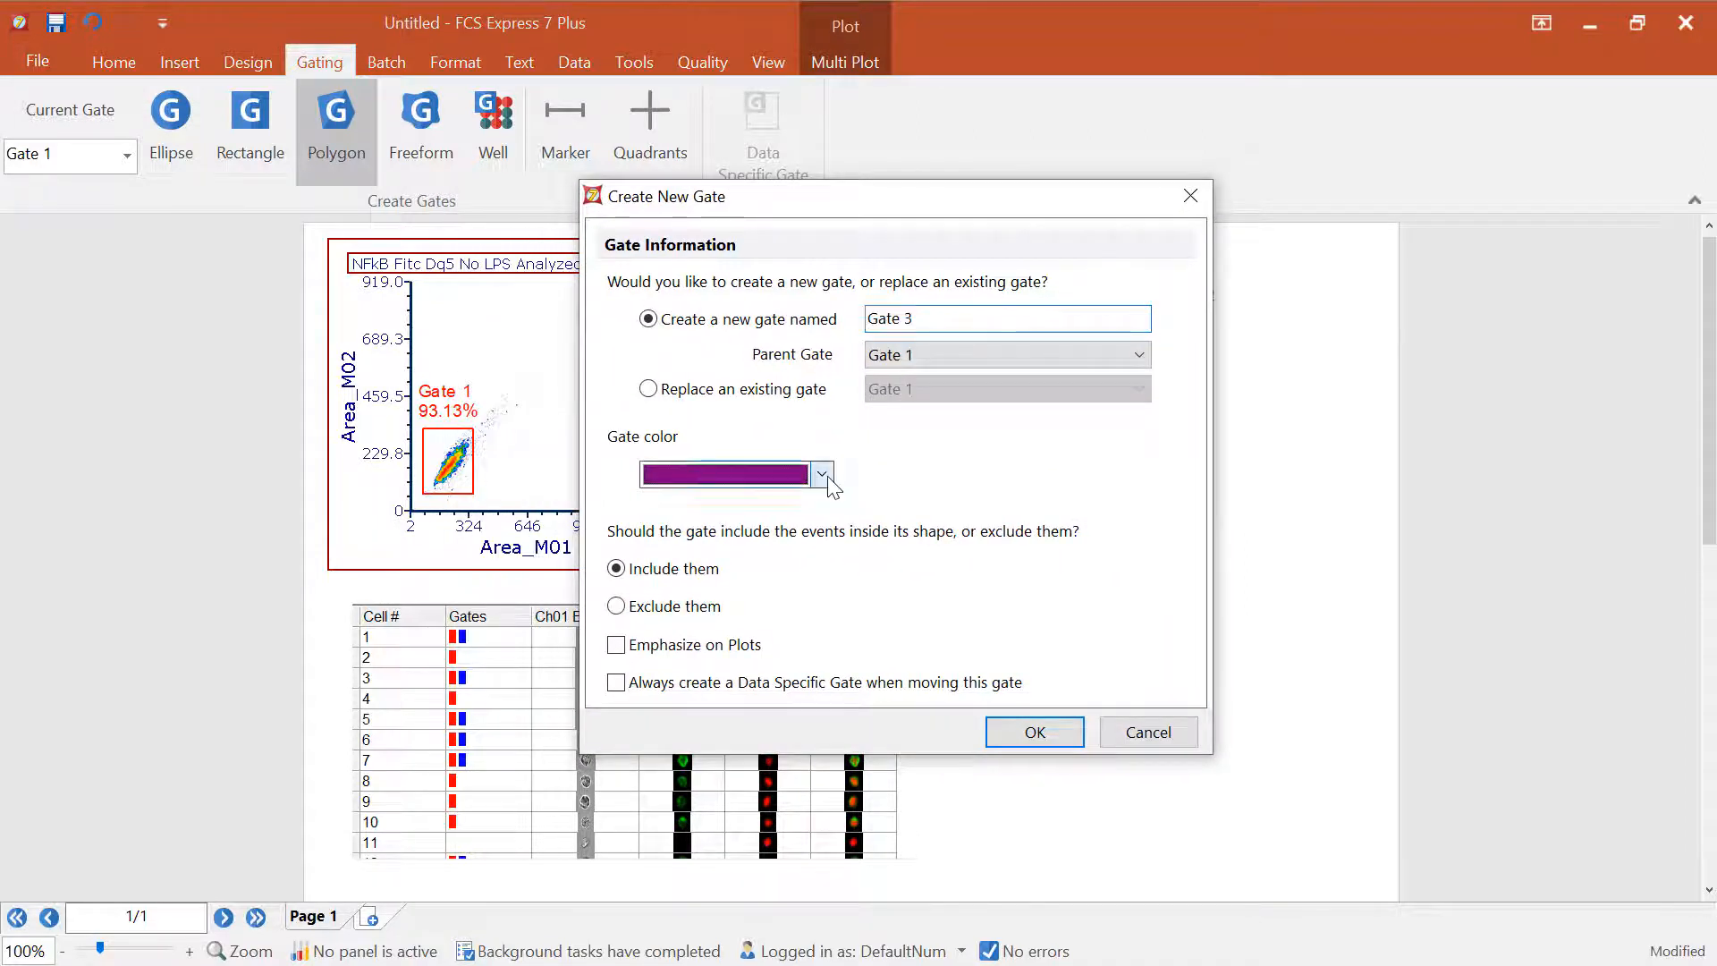
{"action": "left_click", "coordinate": [821, 475]}
{"action": "left_click", "coordinate": [722, 529]}
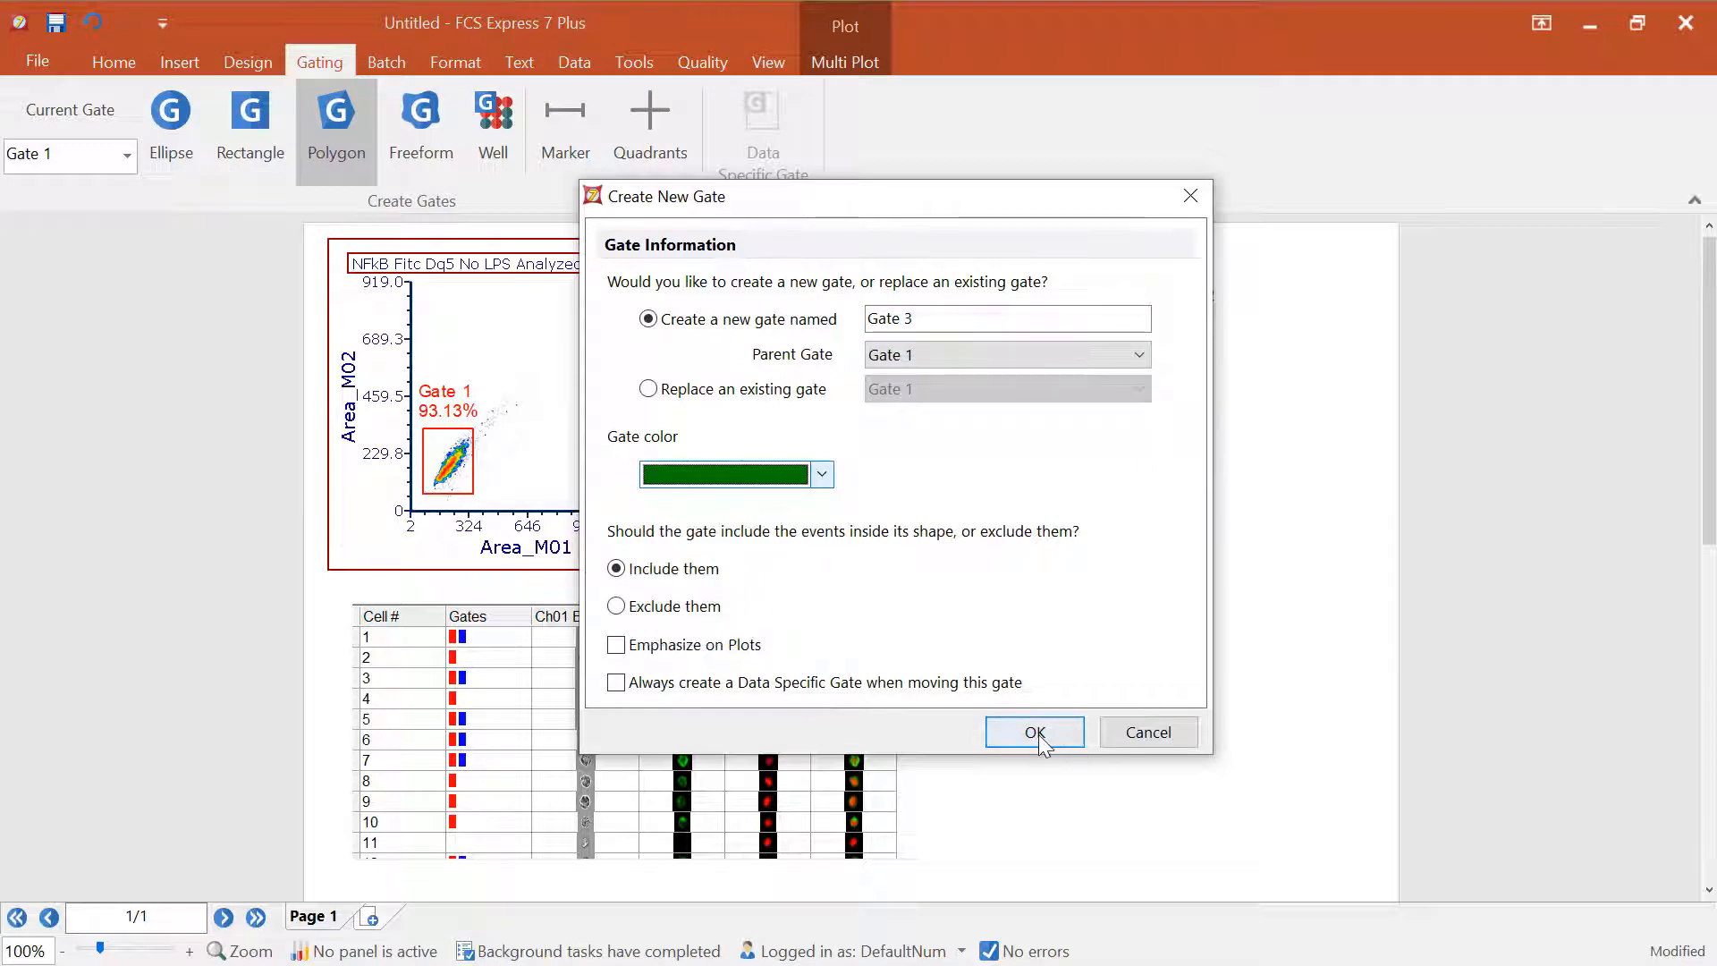
{"action": "left_click", "coordinate": [1035, 736]}
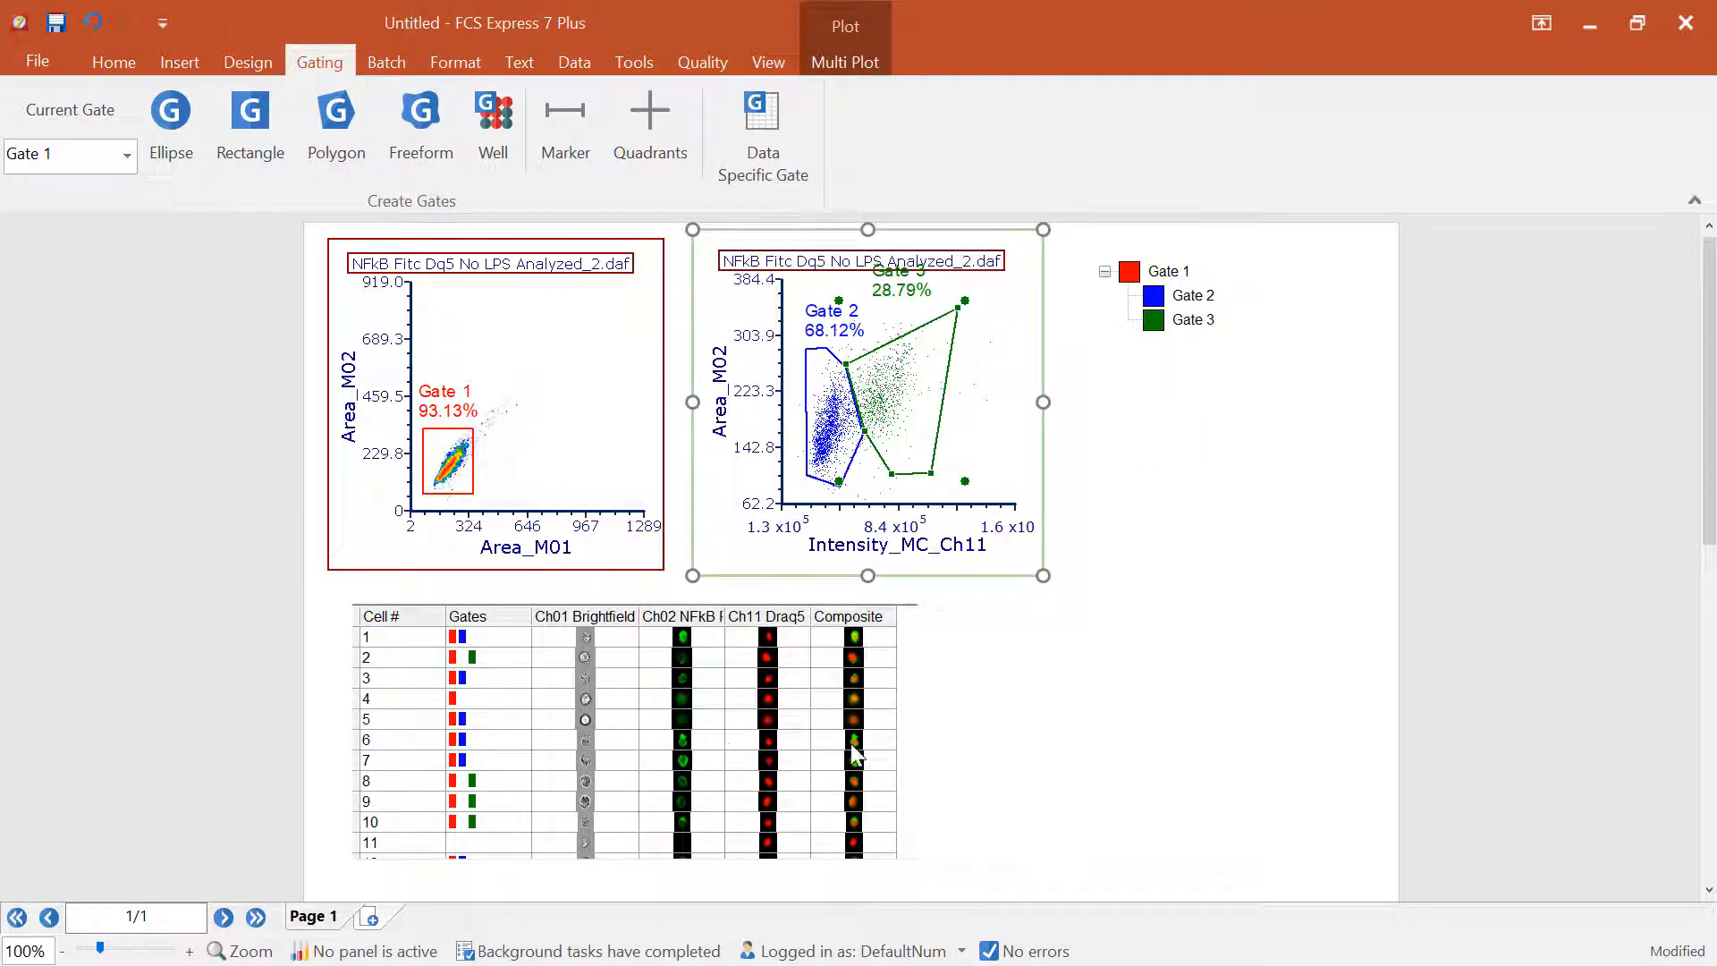
Check the gate bars of the first cells in the data grid, and shift Gate 3 slightly toward lower intensity and larger area.
{"action": "left_click", "coordinate": [486, 659]}
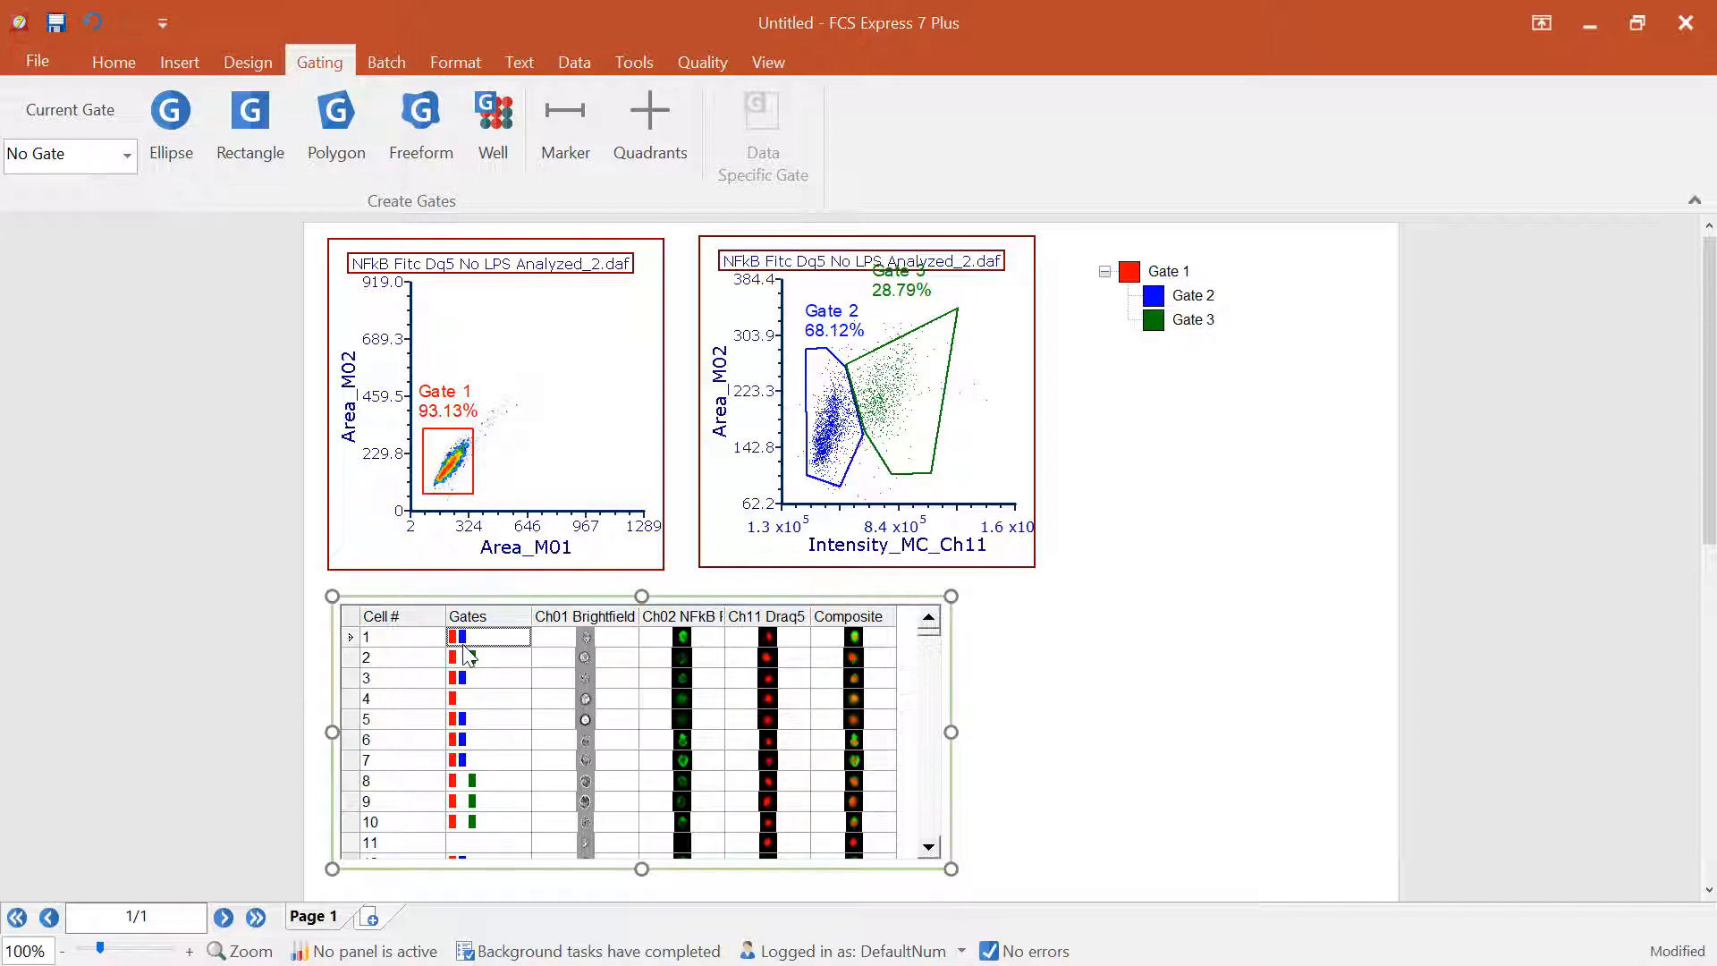
{"action": "mouse_move", "coordinate": [890, 422]}
{"action": "left_mouse_down"}
{"action": "mouse_move", "coordinate": [922, 402]}
{"action": "mouse_move", "coordinate": [868, 458]}
{"action": "mouse_move", "coordinate": [887, 417]}
{"action": "mouse_move", "coordinate": [895, 430]}
{"action": "left_mouse_up"}
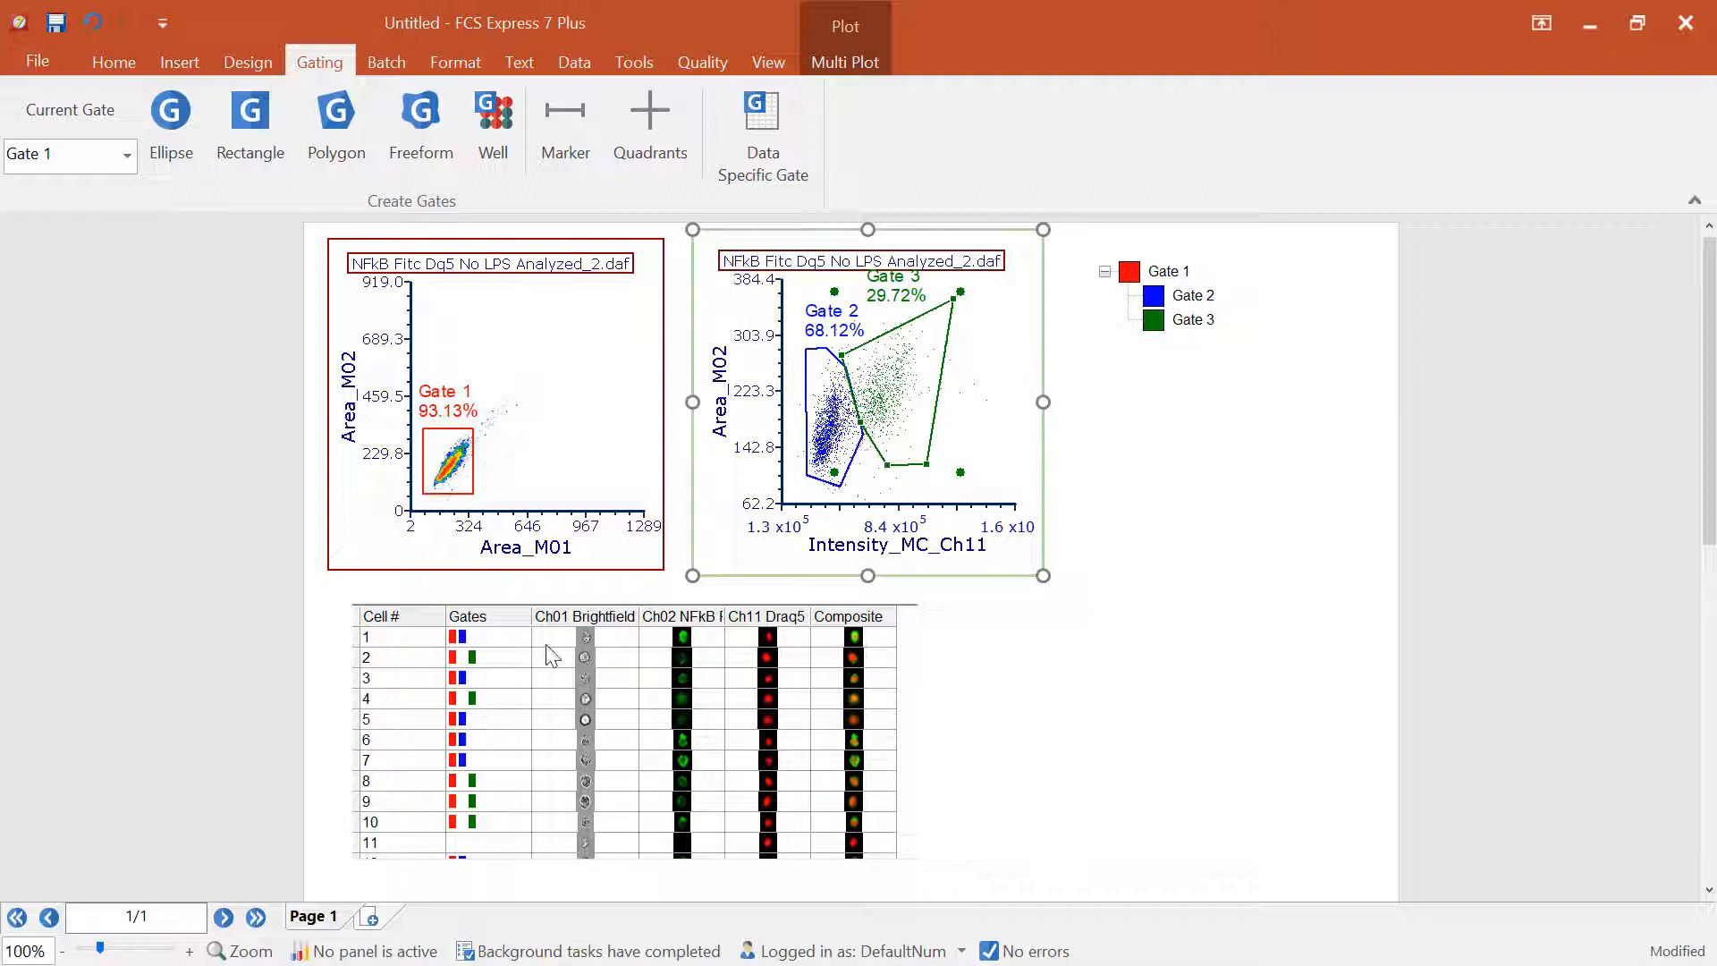
Duplicate the data grid and place the copy directly beside the original.
{"action": "left_click", "coordinate": [592, 597]}
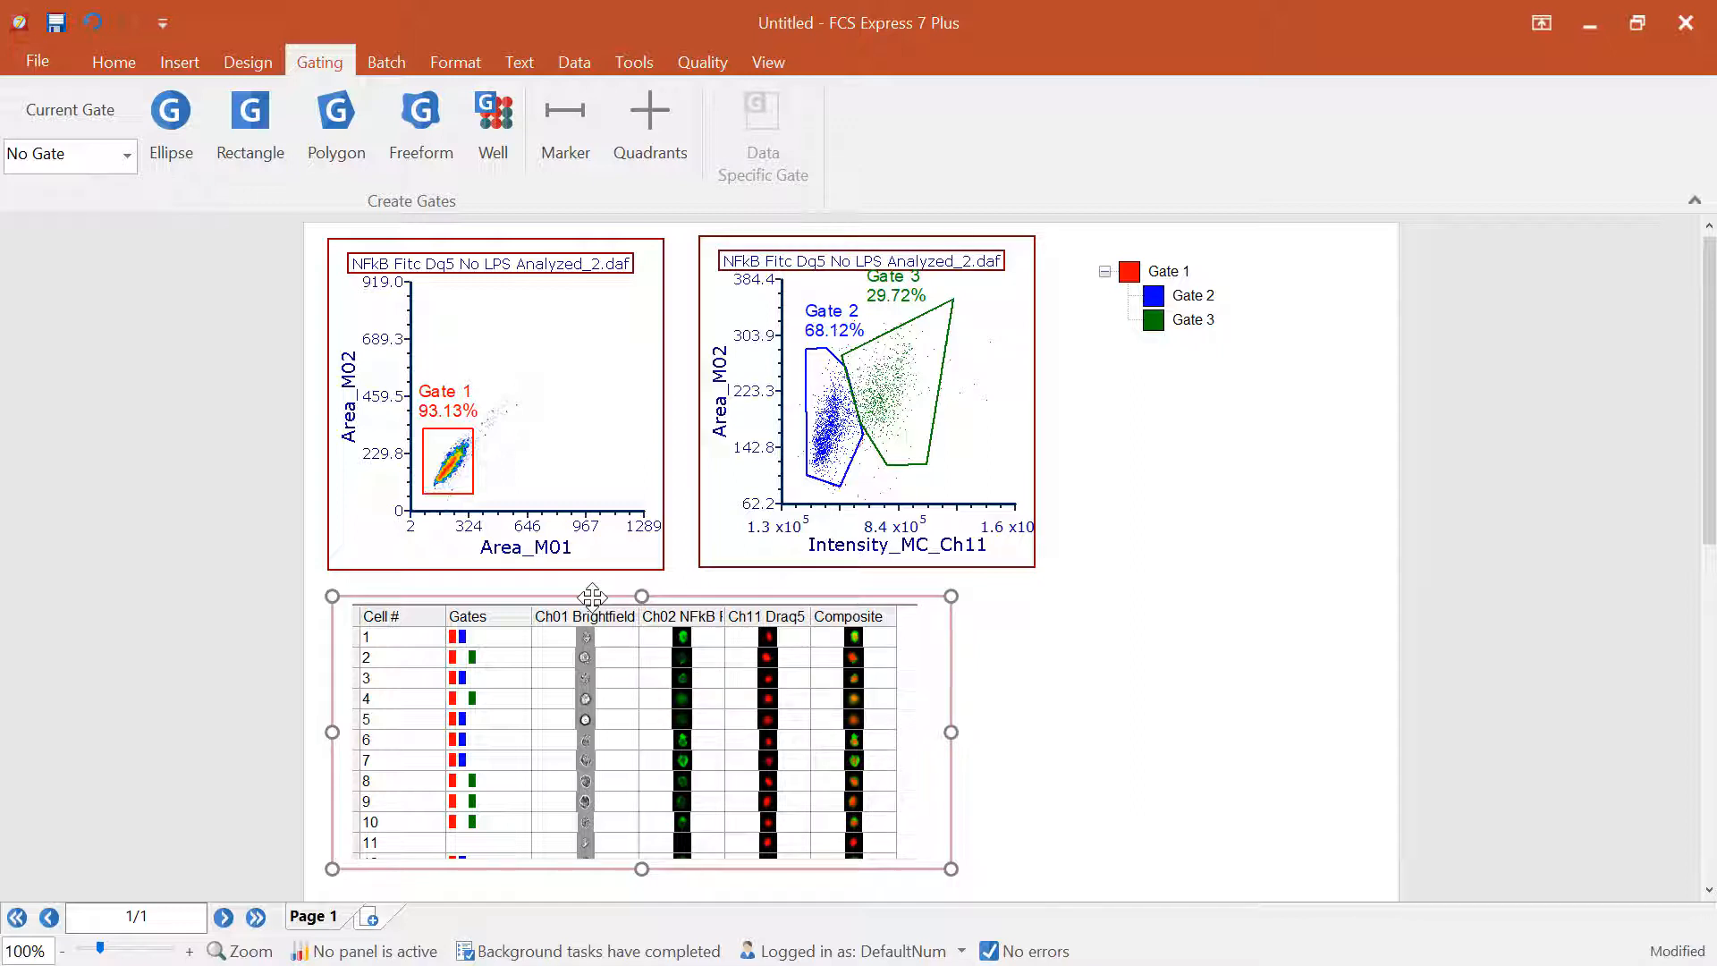
{"action": "right_click", "coordinate": [592, 597]}
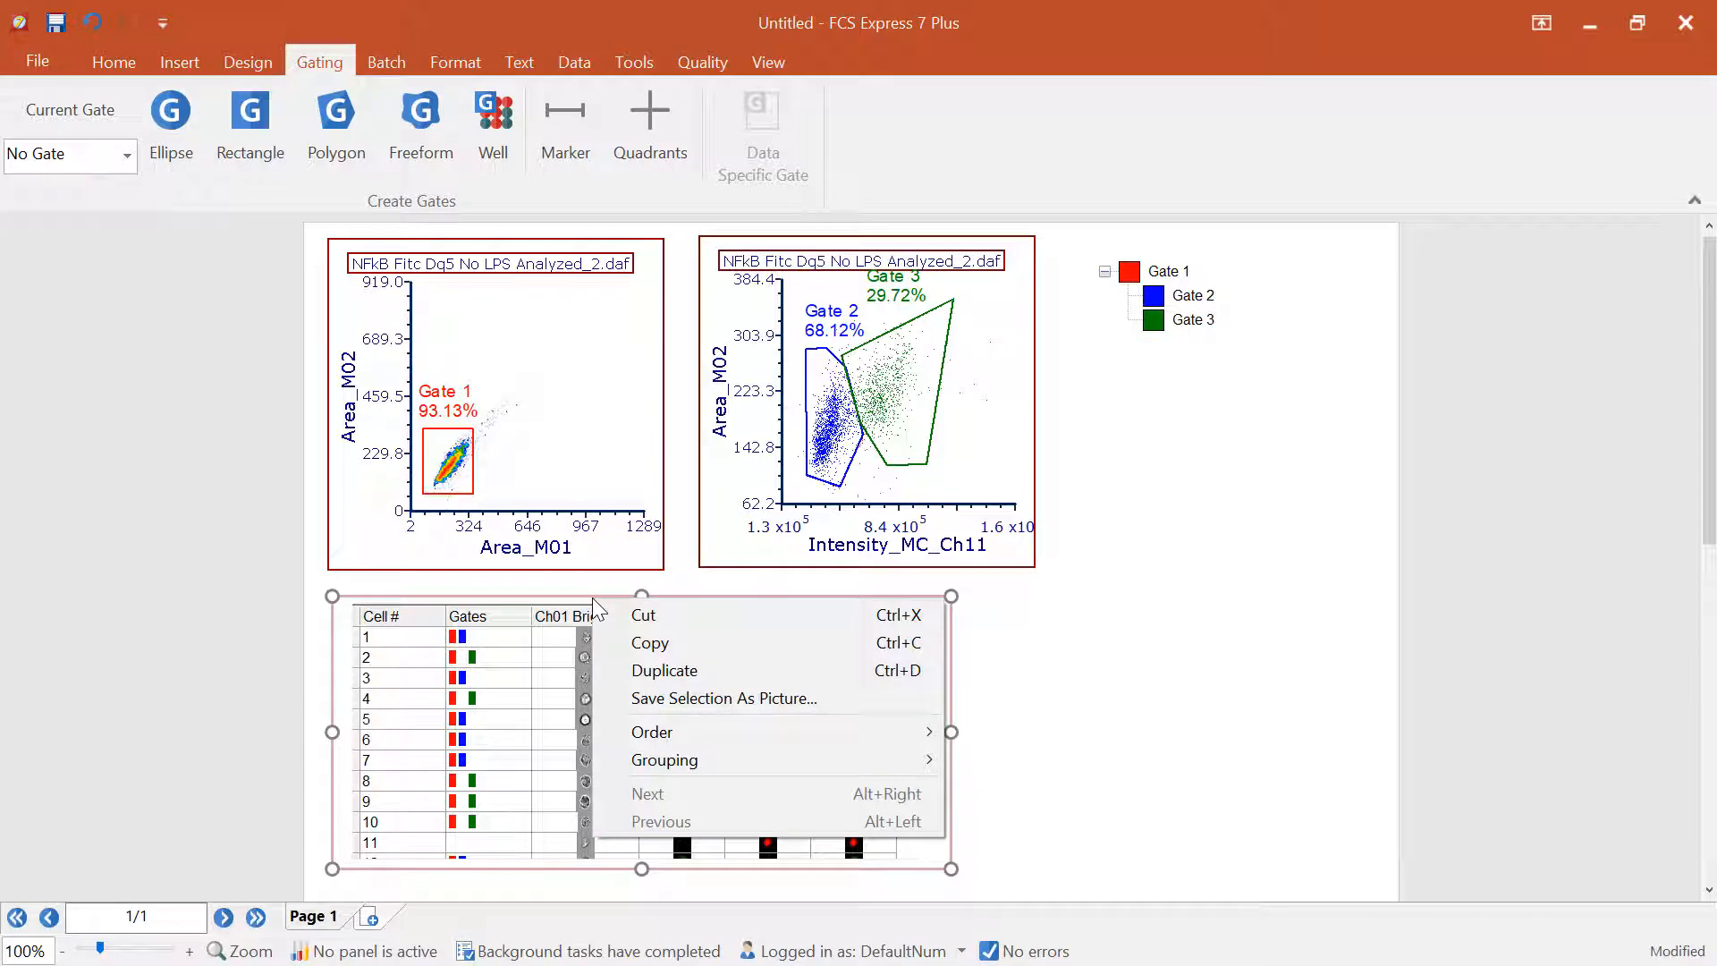
{"action": "left_click", "coordinate": [729, 669]}
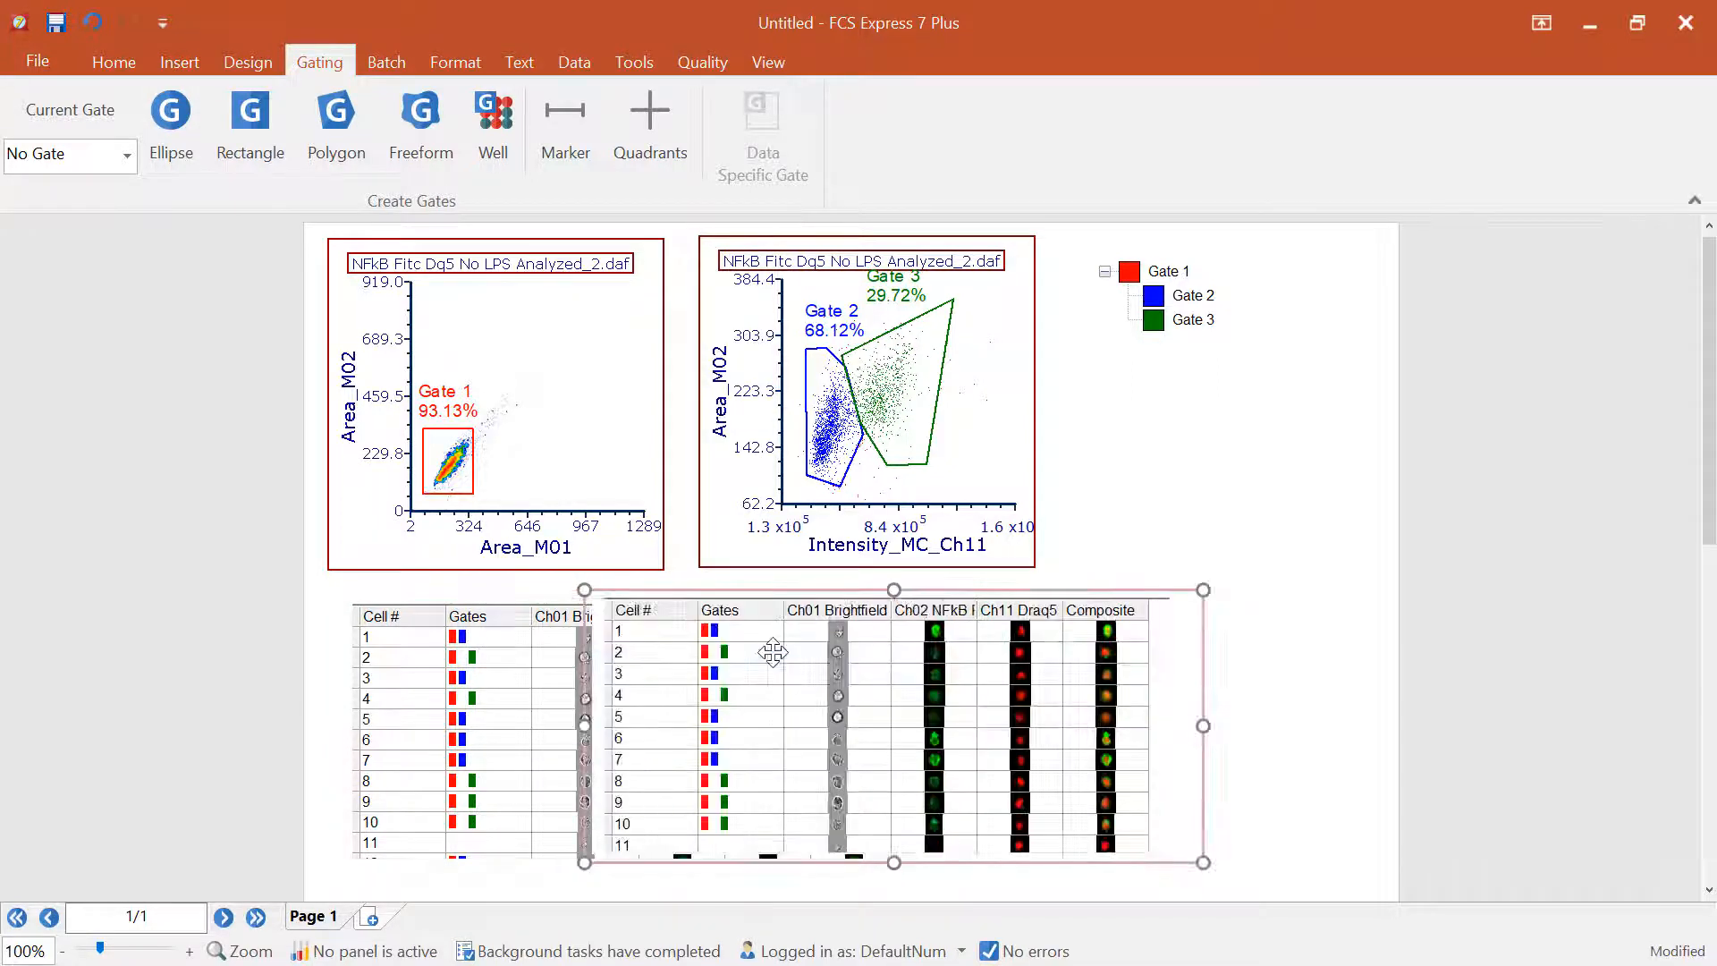
{"action": "left_click_drag", "start_coordinate": [732, 588], "coordinate": [1086, 599]}
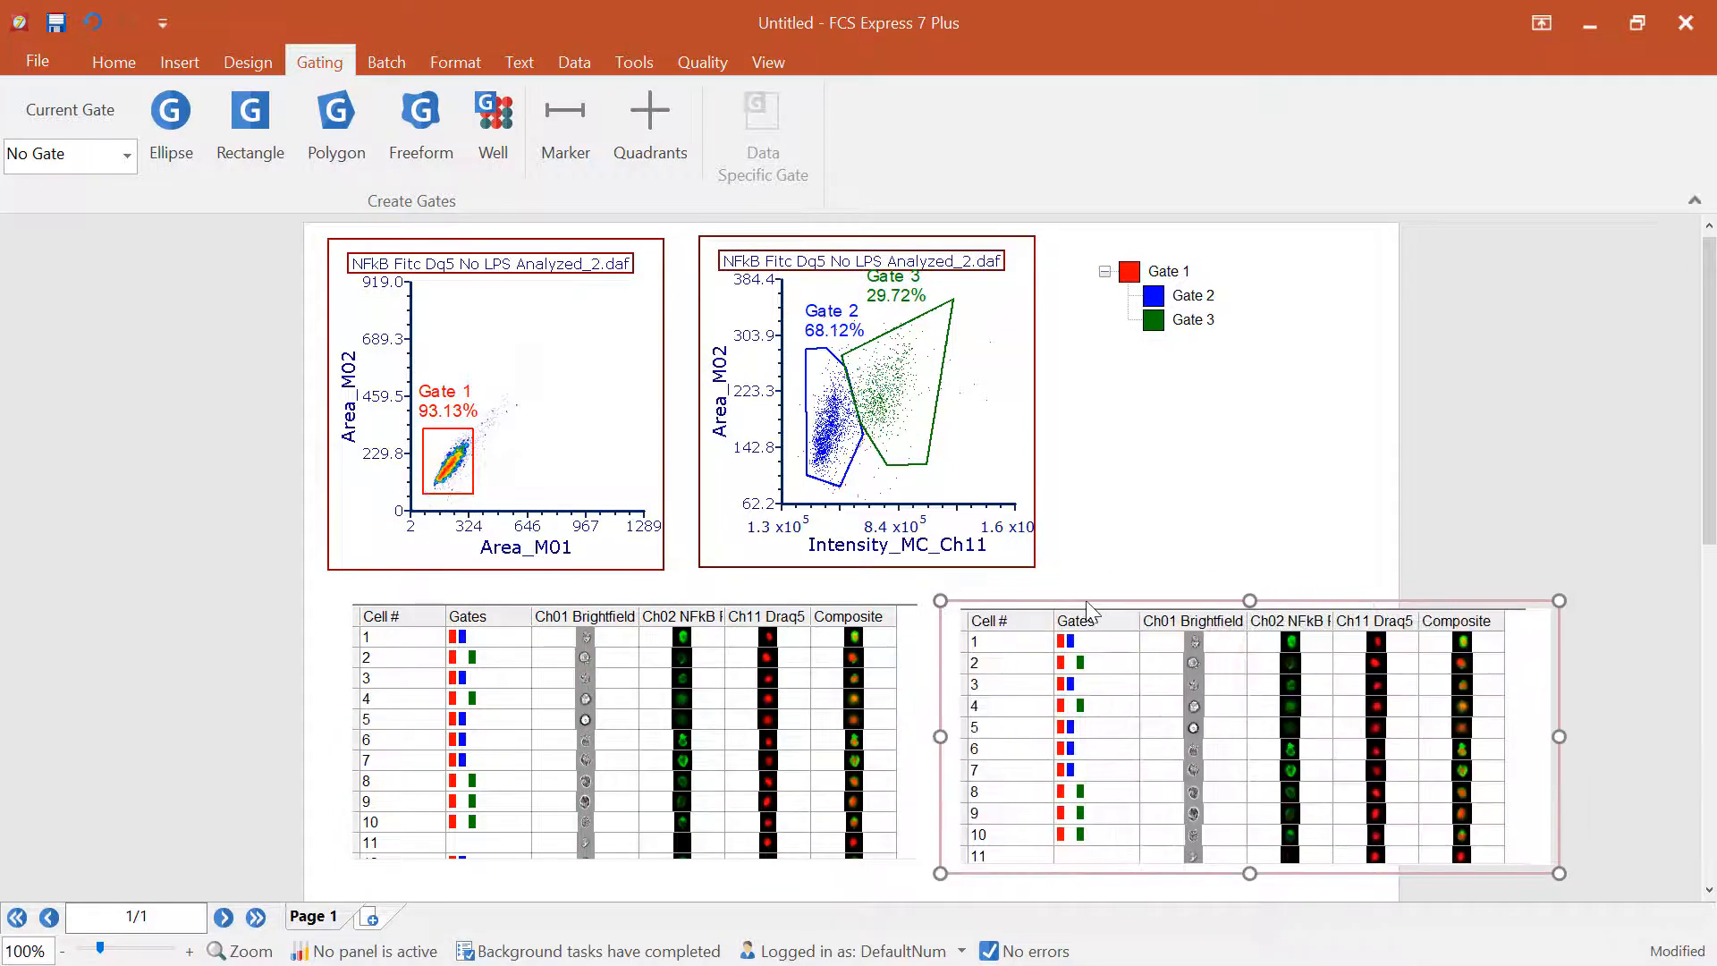
{"action": "left_click", "coordinate": [1209, 560]}
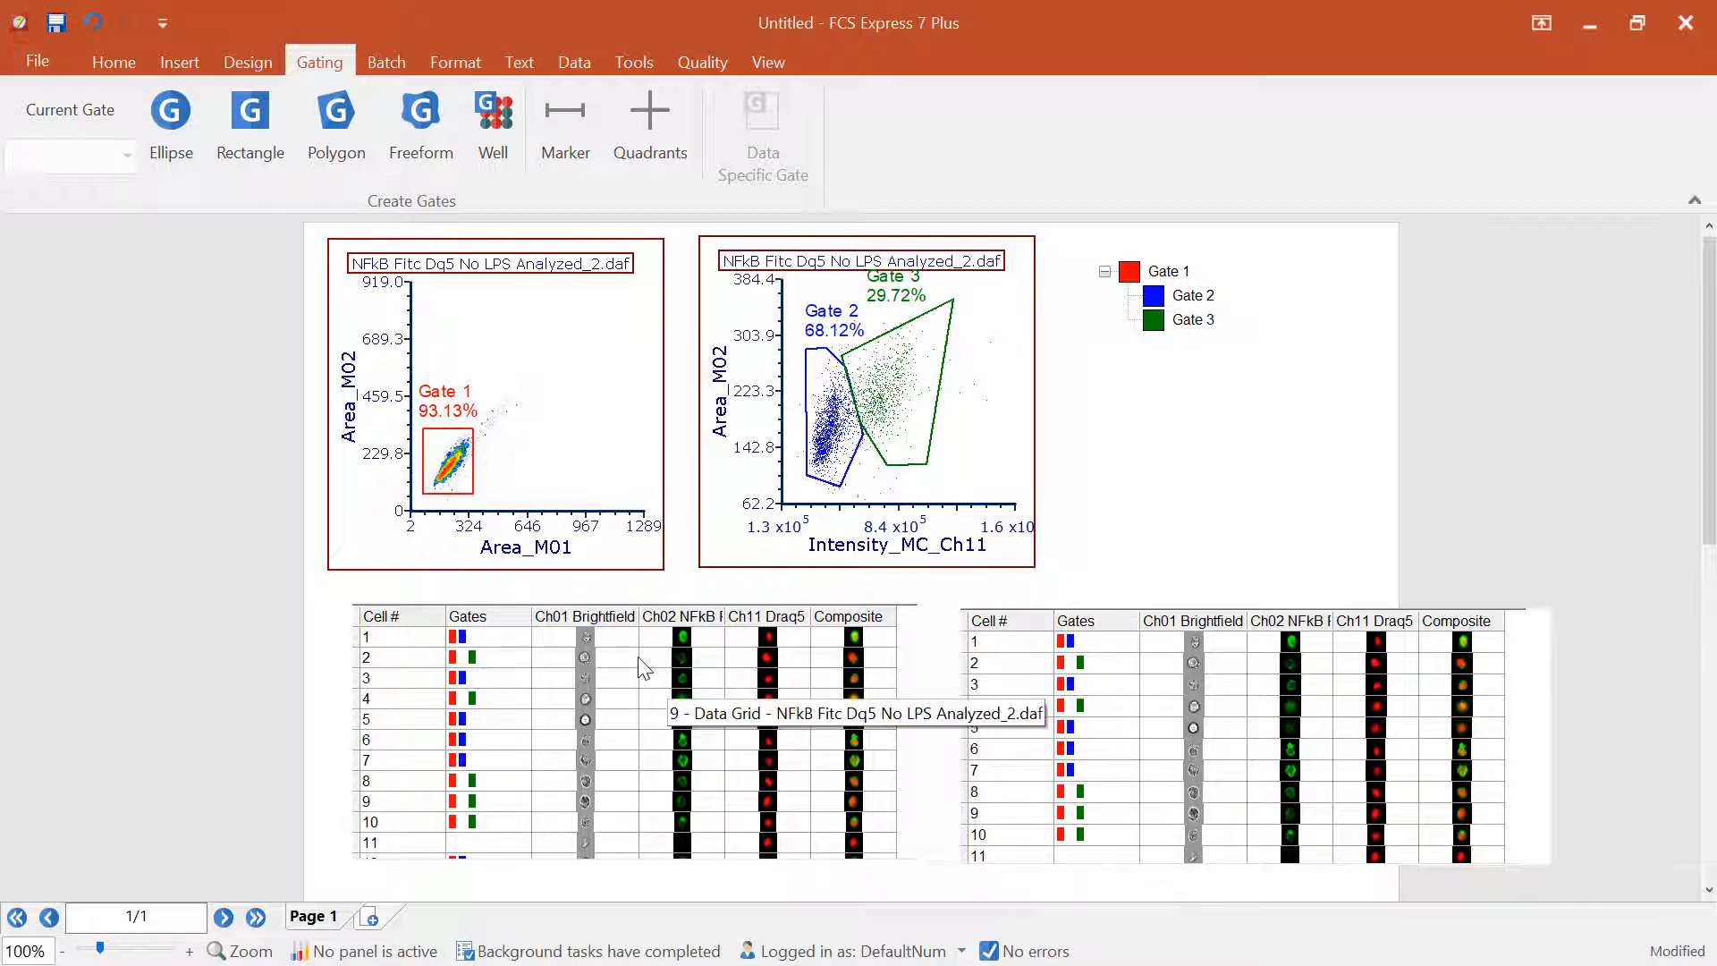
Set the current gate of the original data grid to Gate 2.
{"action": "left_click", "coordinate": [632, 597]}
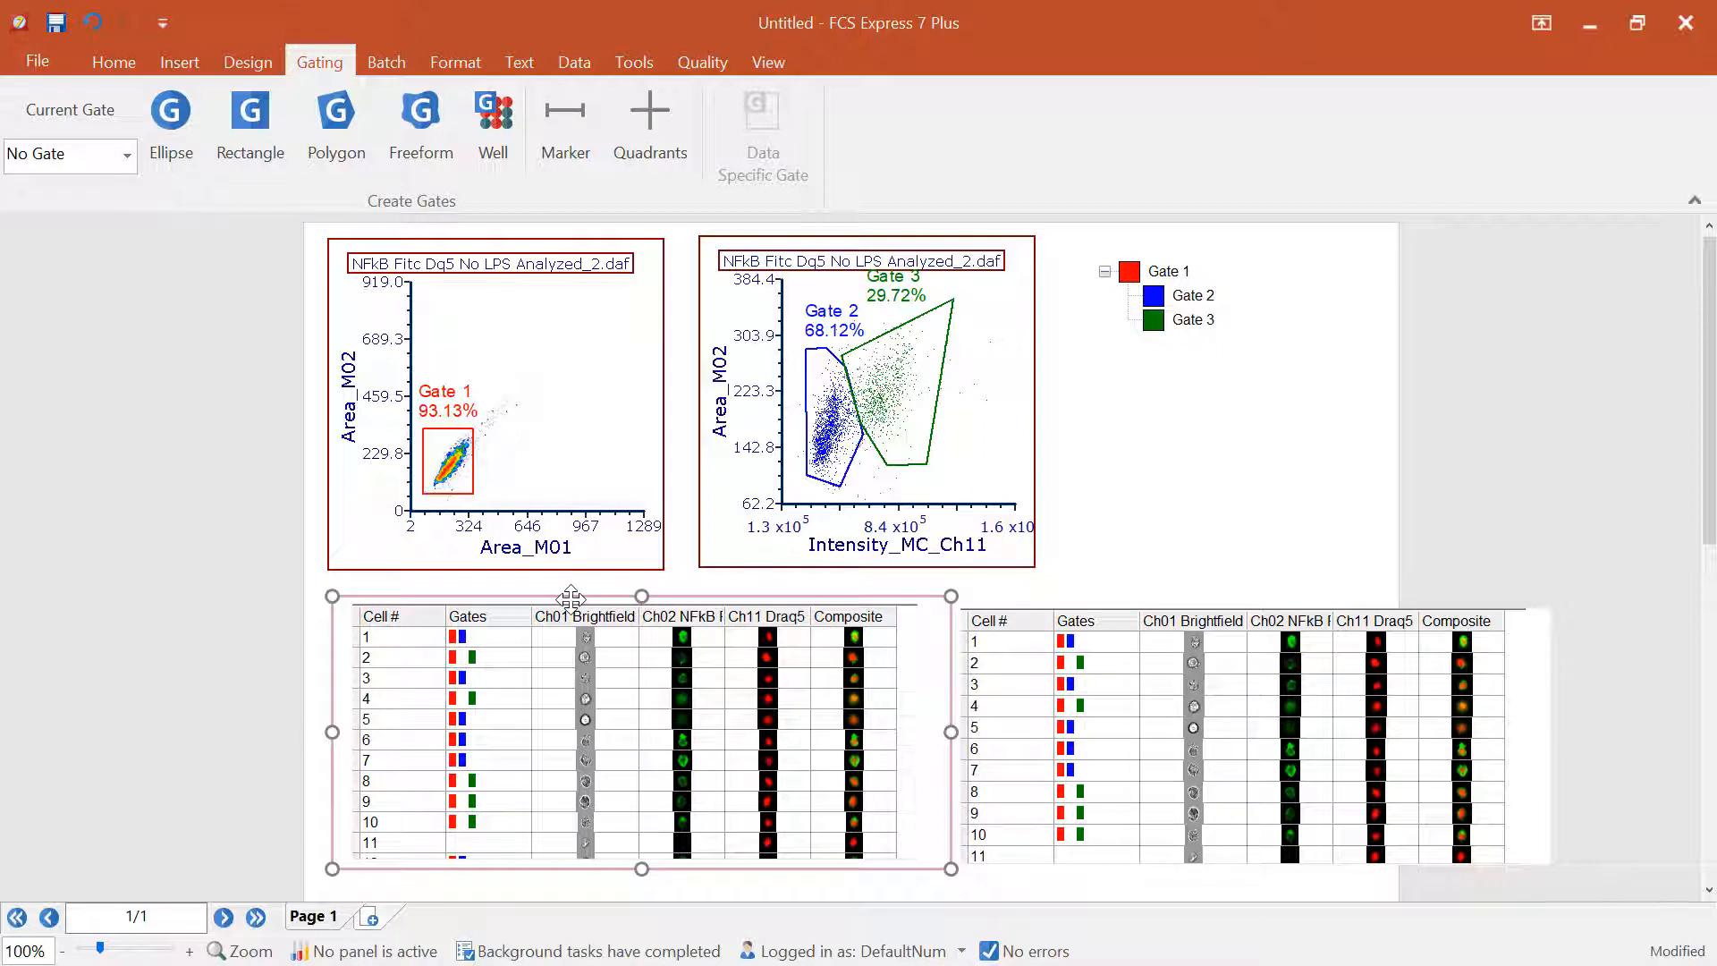
{"action": "left_click", "coordinate": [127, 154]}
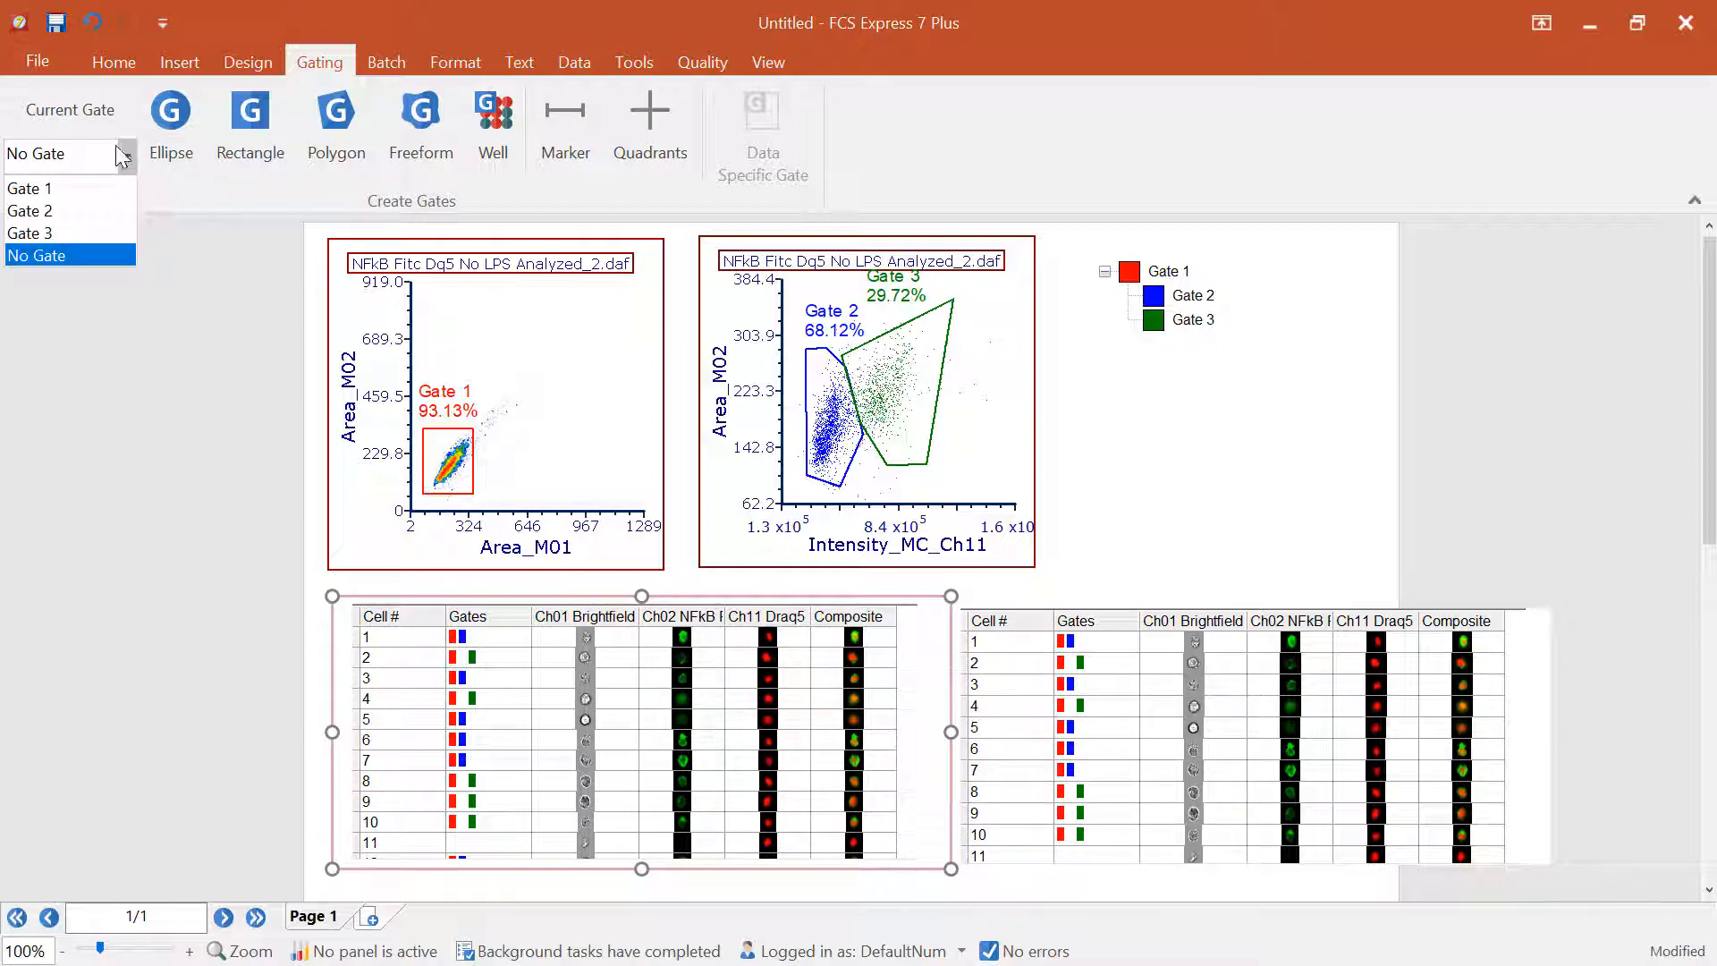
{"action": "left_click", "coordinate": [86, 210]}
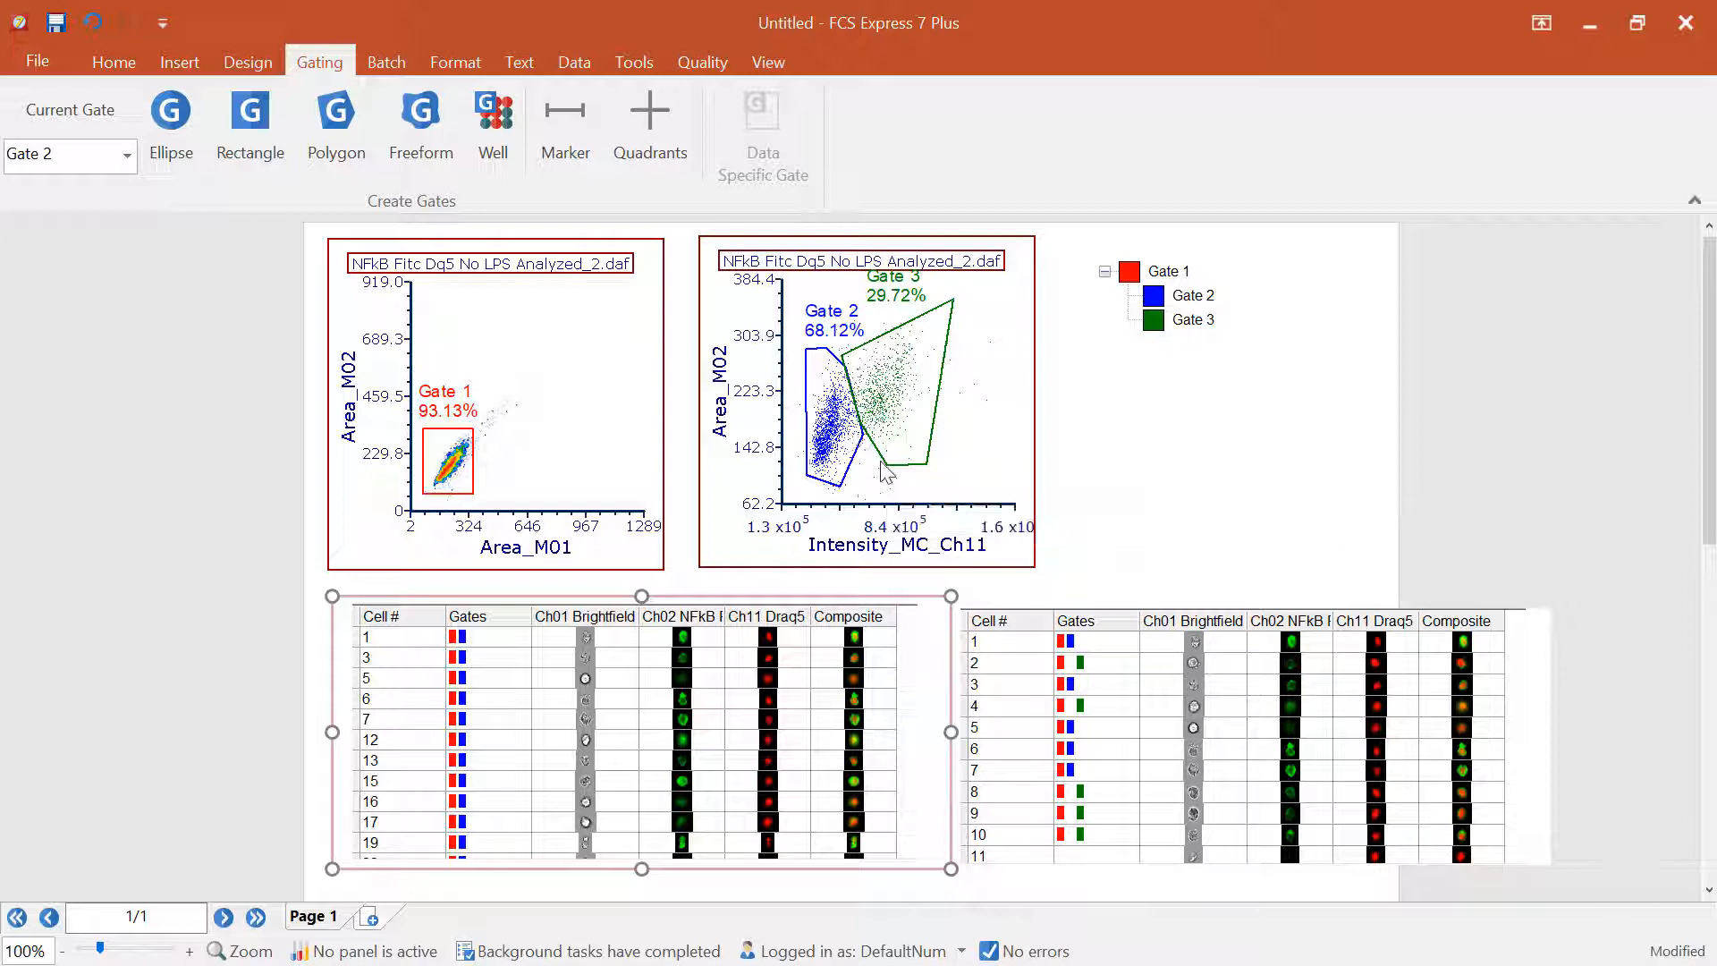
Apply Gate 3 from the plot to the duplicated data grid, then try Gate 2 from the gate view and reapply Gate 3.
{"action": "left_click", "coordinate": [1132, 649]}
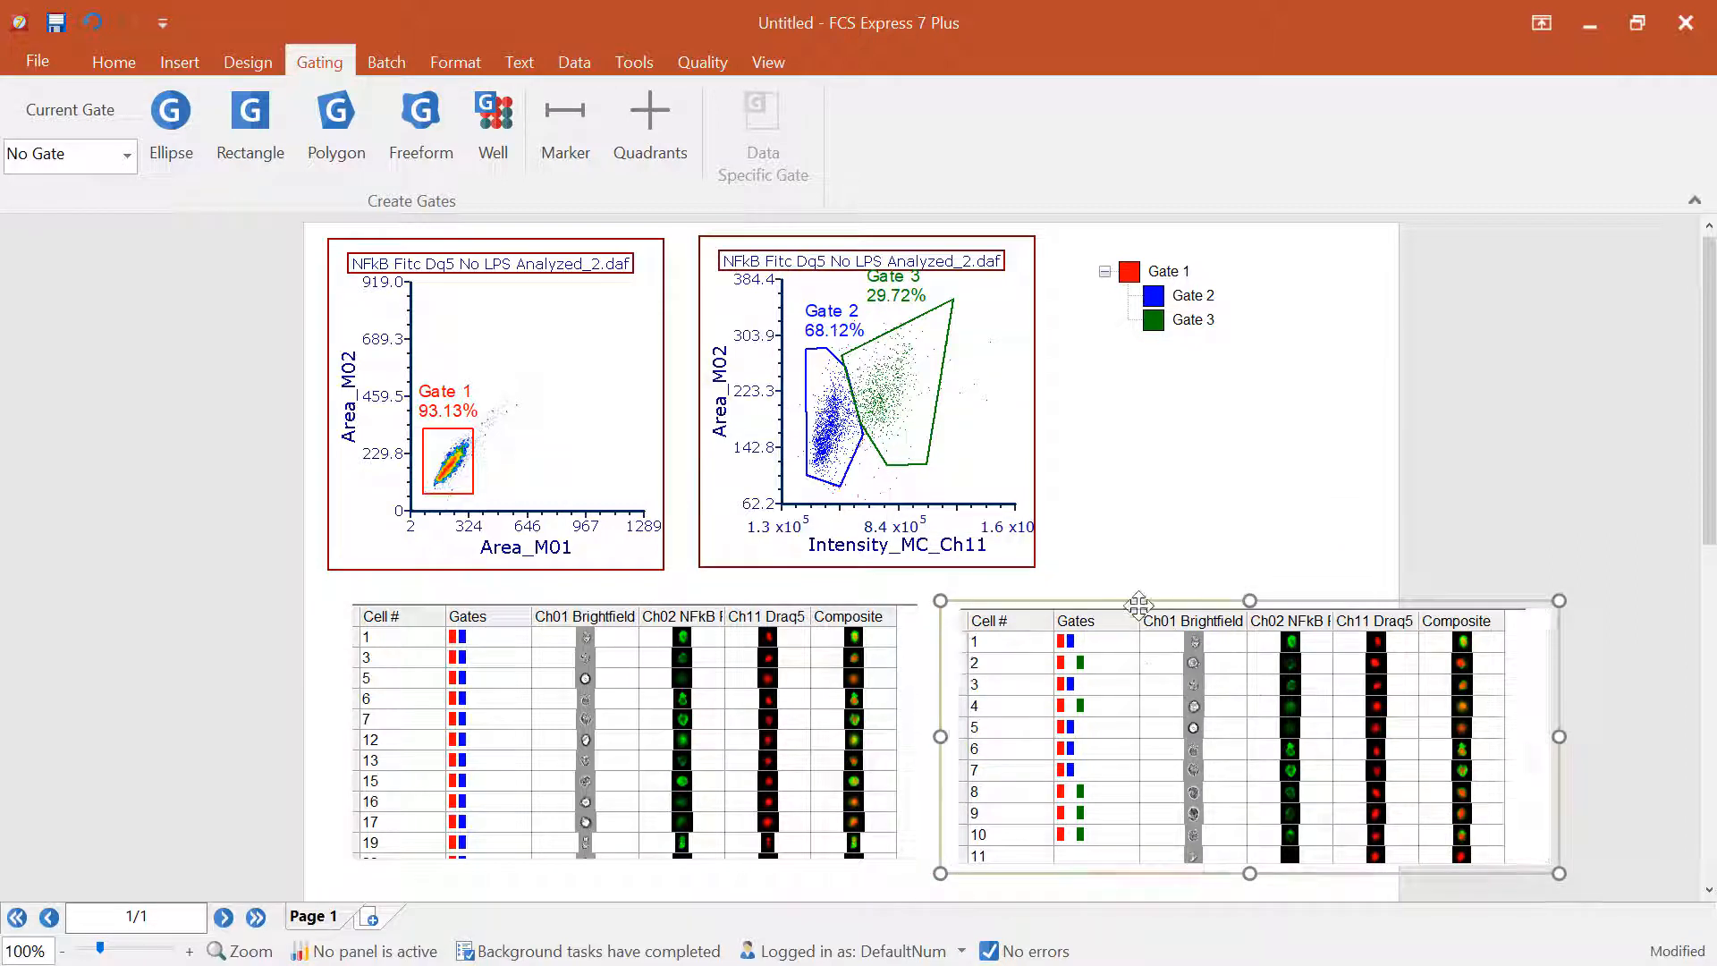
{"action": "left_click", "coordinate": [1139, 606]}
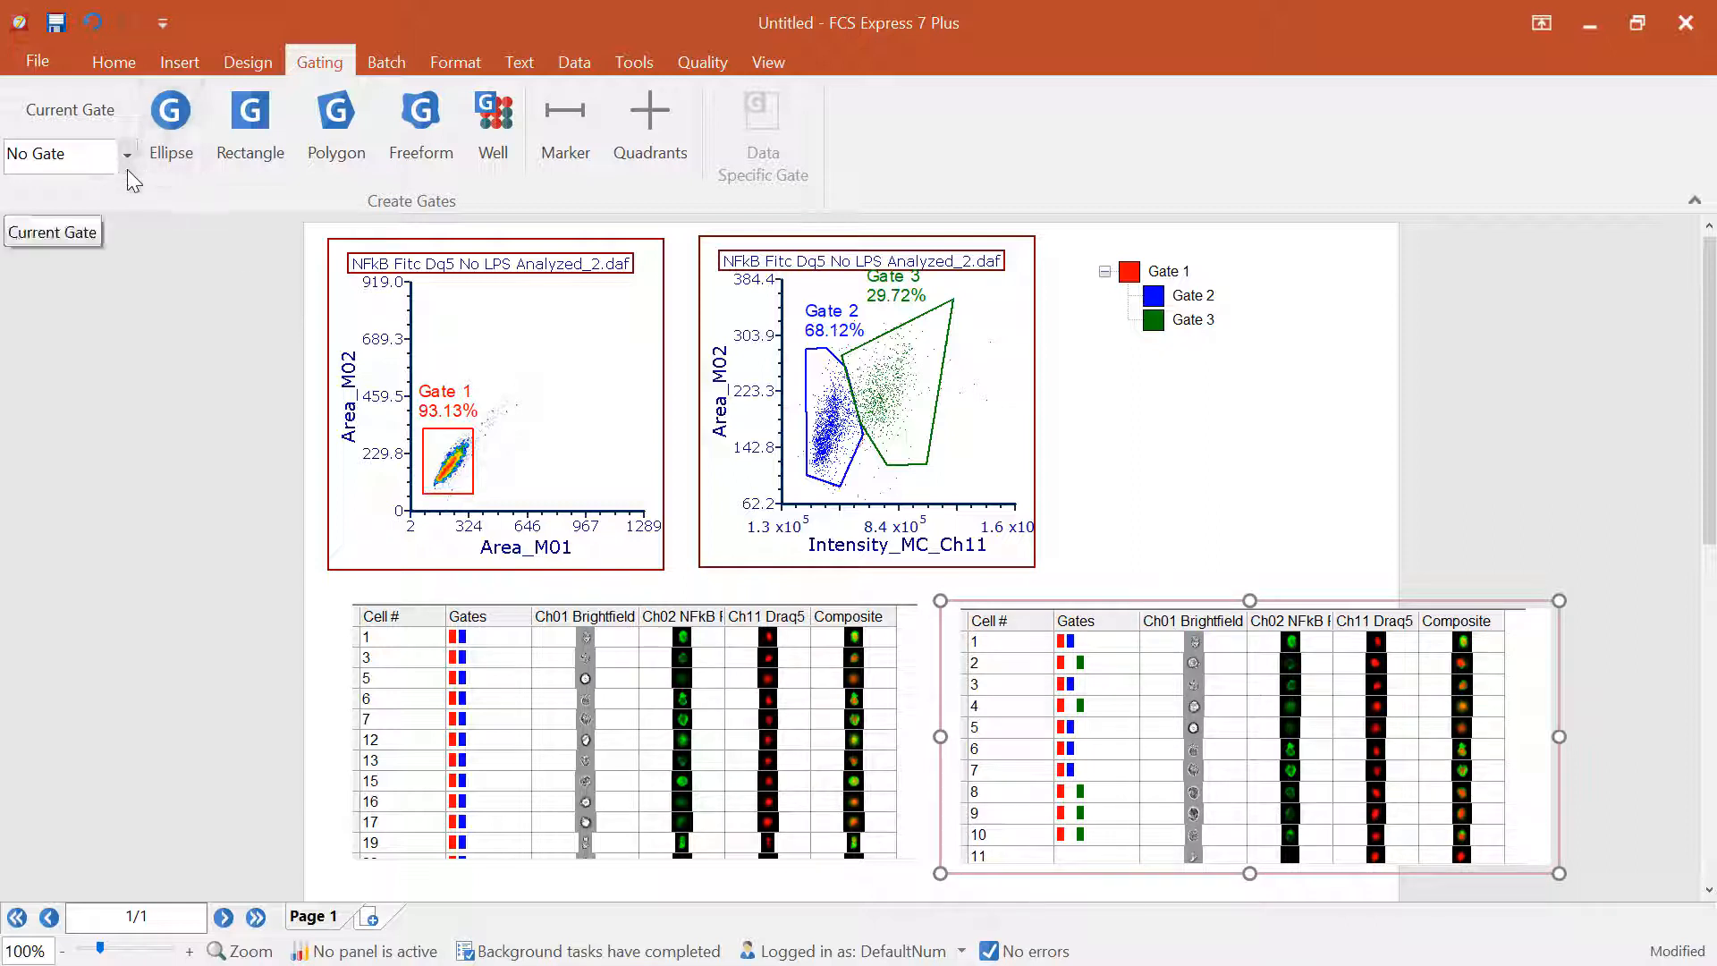
{"action": "left_click", "coordinate": [944, 393]}
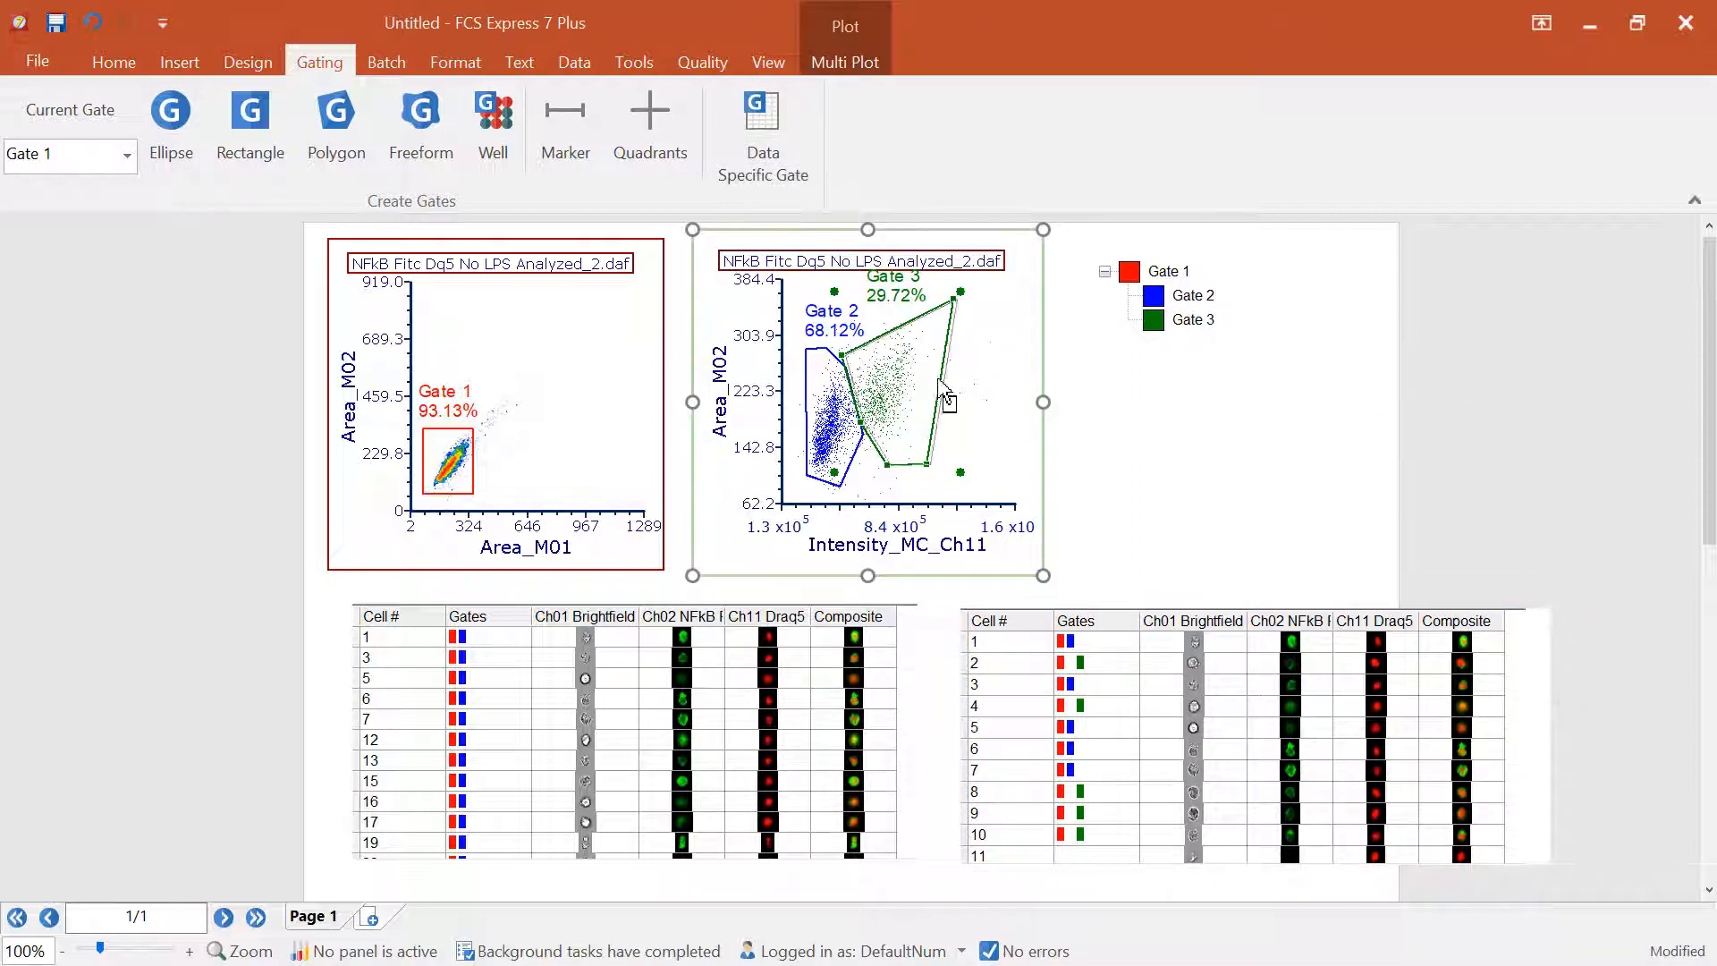
{"action": "left_click_drag", "start_coordinate": [941, 383], "coordinate": [1198, 696]}
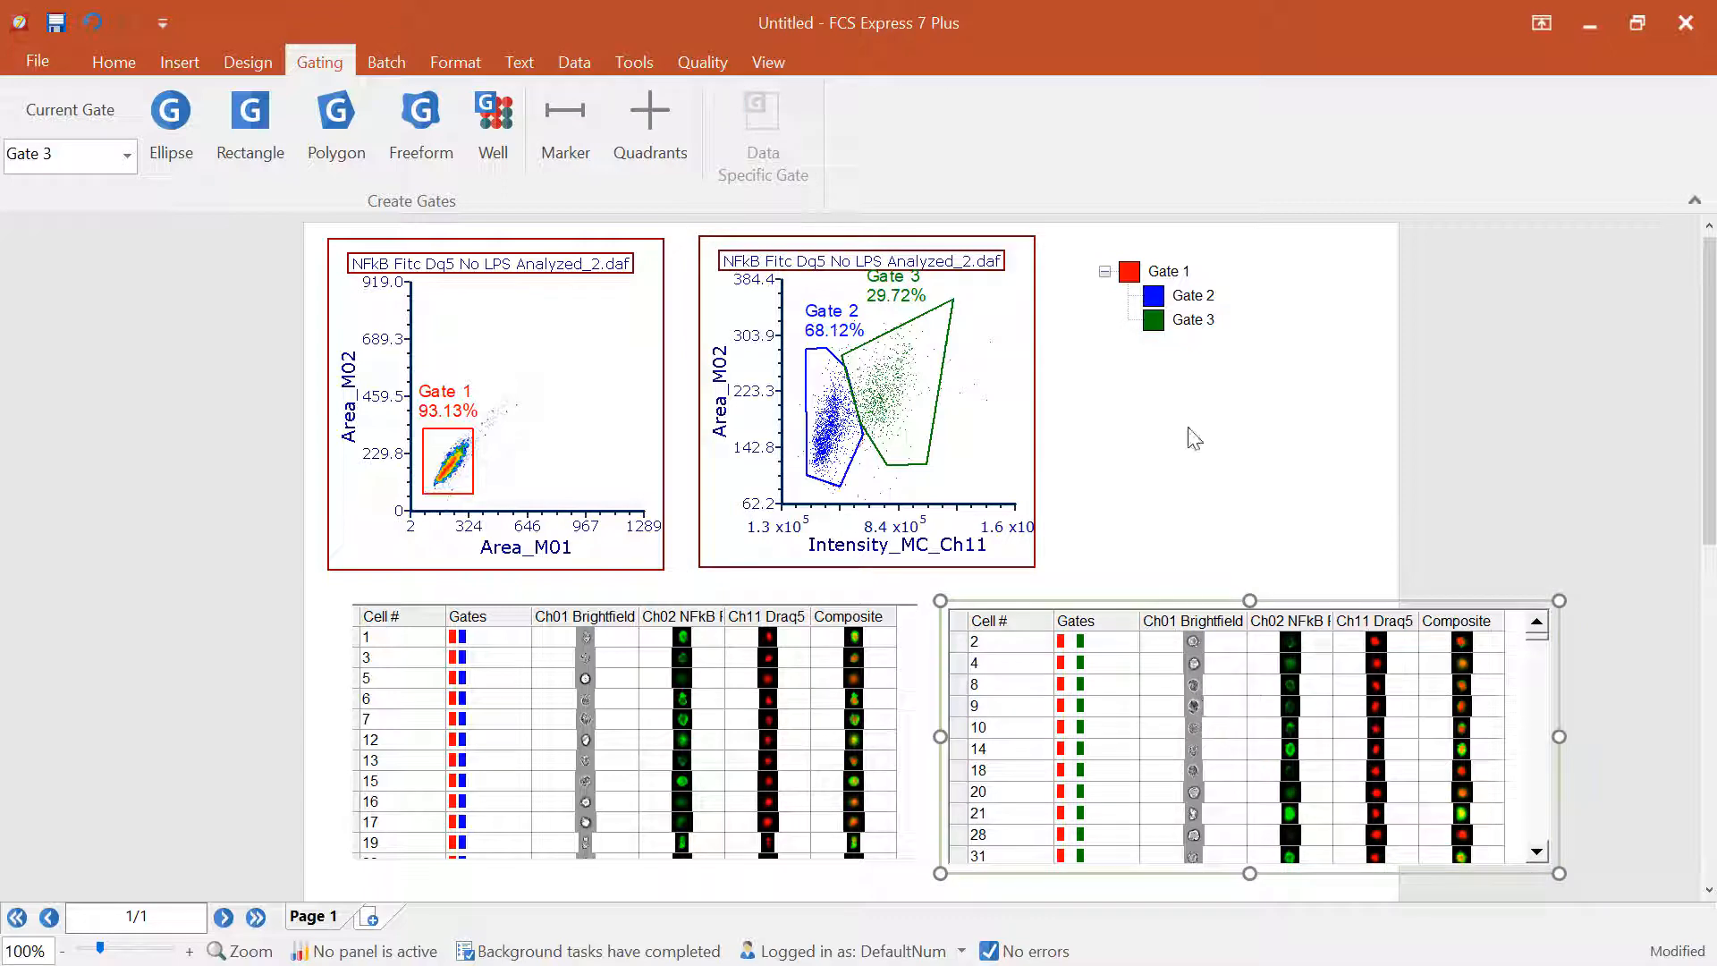
{"action": "left_click_drag", "start_coordinate": [1167, 305], "coordinate": [1219, 717]}
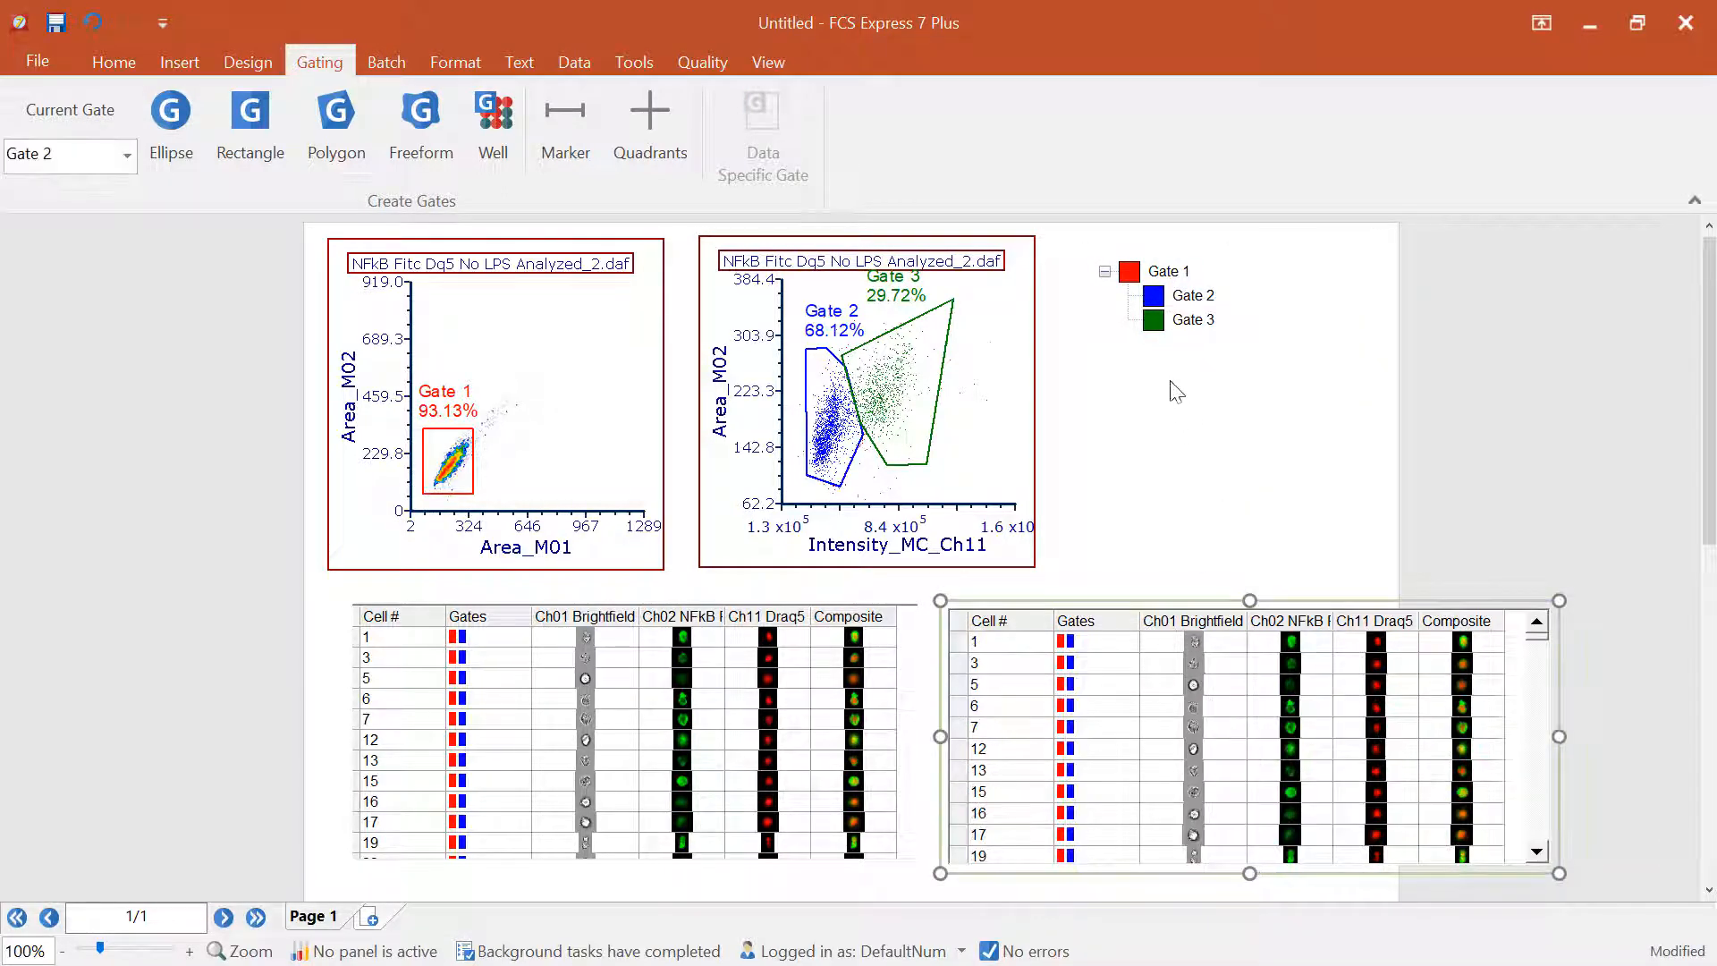
{"action": "left_click_drag", "start_coordinate": [1153, 322], "coordinate": [1207, 747]}
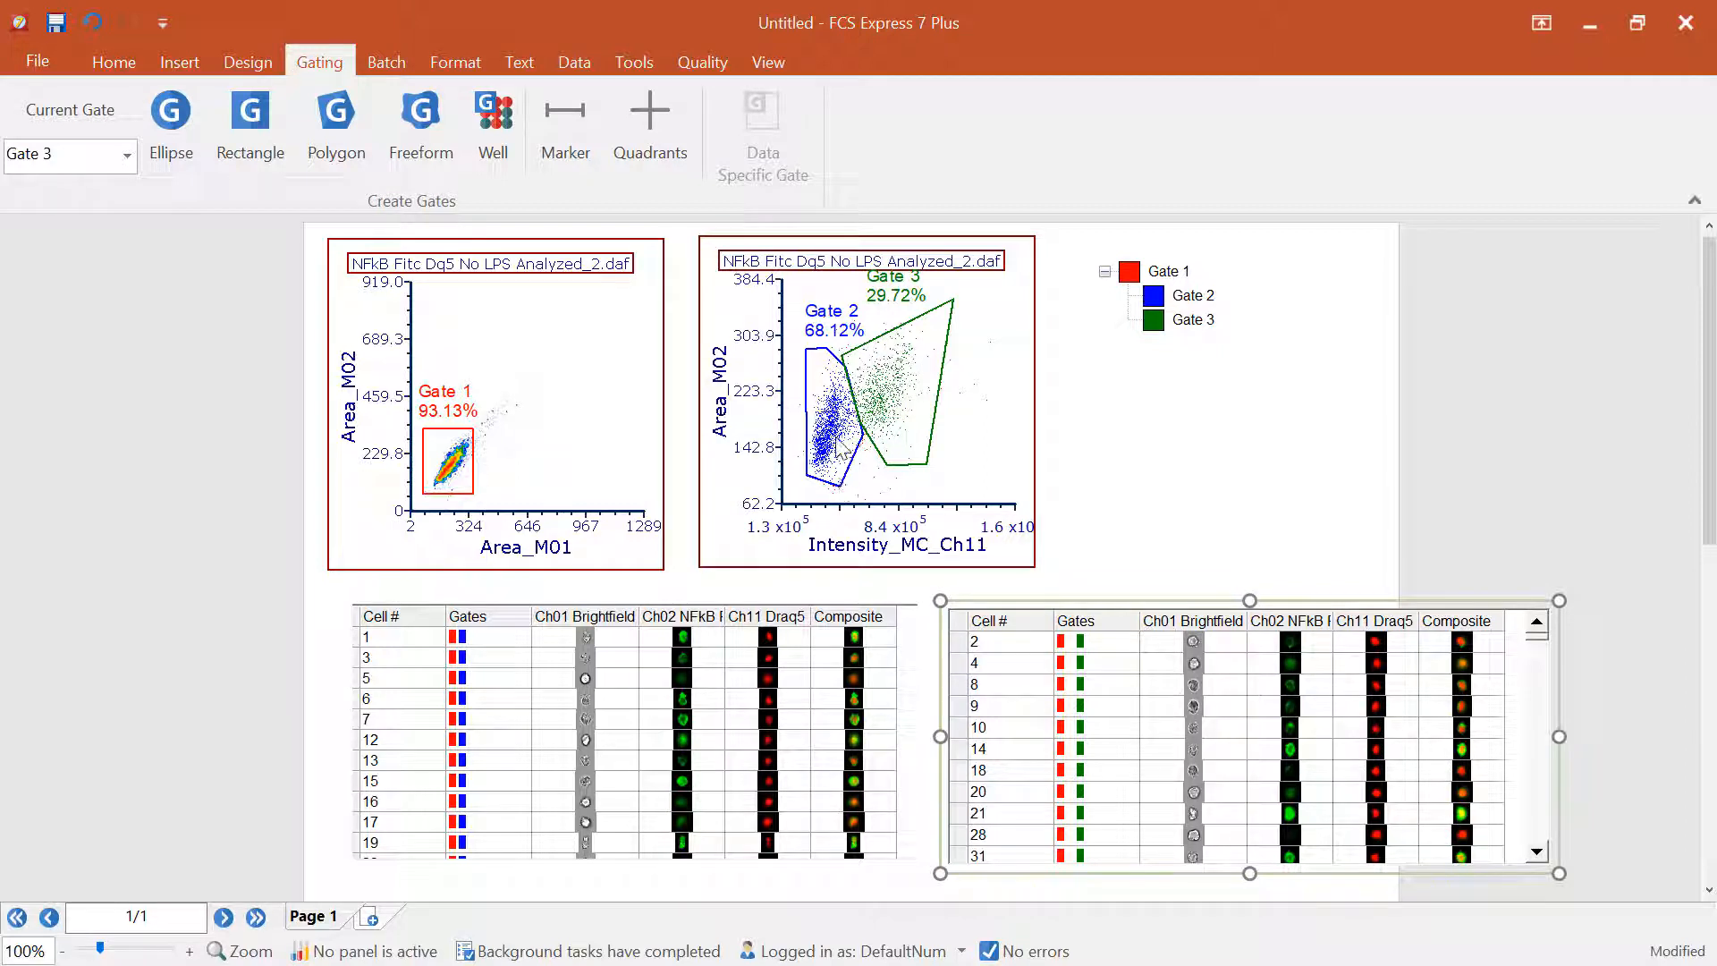
Shift Gate 2 slightly toward lower intensity and Gate 3 slightly toward larger area, and inspect the cells in the Gate 3 data grid.
{"action": "mouse_move", "coordinate": [844, 445]}
{"action": "left_mouse_down"}
{"action": "mouse_move", "coordinate": [825, 318]}
{"action": "mouse_move", "coordinate": [839, 447]}
{"action": "left_mouse_up"}
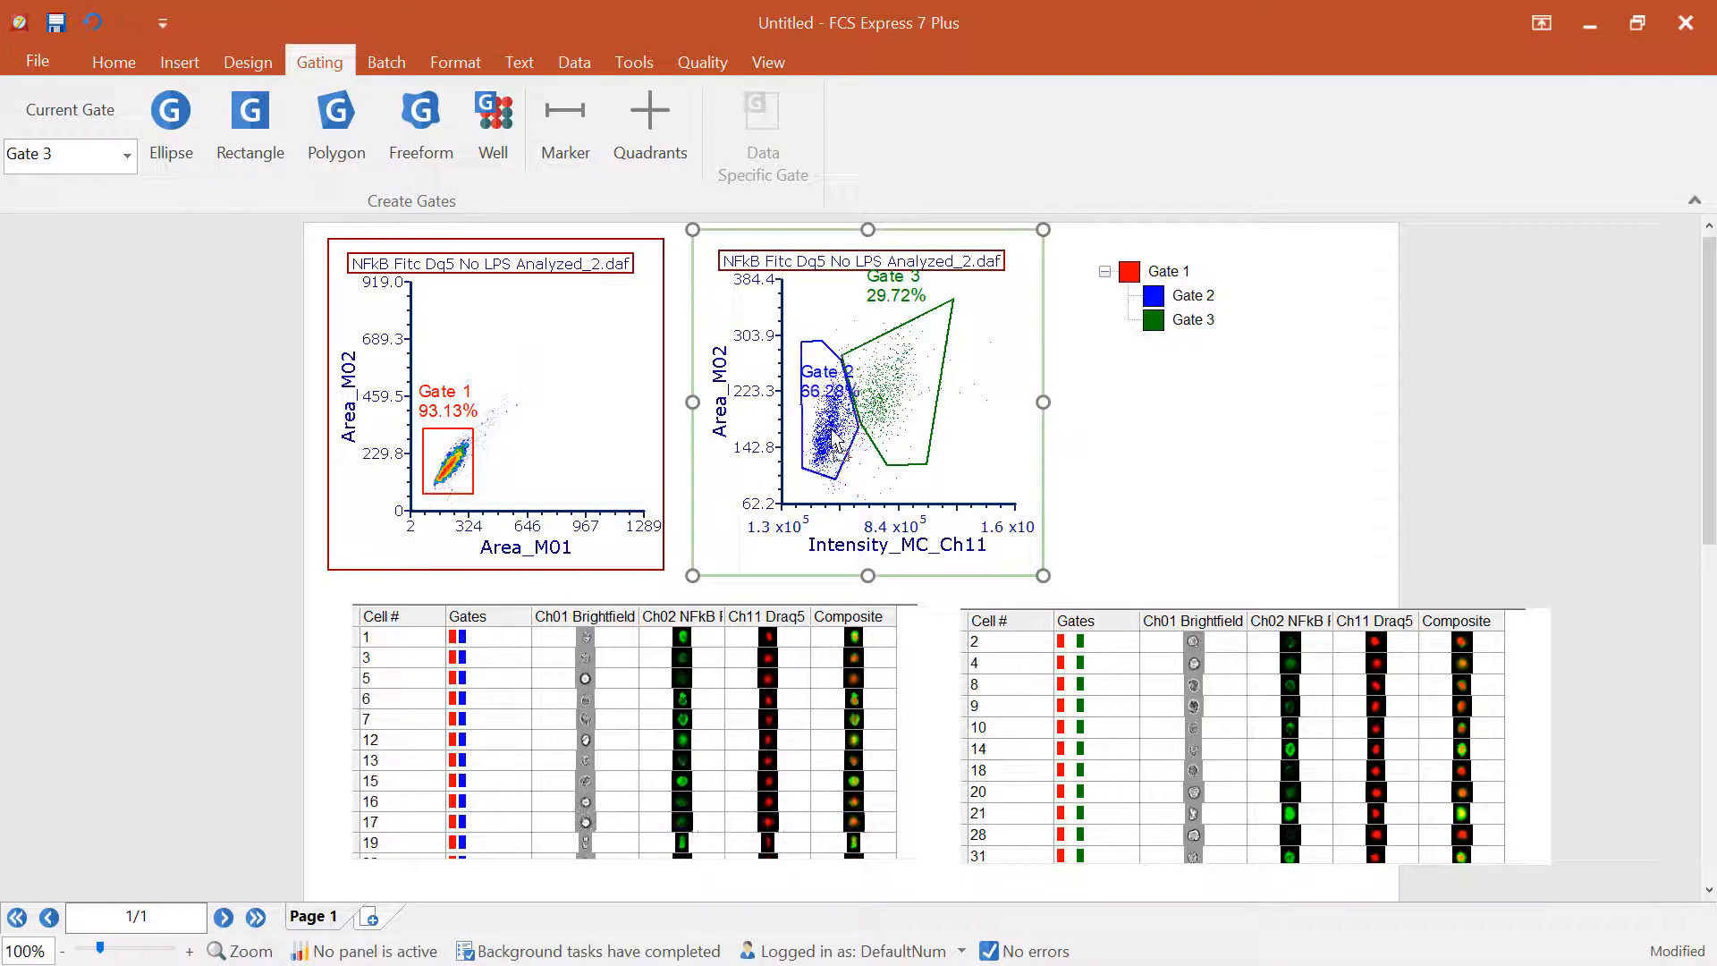
{"action": "mouse_move", "coordinate": [883, 383]}
{"action": "left_mouse_down"}
{"action": "mouse_move", "coordinate": [955, 387]}
{"action": "mouse_move", "coordinate": [975, 358]}
{"action": "mouse_move", "coordinate": [882, 370]}
{"action": "left_mouse_up"}
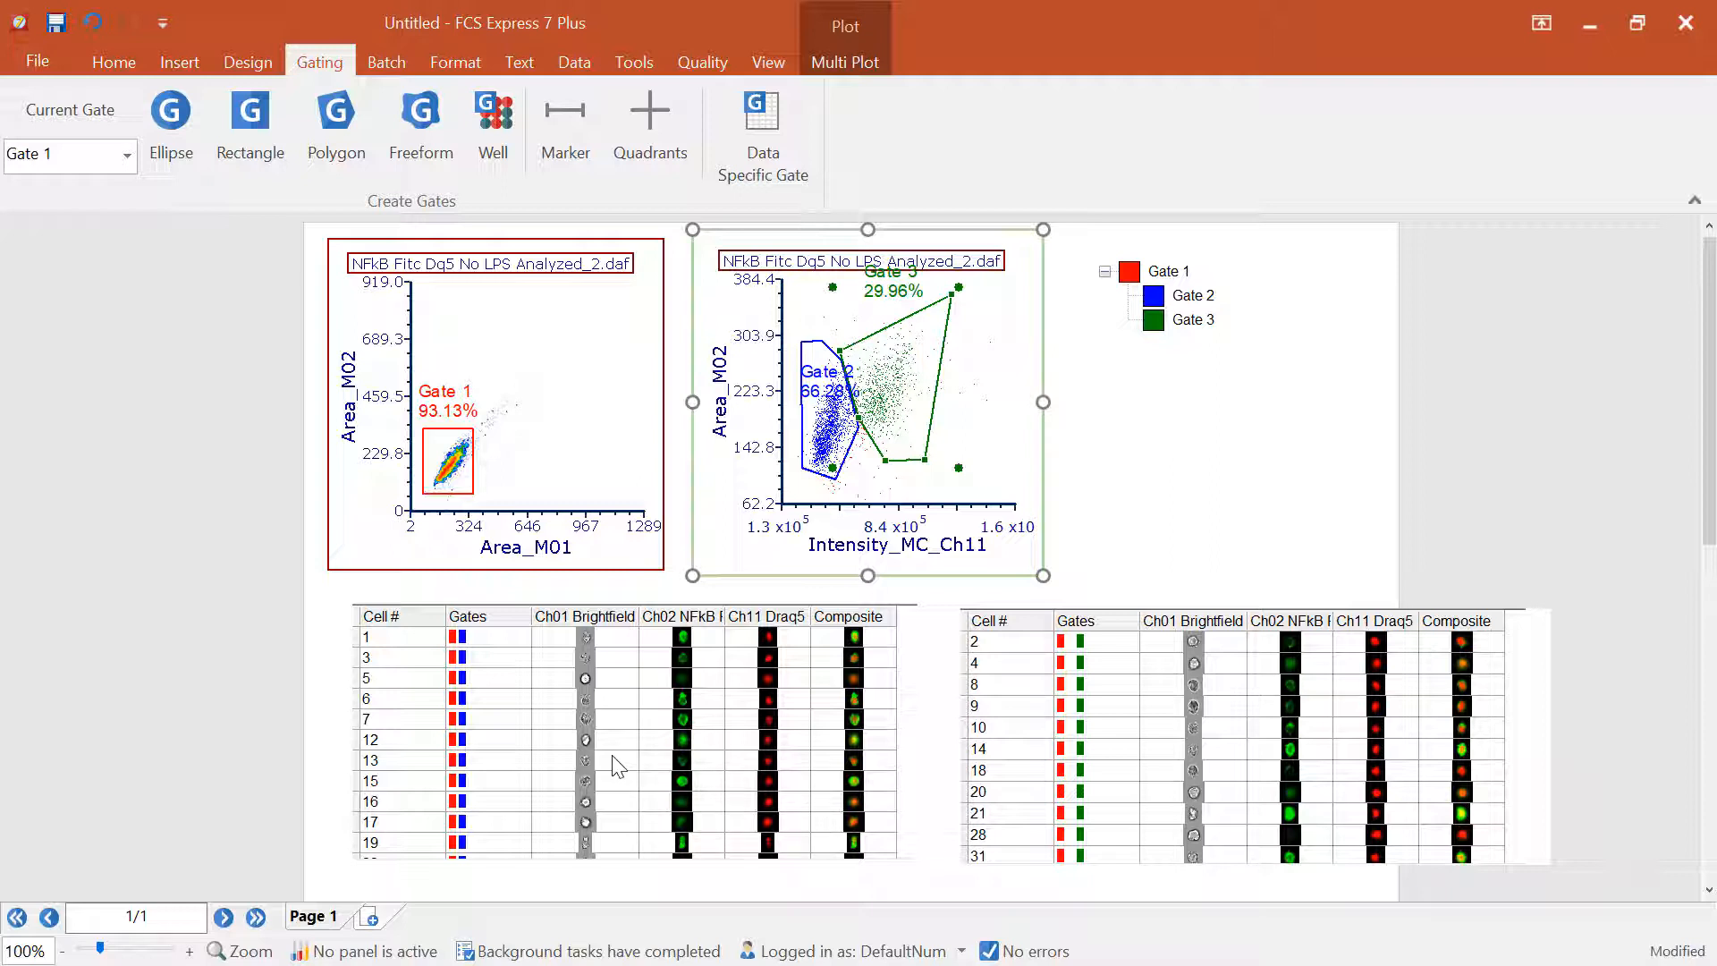
{"action": "left_click", "coordinate": [1091, 703]}
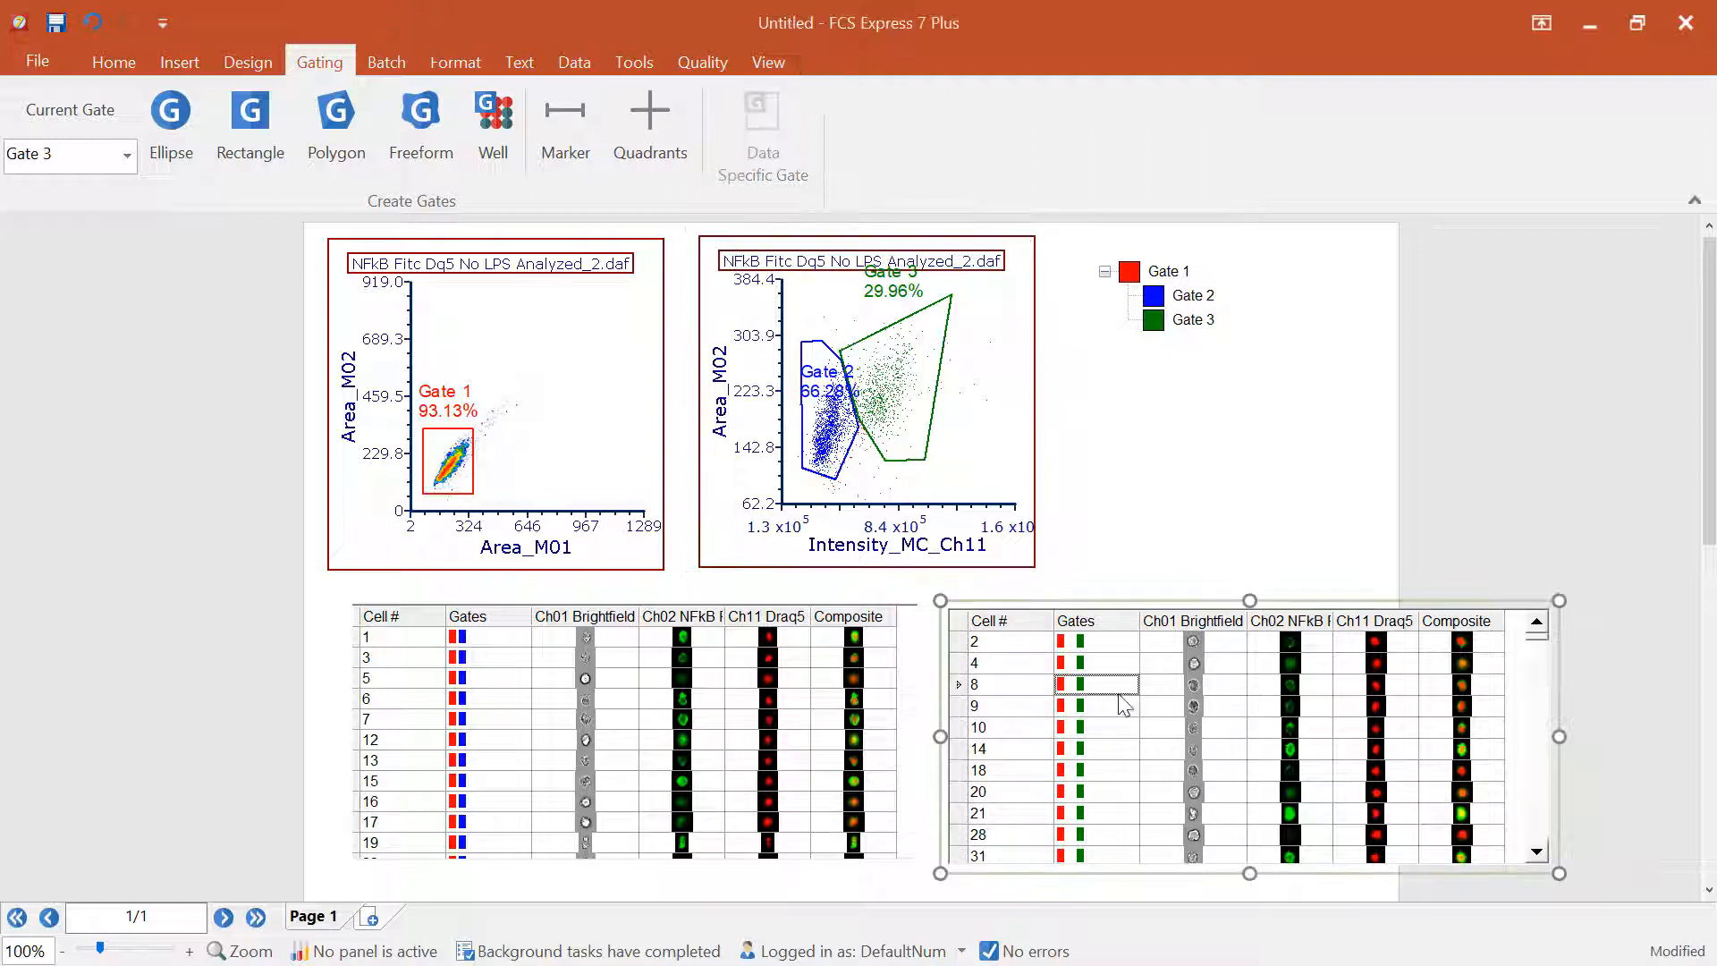
Start creating a new gate from the Gate 3 data grid and mark cells 2, 4 and 31 for it.
{"action": "scroll", "coordinate": [1119, 701], "scroll_direction": "down", "scroll_amount": 3}
{"action": "scroll", "coordinate": [1155, 717], "scroll_direction": "up", "scroll_amount": 2}
{"action": "right_click", "coordinate": [1140, 691]}
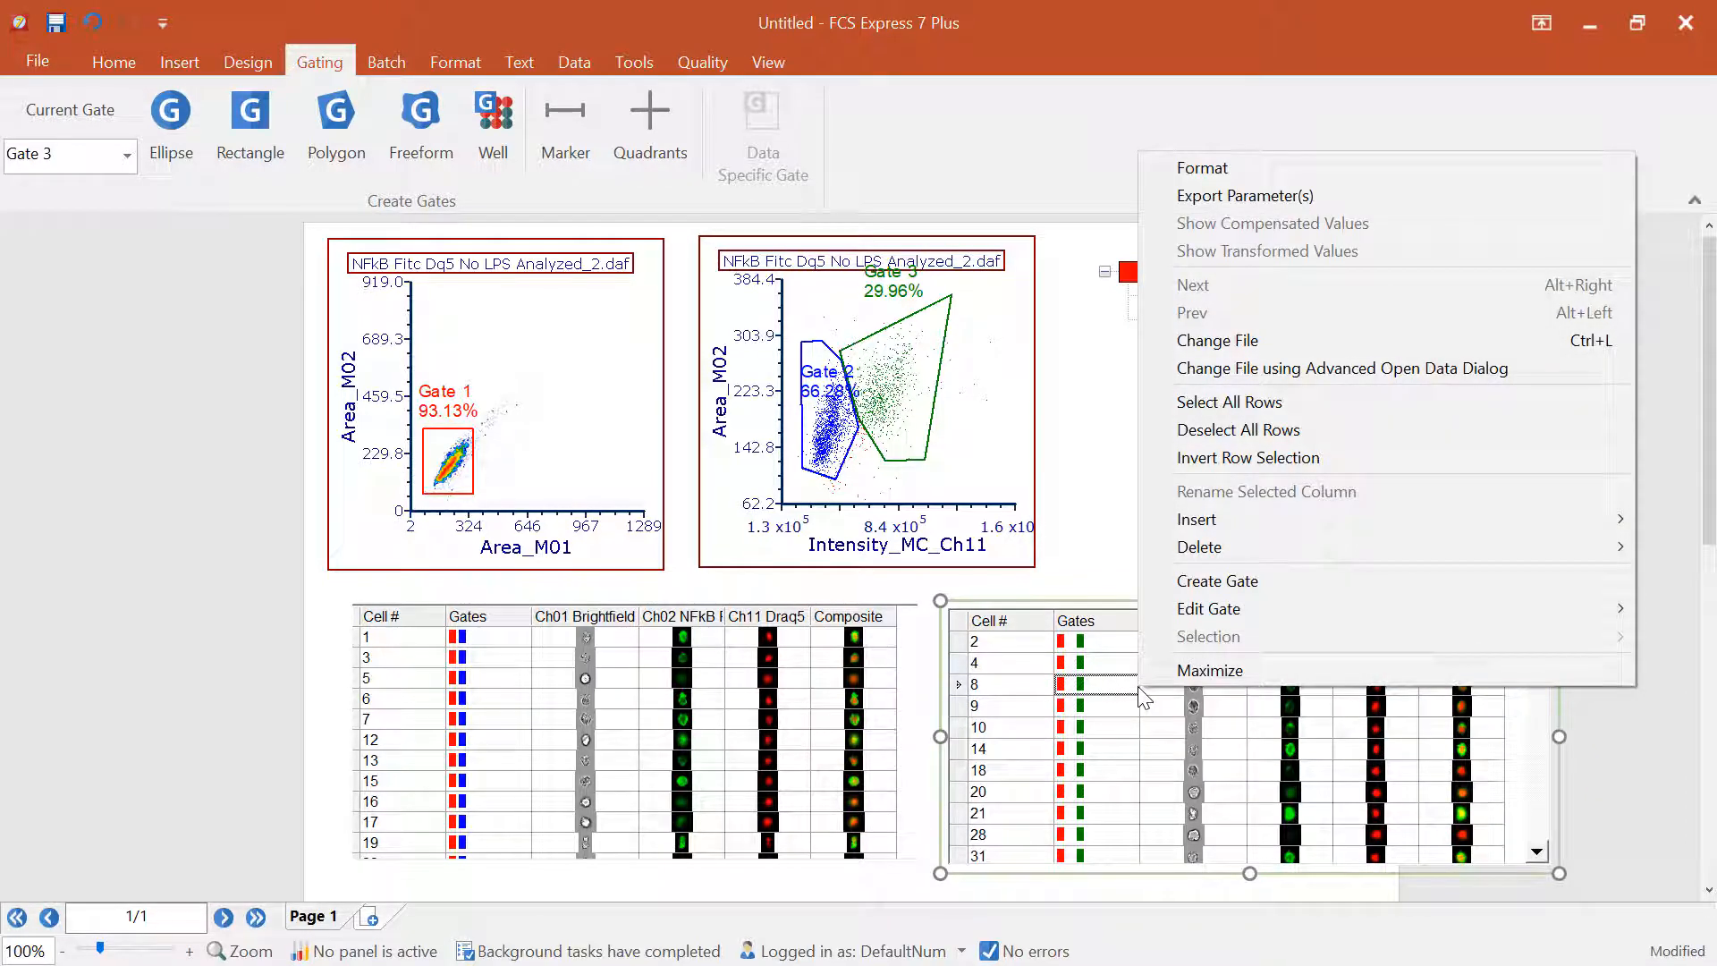
{"action": "left_click", "coordinate": [1230, 579]}
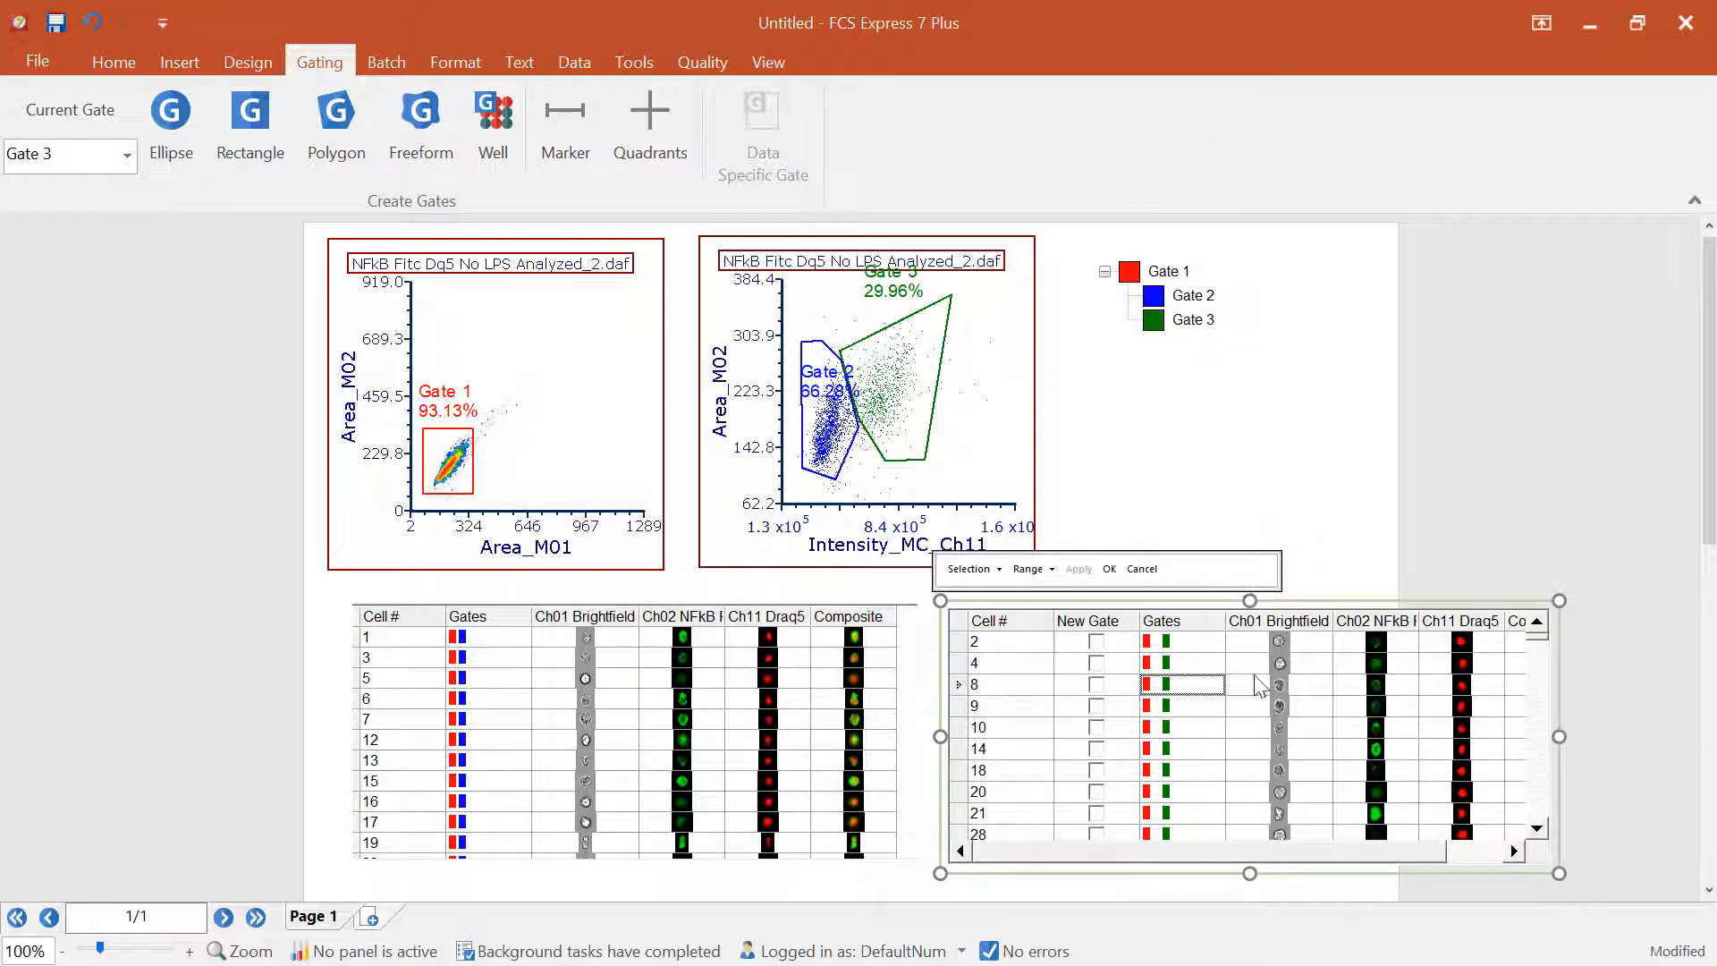
{"action": "left_click", "coordinate": [1093, 646]}
{"action": "left_click", "coordinate": [1095, 668]}
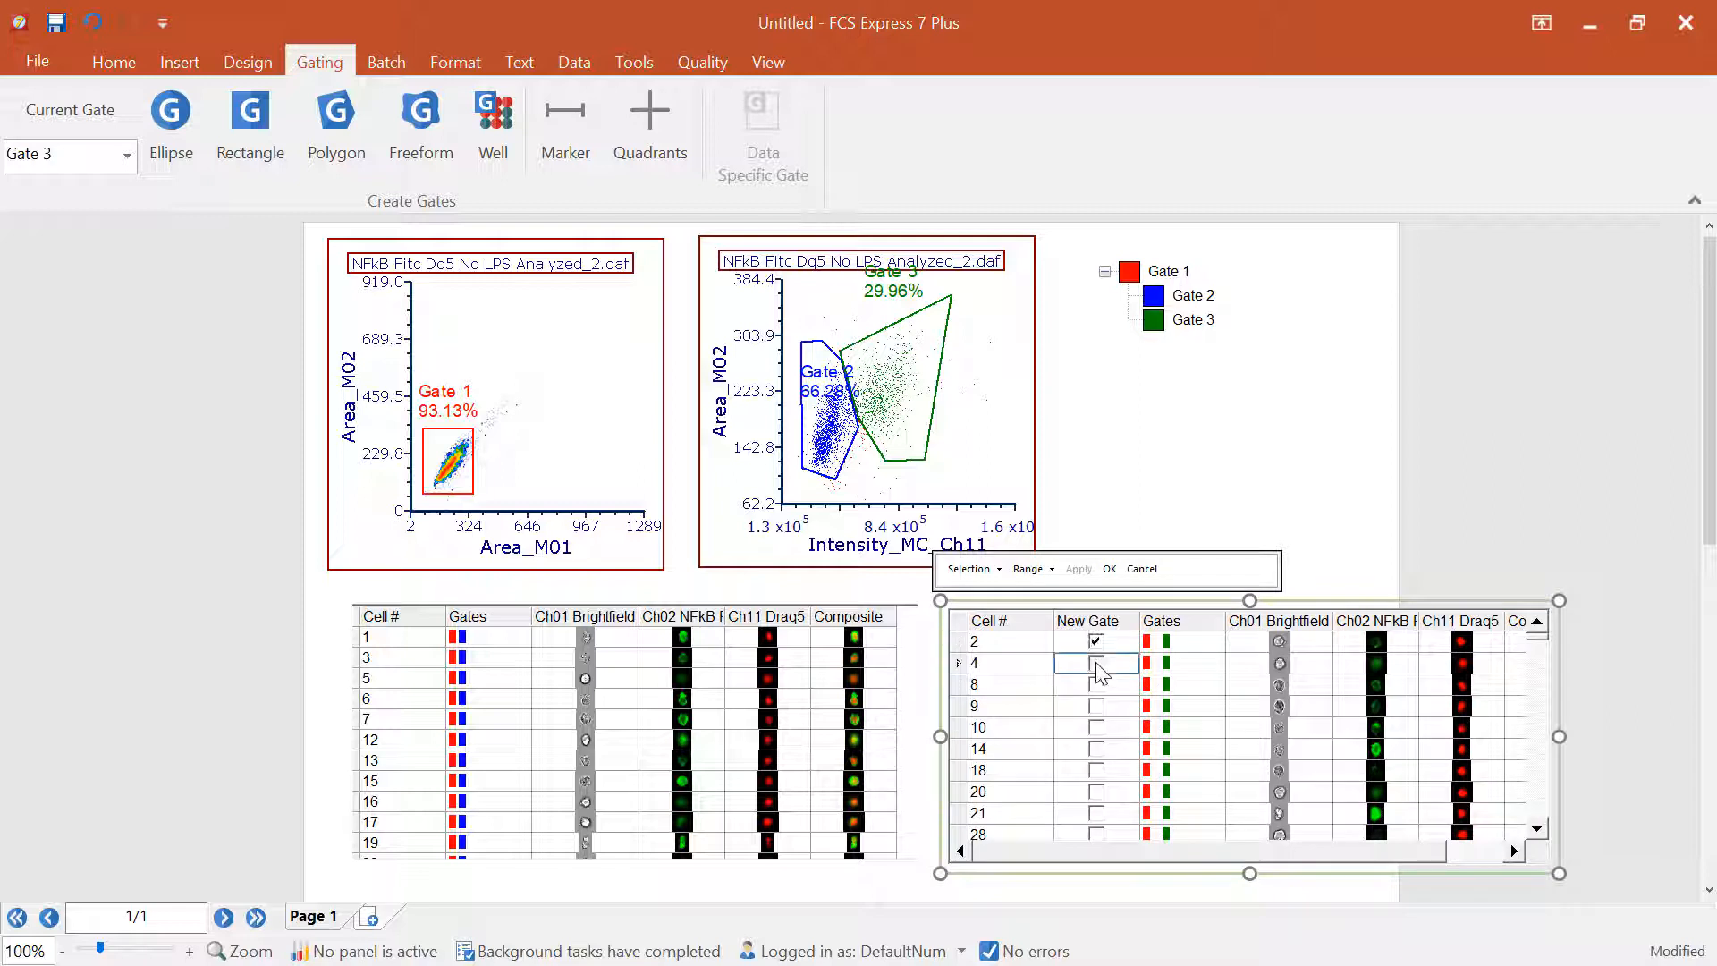
{"action": "scroll", "coordinate": [1097, 718], "scroll_direction": "down", "scroll_amount": 3}
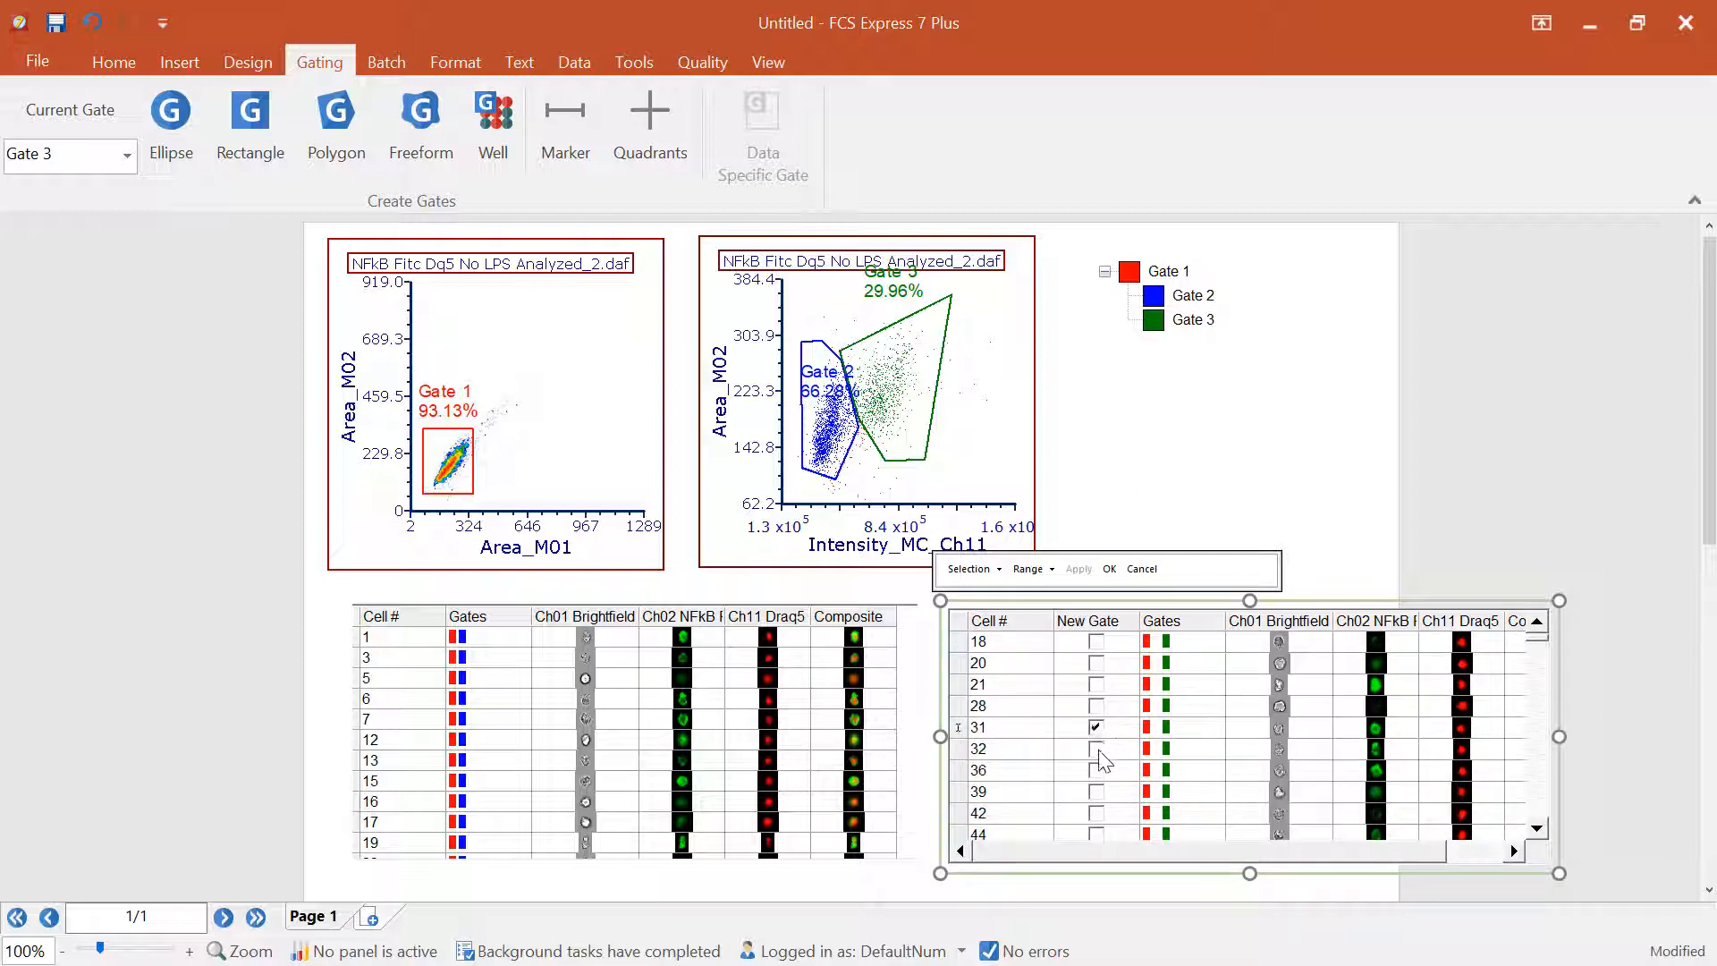
Mark cells 61, 54, 46, 44, 42 and 36 for the new gate as well.
{"action": "scroll", "coordinate": [1103, 760], "scroll_direction": "down", "scroll_amount": 2}
{"action": "left_click", "coordinate": [1095, 770]}
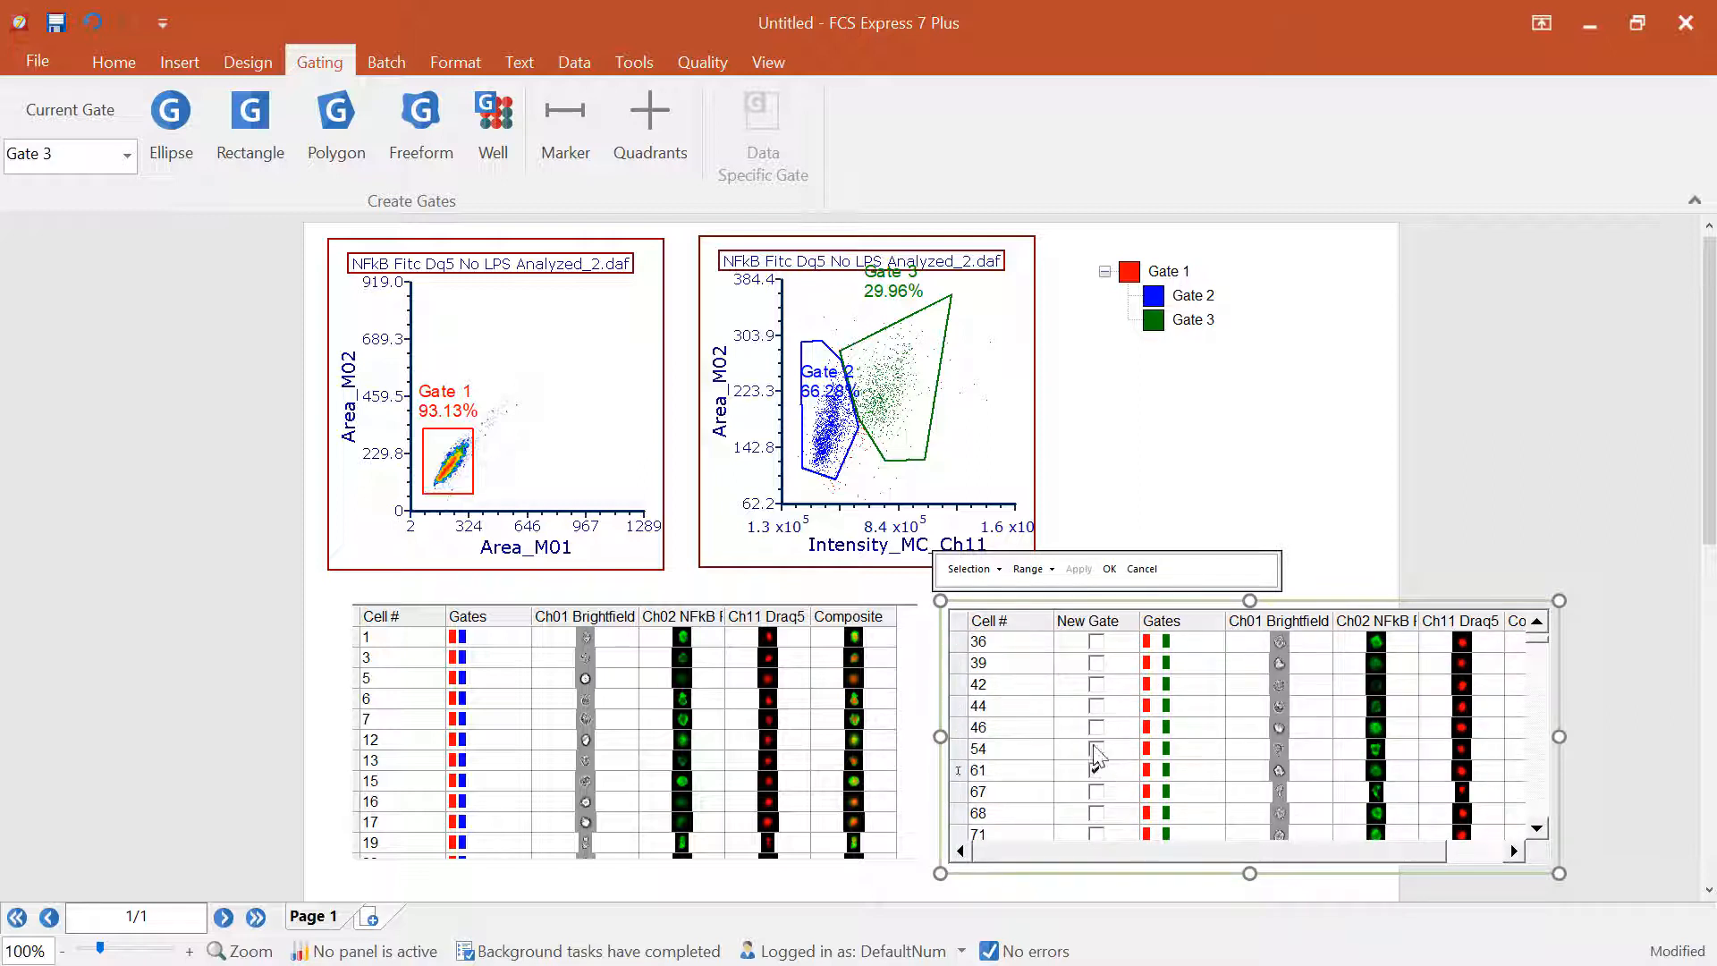
{"action": "left_click", "coordinate": [1095, 748]}
{"action": "left_click", "coordinate": [1095, 728]}
{"action": "left_click", "coordinate": [1096, 705]}
{"action": "left_click", "coordinate": [1095, 684]}
{"action": "left_click", "coordinate": [1096, 641]}
Create the marked cells' gate as Gate 4 under Gate 3, orange with Emphasize on Plots, and expand Gate 3 in the gate view.
{"action": "left_click_drag", "start_coordinate": [0, 219], "coordinate": [905, 100]}
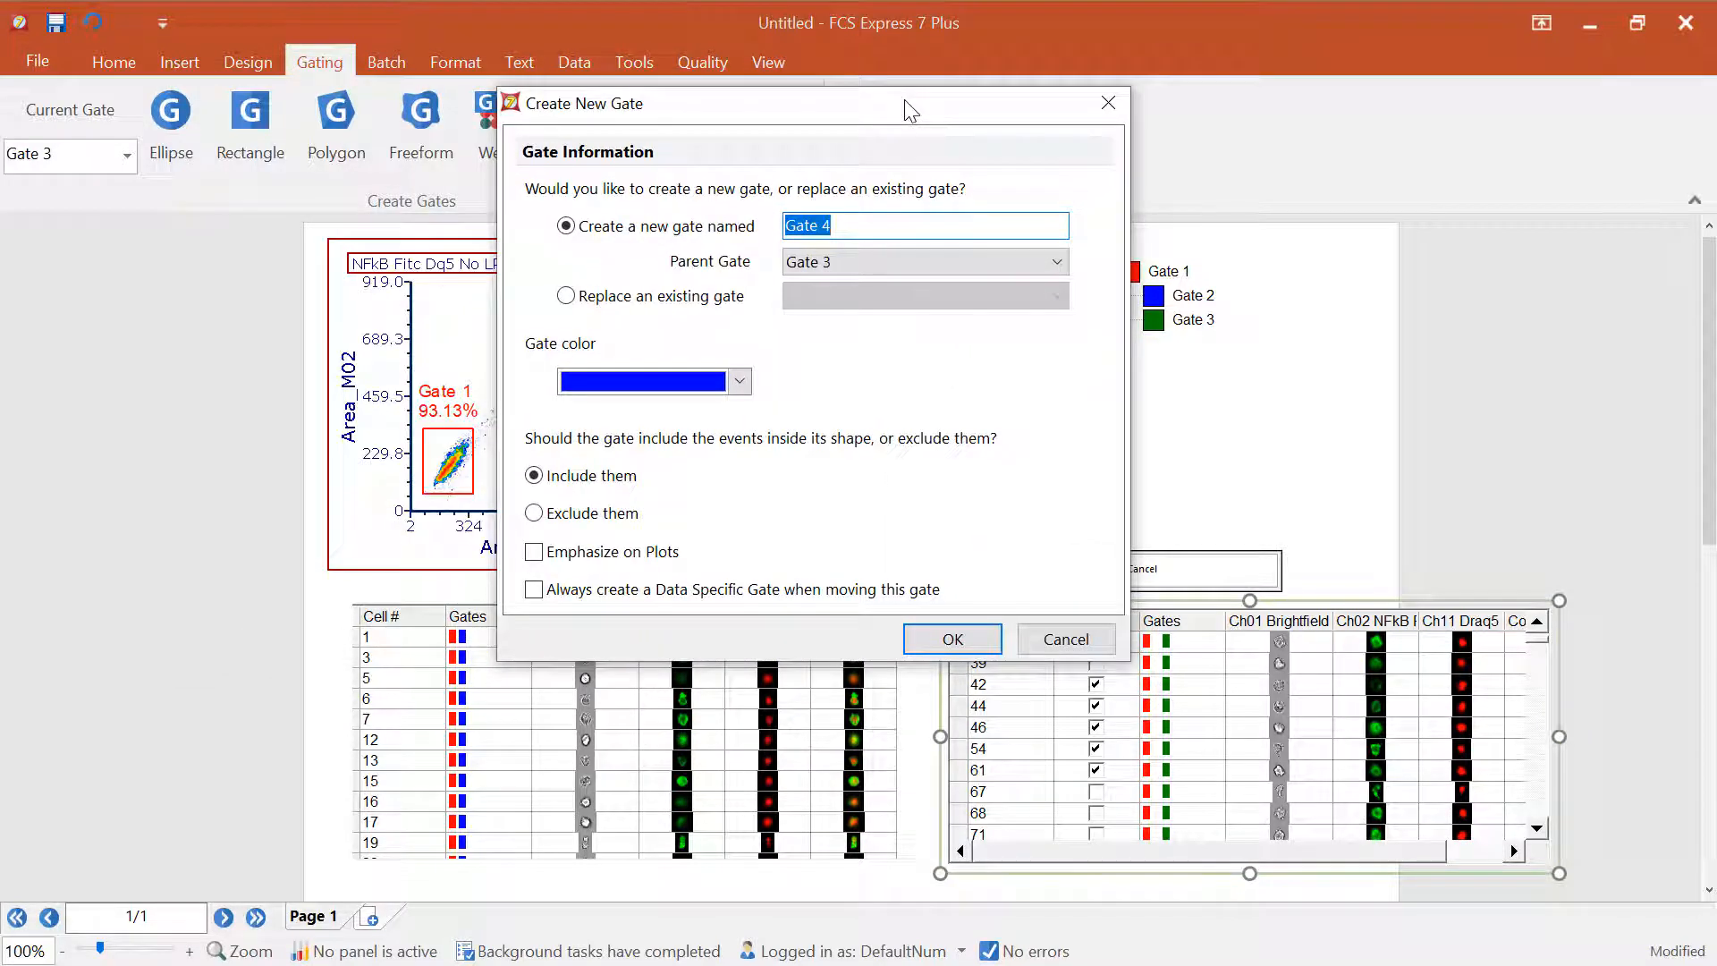
{"action": "left_click", "coordinate": [739, 382]}
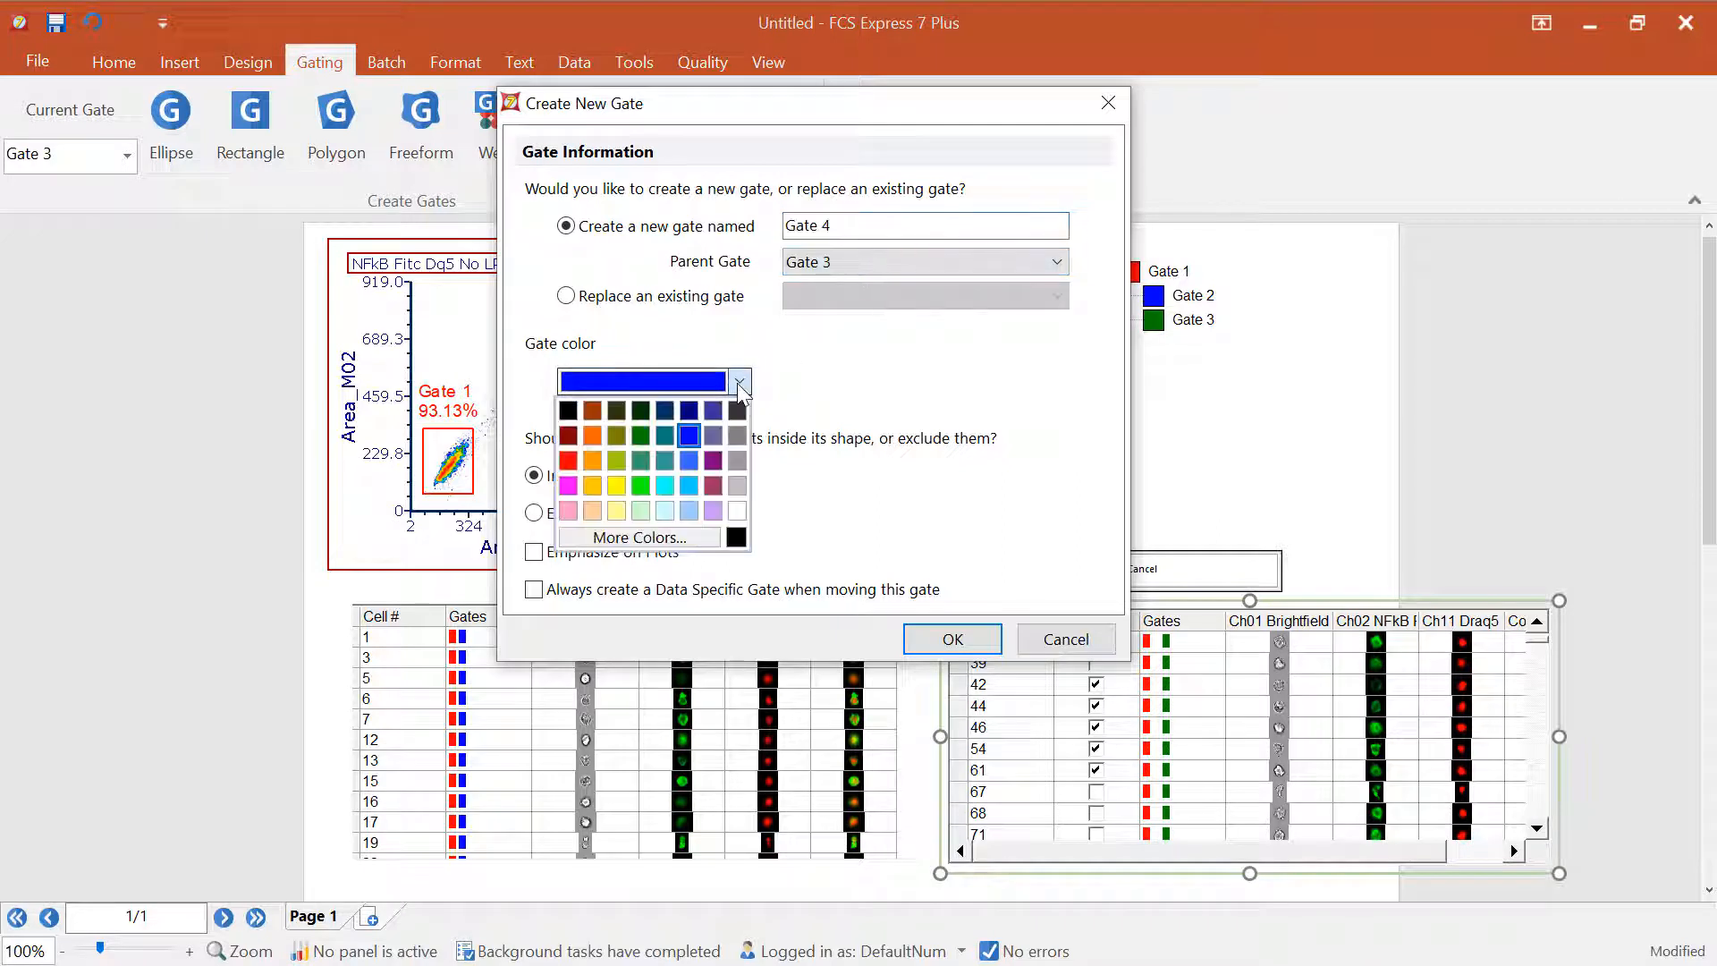
{"action": "left_click", "coordinate": [593, 437]}
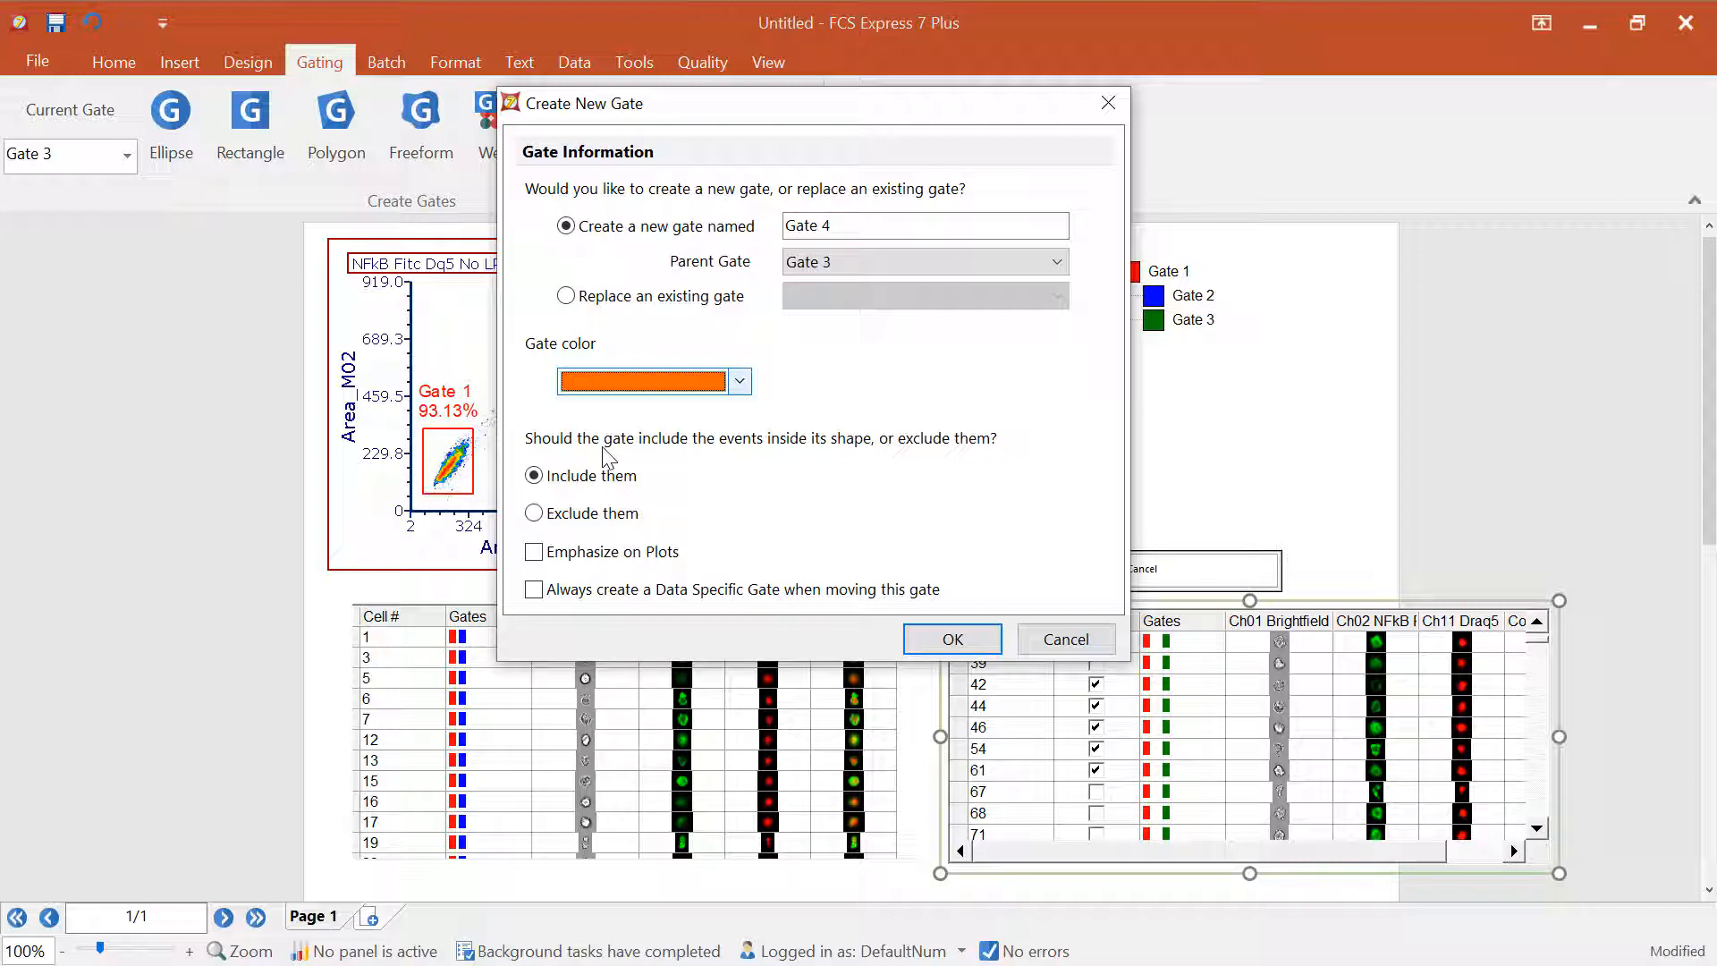
{"action": "left_click", "coordinate": [535, 551]}
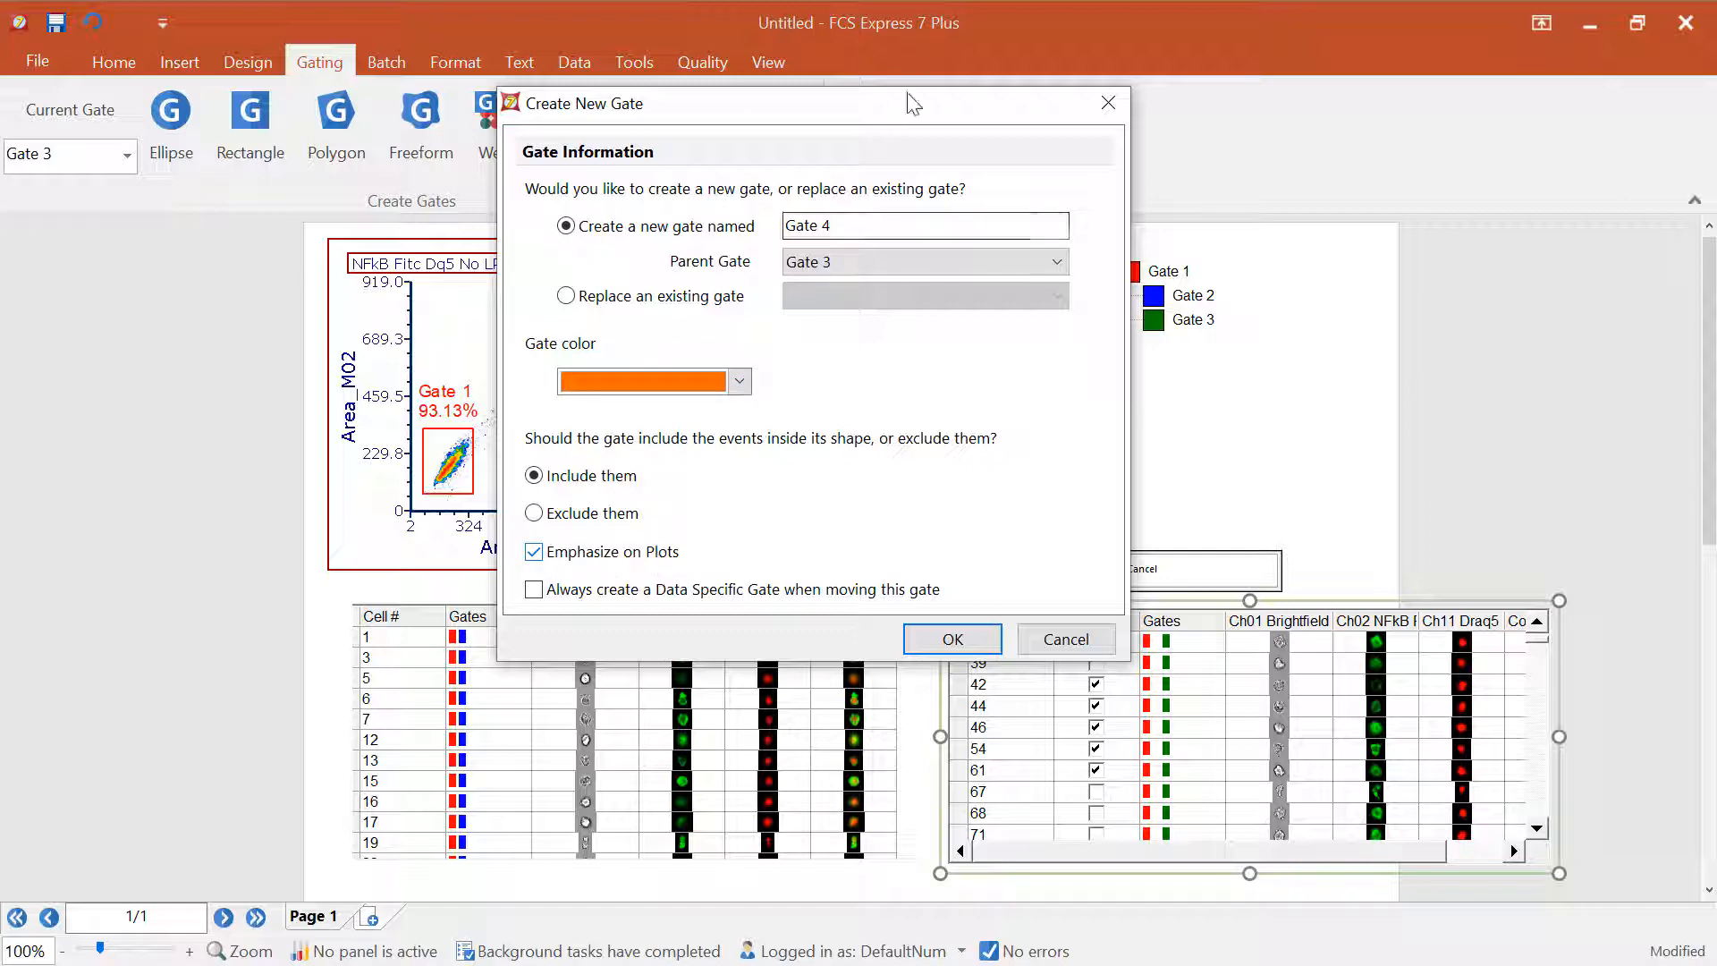
{"action": "left_click_drag", "start_coordinate": [838, 105], "coordinate": [546, 90]}
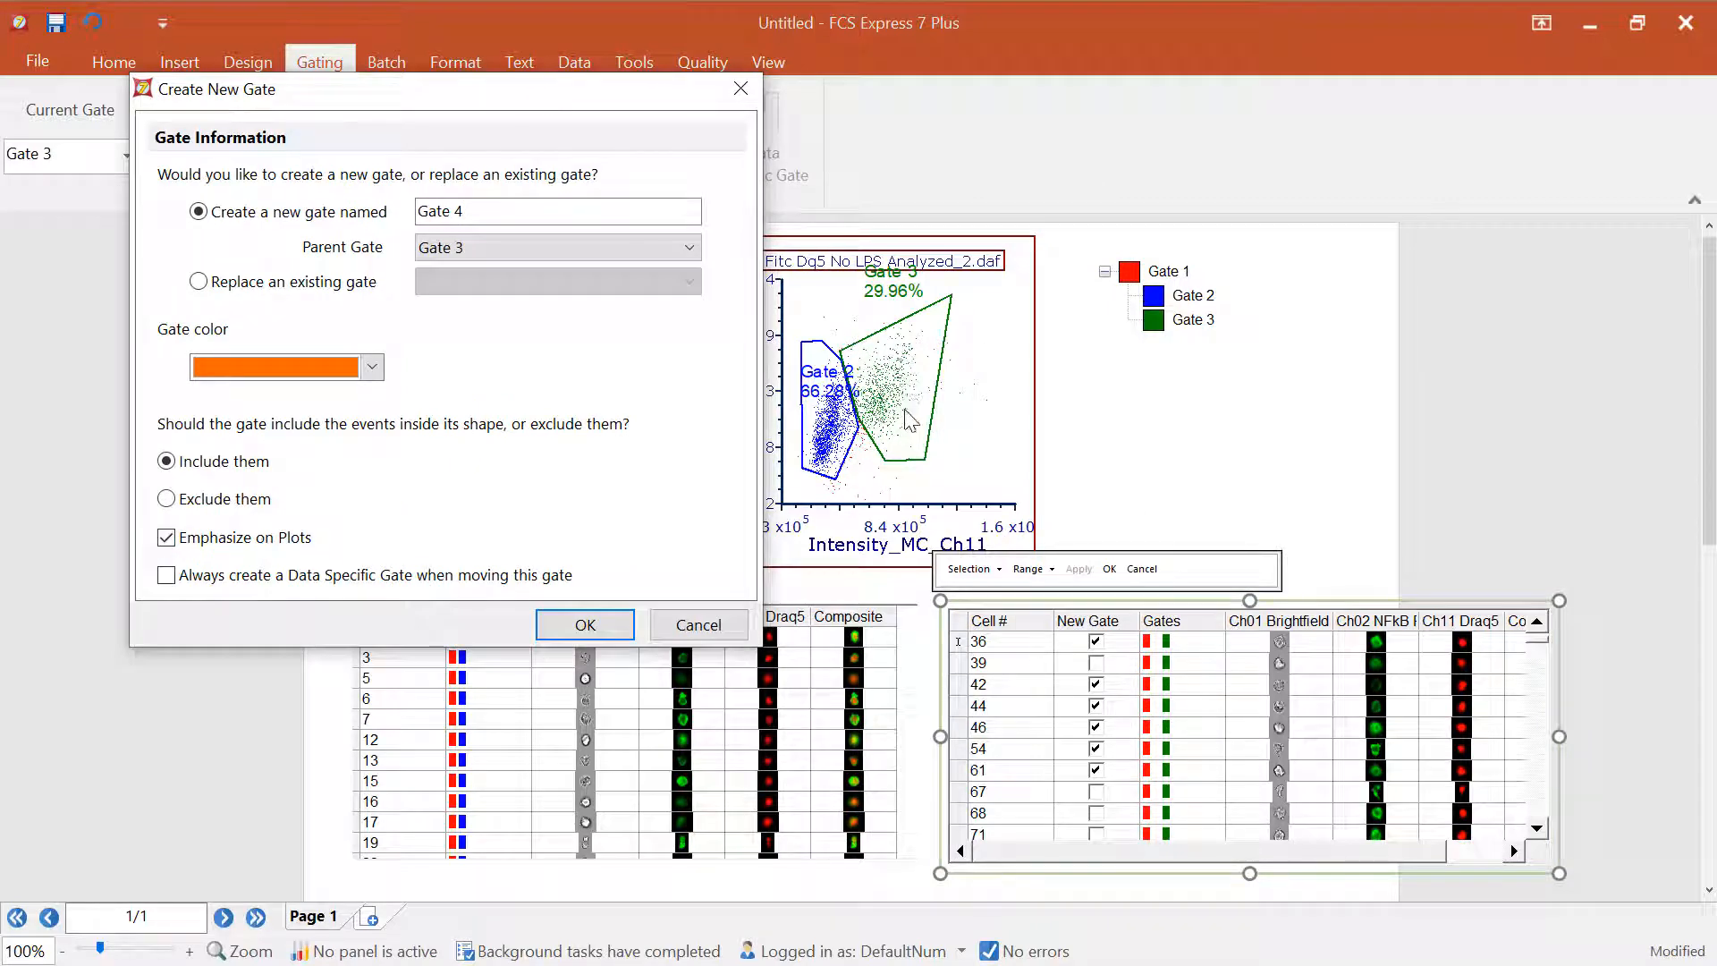
{"action": "left_click", "coordinate": [623, 632]}
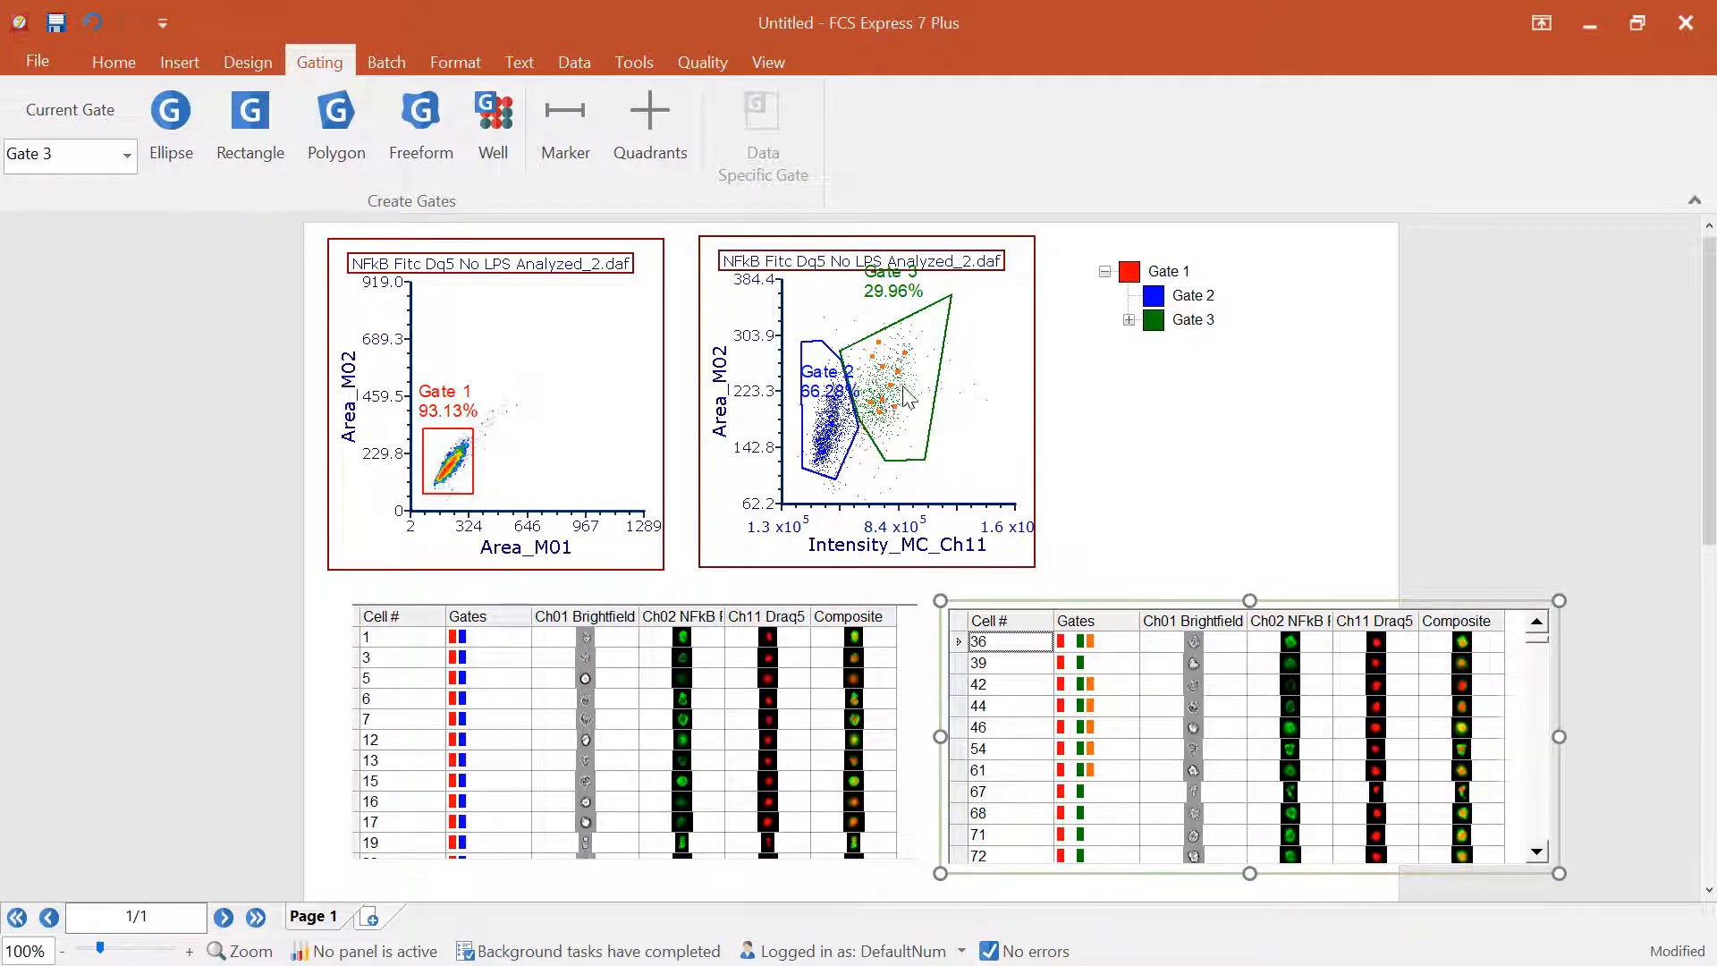
{"action": "left_click", "coordinate": [1129, 321]}
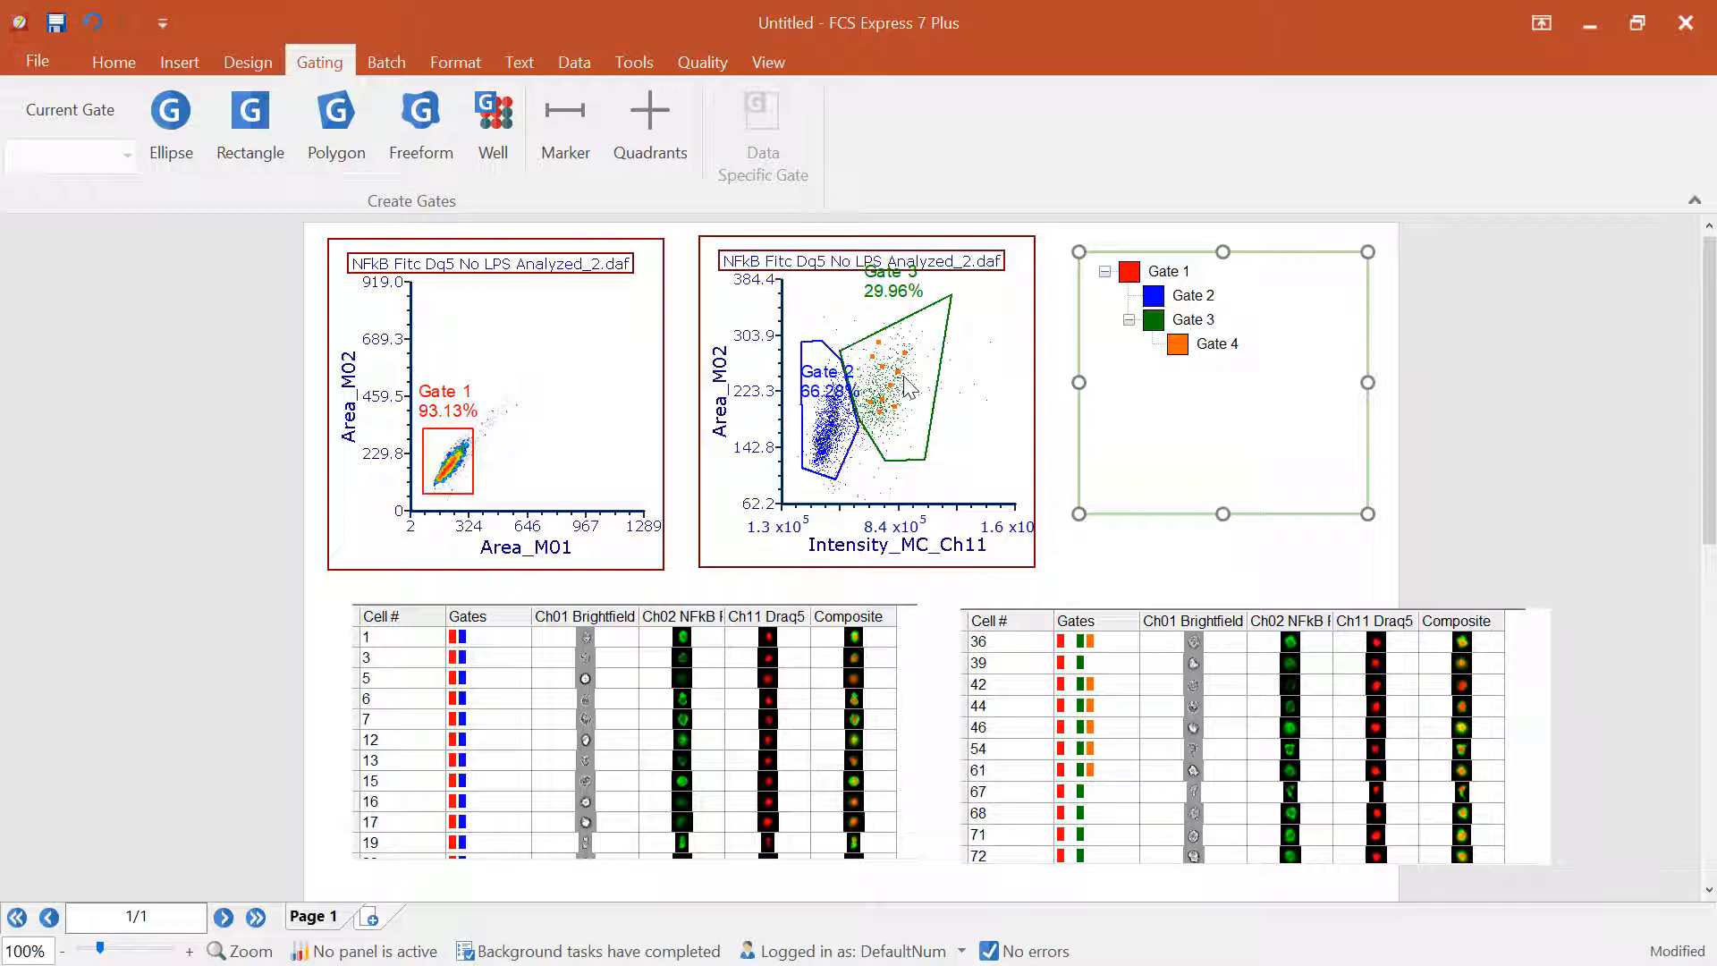
Open Gate 4 for editing in the Gate 3 data grid and add cells 67 and 68 to it.
{"action": "left_click", "coordinate": [1107, 740]}
{"action": "right_click", "coordinate": [1108, 740]}
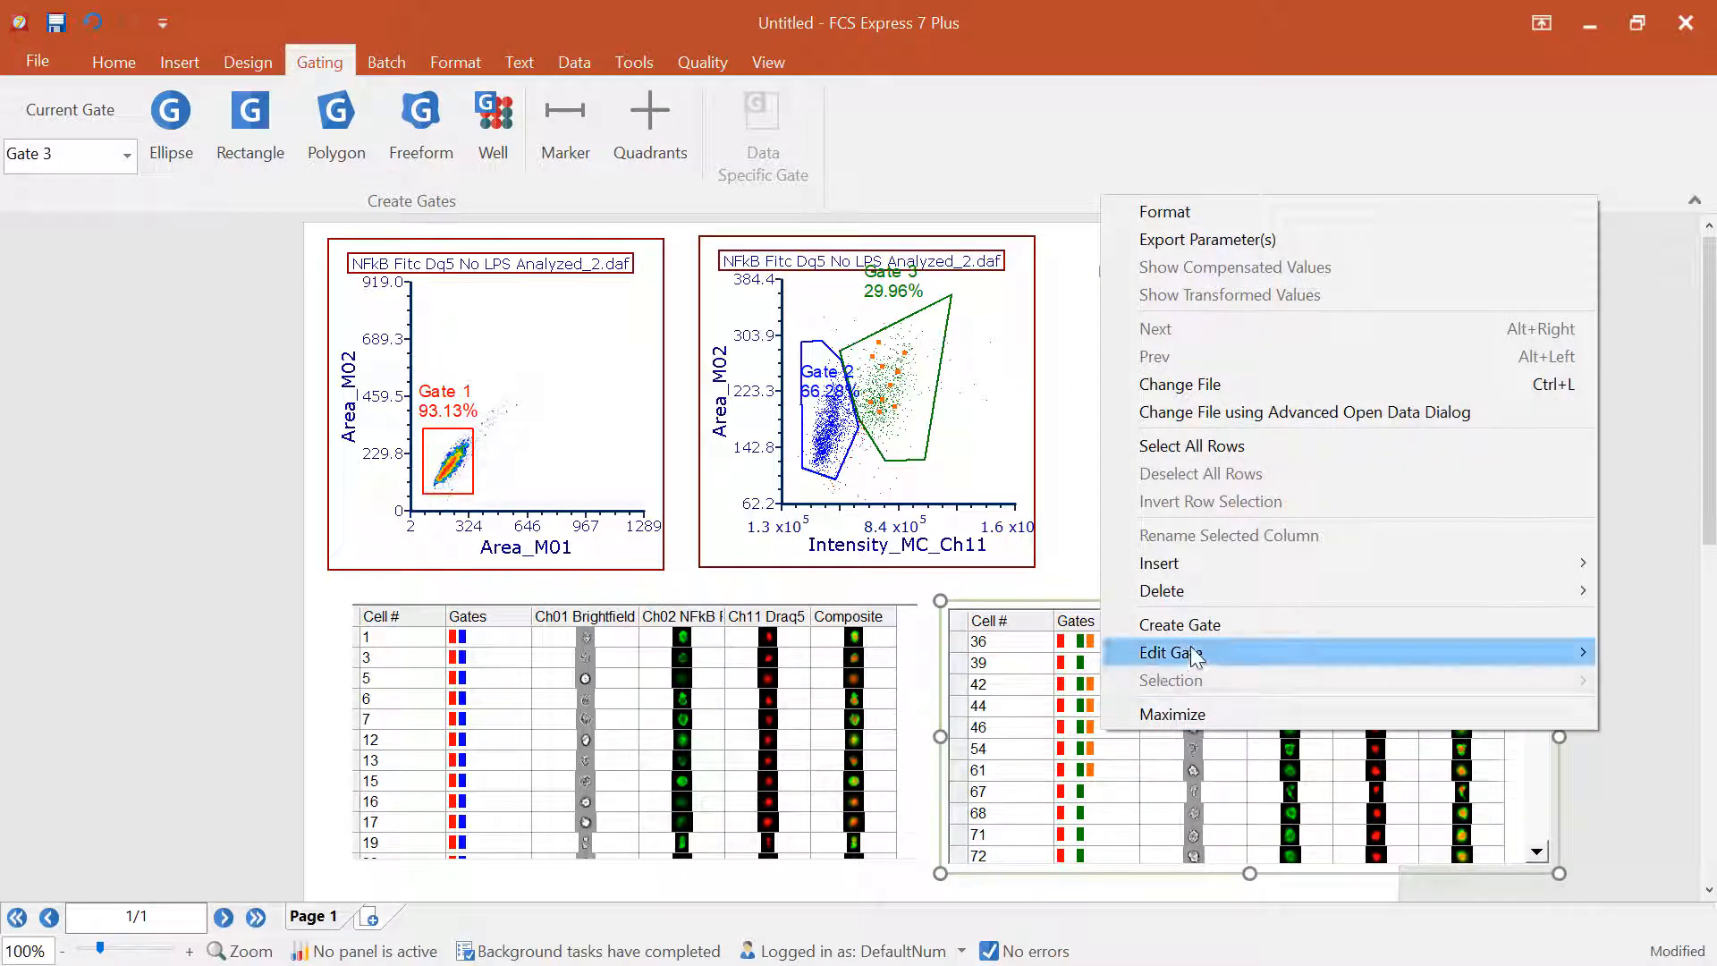
{"action": "mouse_move", "coordinate": [1186, 654]}
{"action": "left_click", "coordinate": [1021, 653]}
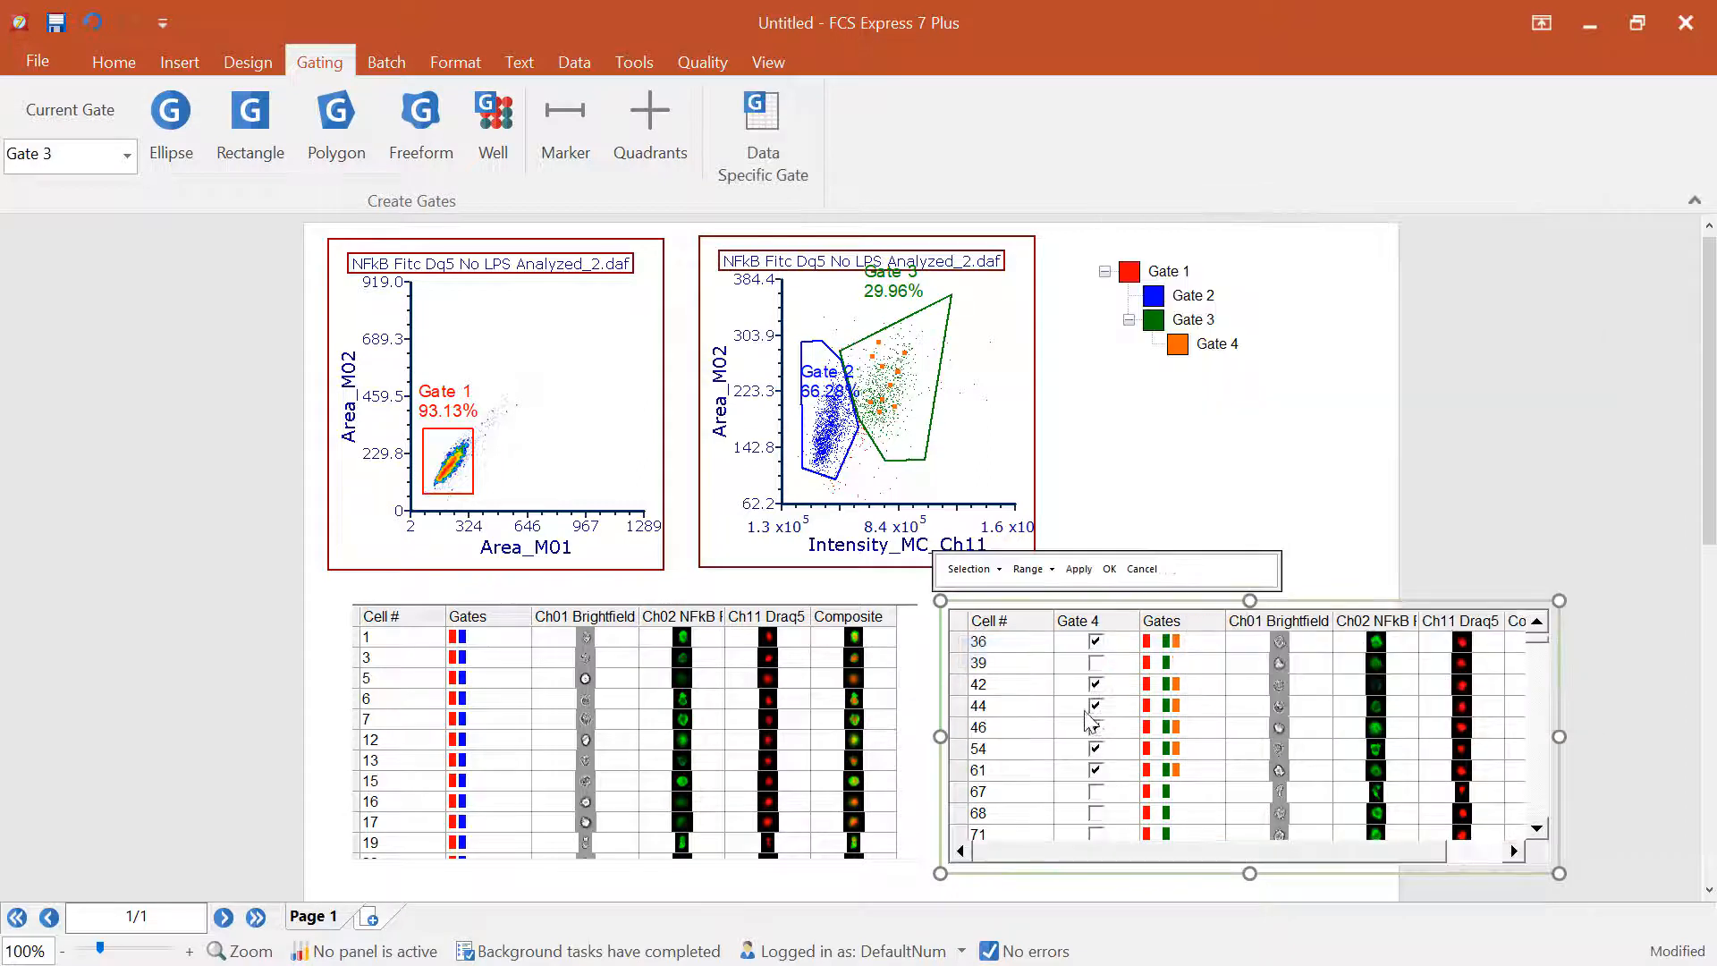
{"action": "left_click", "coordinate": [1097, 685]}
{"action": "left_click", "coordinate": [1098, 664]}
{"action": "left_click", "coordinate": [1097, 663]}
{"action": "left_click", "coordinate": [1096, 684]}
{"action": "left_click", "coordinate": [1096, 705]}
{"action": "left_click", "coordinate": [1097, 792]}
{"action": "left_click", "coordinate": [1097, 813]}
Add cells 76, 79, 80 and 82 to Gate 4, apply the changes and finish editing the gate.
{"action": "scroll", "coordinate": [1100, 818], "scroll_direction": "down", "scroll_amount": 3}
{"action": "left_click", "coordinate": [1097, 748]}
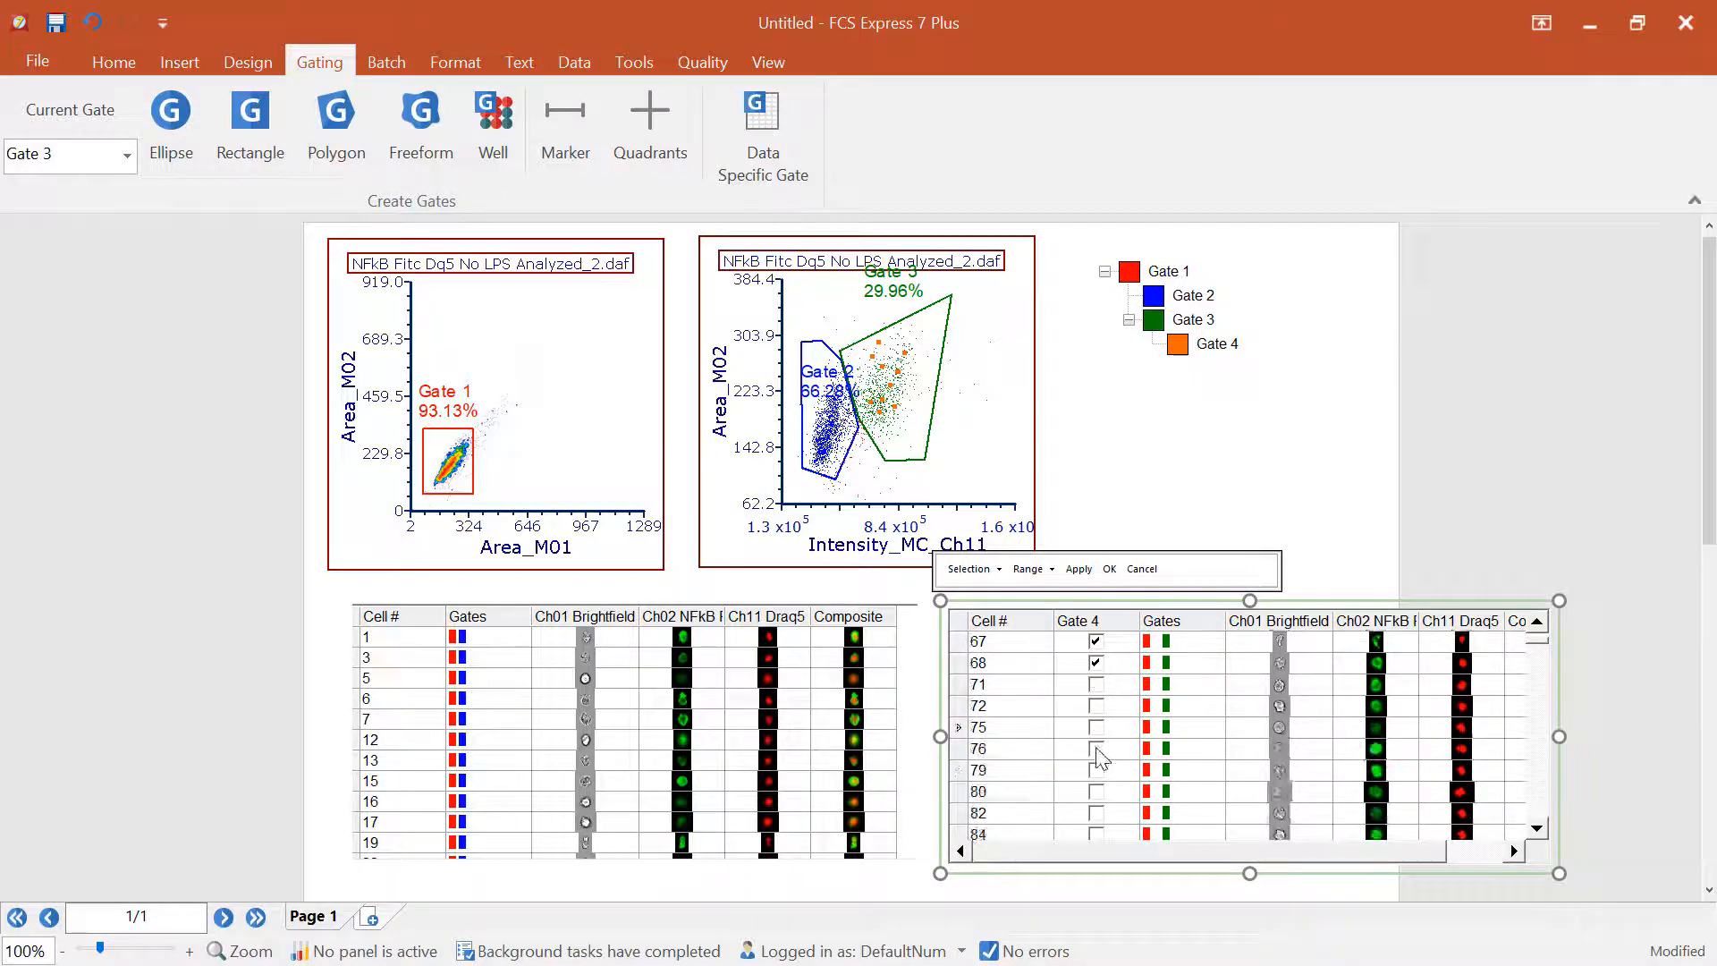
{"action": "left_click", "coordinate": [1097, 770]}
{"action": "left_click", "coordinate": [1097, 791]}
{"action": "left_click", "coordinate": [1097, 813]}
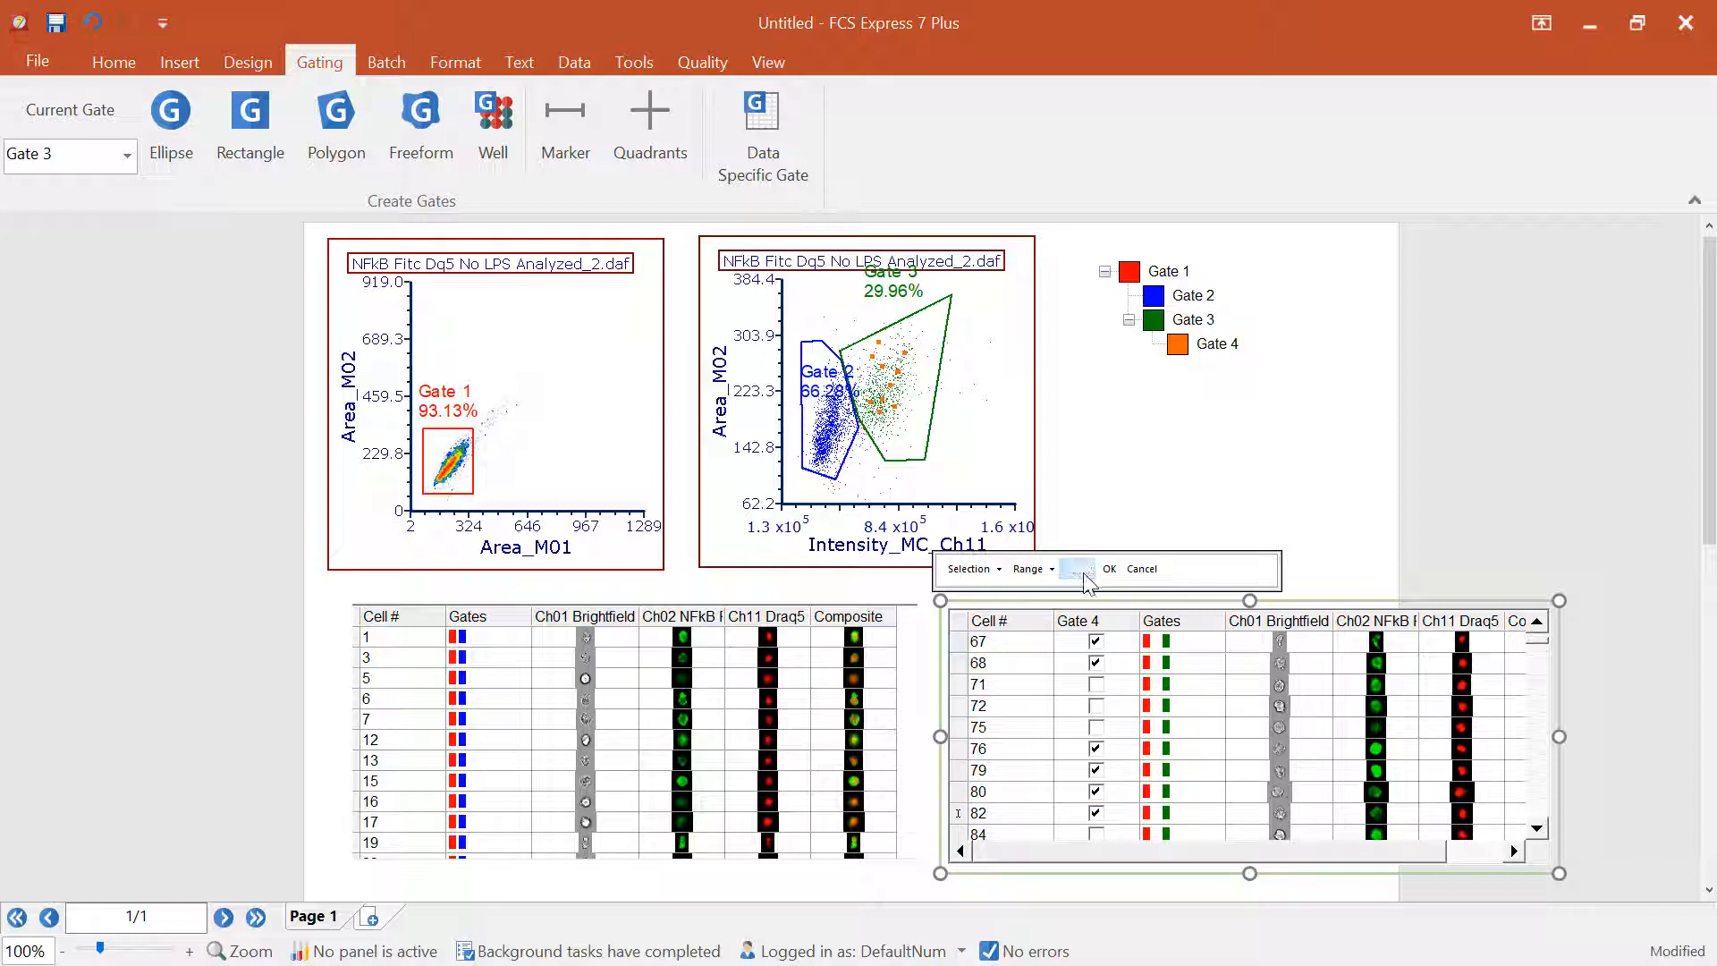
{"action": "left_click", "coordinate": [1079, 569]}
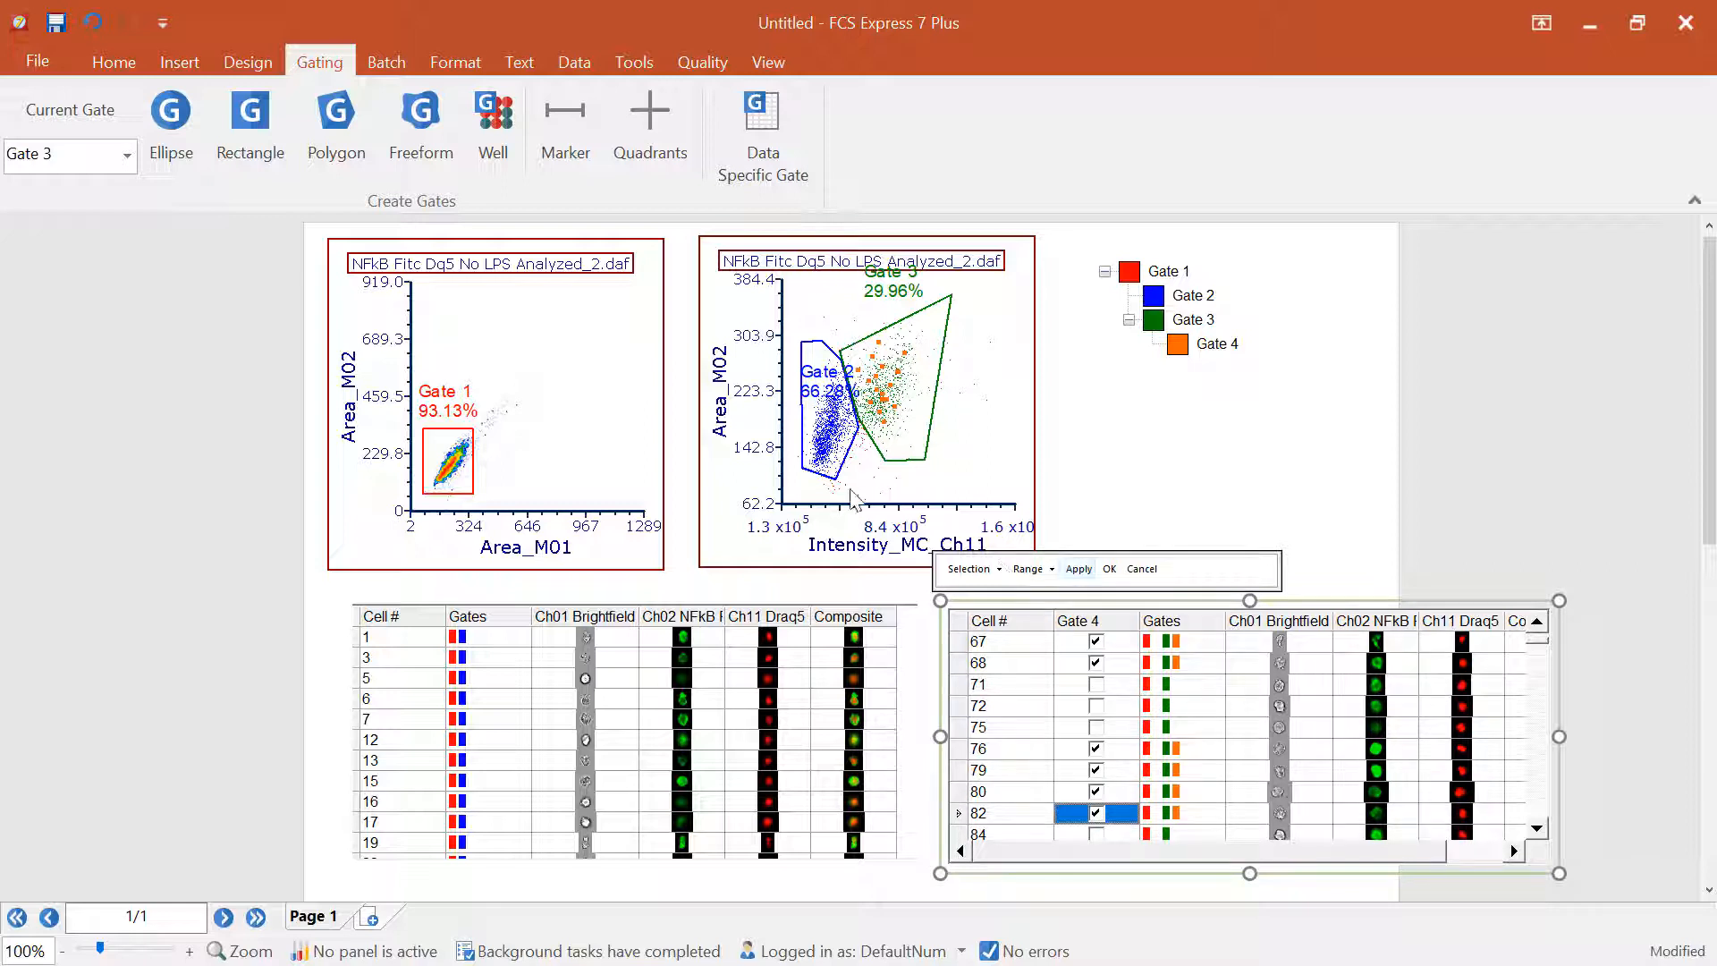
{"action": "left_click", "coordinate": [1111, 570]}
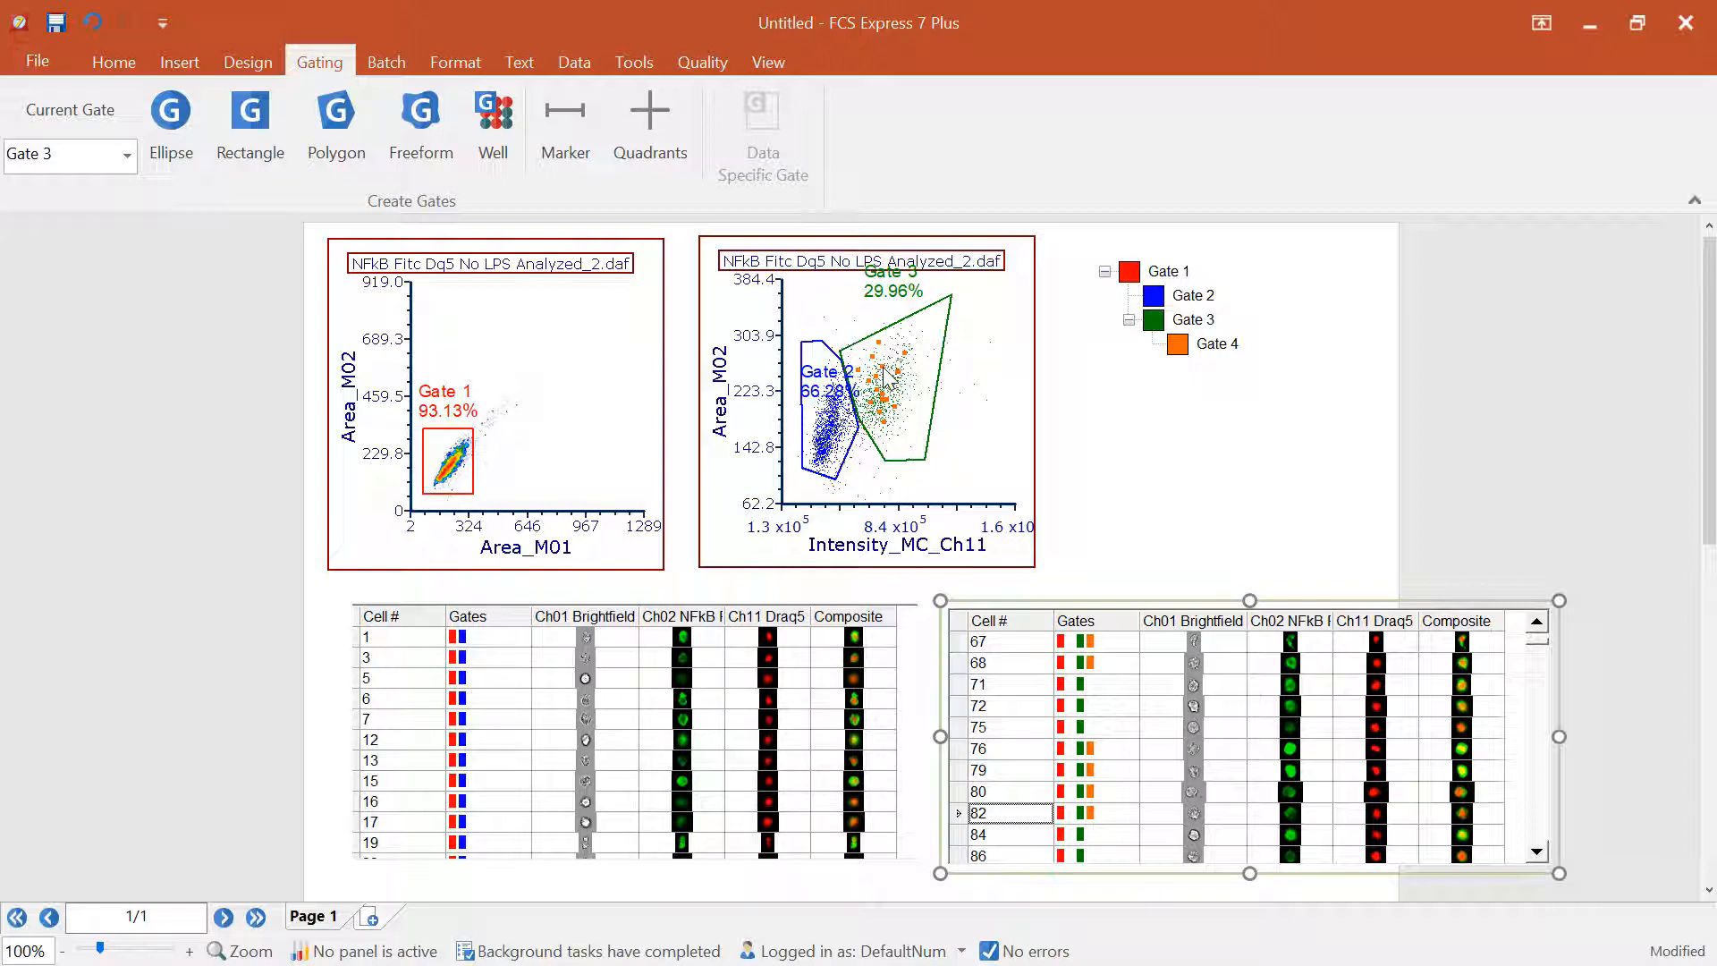
Try Area_M01 on the Y axis and Area_M03 on the X axis of the second scatter plot, and rescale its axes.
{"action": "left_click", "coordinate": [518, 737]}
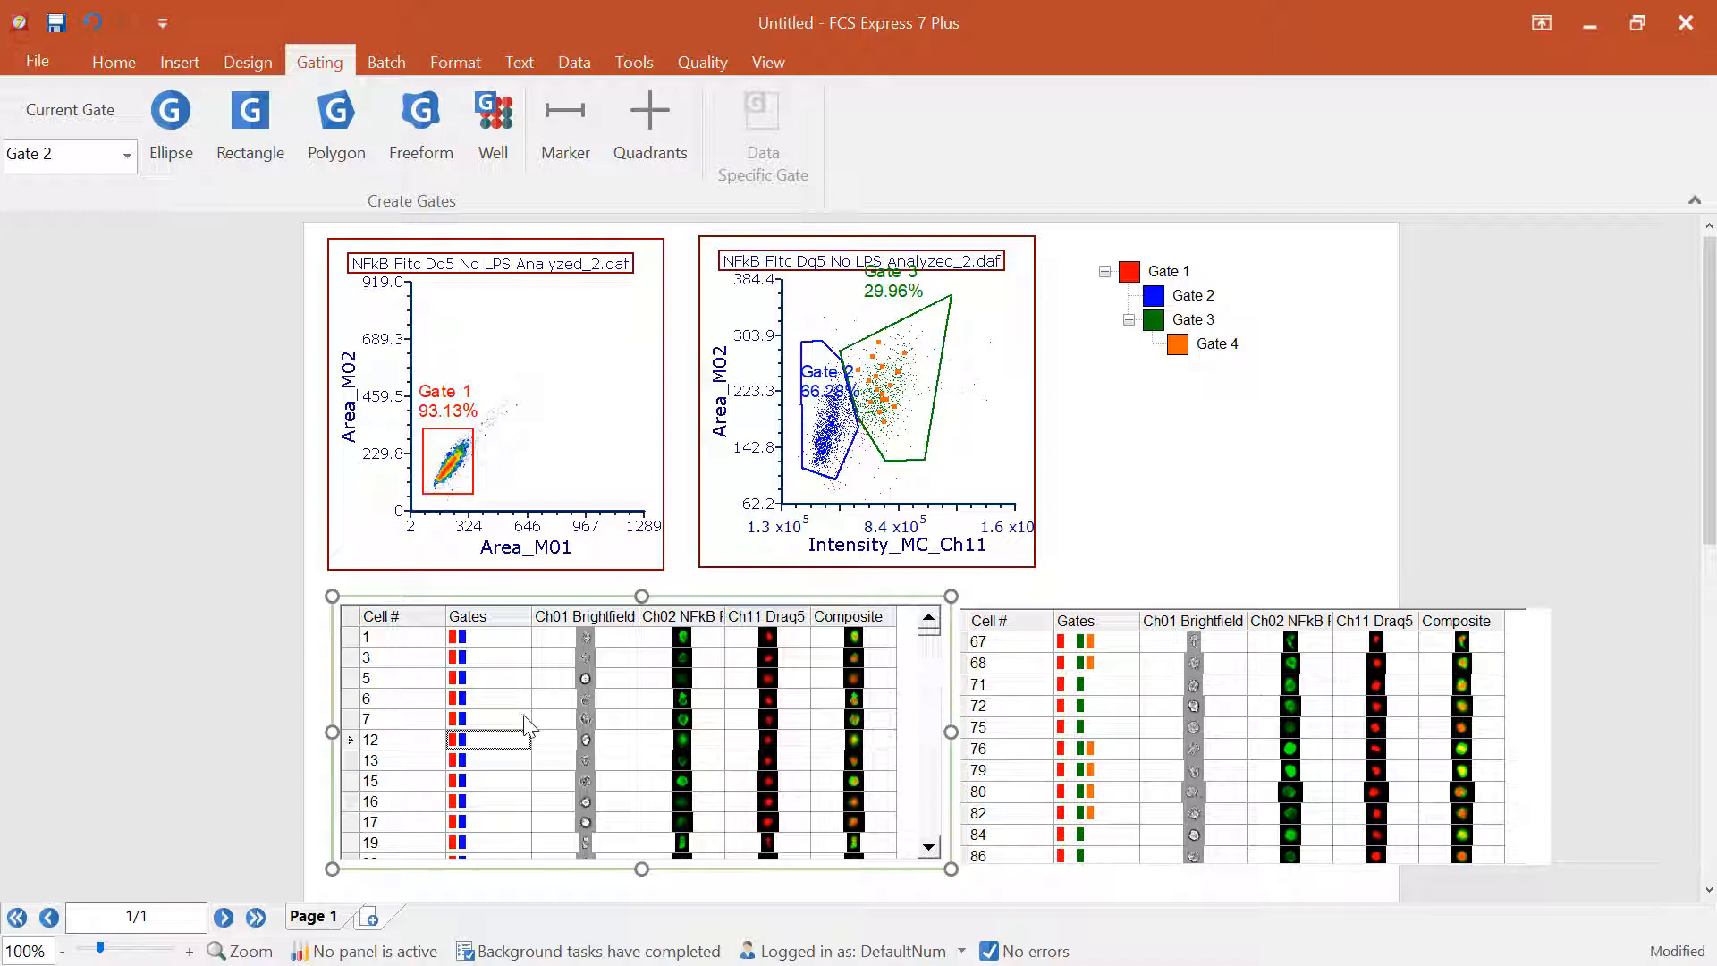
{"action": "left_click", "coordinate": [732, 394]}
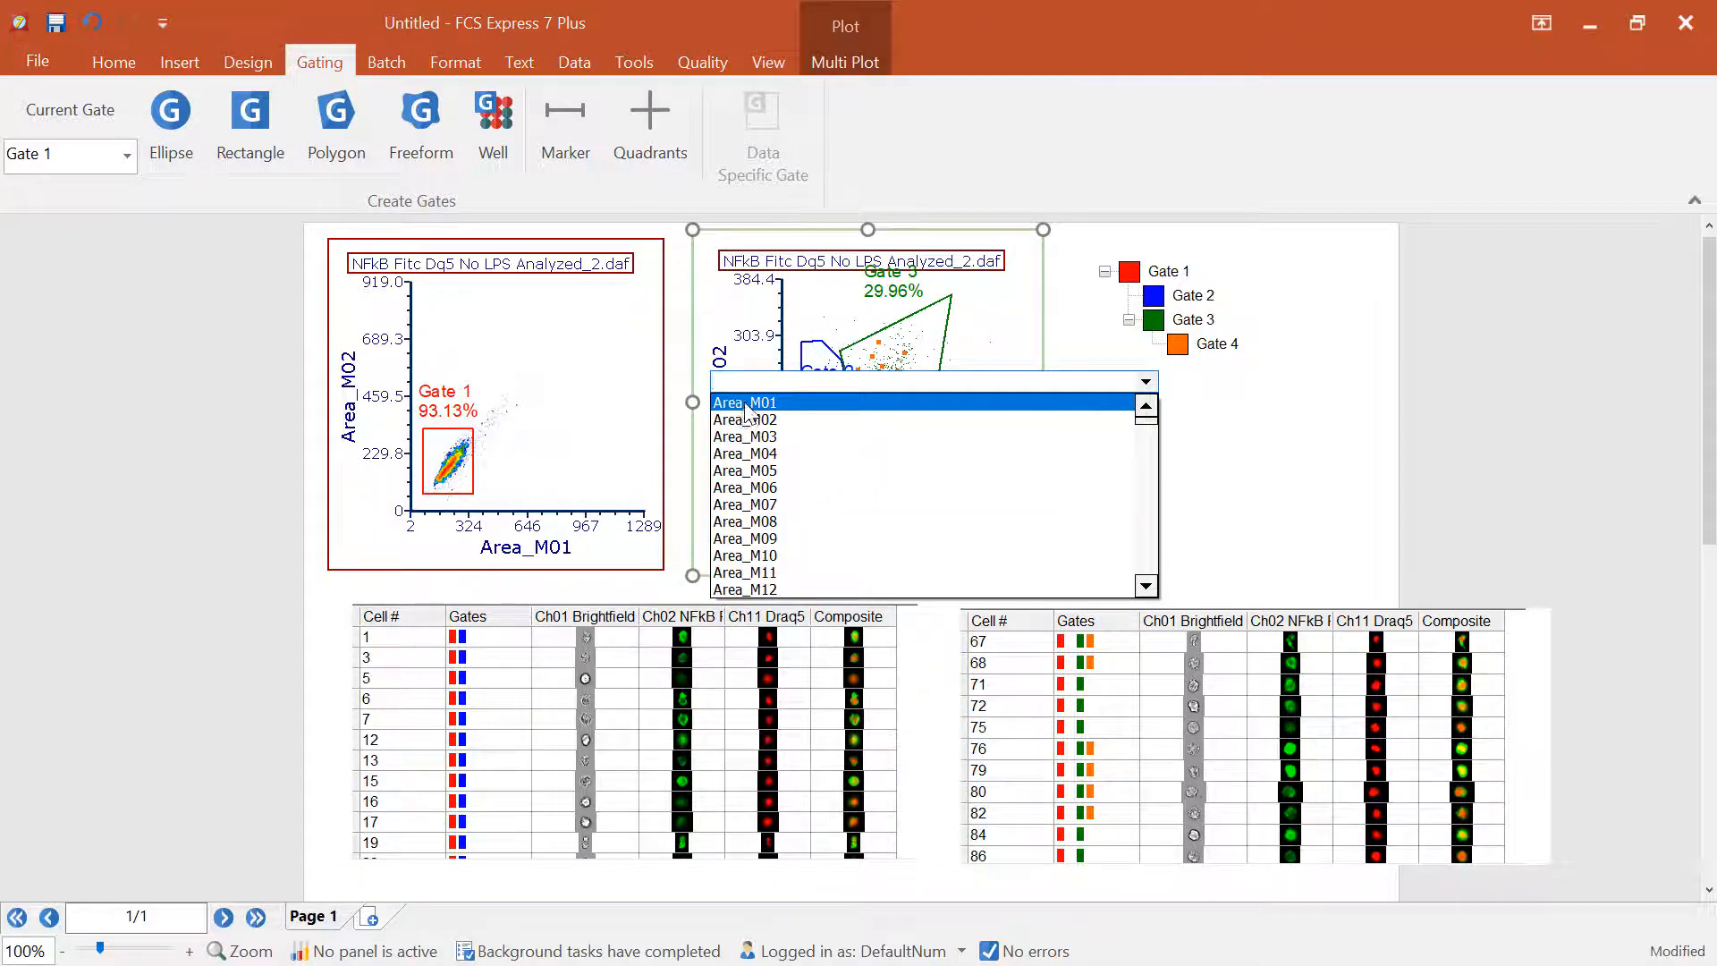
{"action": "left_click", "coordinate": [749, 404]}
{"action": "left_click", "coordinate": [855, 546]}
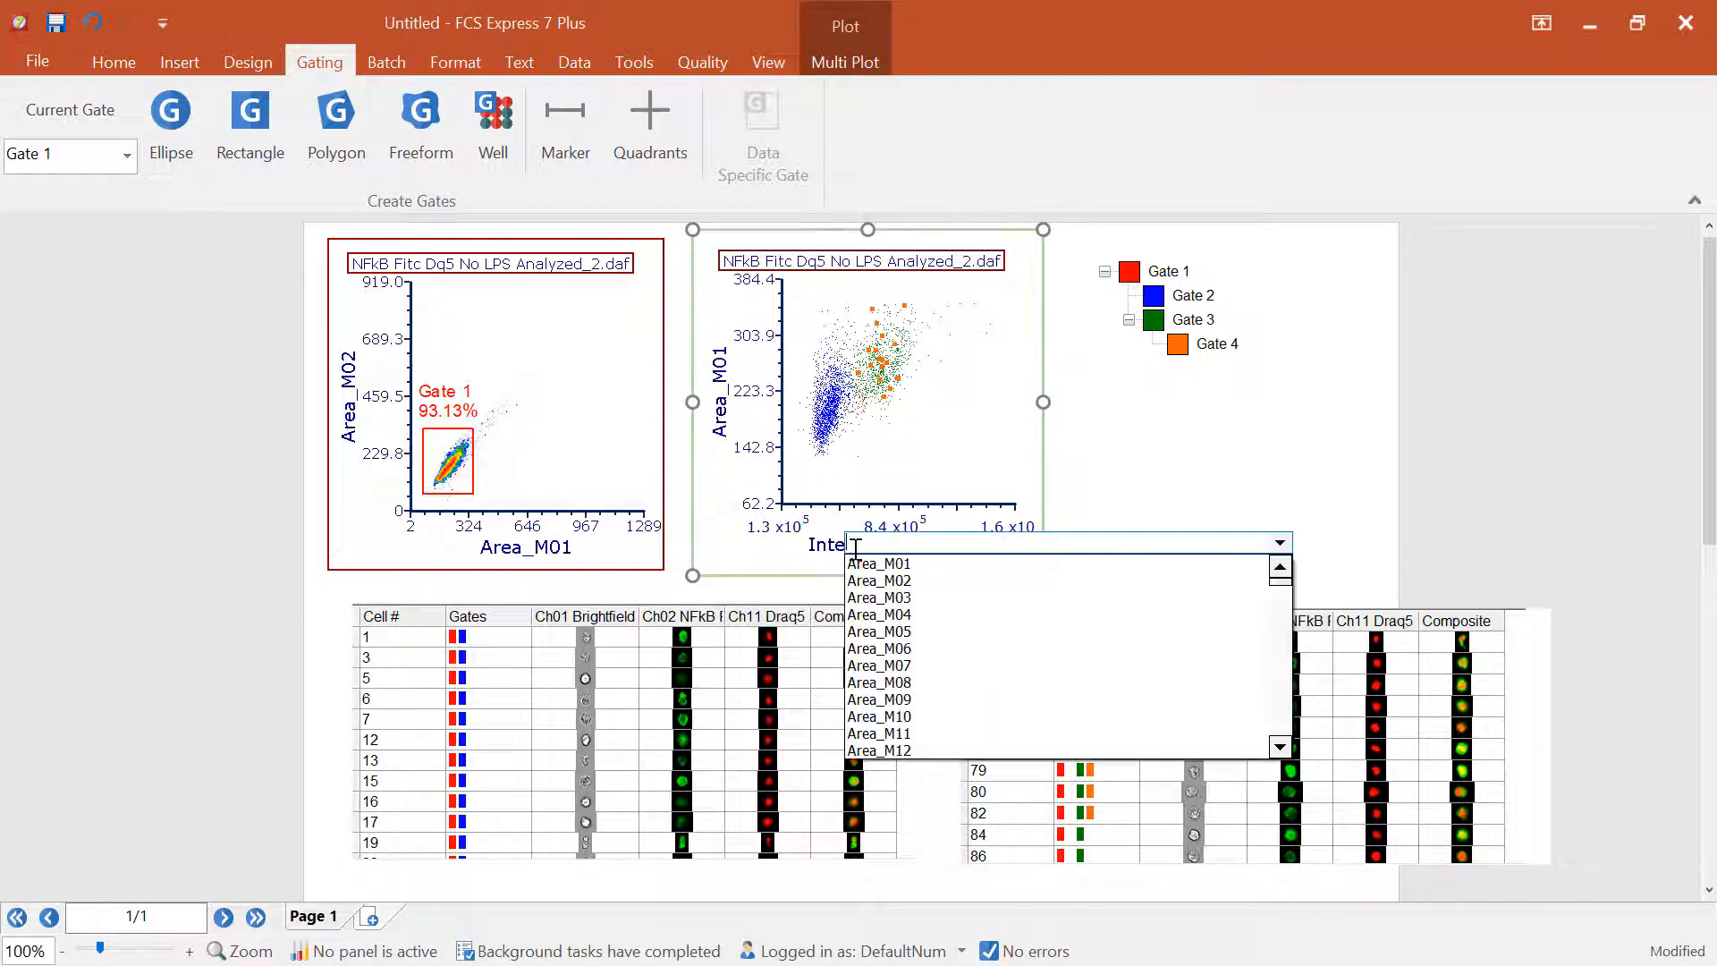
{"action": "left_click", "coordinate": [876, 599]}
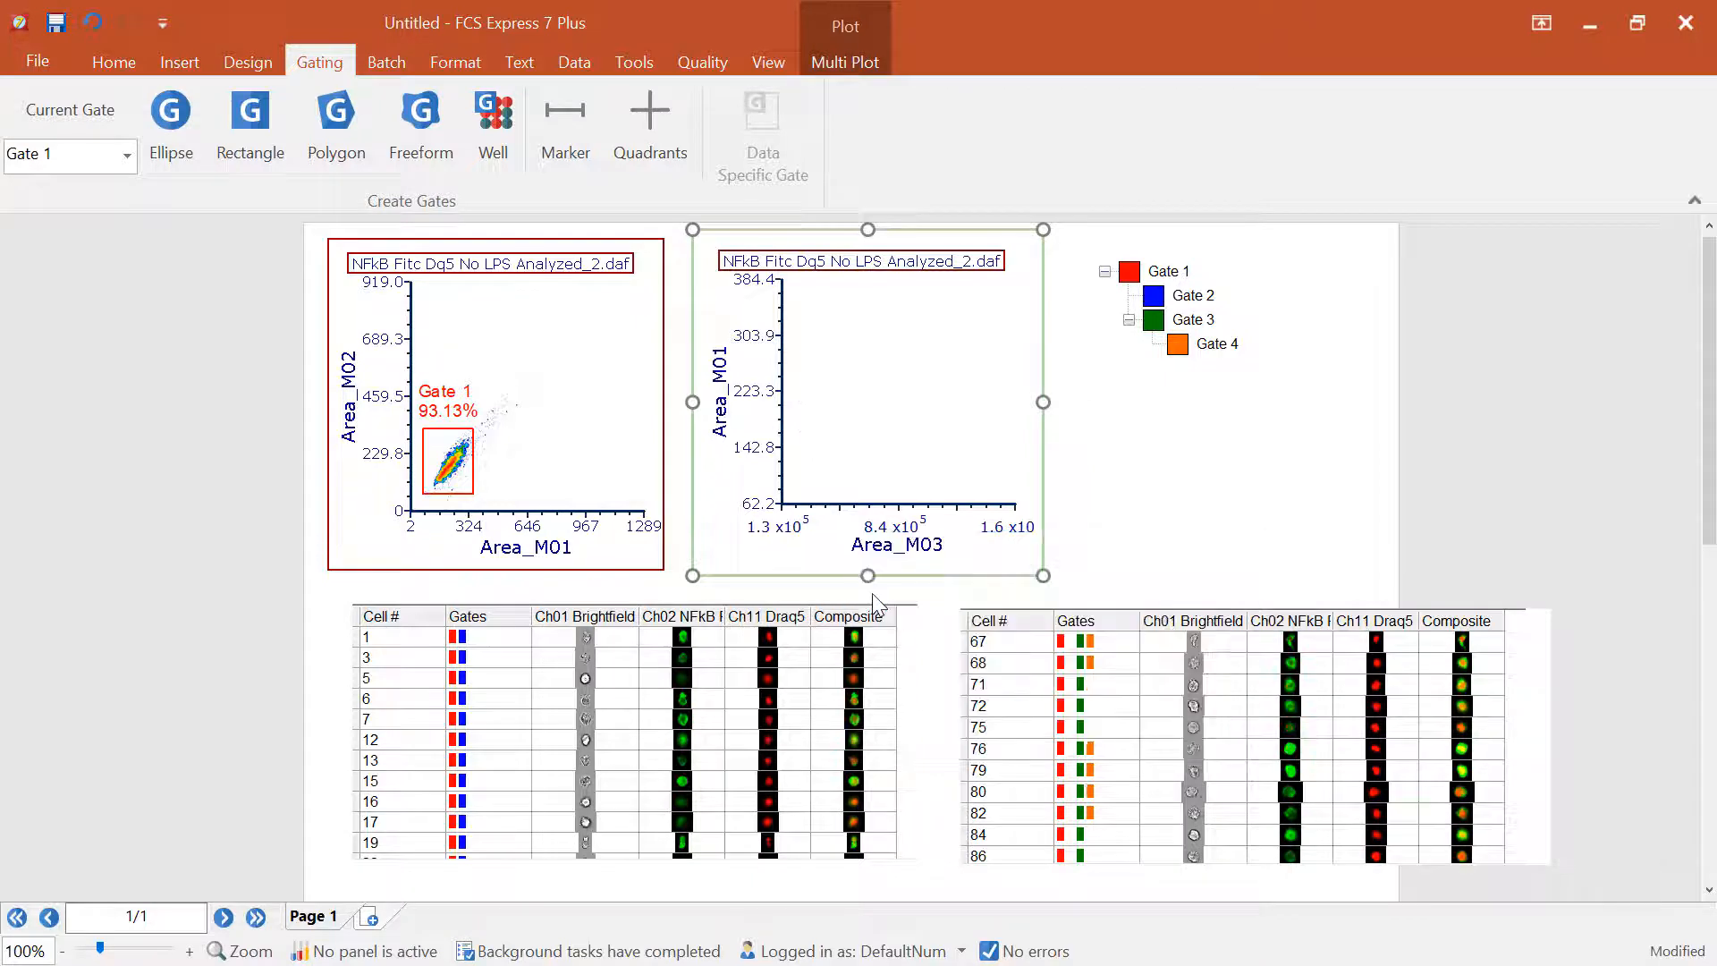
{"action": "right_click", "coordinate": [918, 427]}
{"action": "left_click", "coordinate": [1019, 809]}
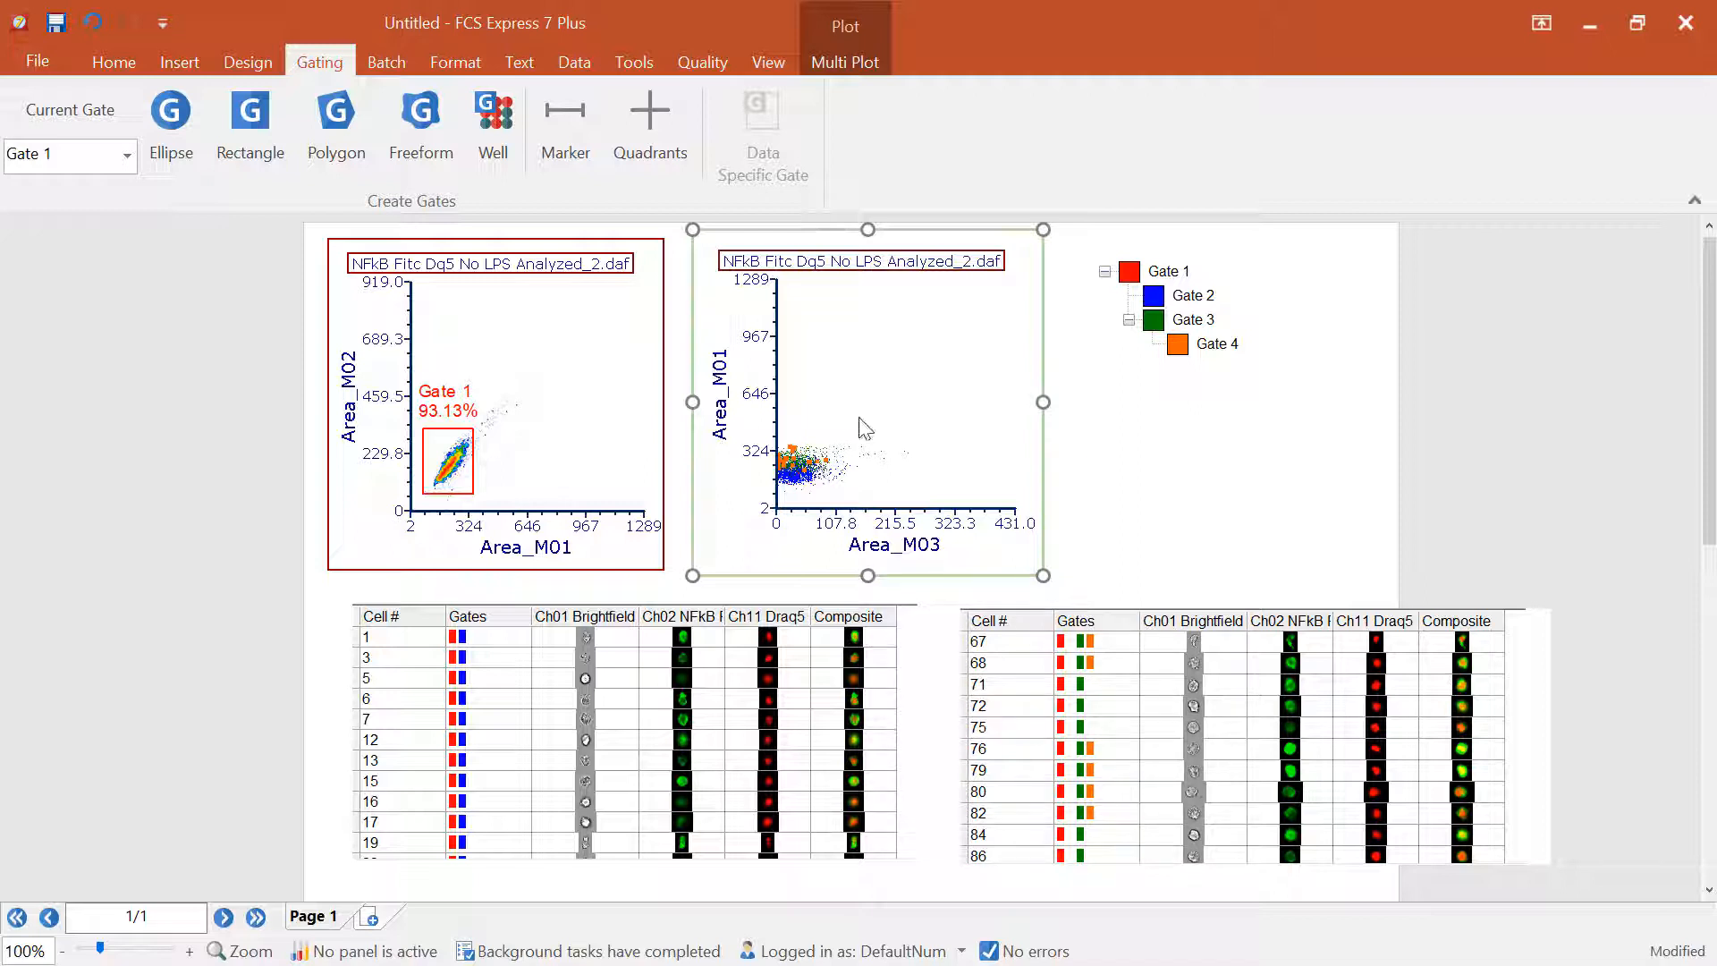
Undo the axis rescaling and both parameter changes on the second scatter plot.
{"action": "left_click", "coordinate": [98, 27]}
{"action": "left_click", "coordinate": [98, 27]}
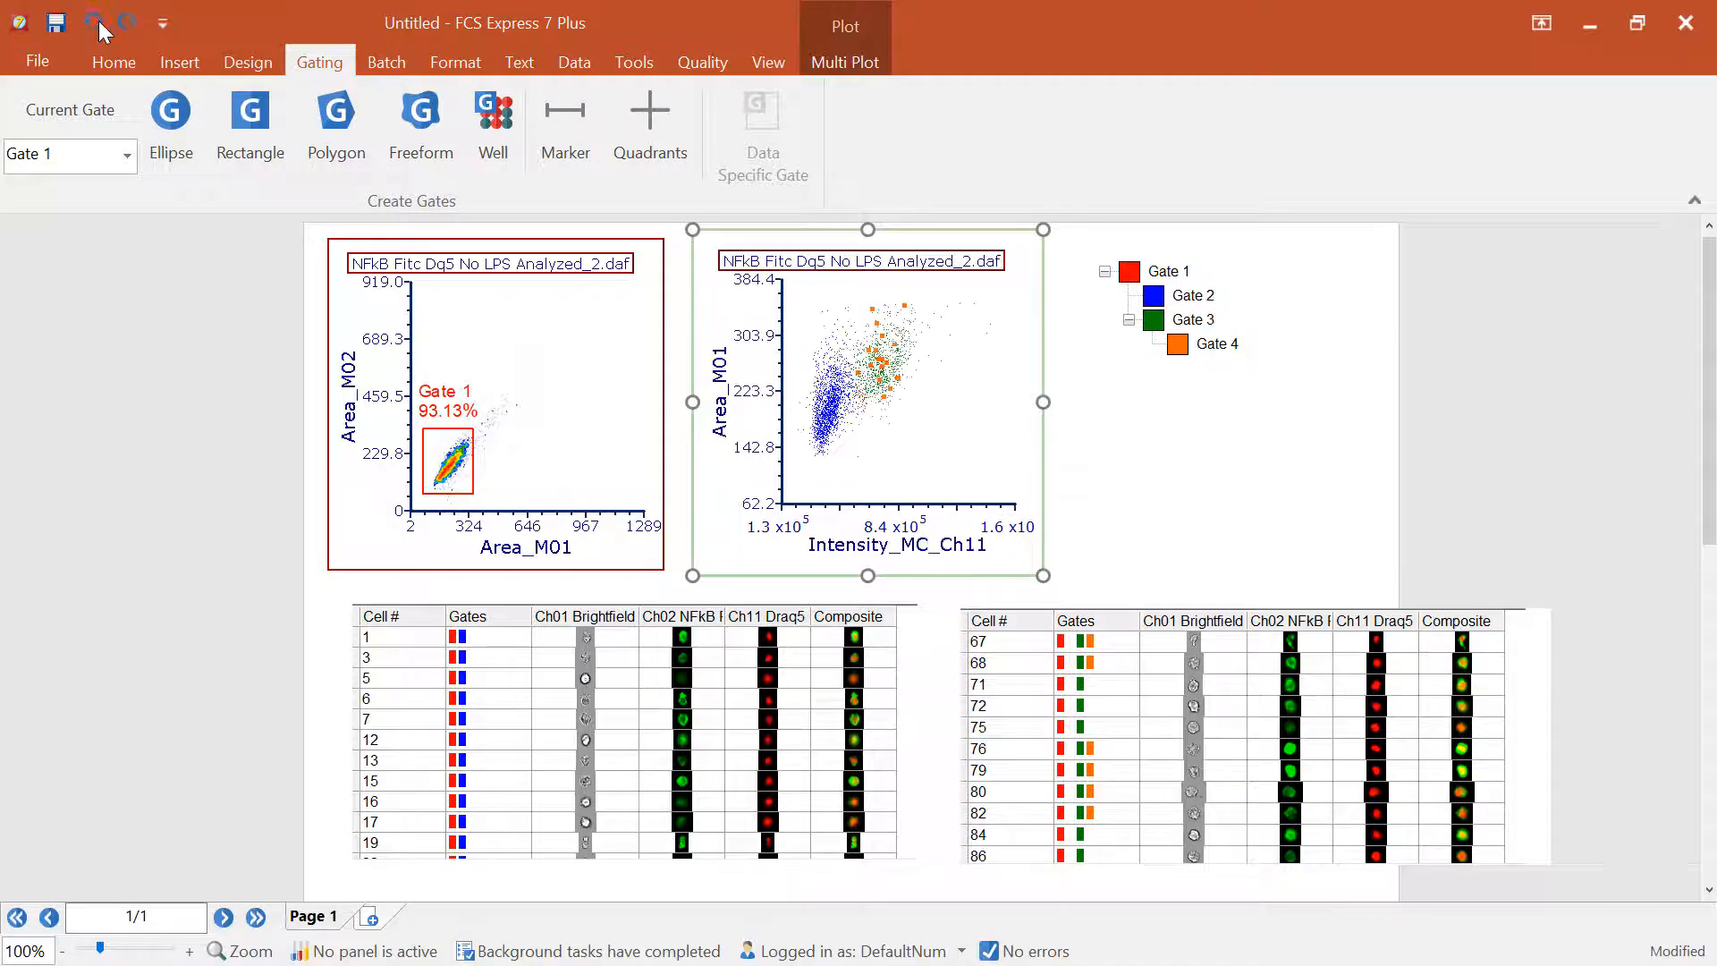
{"action": "left_click", "coordinate": [98, 25]}
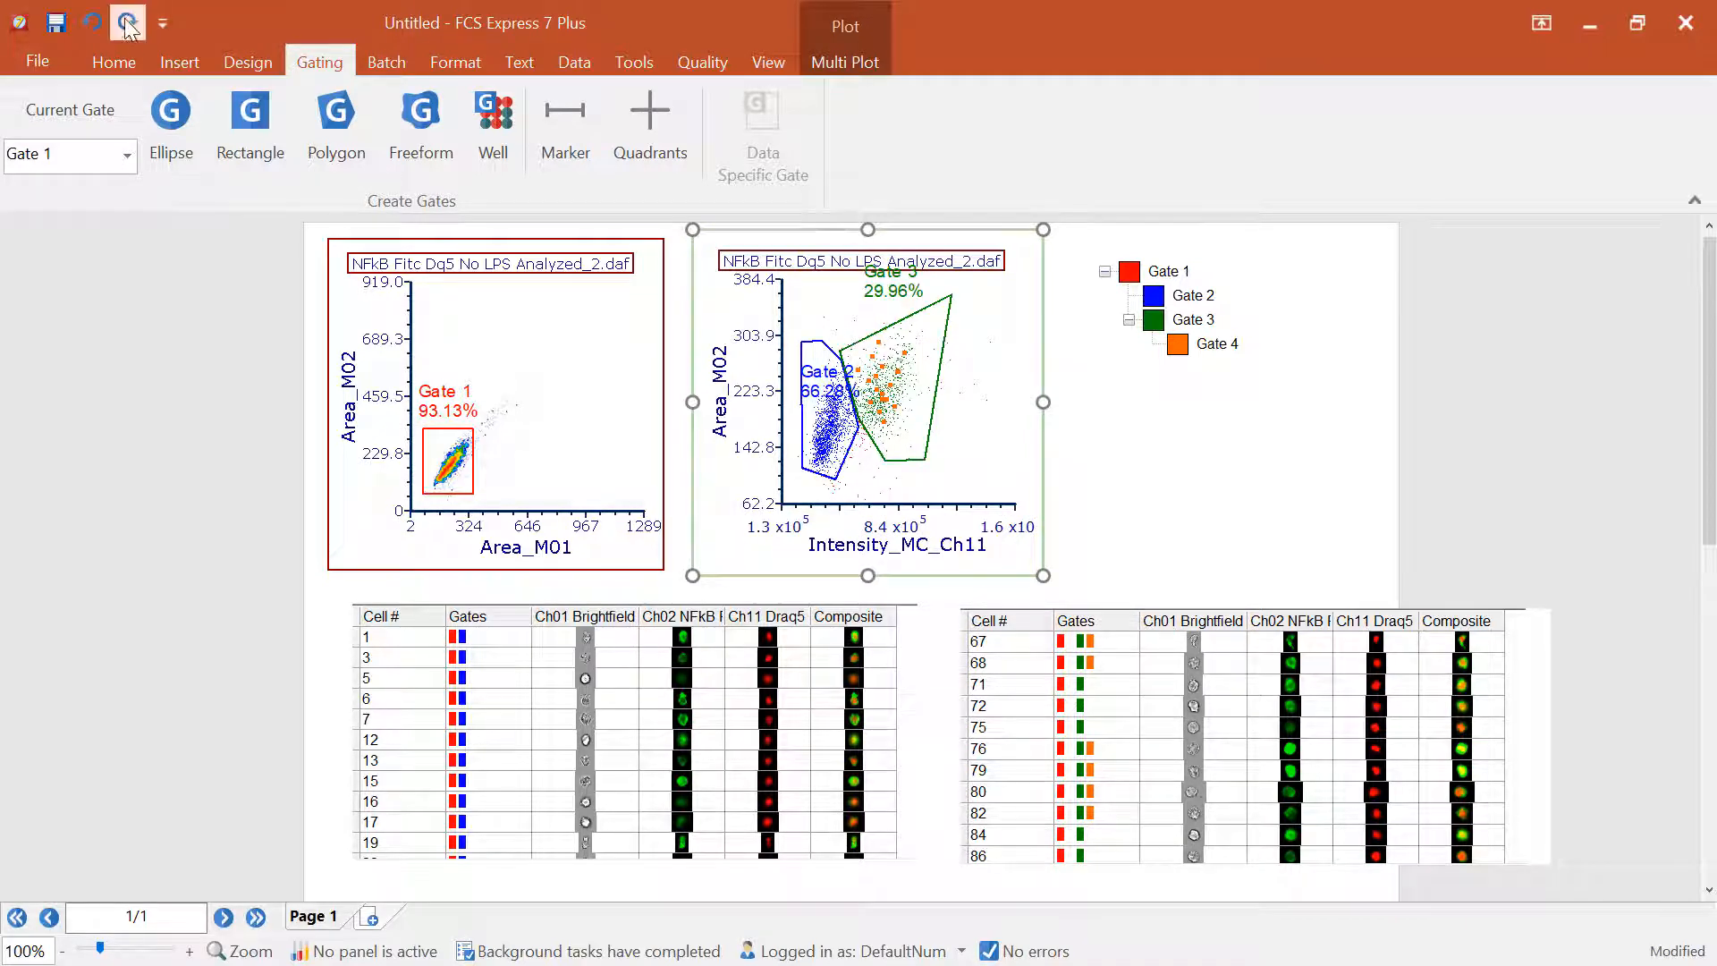
Deselect the layout objects and switch to the PowerPoint slide on working with Amnis data.
{"action": "left_click", "coordinate": [1239, 513]}
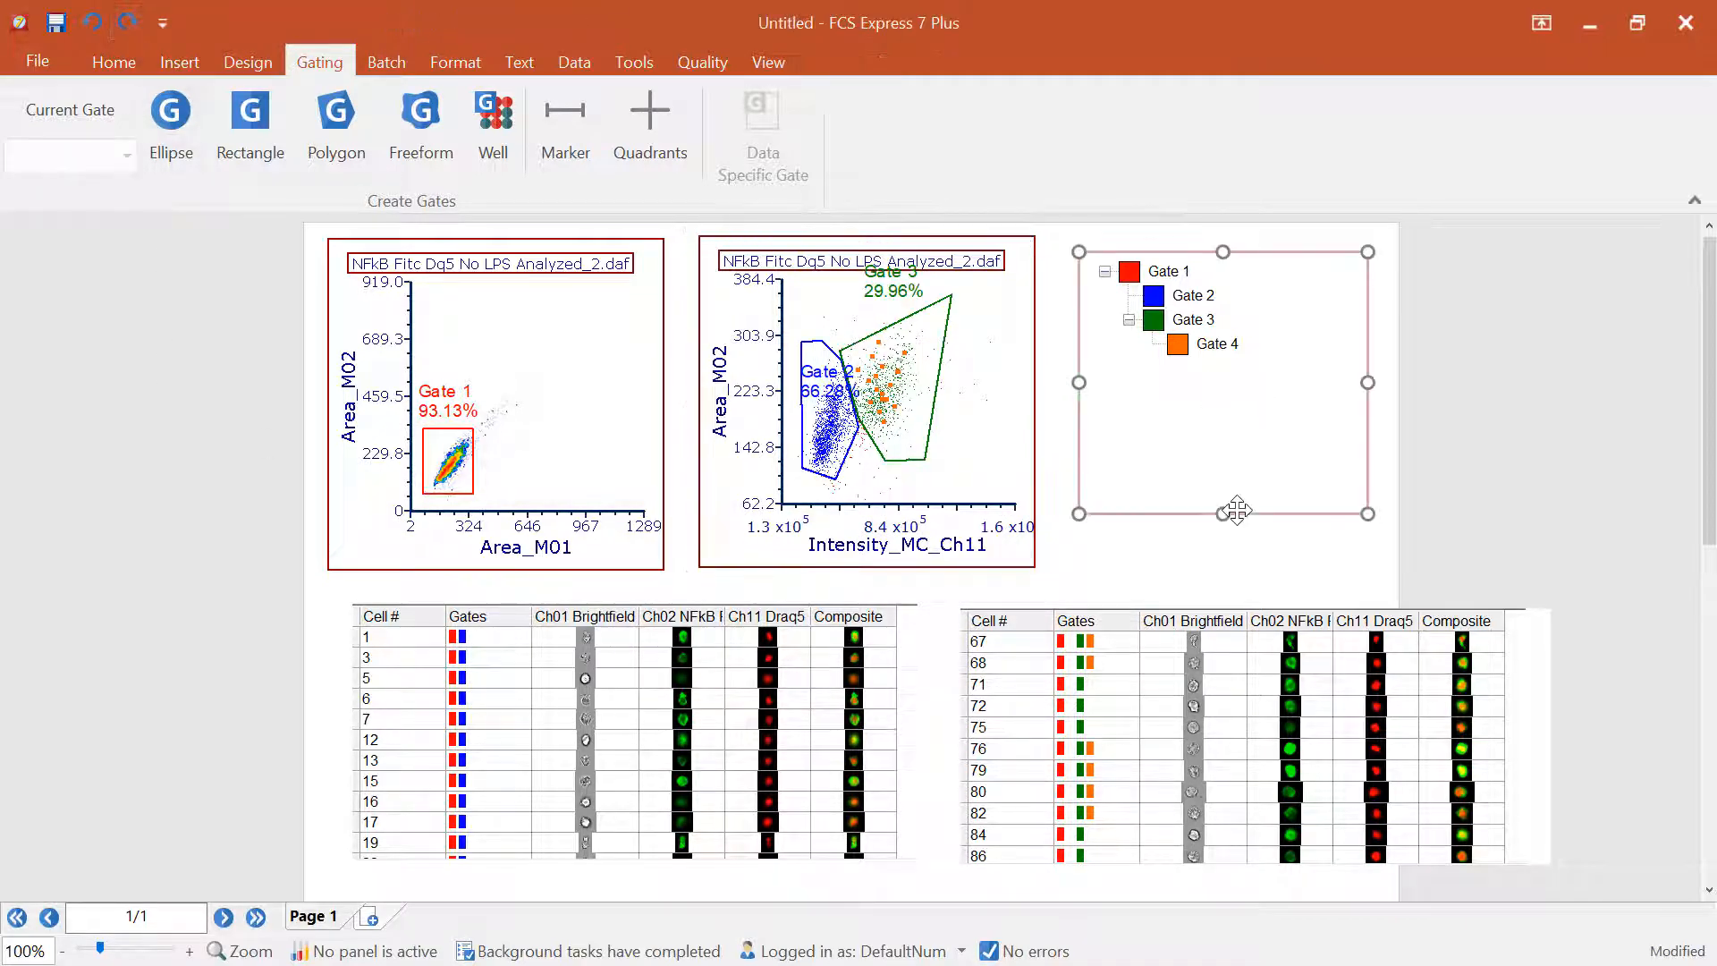
{"action": "left_click", "coordinate": [1480, 568]}
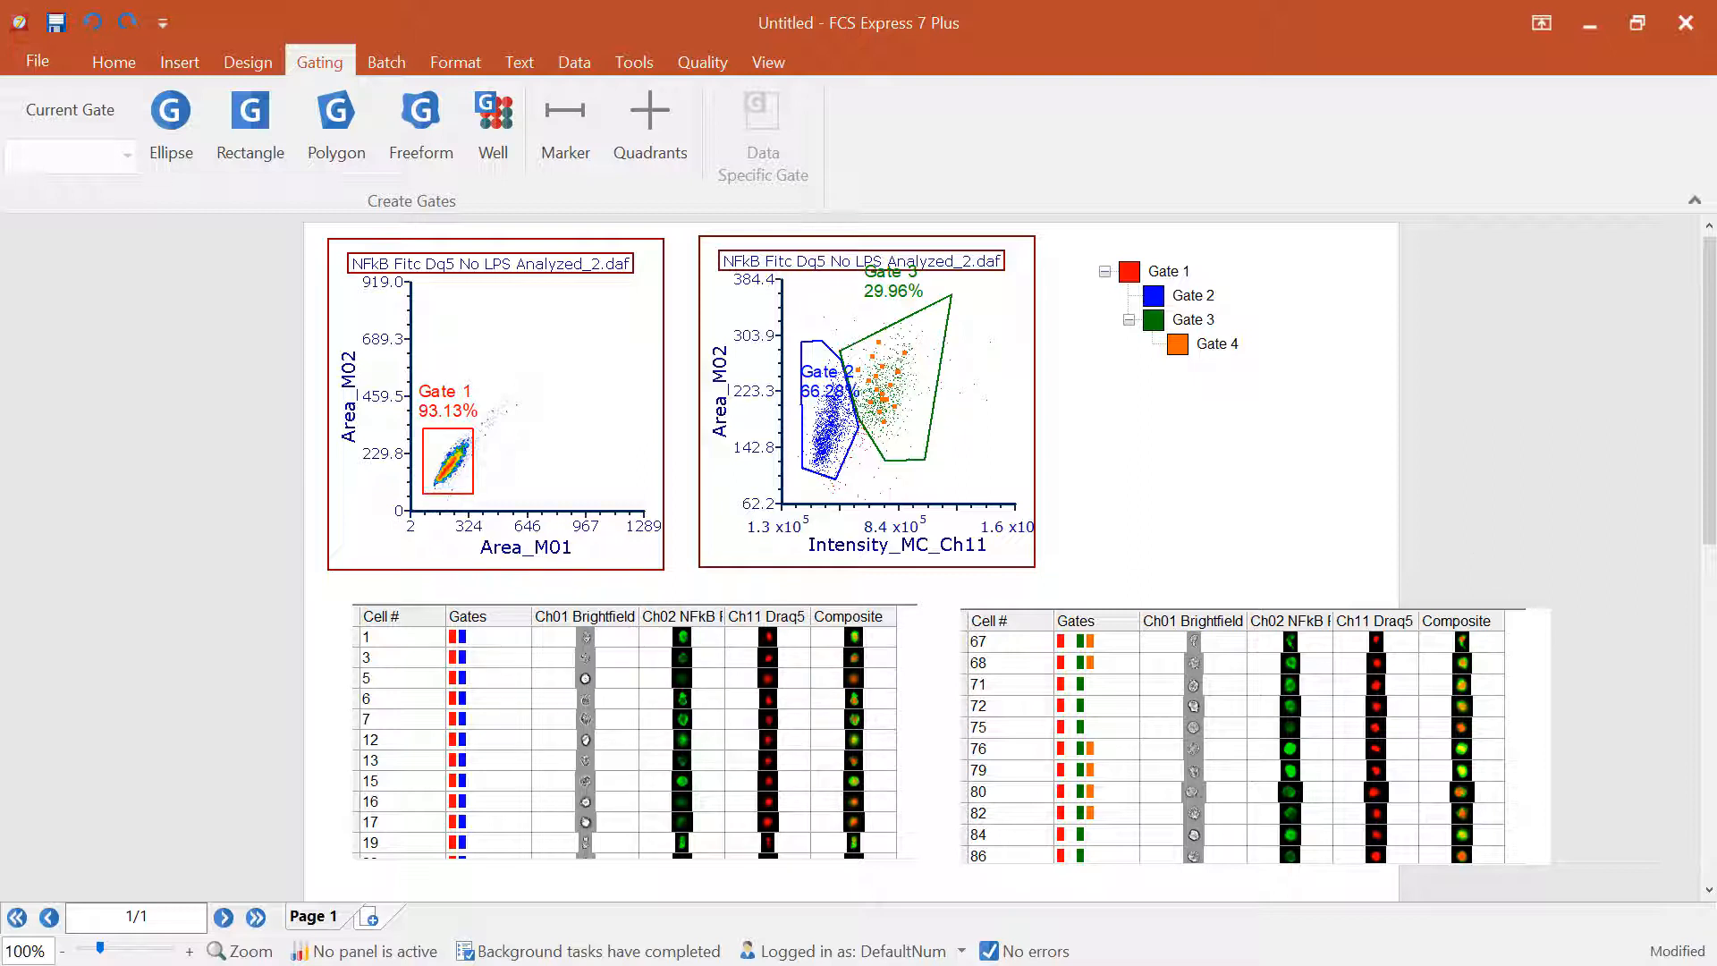
{"action": "key", "text": "alt+Tab"}
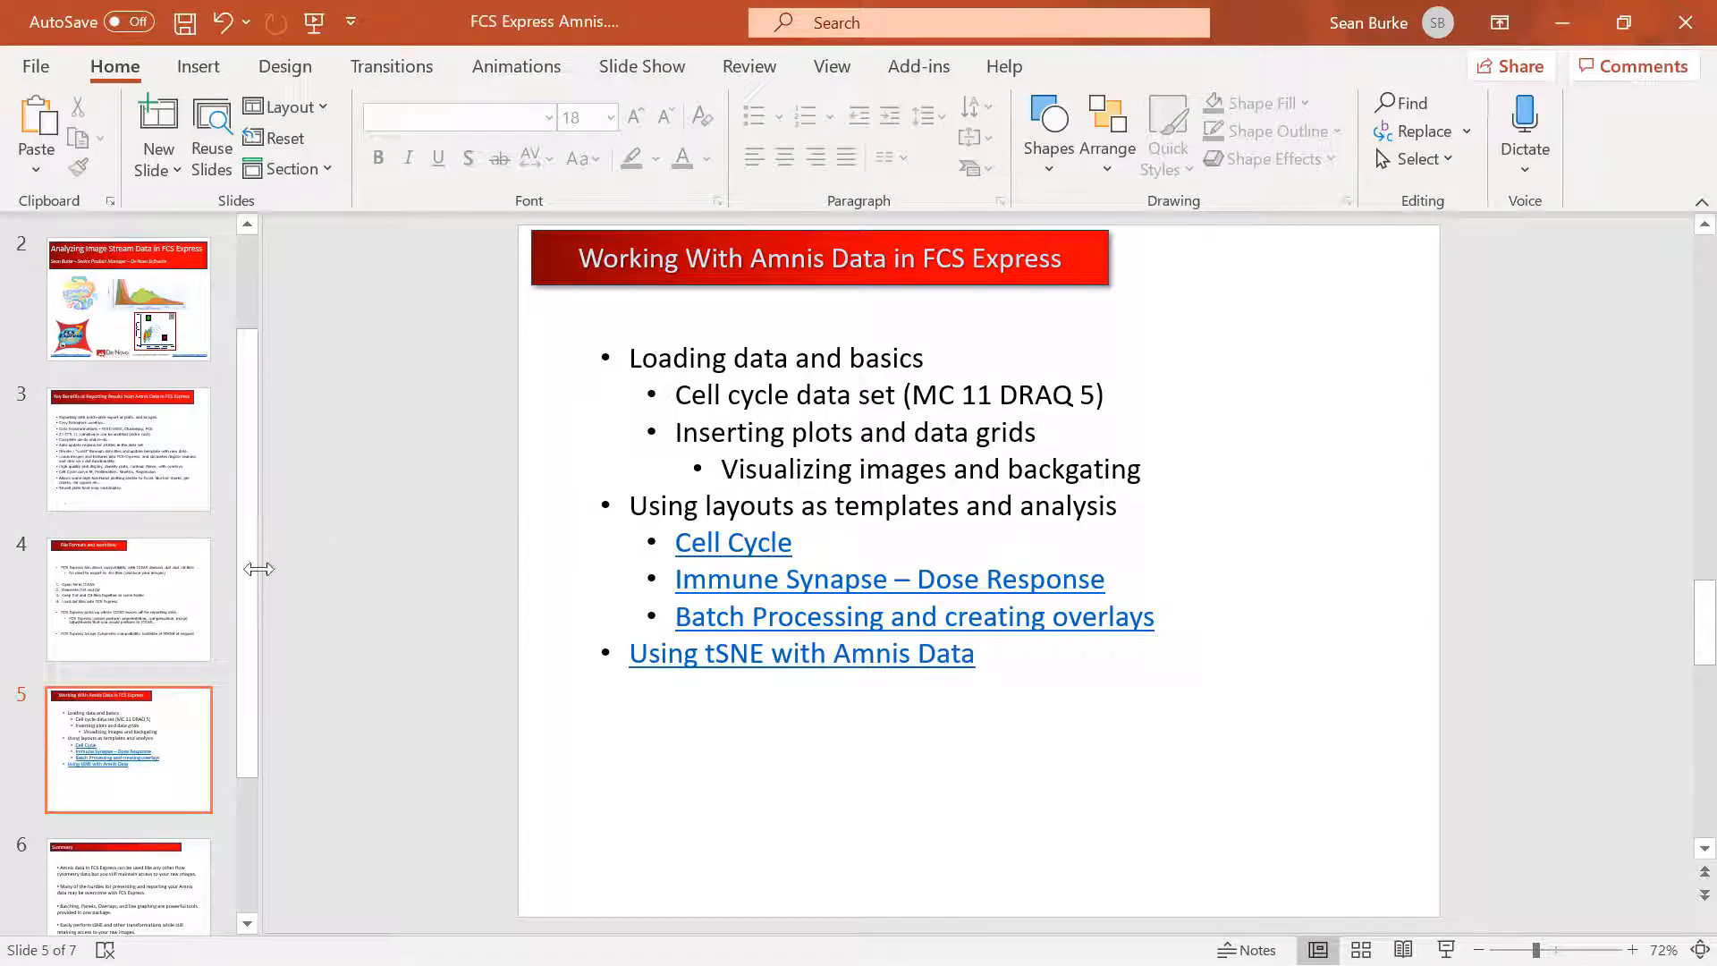
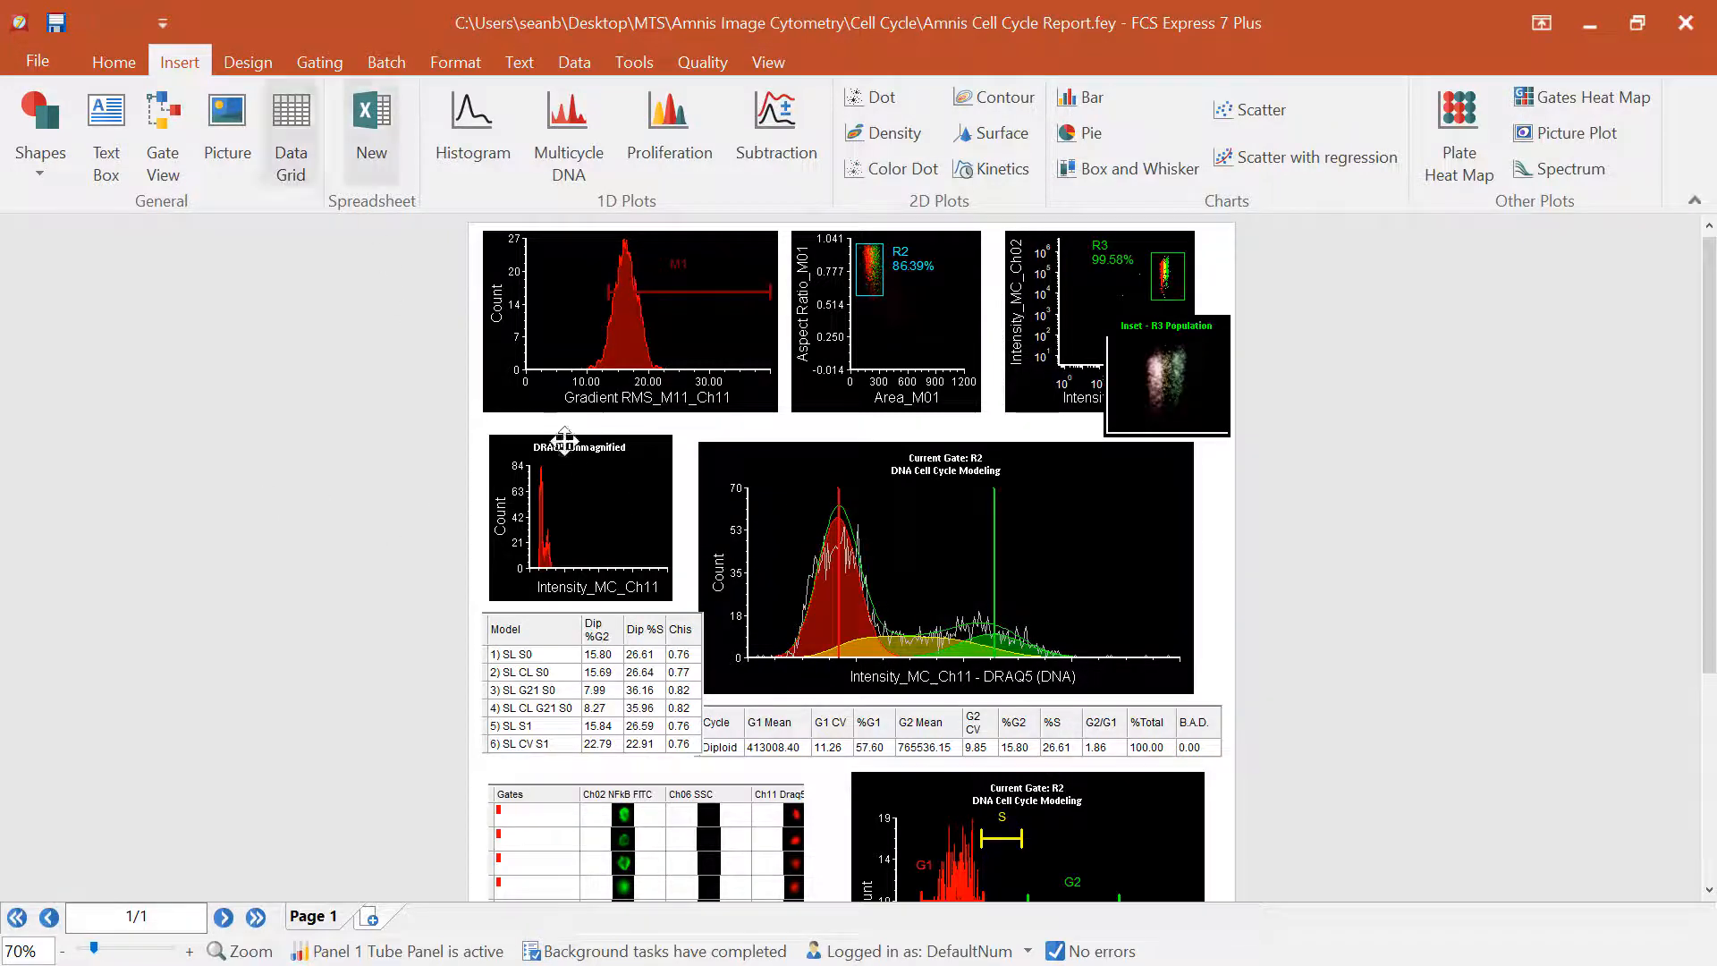
Insert a histogram in the empty area beside the DRAQ5 Unmagnified plot and set its X parameter to Intensity_MC_Ch11.
{"action": "left_click", "coordinate": [620, 490]}
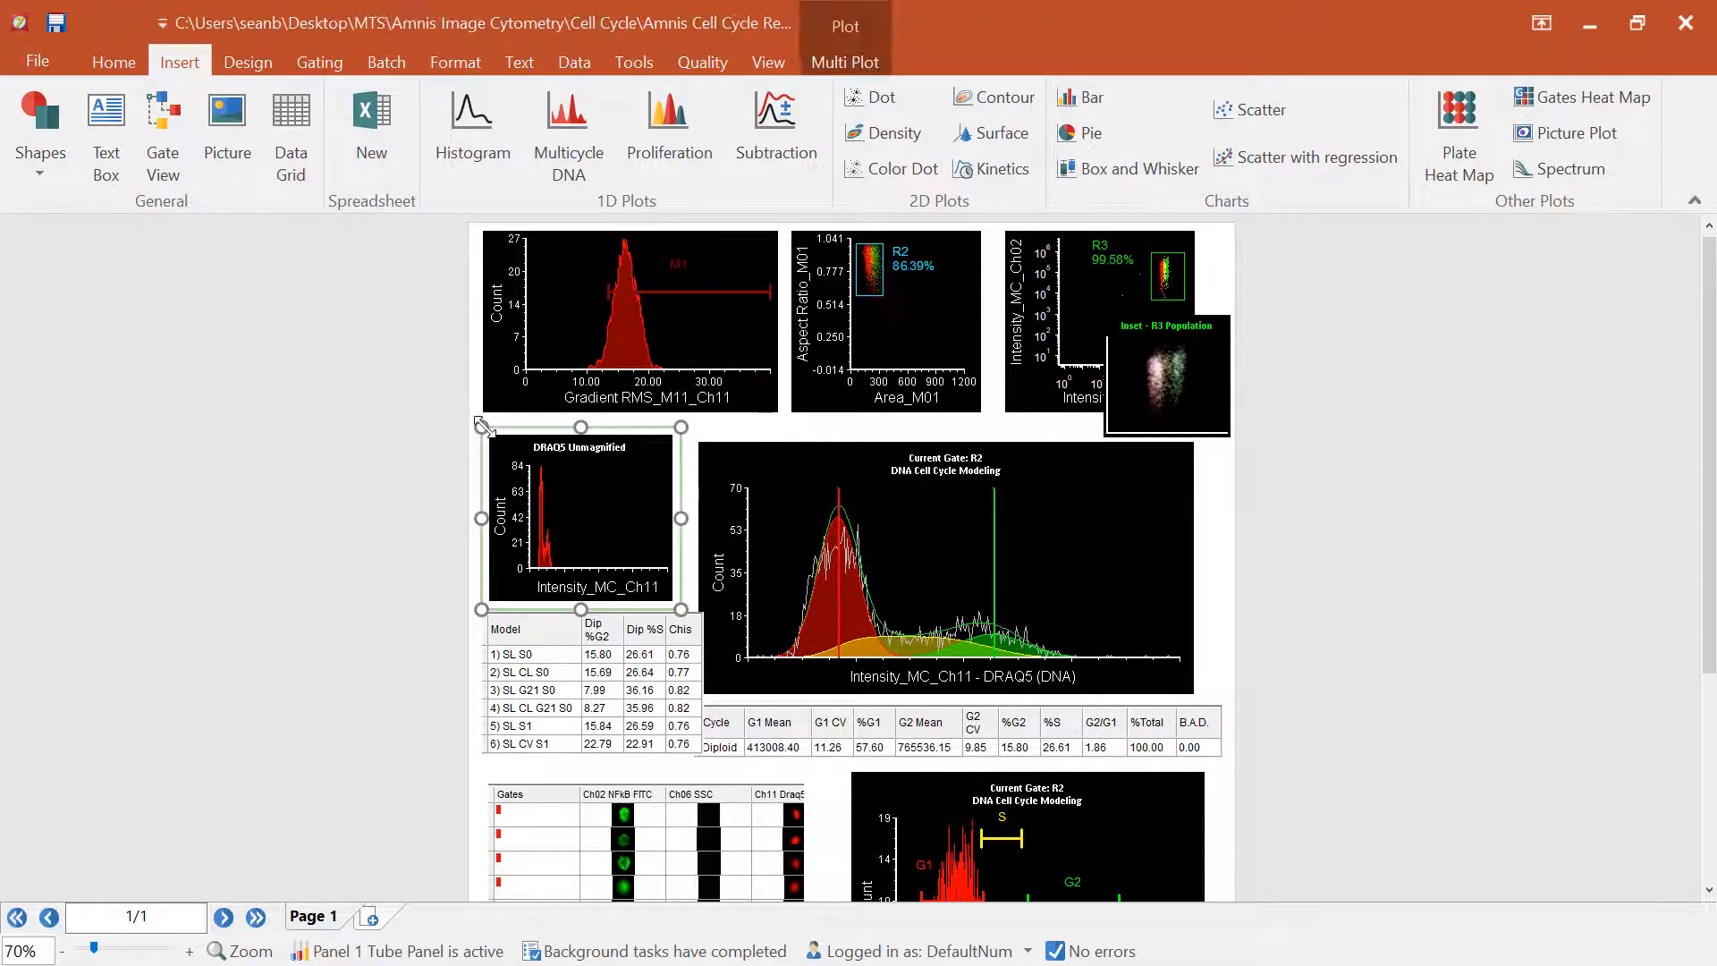
{"action": "left_click", "coordinate": [472, 129]}
{"action": "left_click_drag", "start_coordinate": [63, 445], "coordinate": [438, 617]}
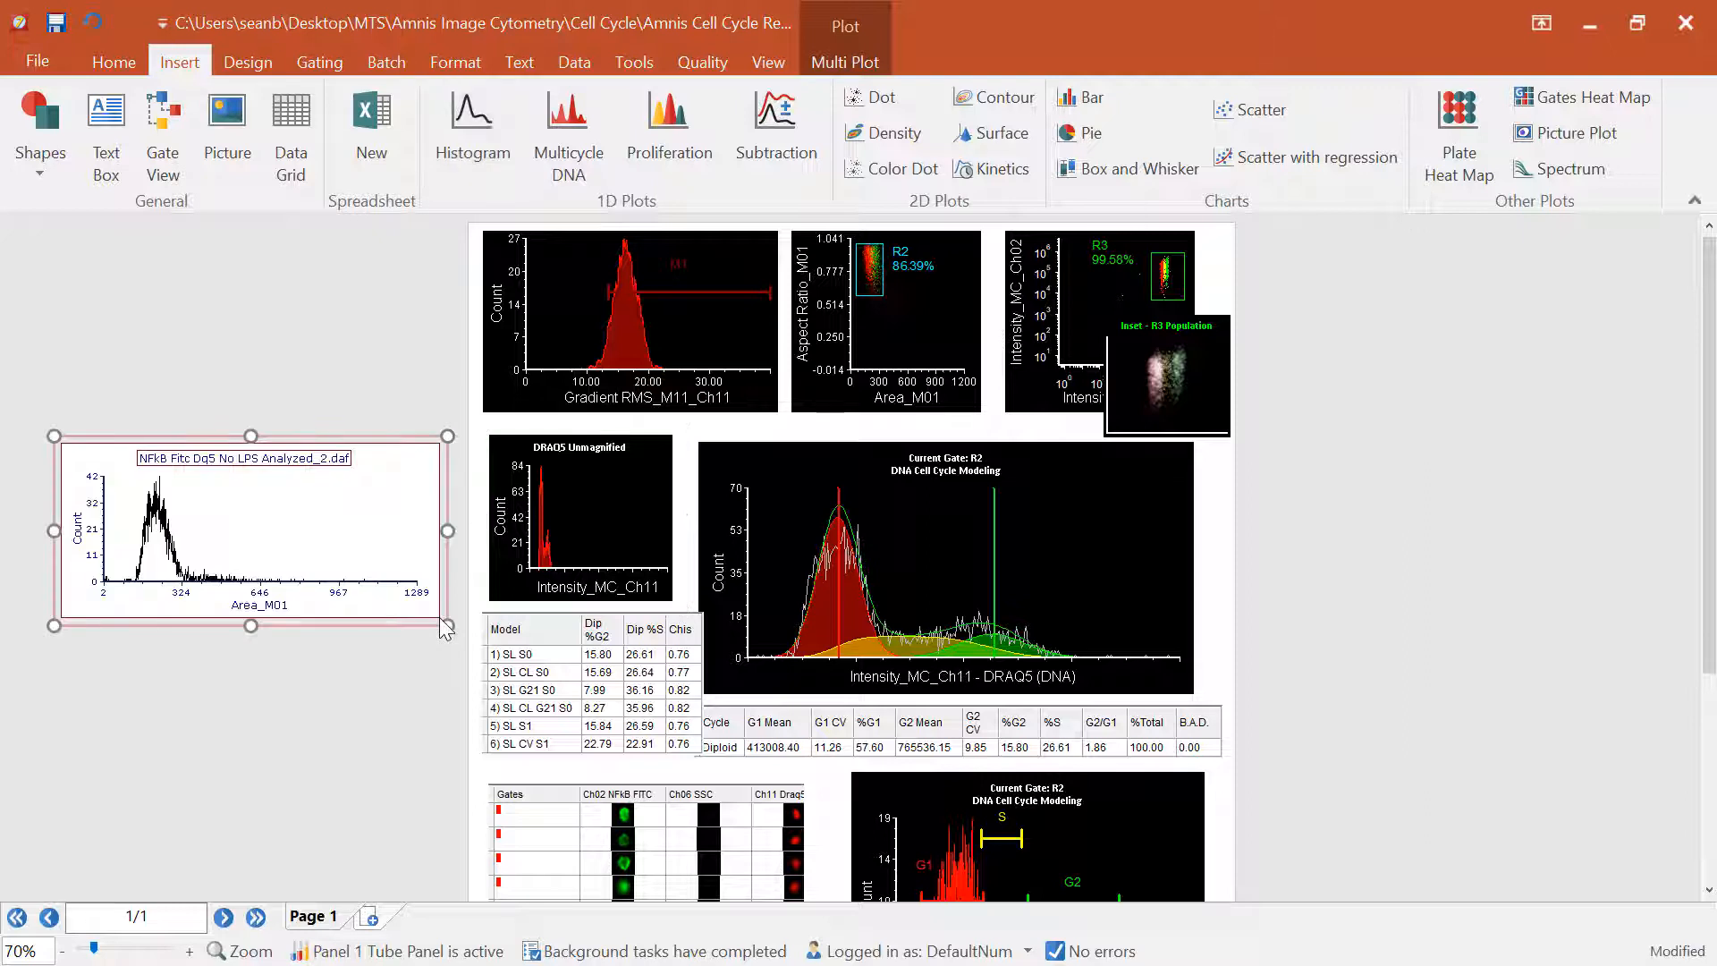
{"action": "left_click", "coordinate": [274, 605]}
{"action": "type", "text": "mc"}
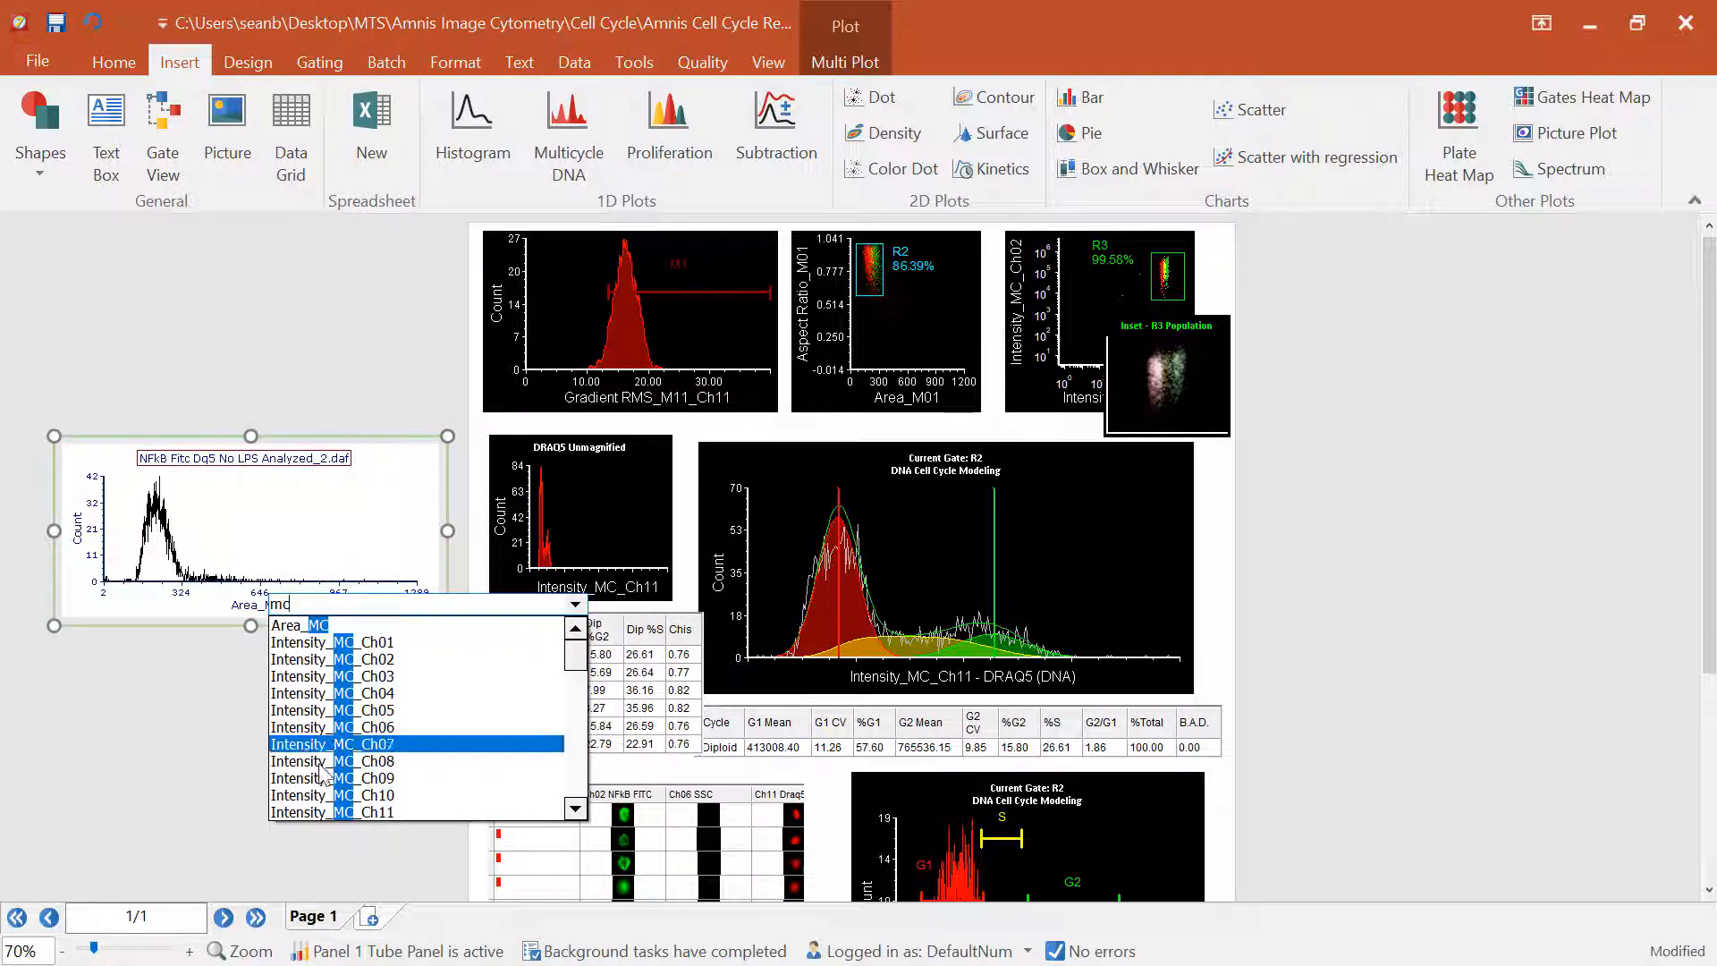
{"action": "left_click", "coordinate": [342, 813]}
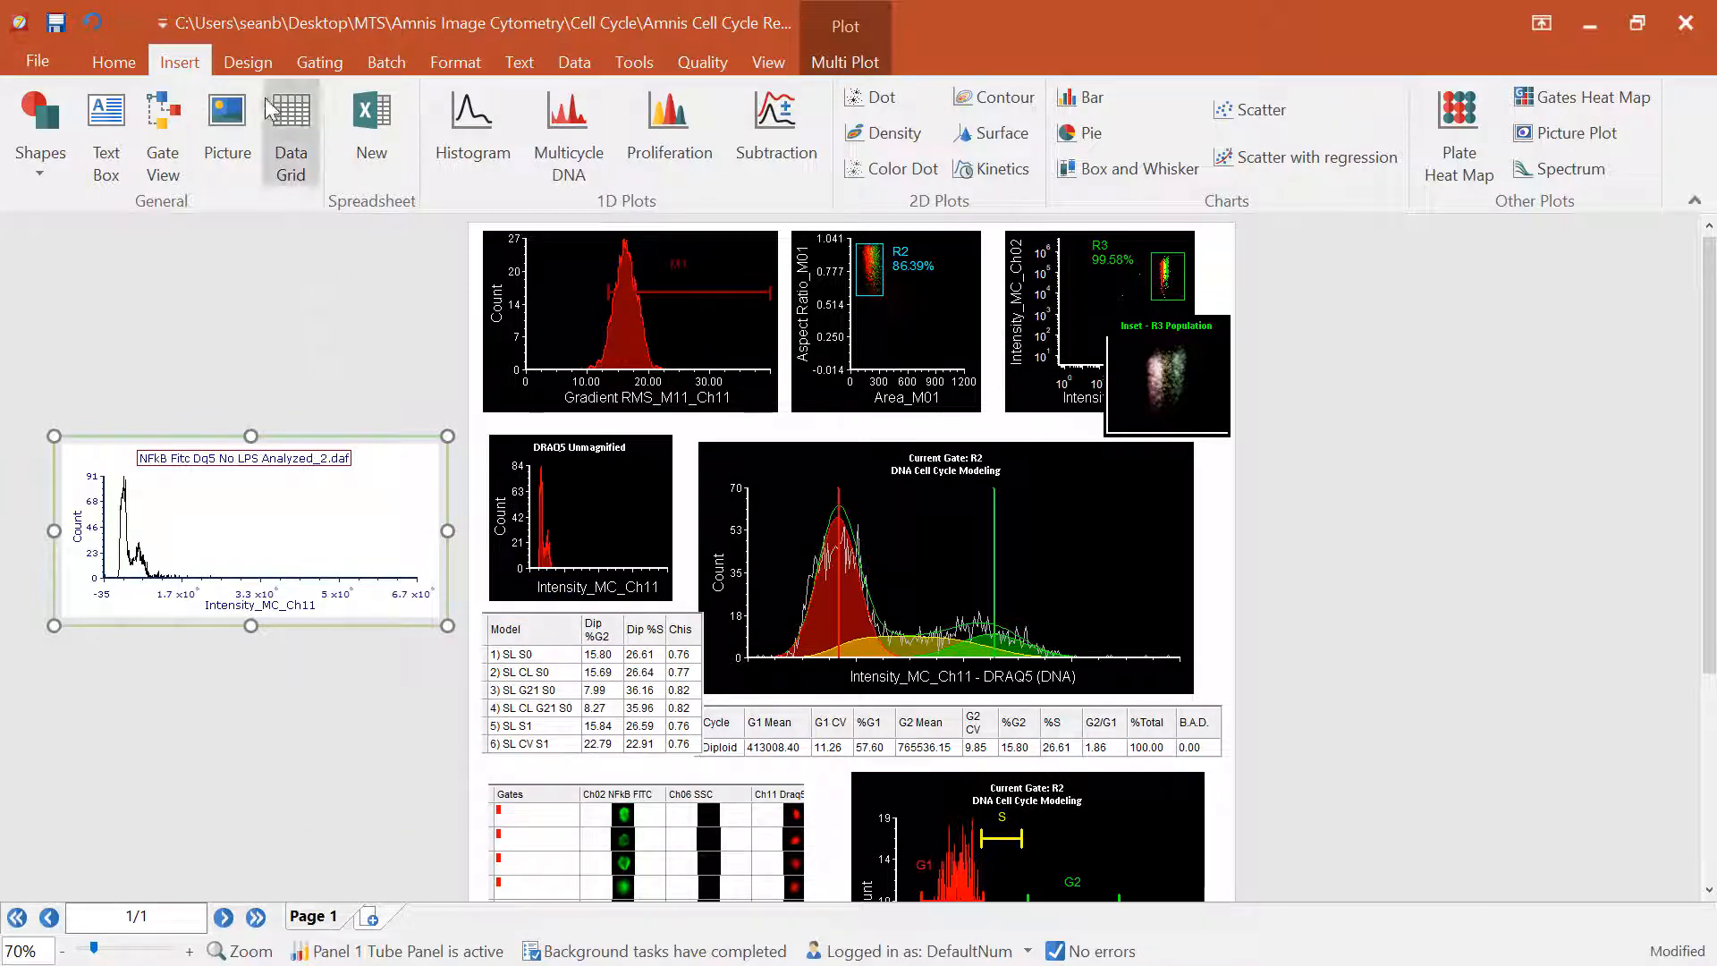
Insert a gate view in the empty area beside the R3 plot and expand its M1 Gate, R2 and R3 branches.
{"action": "left_click", "coordinate": [172, 116]}
{"action": "left_click_drag", "start_coordinate": [1298, 287], "coordinate": [1550, 589]}
{"action": "left_click", "coordinate": [1314, 296]}
{"action": "left_click", "coordinate": [1331, 313]}
{"action": "left_click", "coordinate": [1350, 332]}
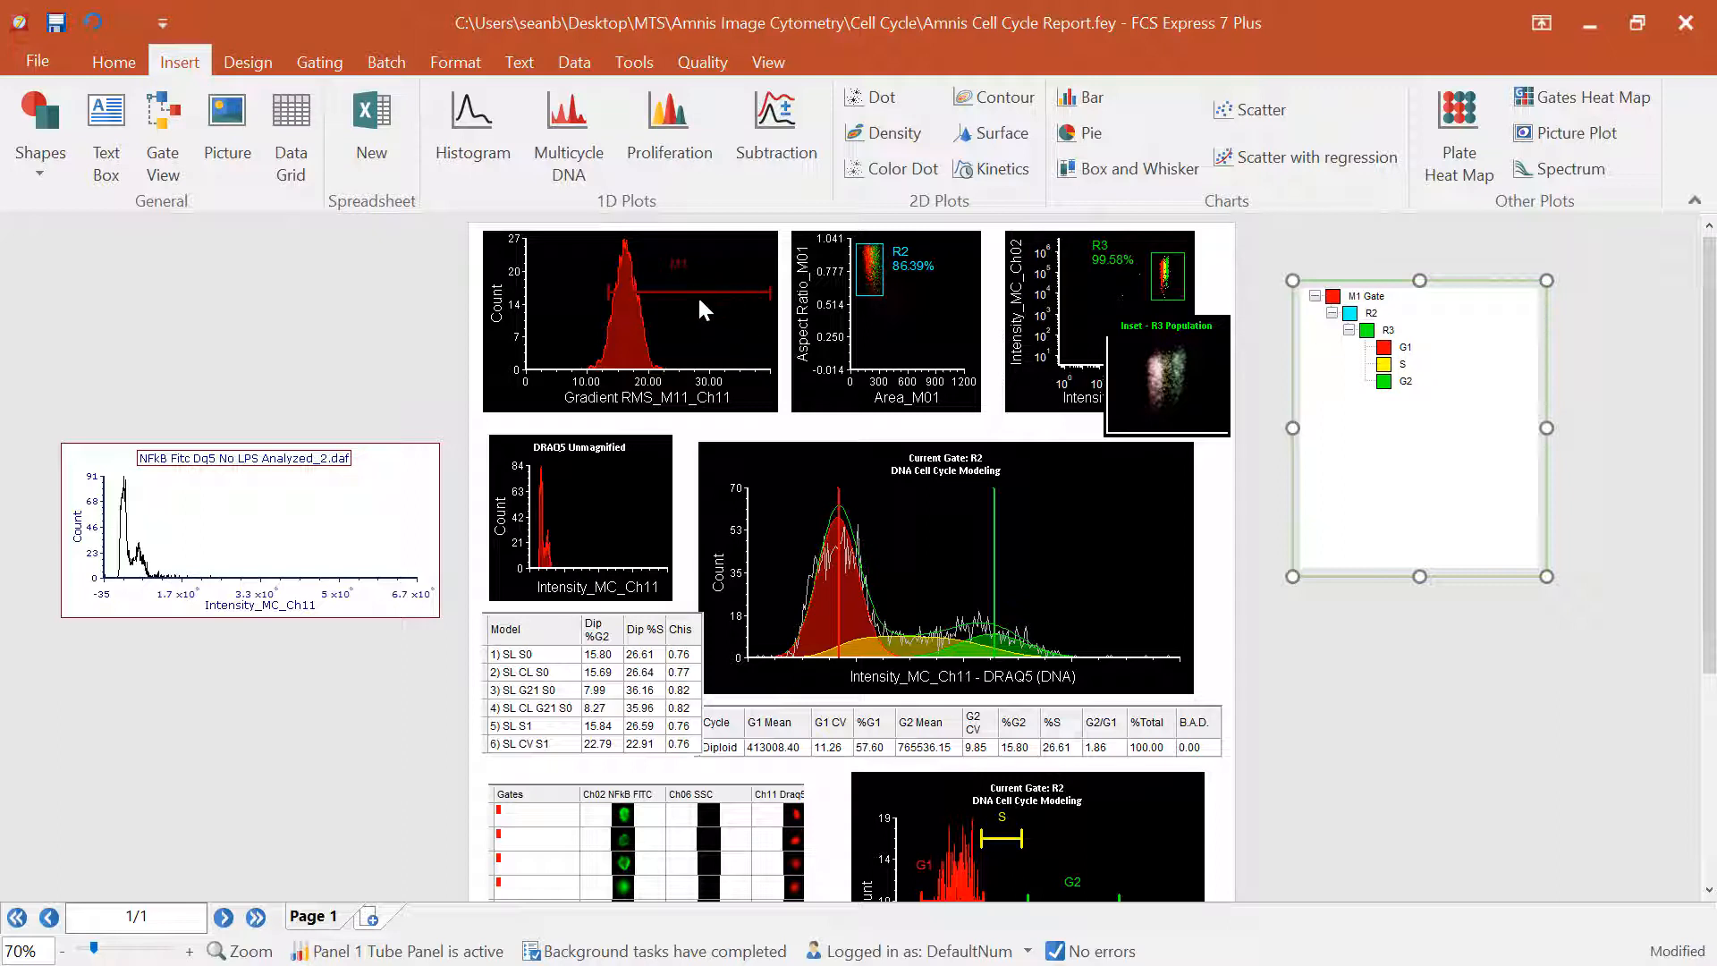
Apply the R3 gate from the gate view to the new Intensity_MC_Ch11 histogram.
{"action": "left_click", "coordinate": [1371, 337]}
{"action": "left_click_drag", "start_coordinate": [1373, 345], "coordinate": [261, 565]}
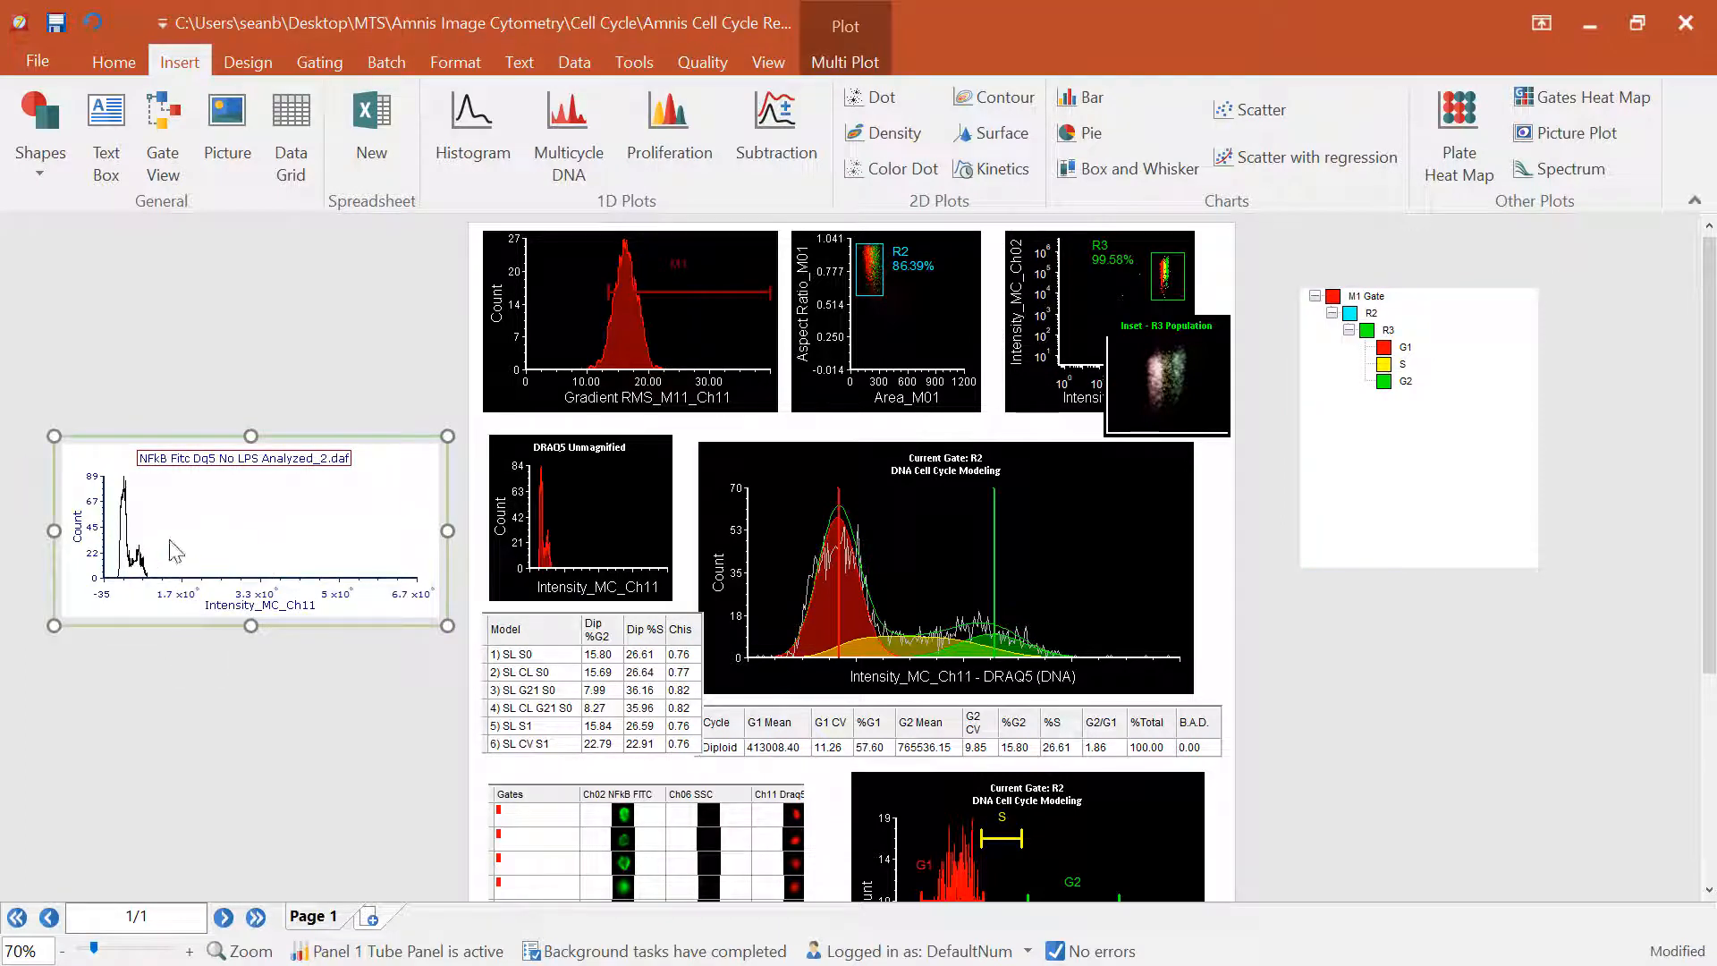
Change the new Intensity_MC_Ch11 histogram's plot type to Multicycle DNA.
{"action": "left_click", "coordinate": [343, 436]}
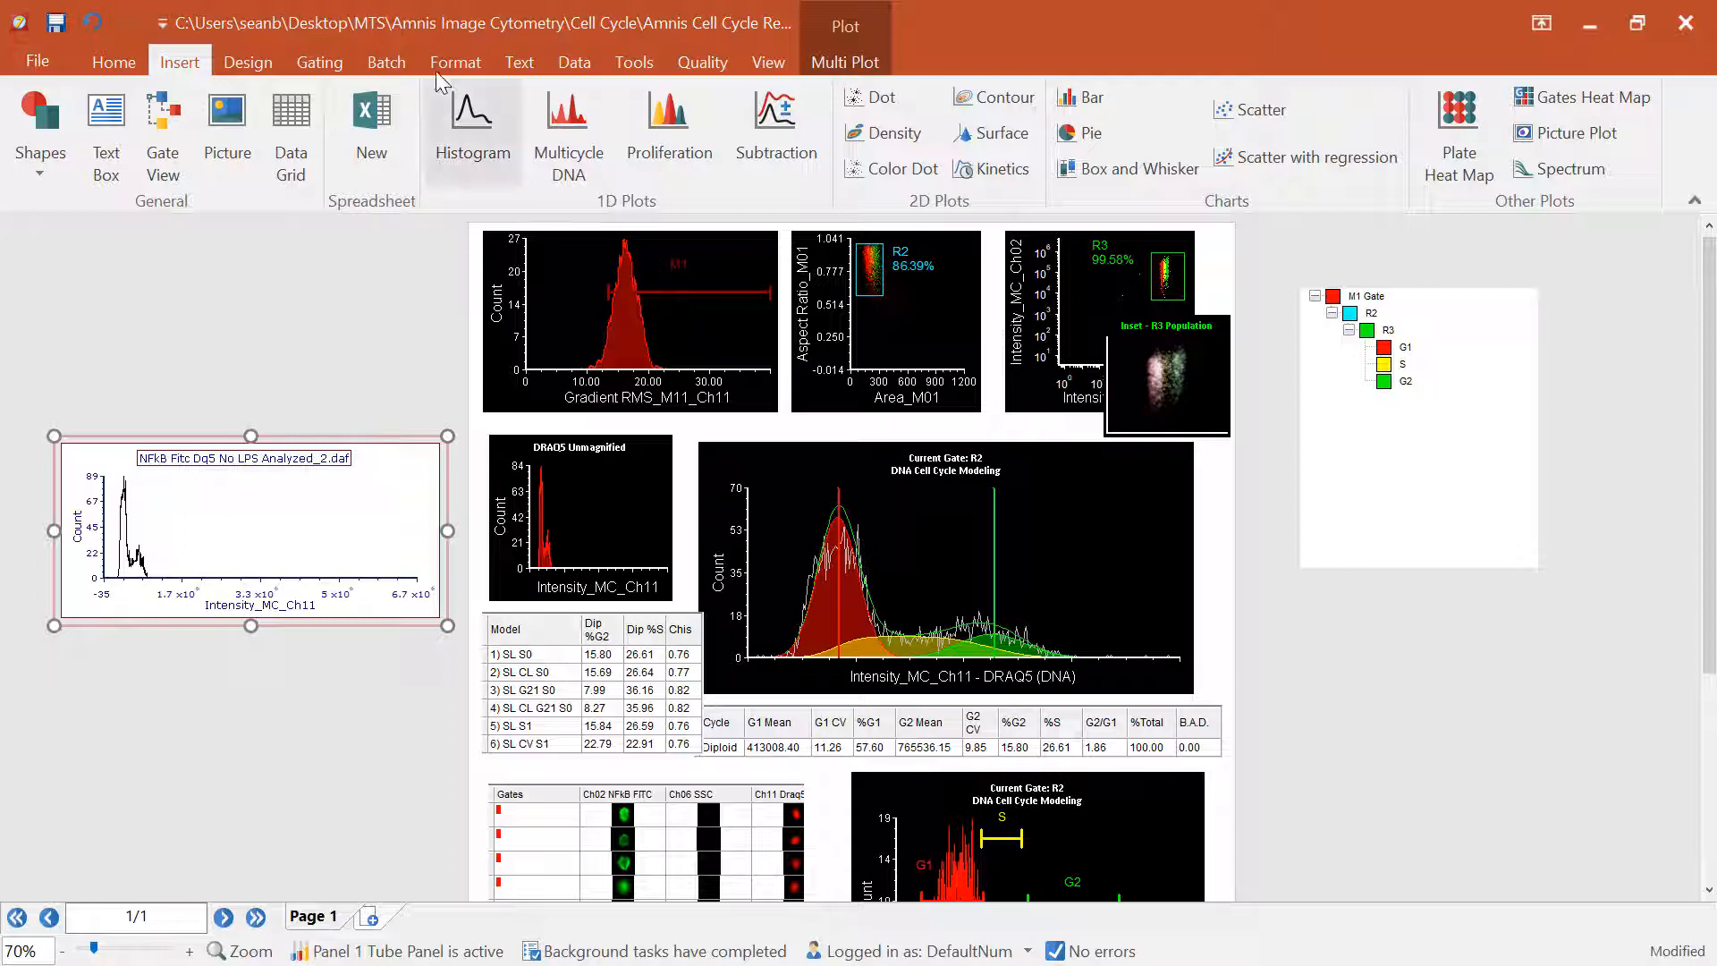
{"action": "left_click", "coordinate": [483, 64]}
{"action": "left_click", "coordinate": [1416, 152]}
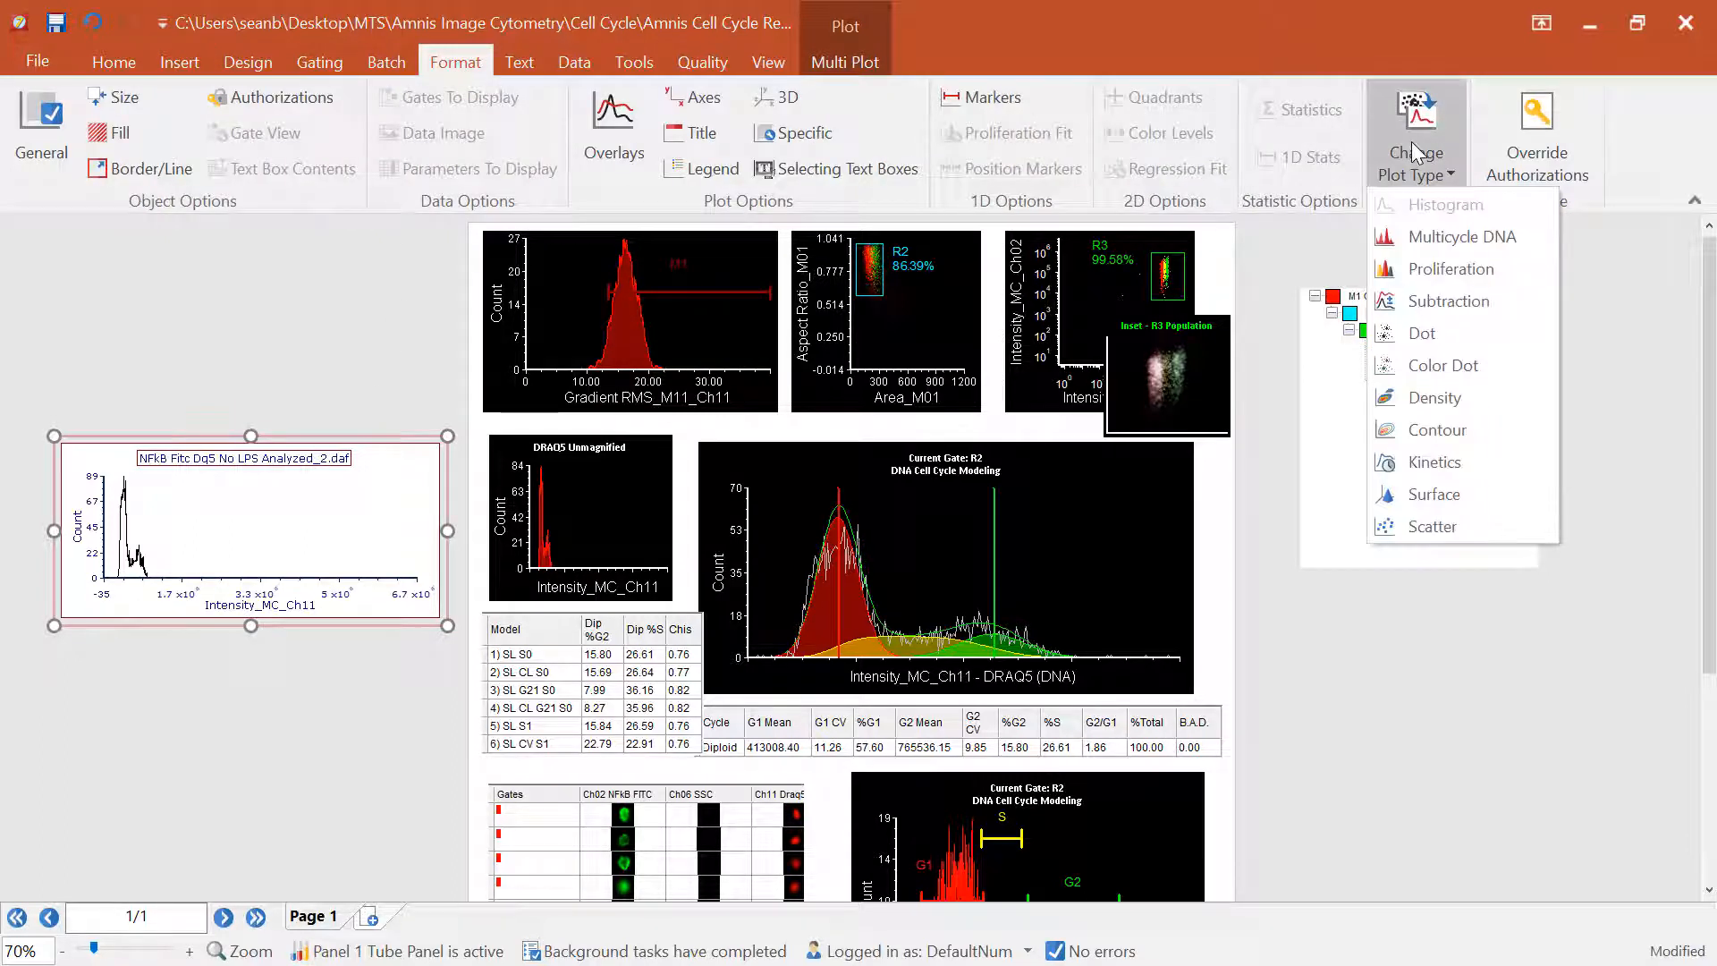
{"action": "left_click", "coordinate": [1457, 238]}
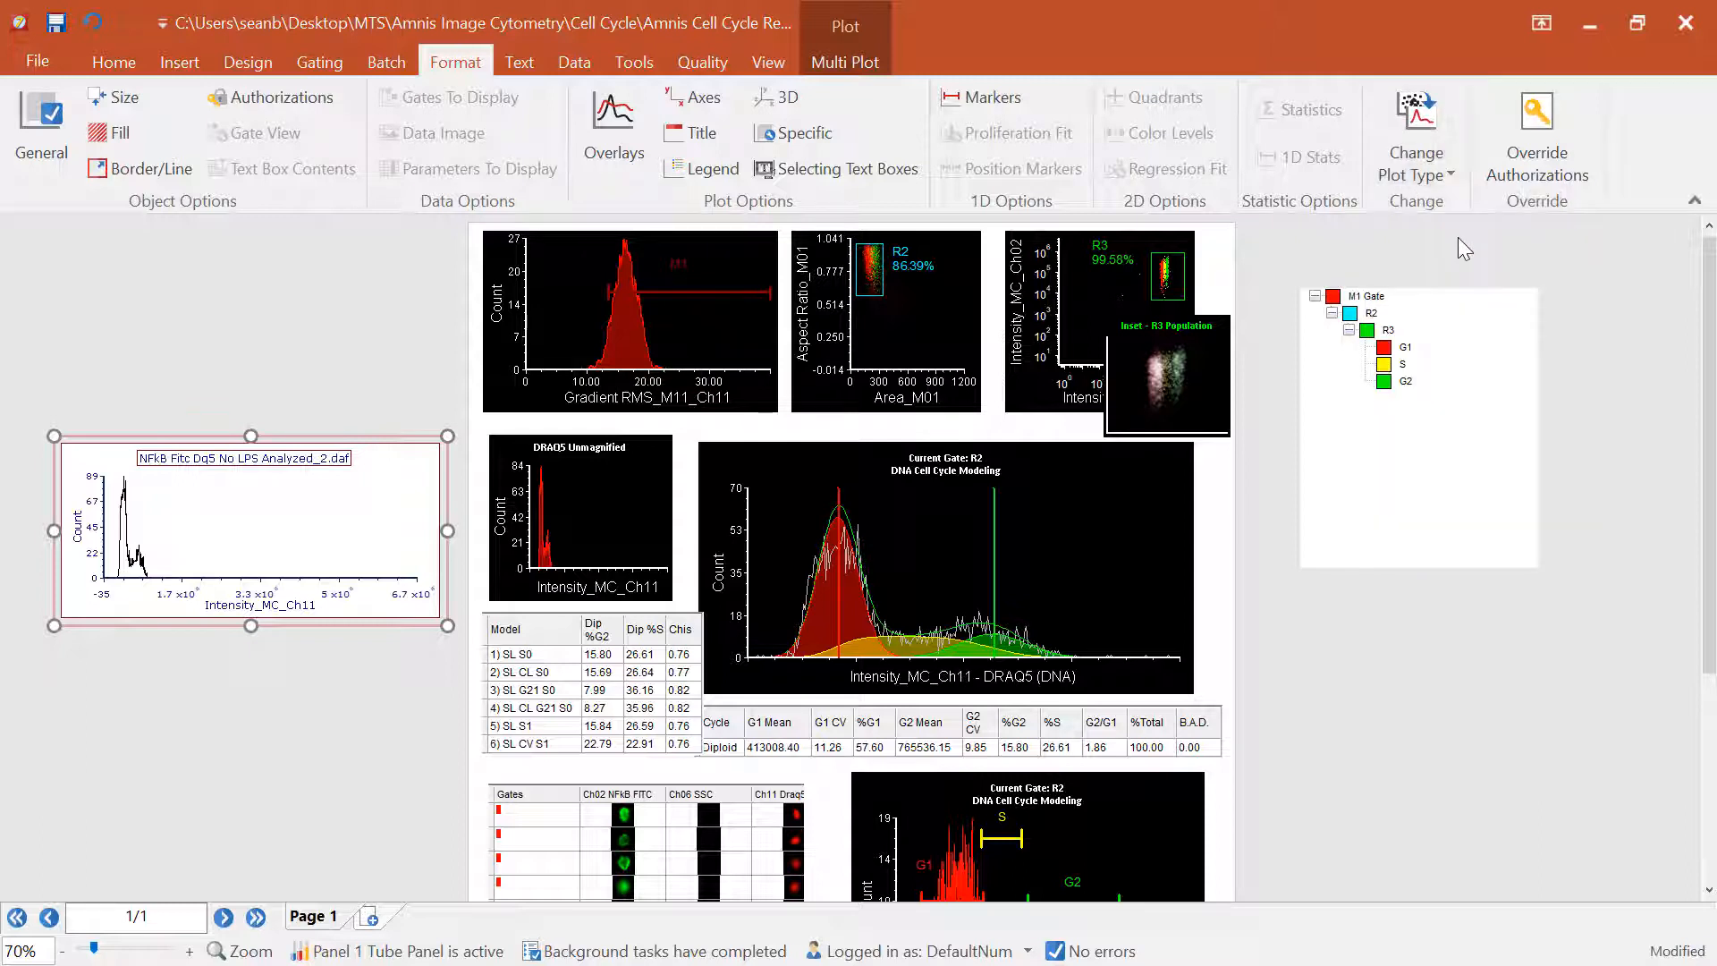
{"action": "left_click", "coordinate": [147, 514]}
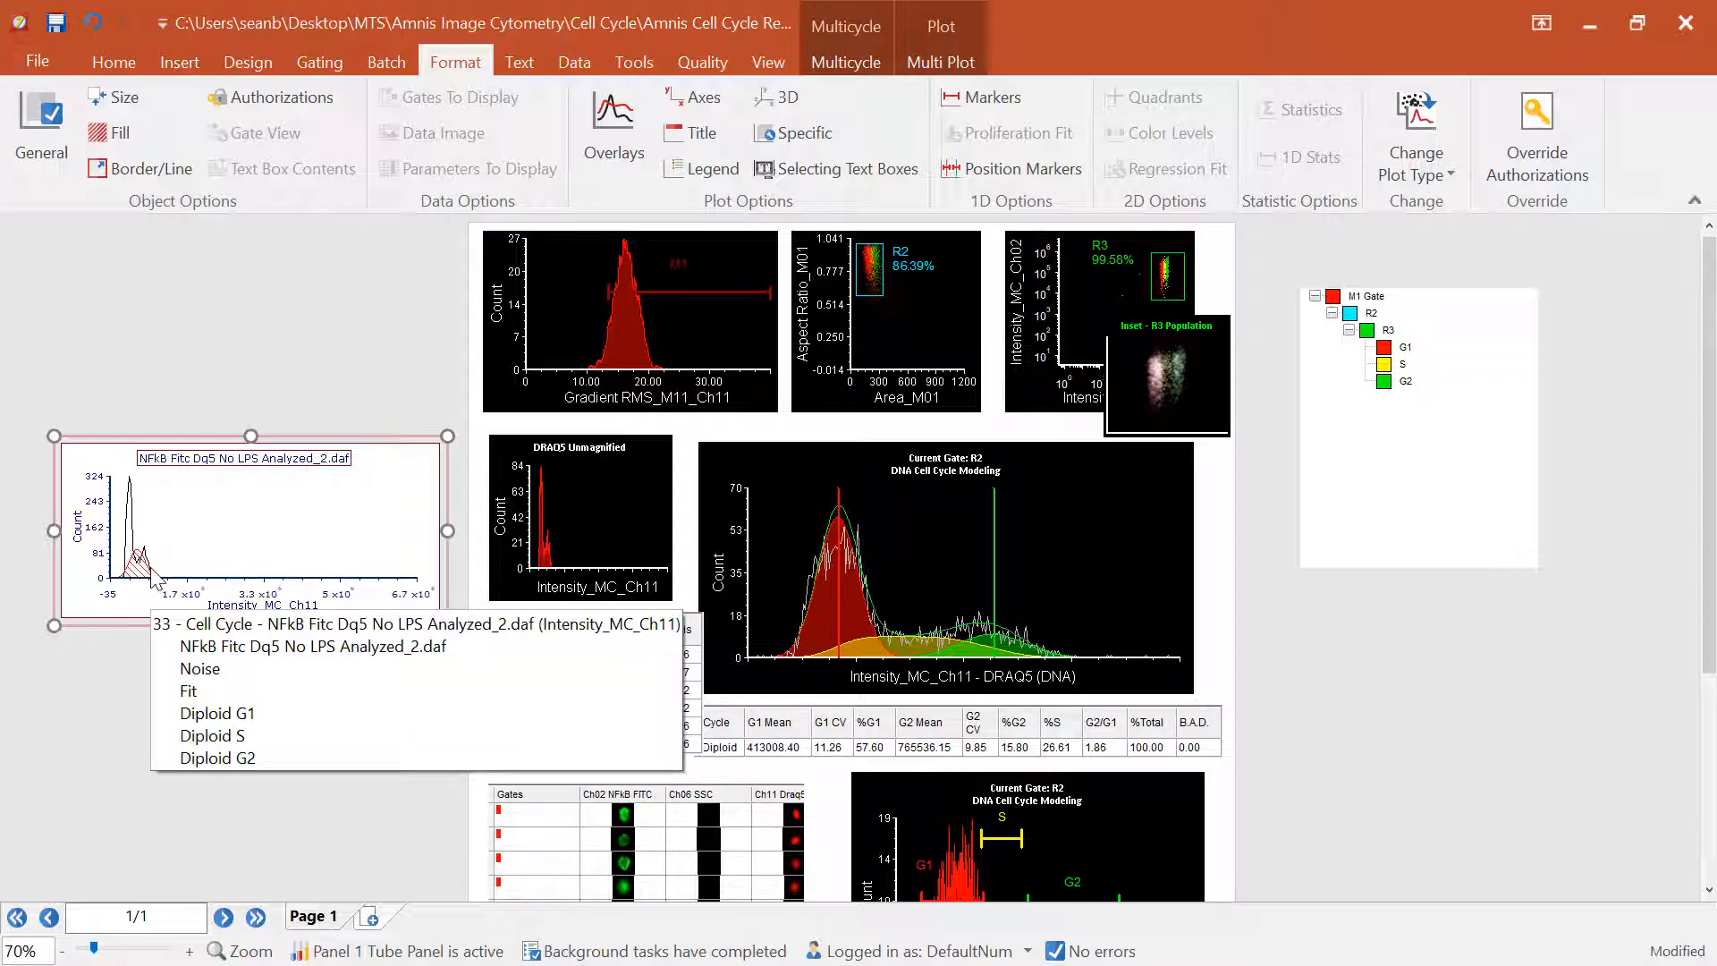
Magnify the new cell cycle plot's resolution around its peaks, and slightly enlarge the plot within the empty area beside DRAQ5 Unmagnified.
{"action": "right_click", "coordinate": [185, 512]}
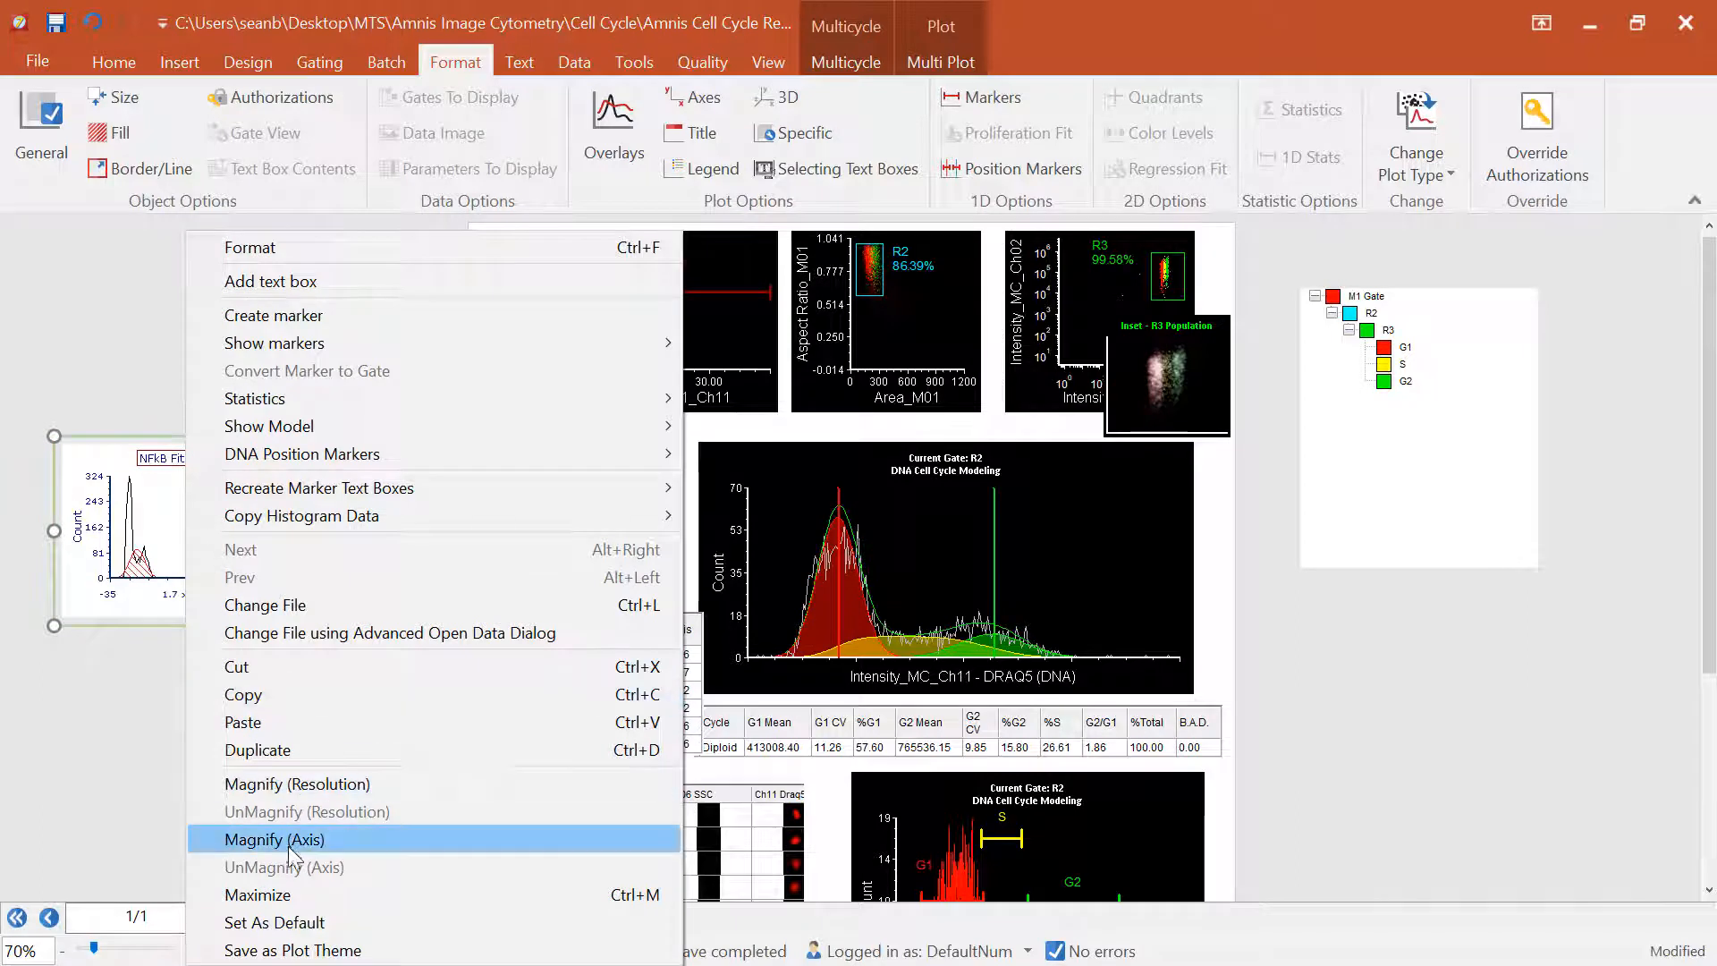
{"action": "left_click", "coordinate": [296, 784]}
{"action": "left_click_drag", "start_coordinate": [176, 557], "coordinate": [115, 544]}
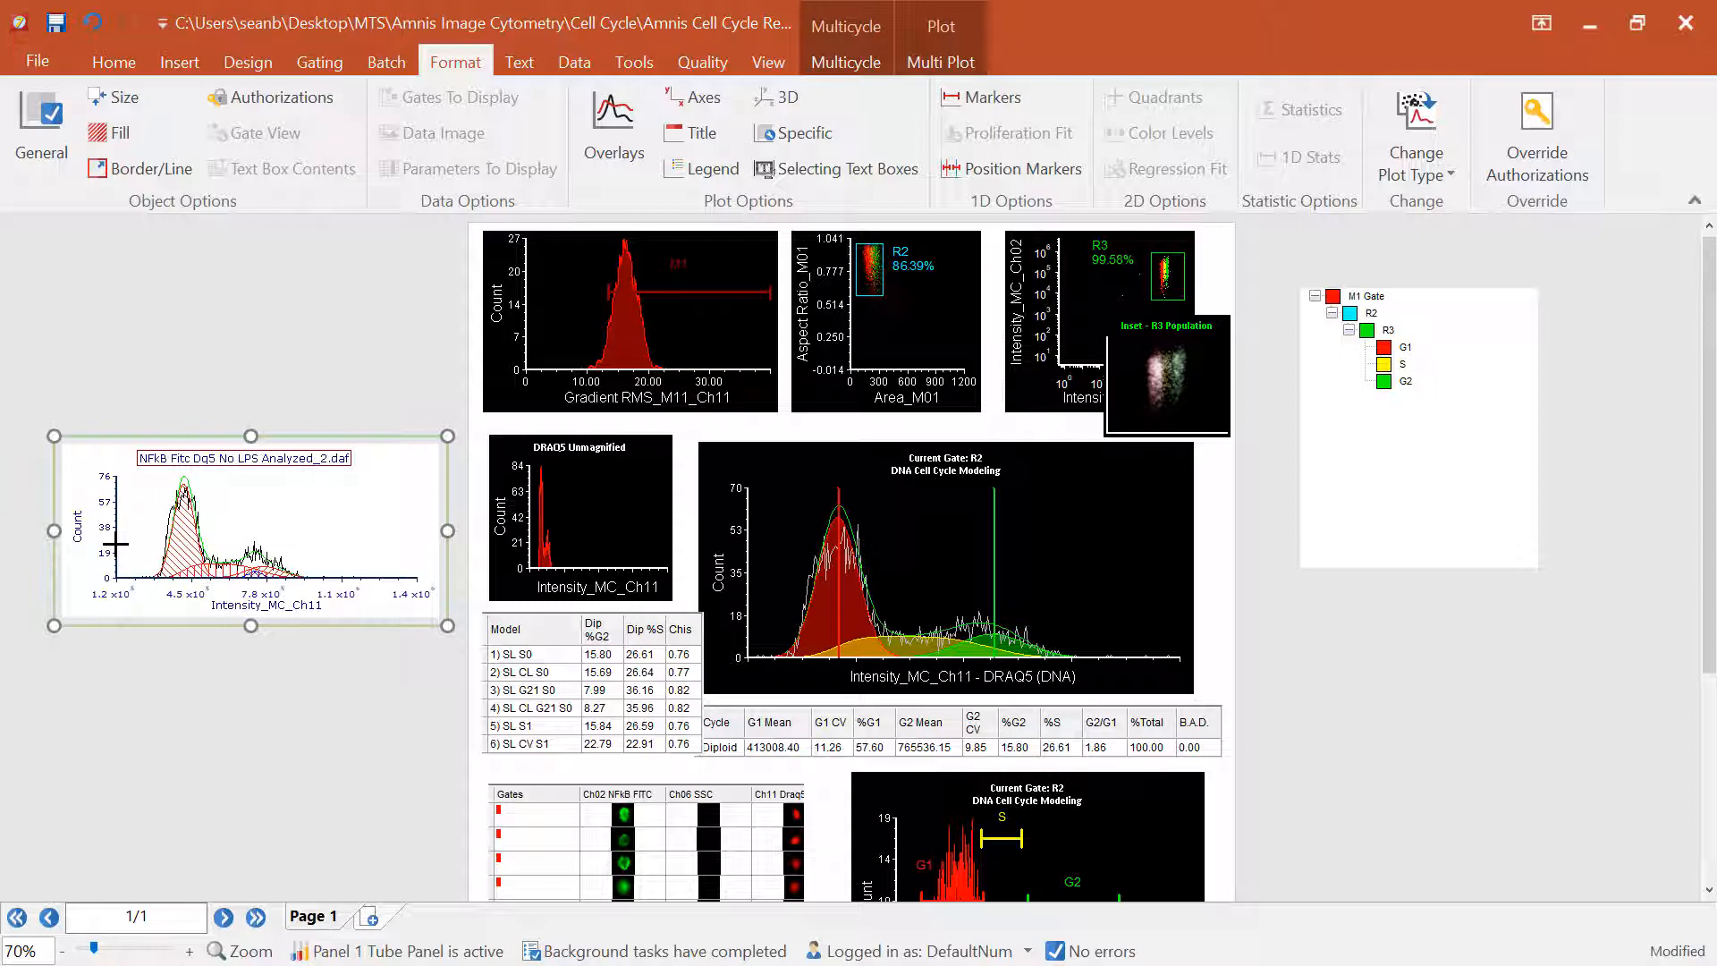
{"action": "left_click_drag", "start_coordinate": [448, 436], "coordinate": [478, 395]}
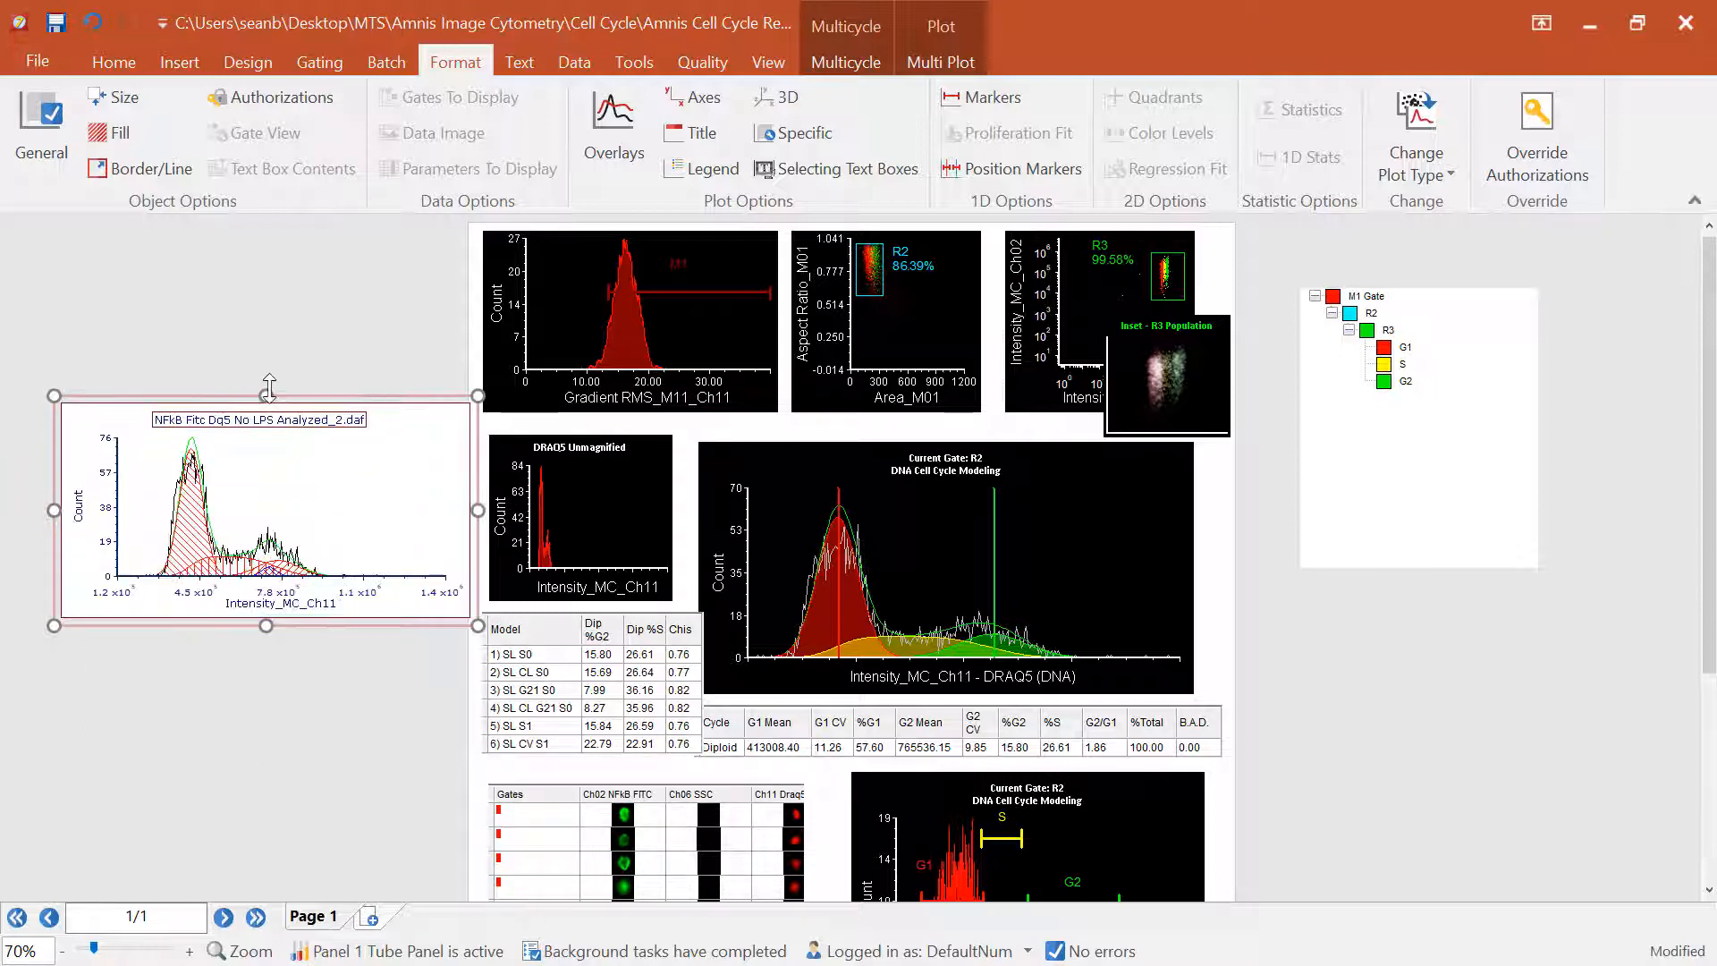
{"action": "left_click_drag", "start_coordinate": [280, 523], "coordinate": [266, 500]}
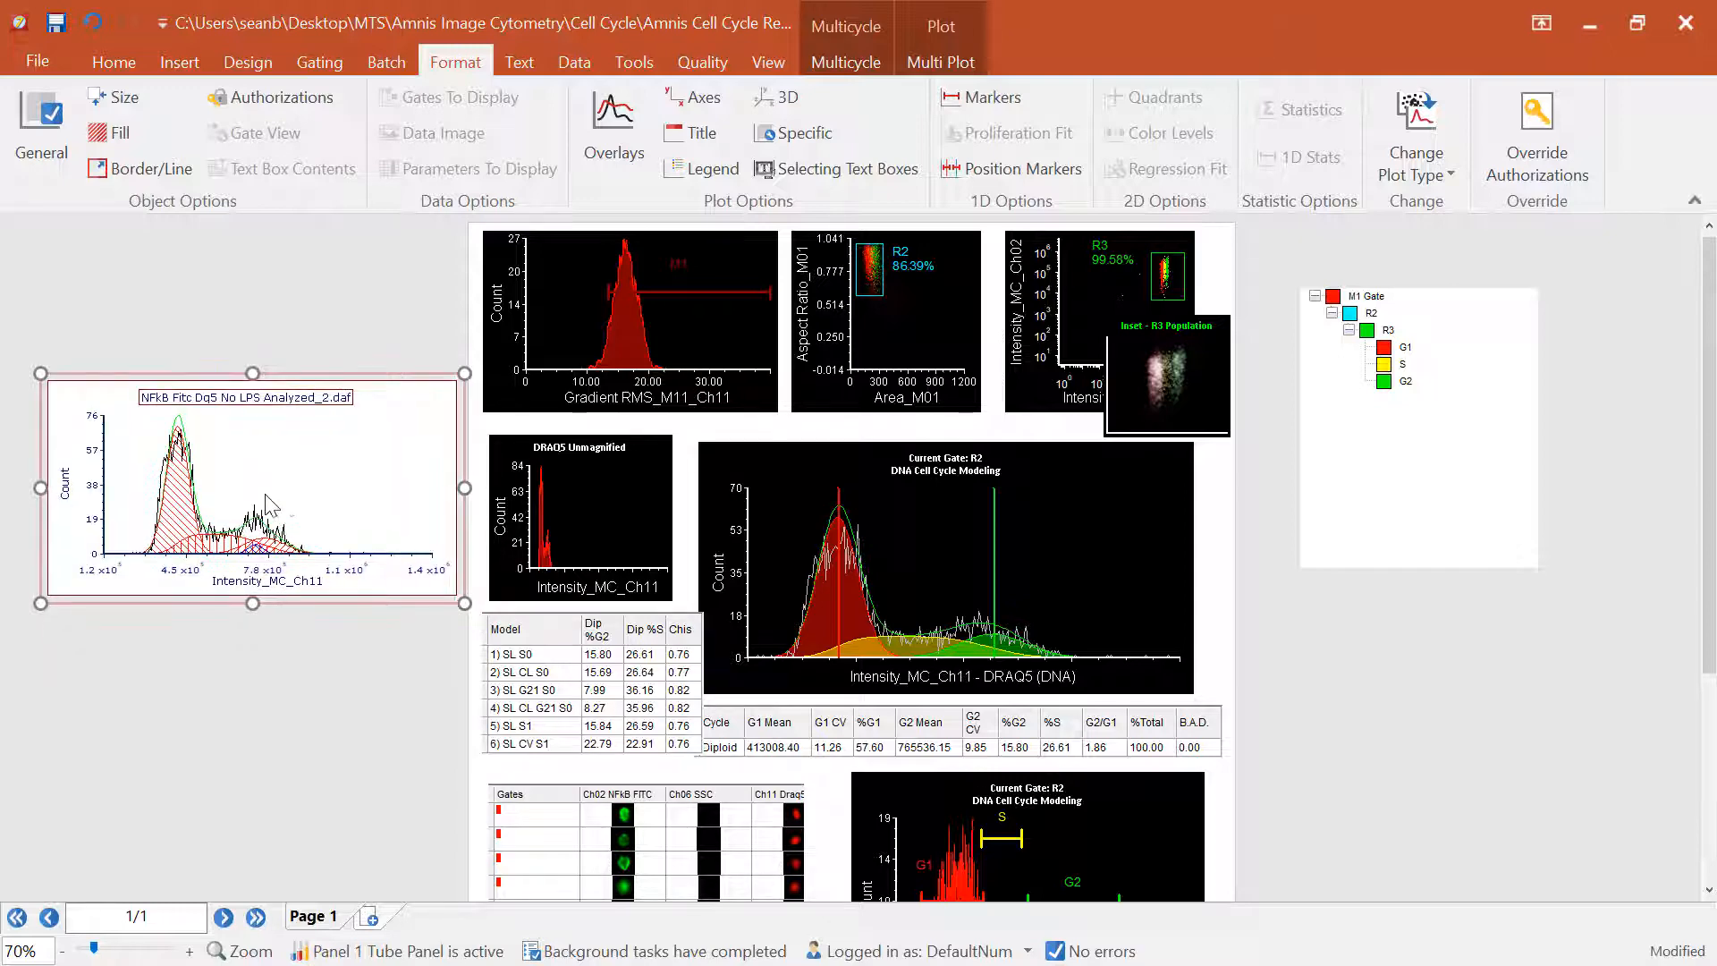
Add a DNA Cycle Statistics table for the new cell cycle plot and place it directly beneath the plot.
{"action": "right_click", "coordinate": [284, 498]}
{"action": "key", "text": "Escape"}
{"action": "right_click", "coordinate": [172, 608]}
{"action": "key", "text": "Escape"}
{"action": "right_click", "coordinate": [245, 518]}
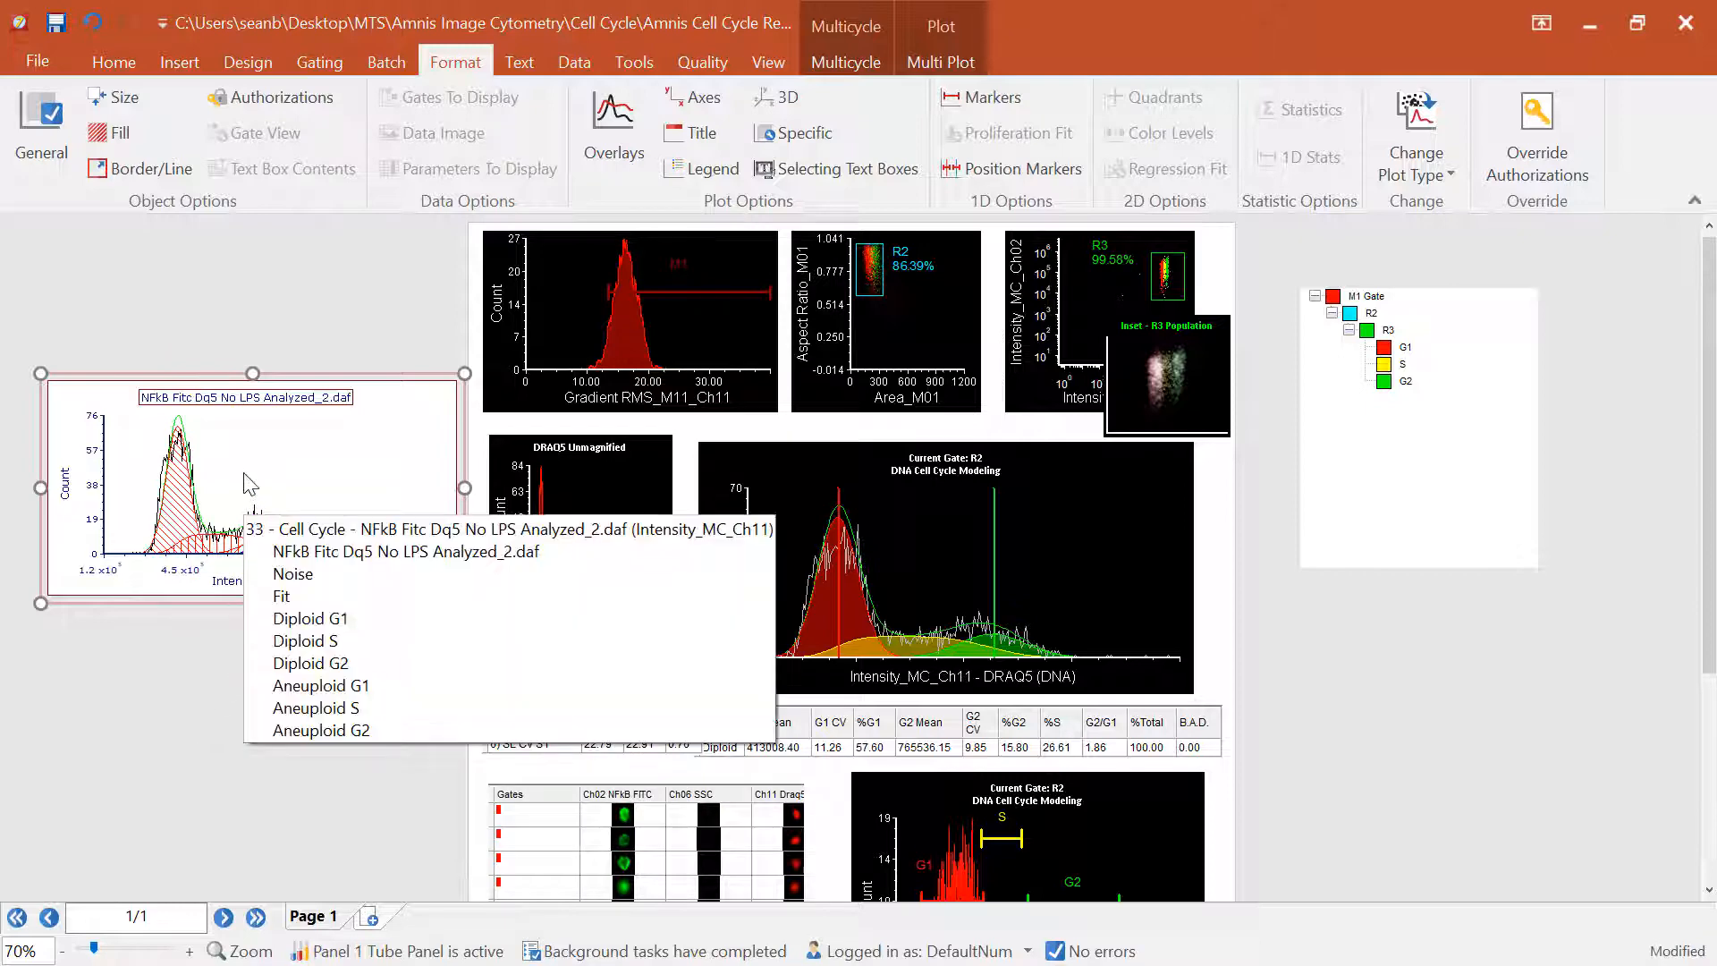
{"action": "key", "text": "Escape"}
{"action": "right_click", "coordinate": [242, 478]}
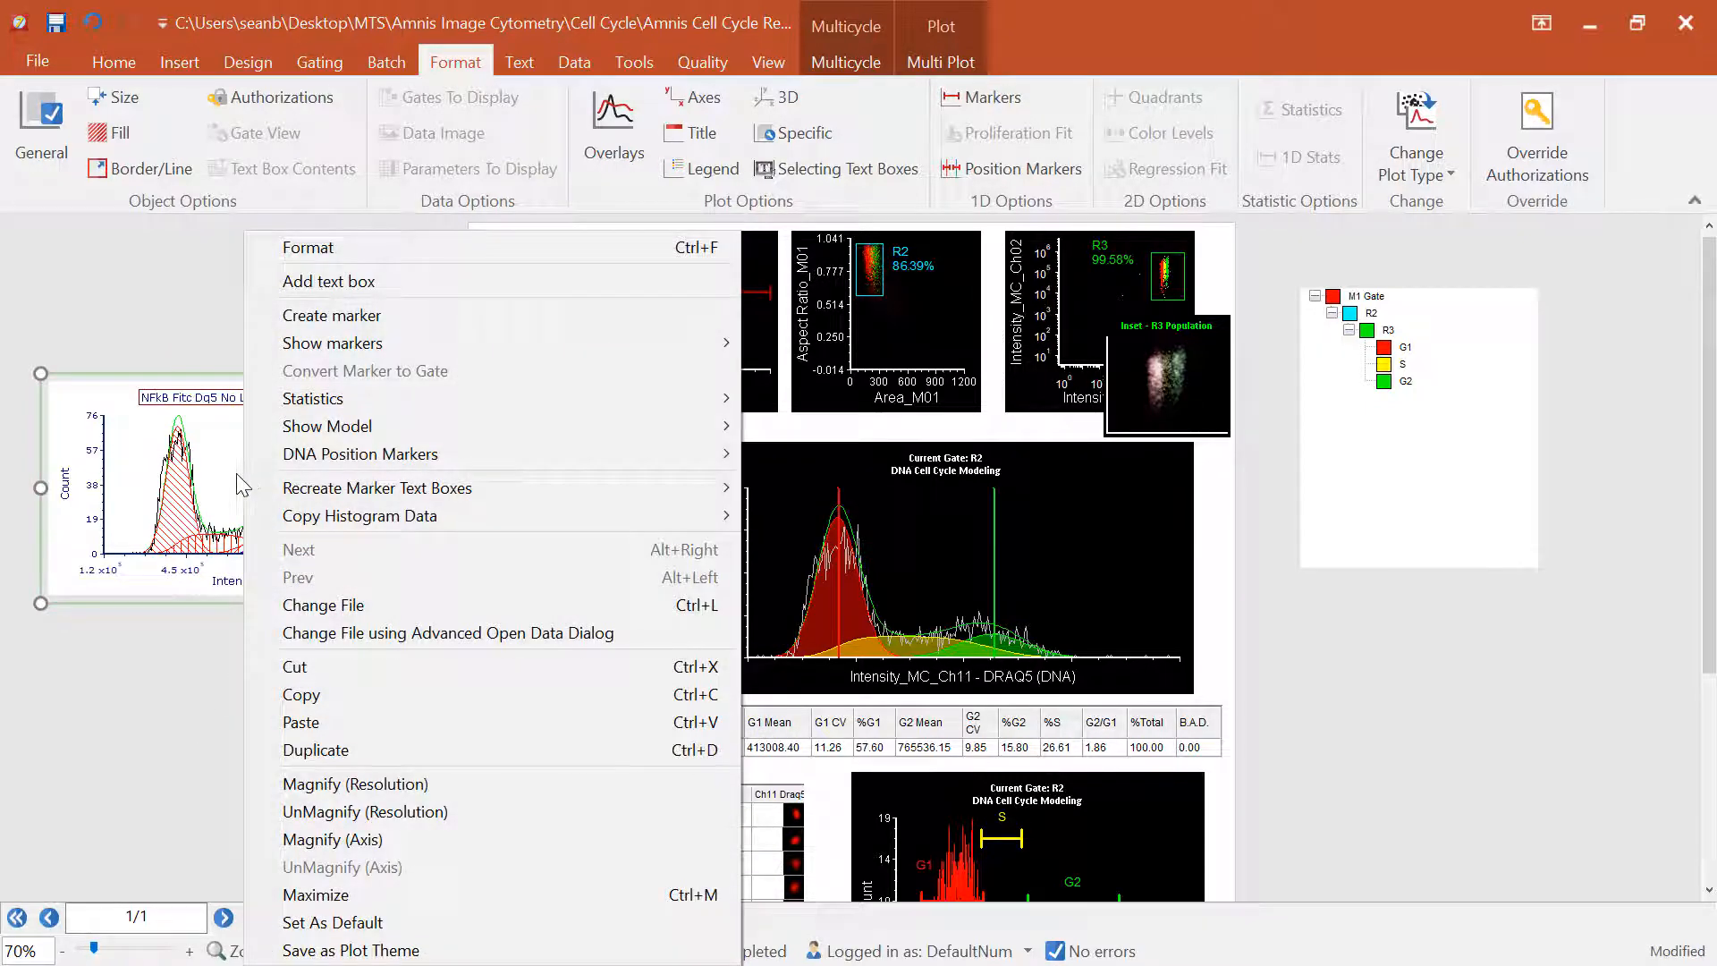
{"action": "mouse_move", "coordinate": [341, 395]}
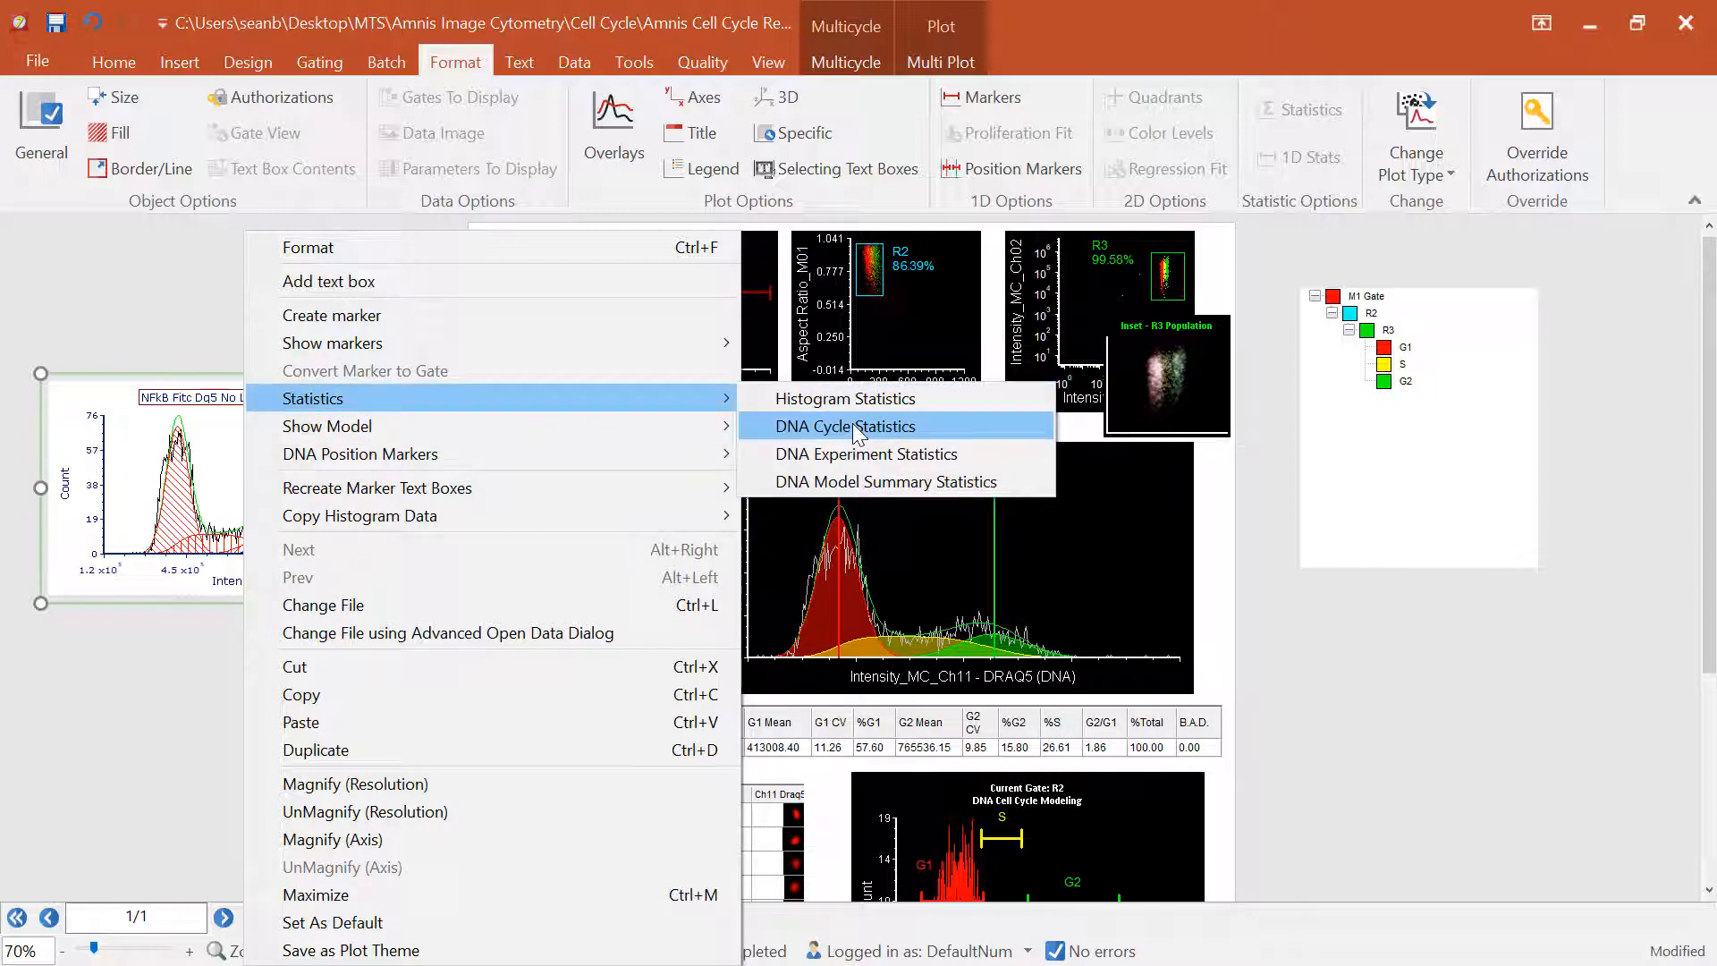
{"action": "left_click", "coordinate": [851, 425]}
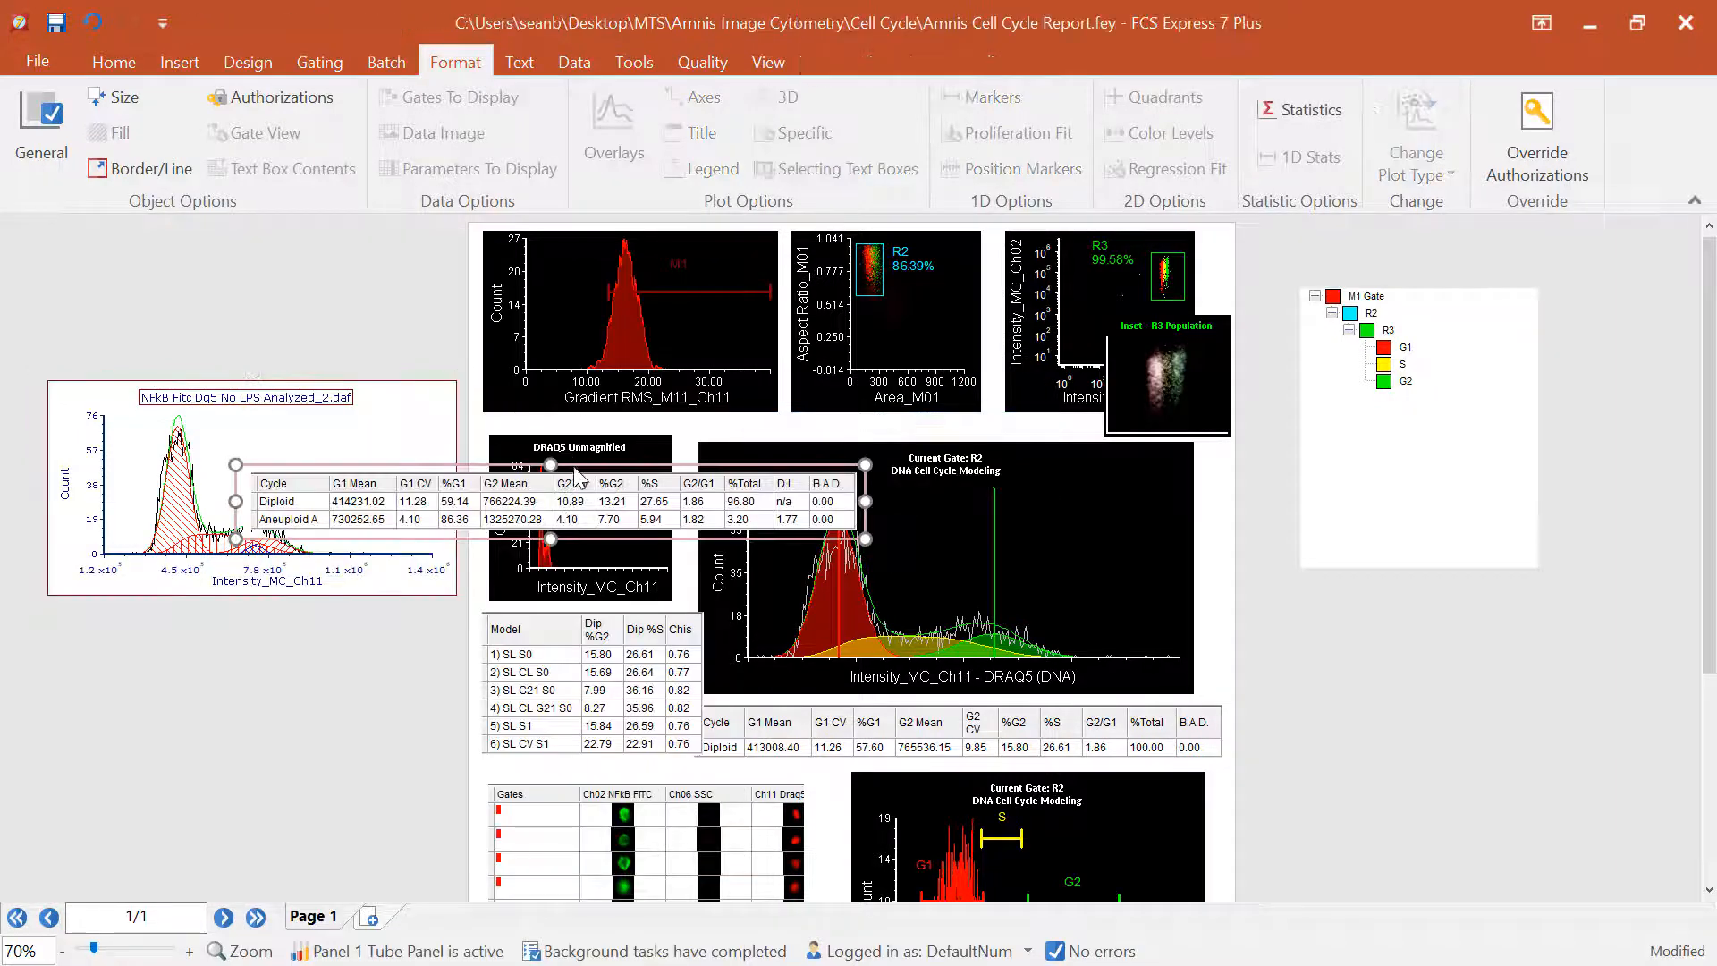
{"action": "left_click_drag", "start_coordinate": [575, 461], "coordinate": [379, 630]}
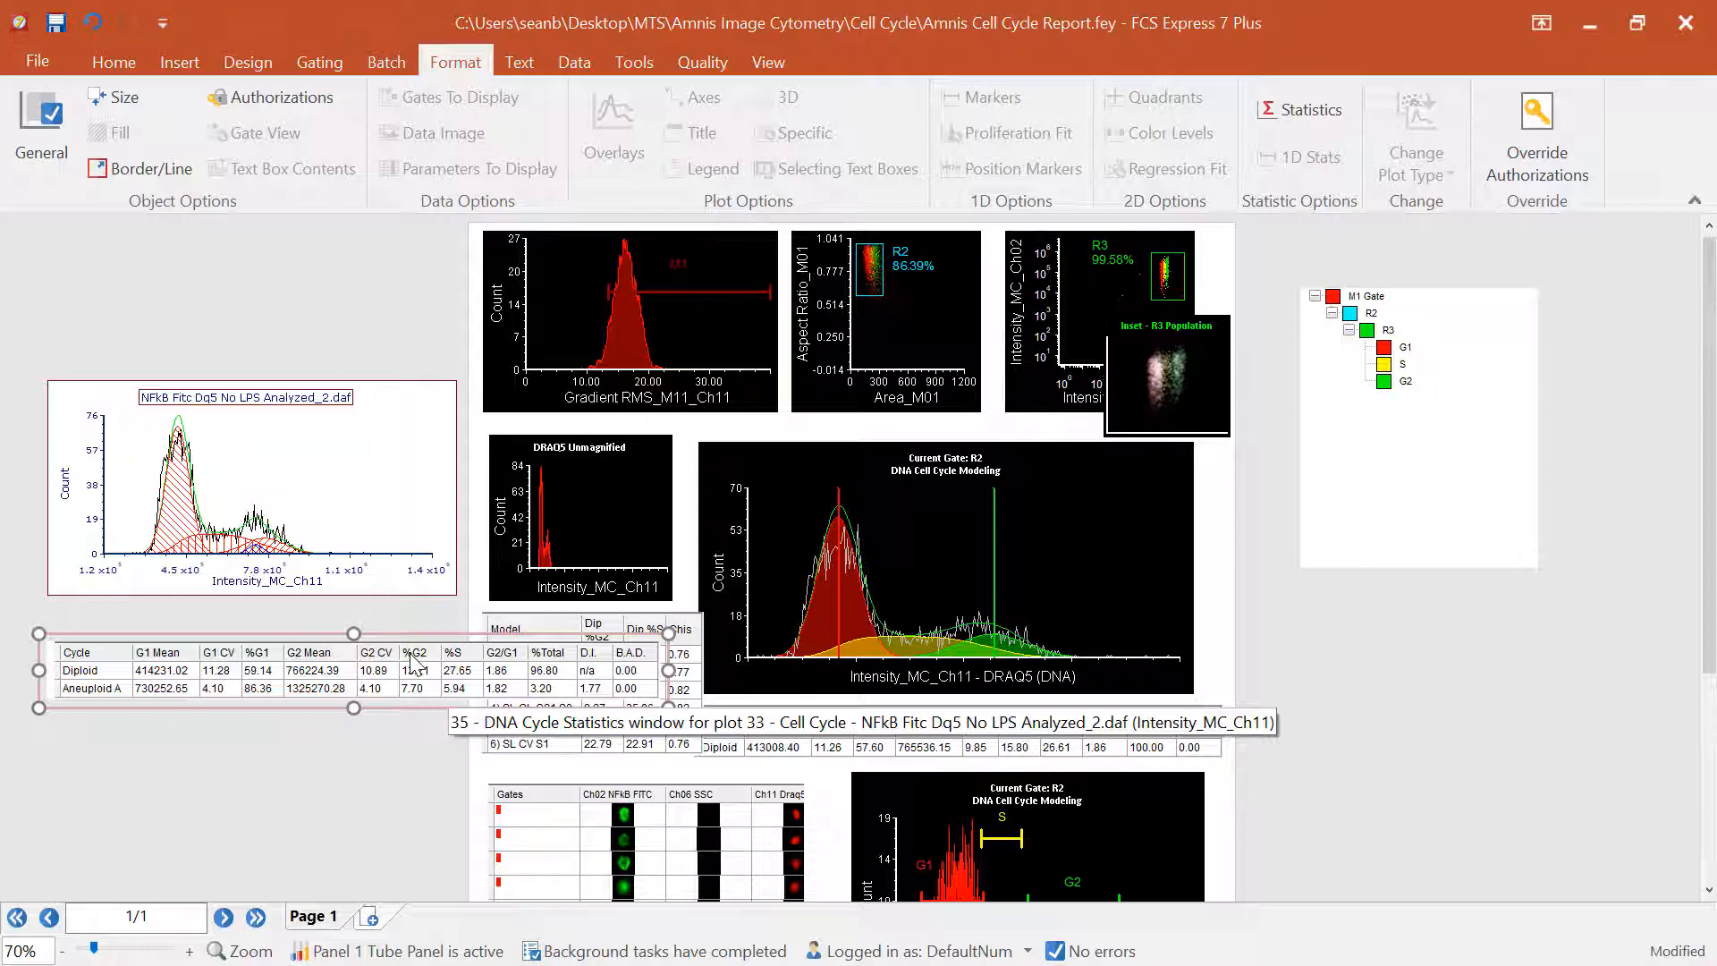
Show the Multicycle fit parameters and model choices for the new cell cycle plot, and deselect the plot.
{"action": "left_click", "coordinate": [292, 408]}
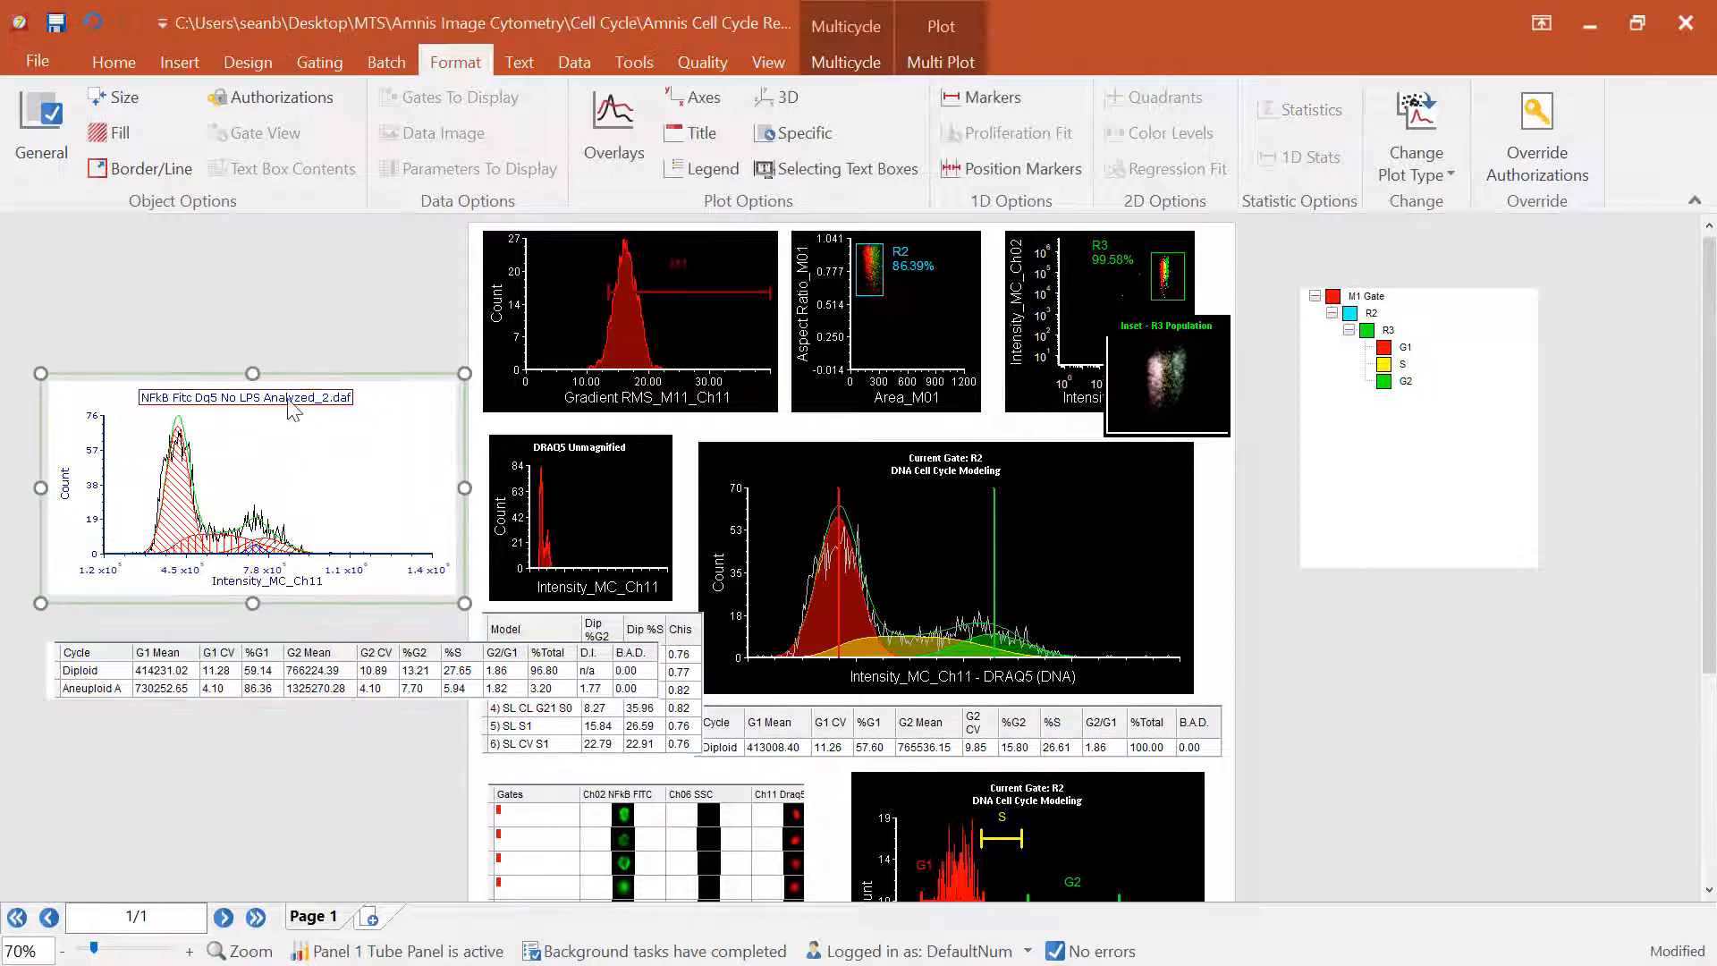
{"action": "left_click", "coordinate": [850, 62]}
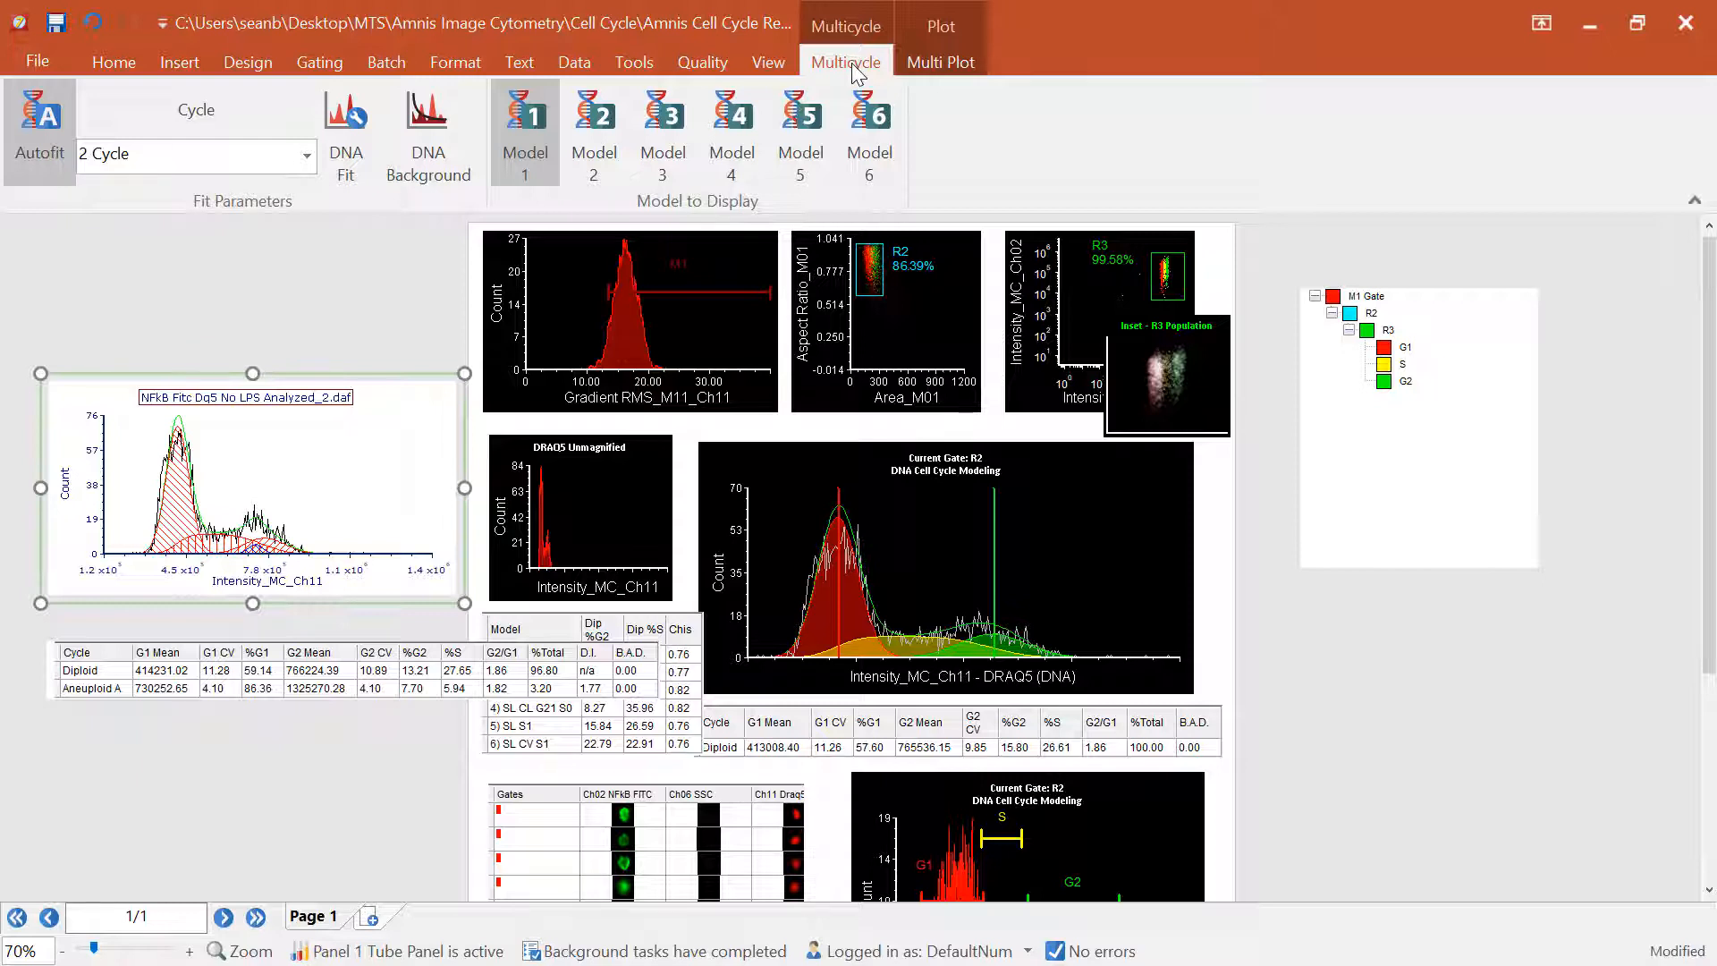
{"action": "left_click", "coordinate": [266, 292]}
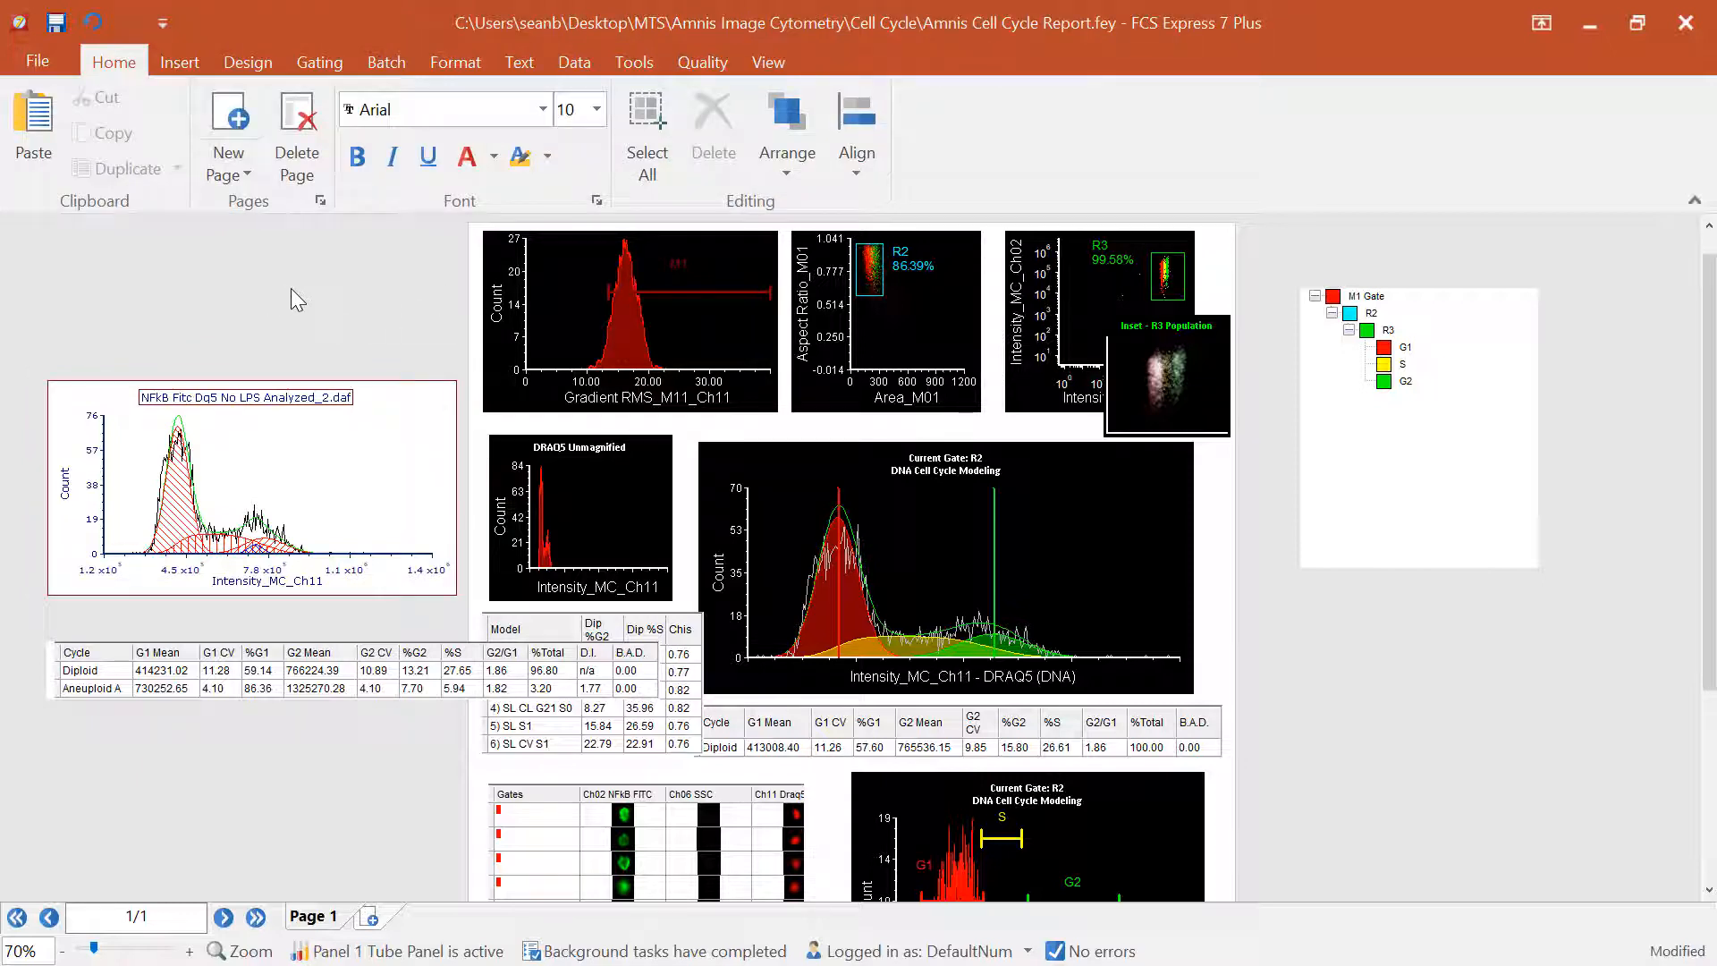
Apply the G1 gate to the image data grid and shift the lower end of the histogram's G1 marker slightly inward.
{"action": "scroll", "coordinate": [291, 288], "scroll_direction": "down", "scroll_amount": 1}
{"action": "scroll", "coordinate": [410, 554], "scroll_direction": "down", "scroll_amount": 3}
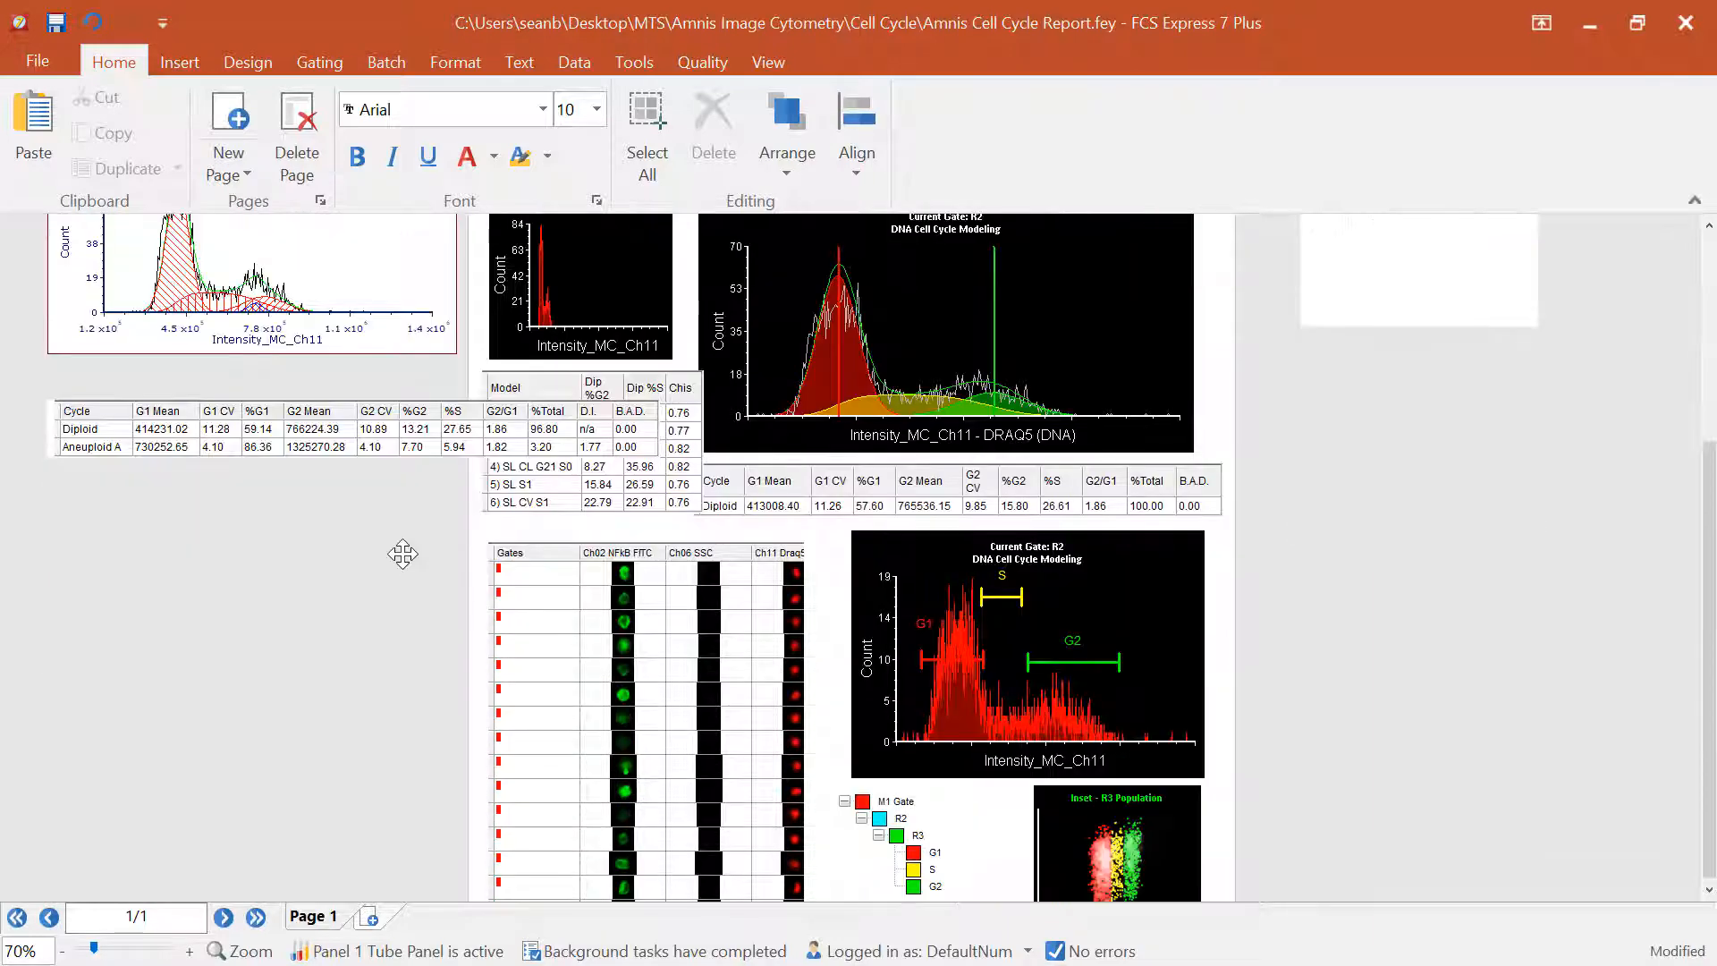
{"action": "left_click", "coordinate": [1129, 547]}
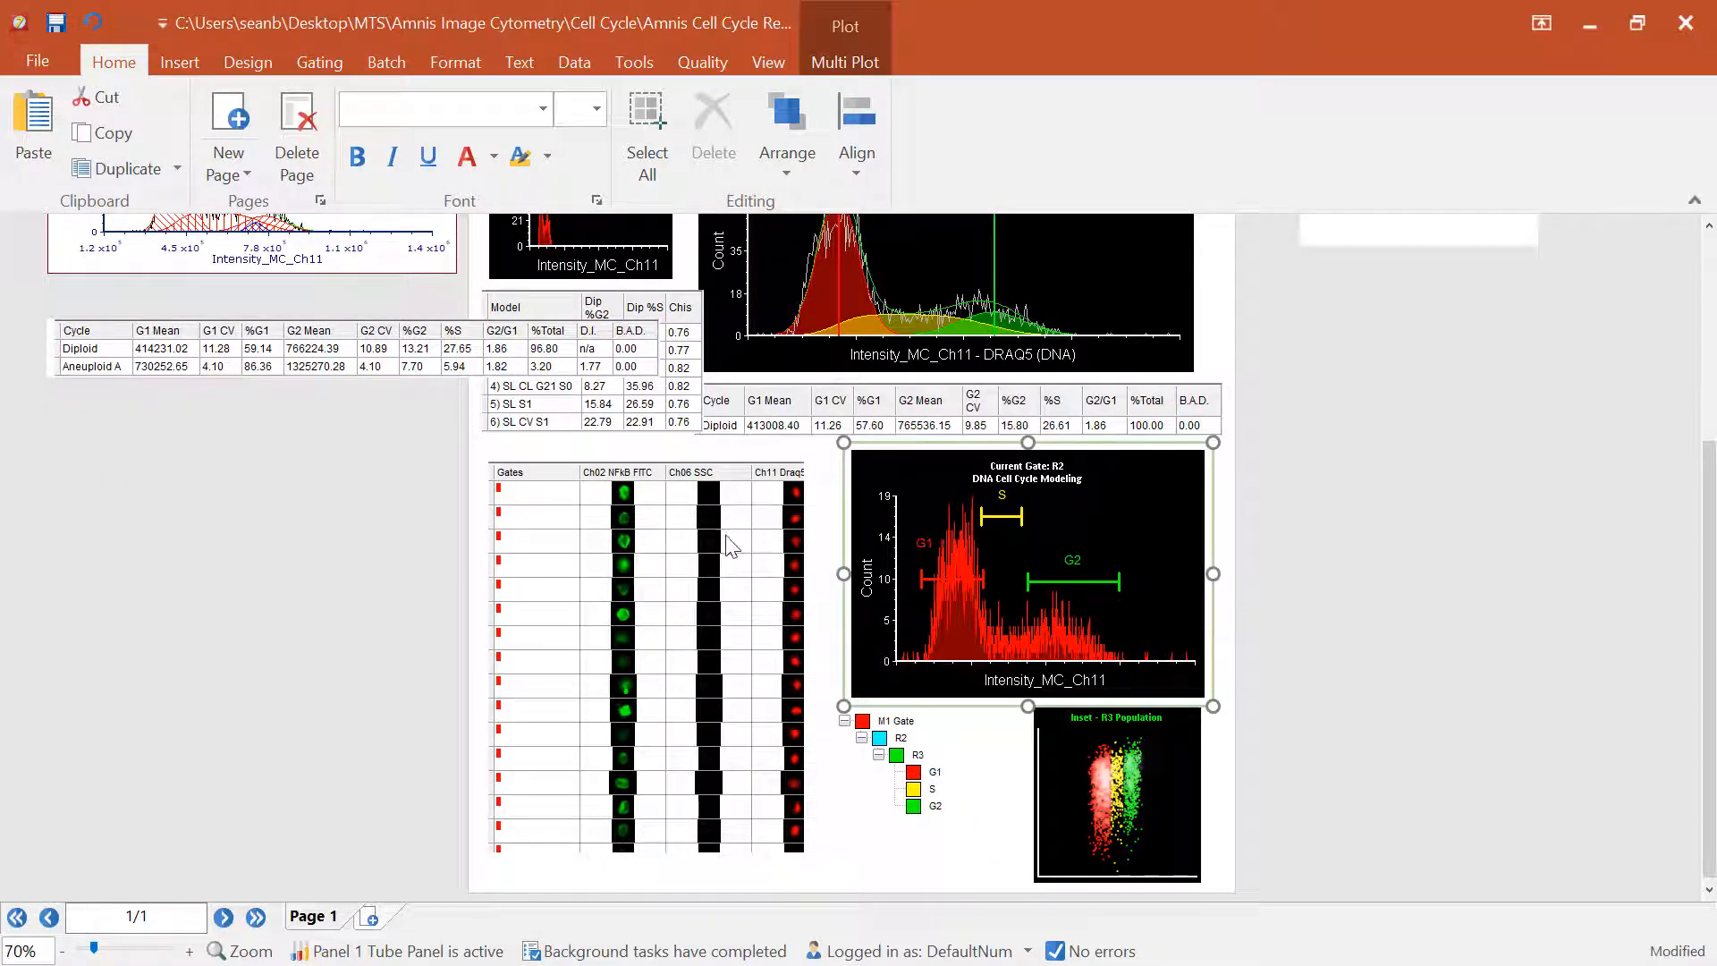
{"action": "left_click", "coordinate": [979, 579]}
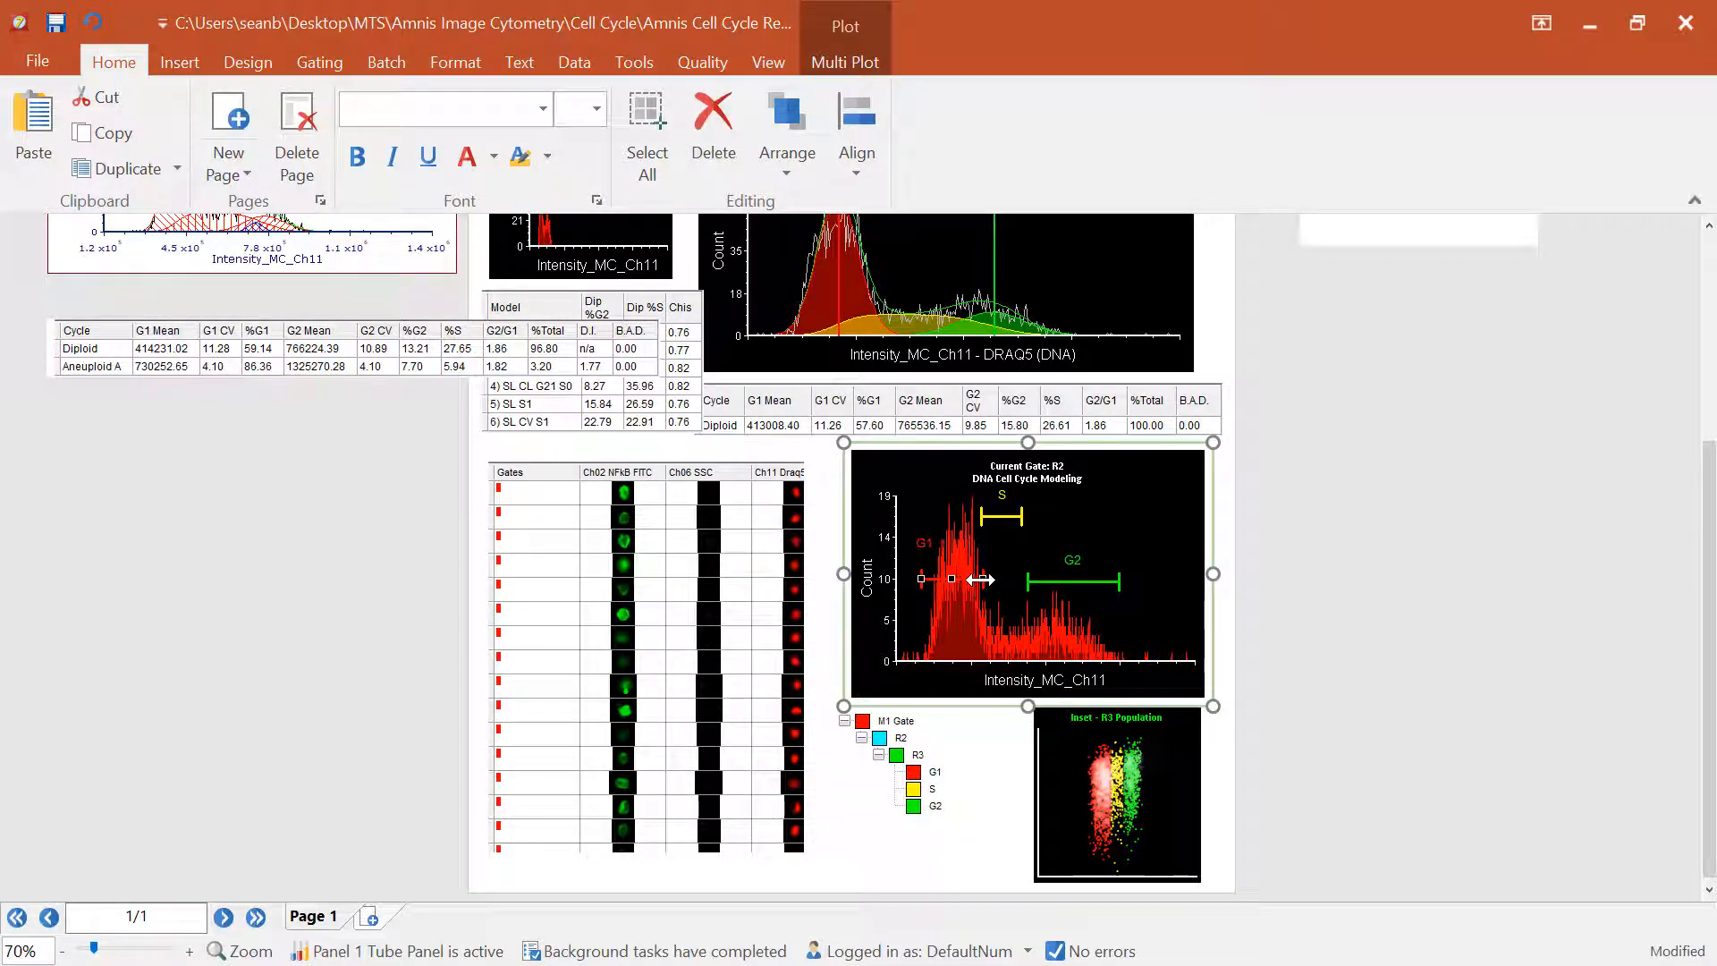
{"action": "left_click", "coordinate": [915, 777]}
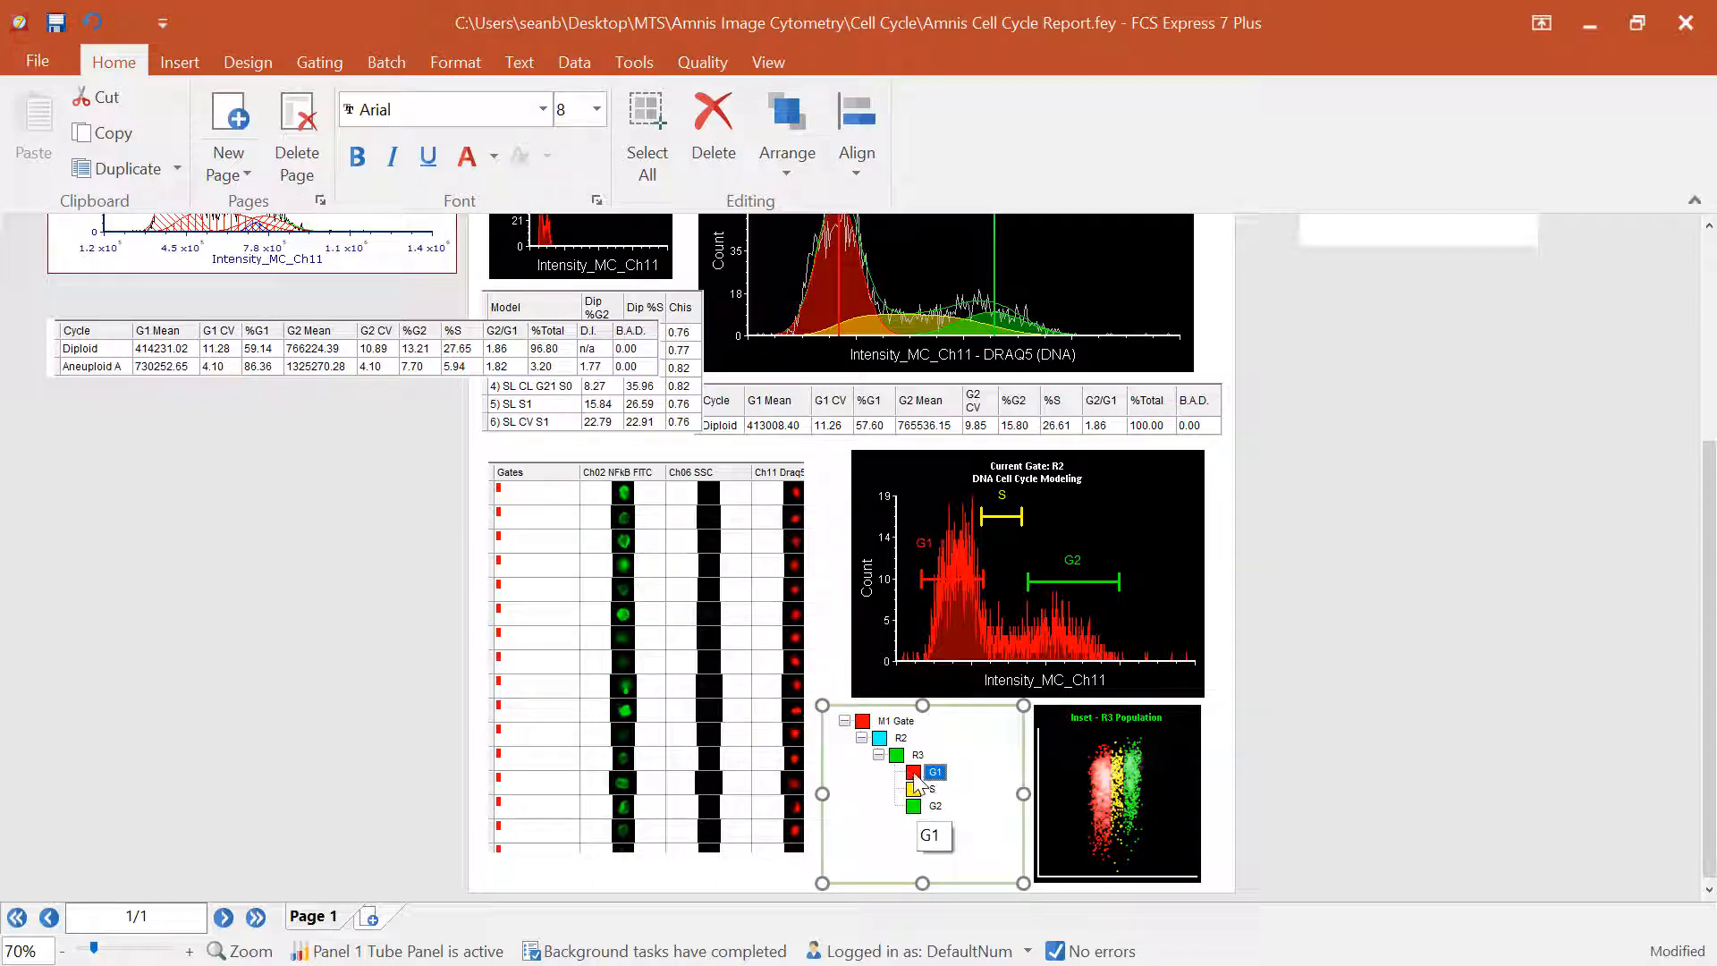
{"action": "left_click", "coordinate": [673, 571]}
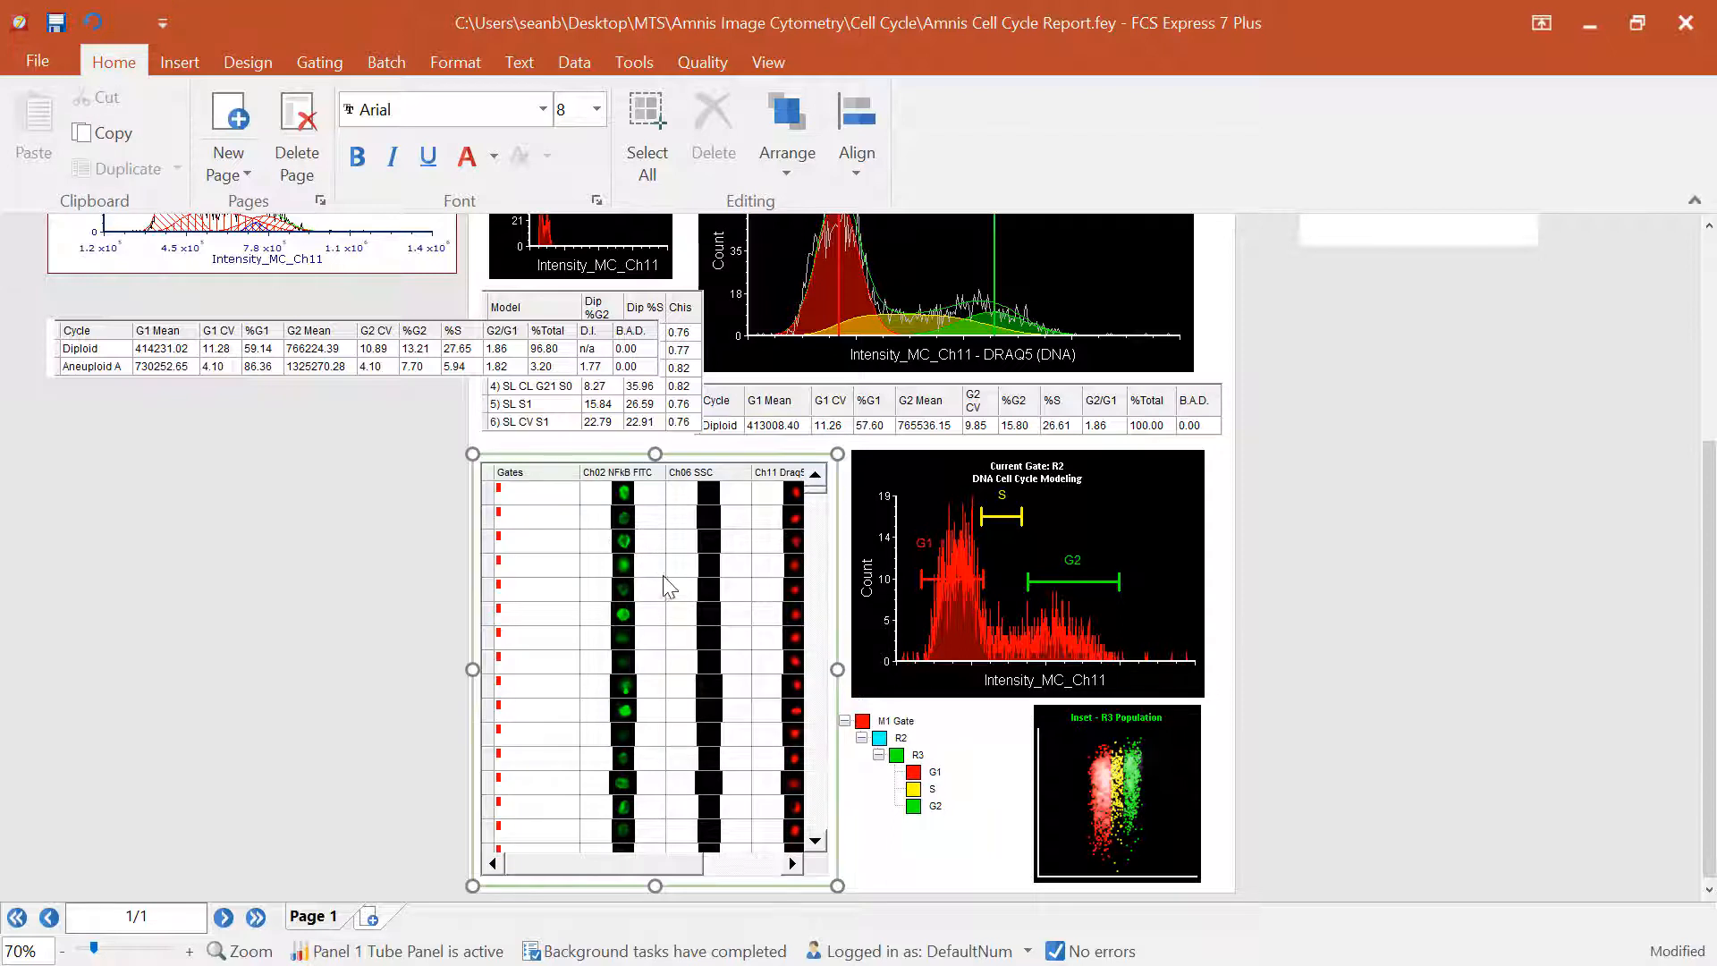
{"action": "left_click", "coordinate": [922, 579]}
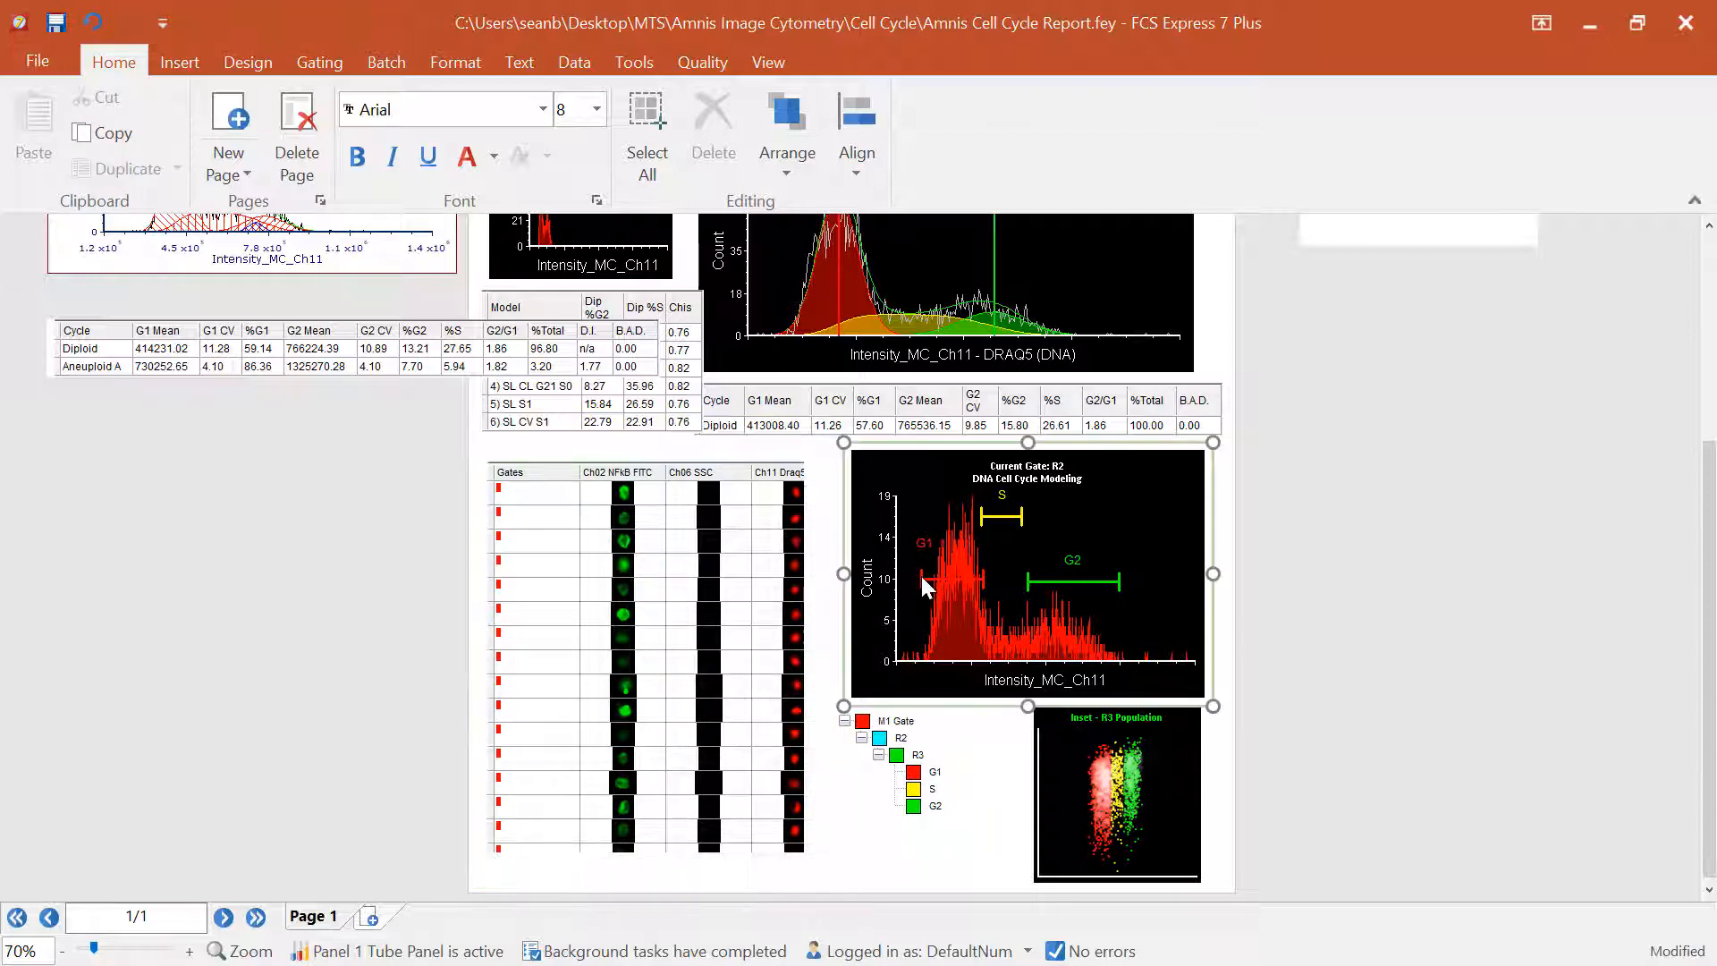
{"action": "mouse_move", "coordinate": [922, 578]}
{"action": "left_mouse_down"}
{"action": "mouse_move", "coordinate": [962, 586]}
{"action": "mouse_move", "coordinate": [925, 579]}
{"action": "left_mouse_up"}
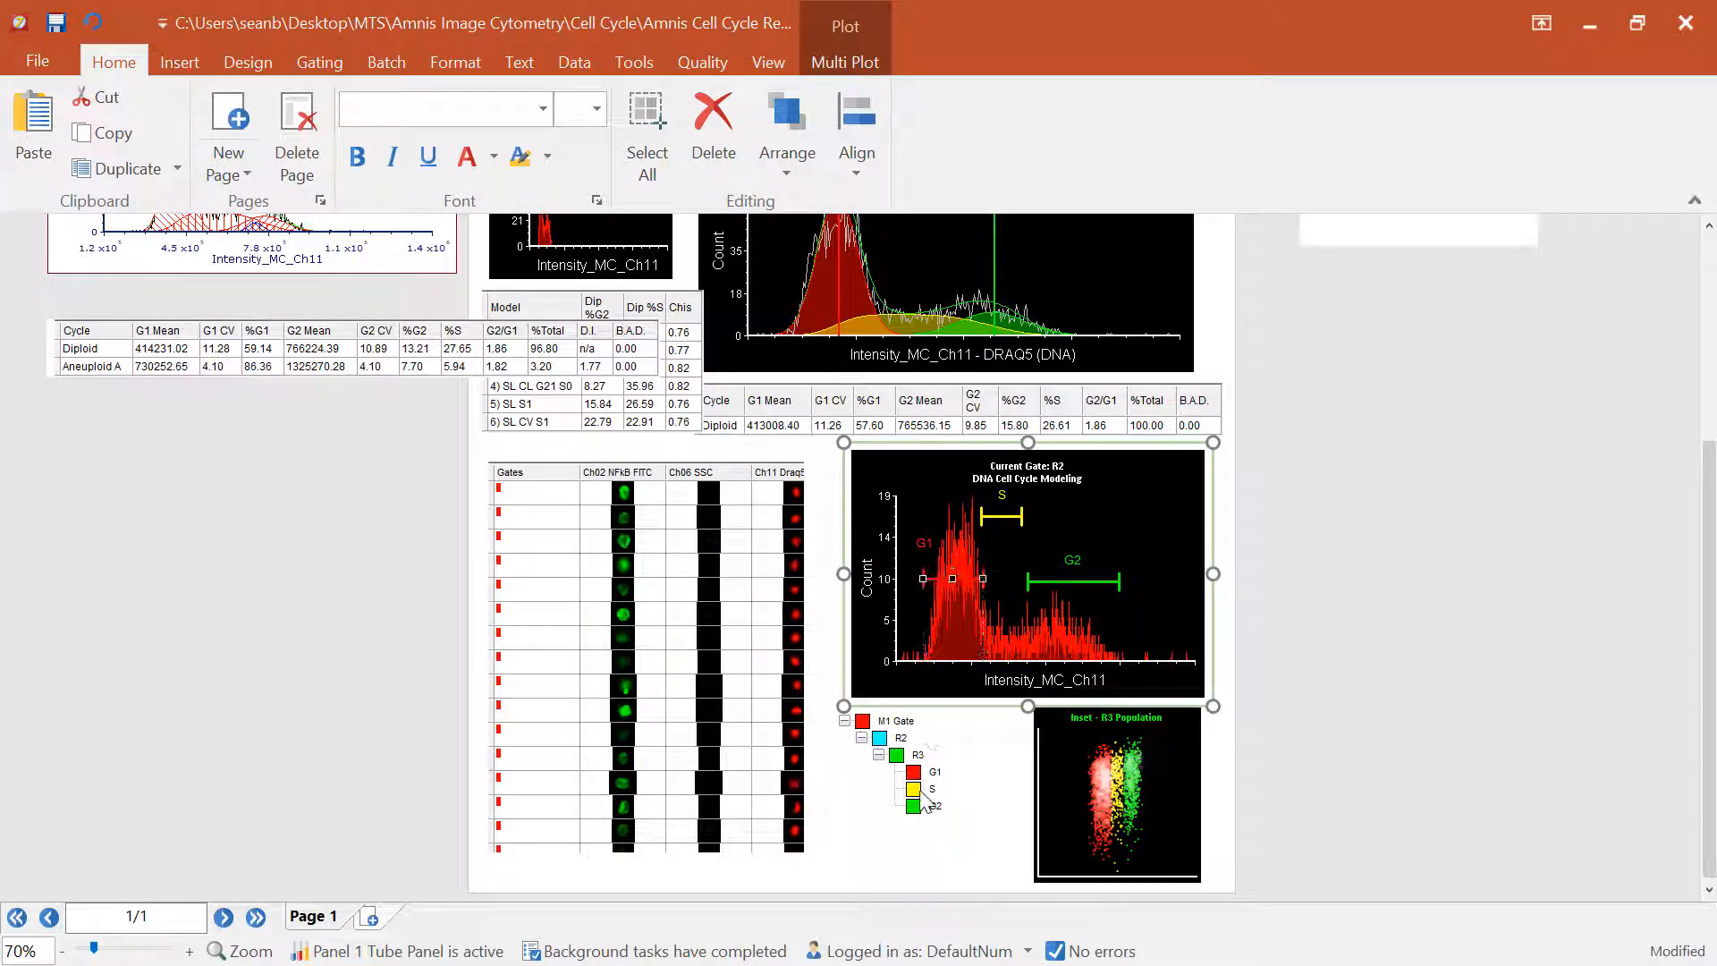
Apply the S gate and finally the G2 gate from the gate view to the image data grid.
{"action": "left_click", "coordinate": [914, 791]}
{"action": "left_click", "coordinate": [747, 697]}
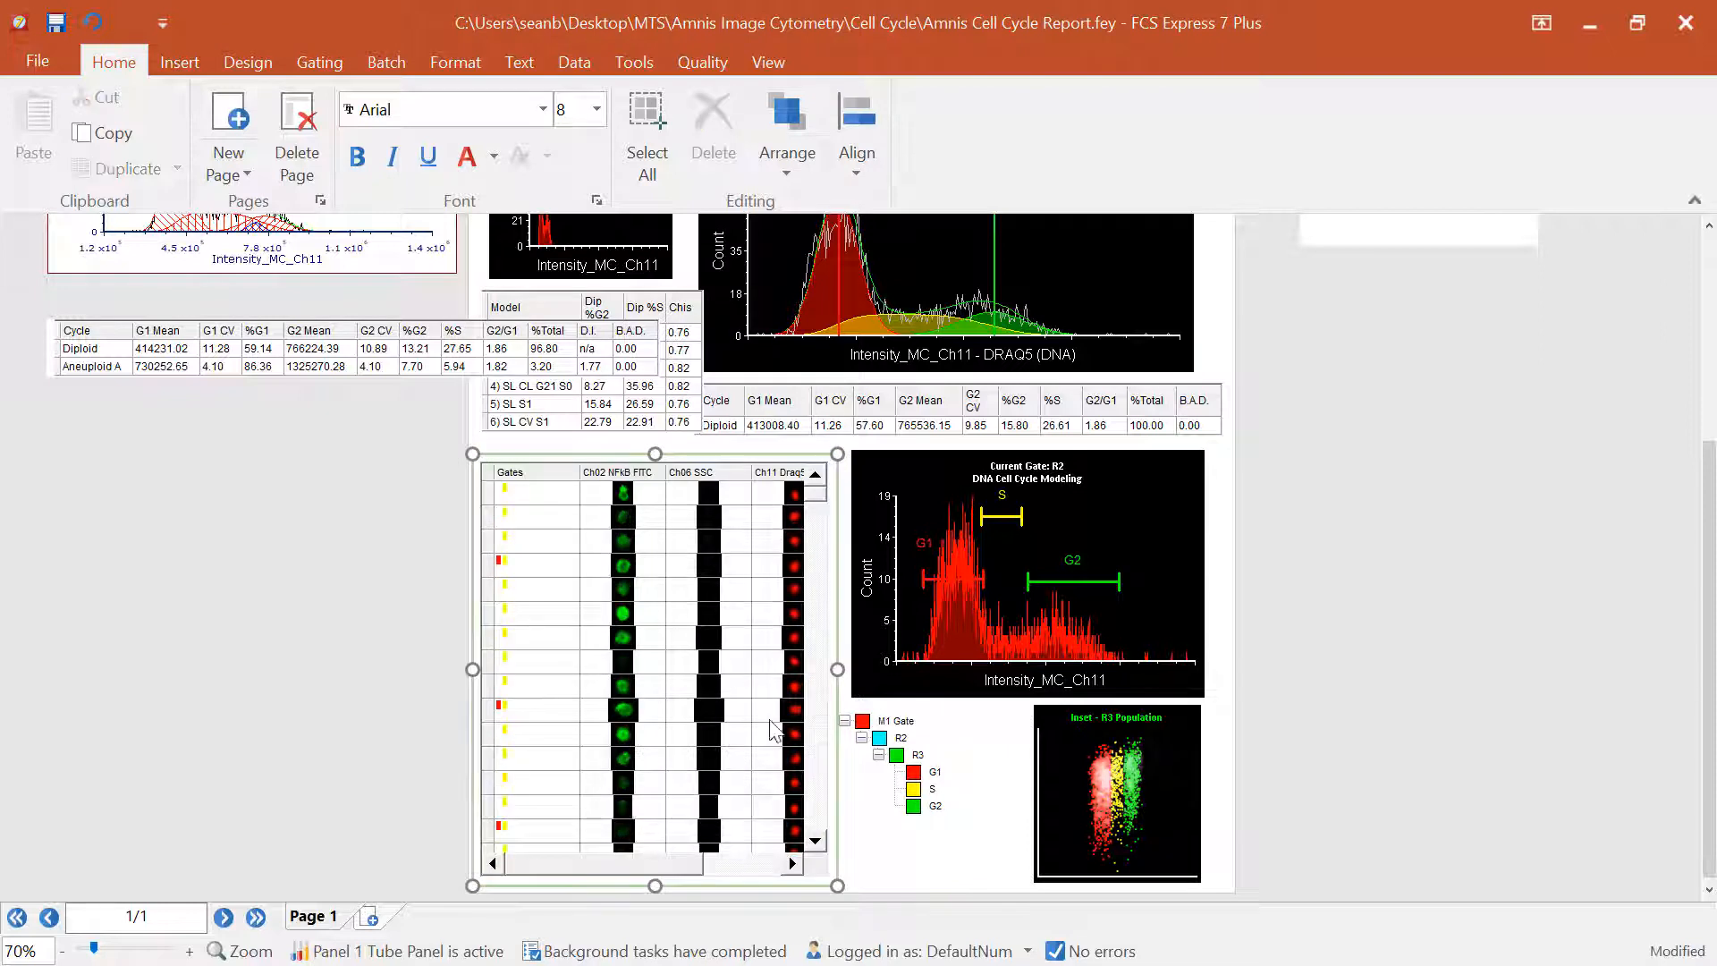
{"action": "left_click_drag", "start_coordinate": [935, 806], "coordinate": [729, 640]}
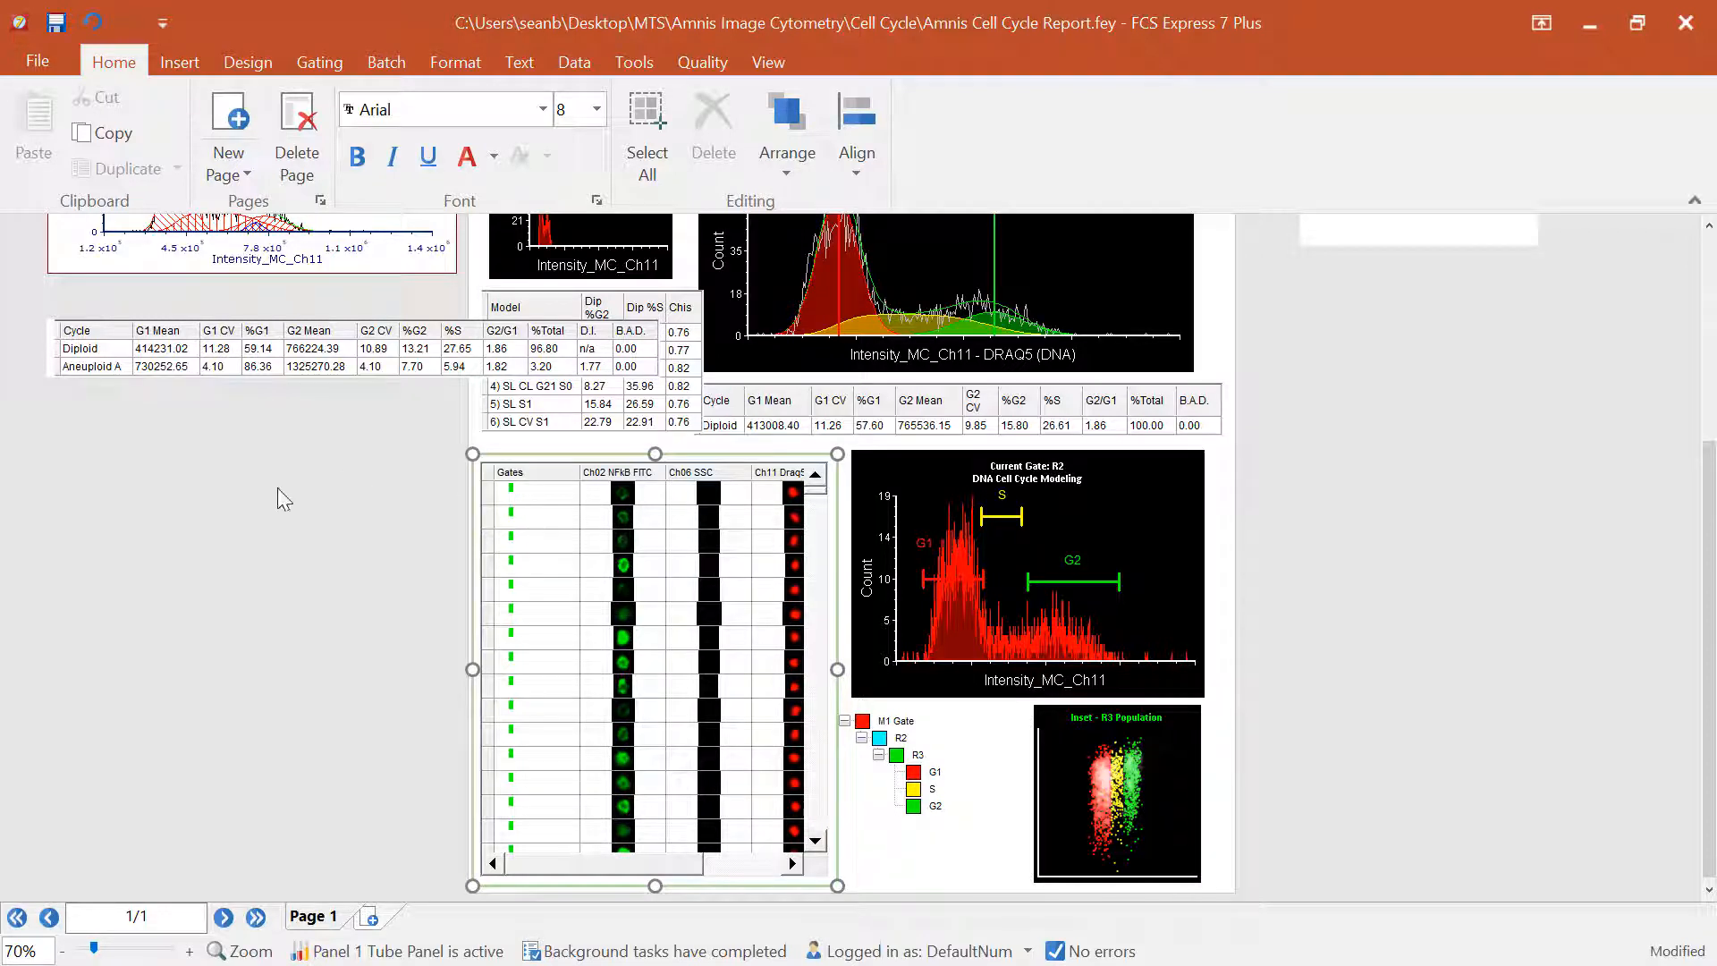
{"action": "left_click", "coordinate": [360, 515]}
Close the Amnis Cell Cycle Report without saving and switch to the PowerPoint slide on working with Amnis data.
{"action": "scroll", "coordinate": [360, 516], "scroll_direction": "up", "scroll_amount": 3}
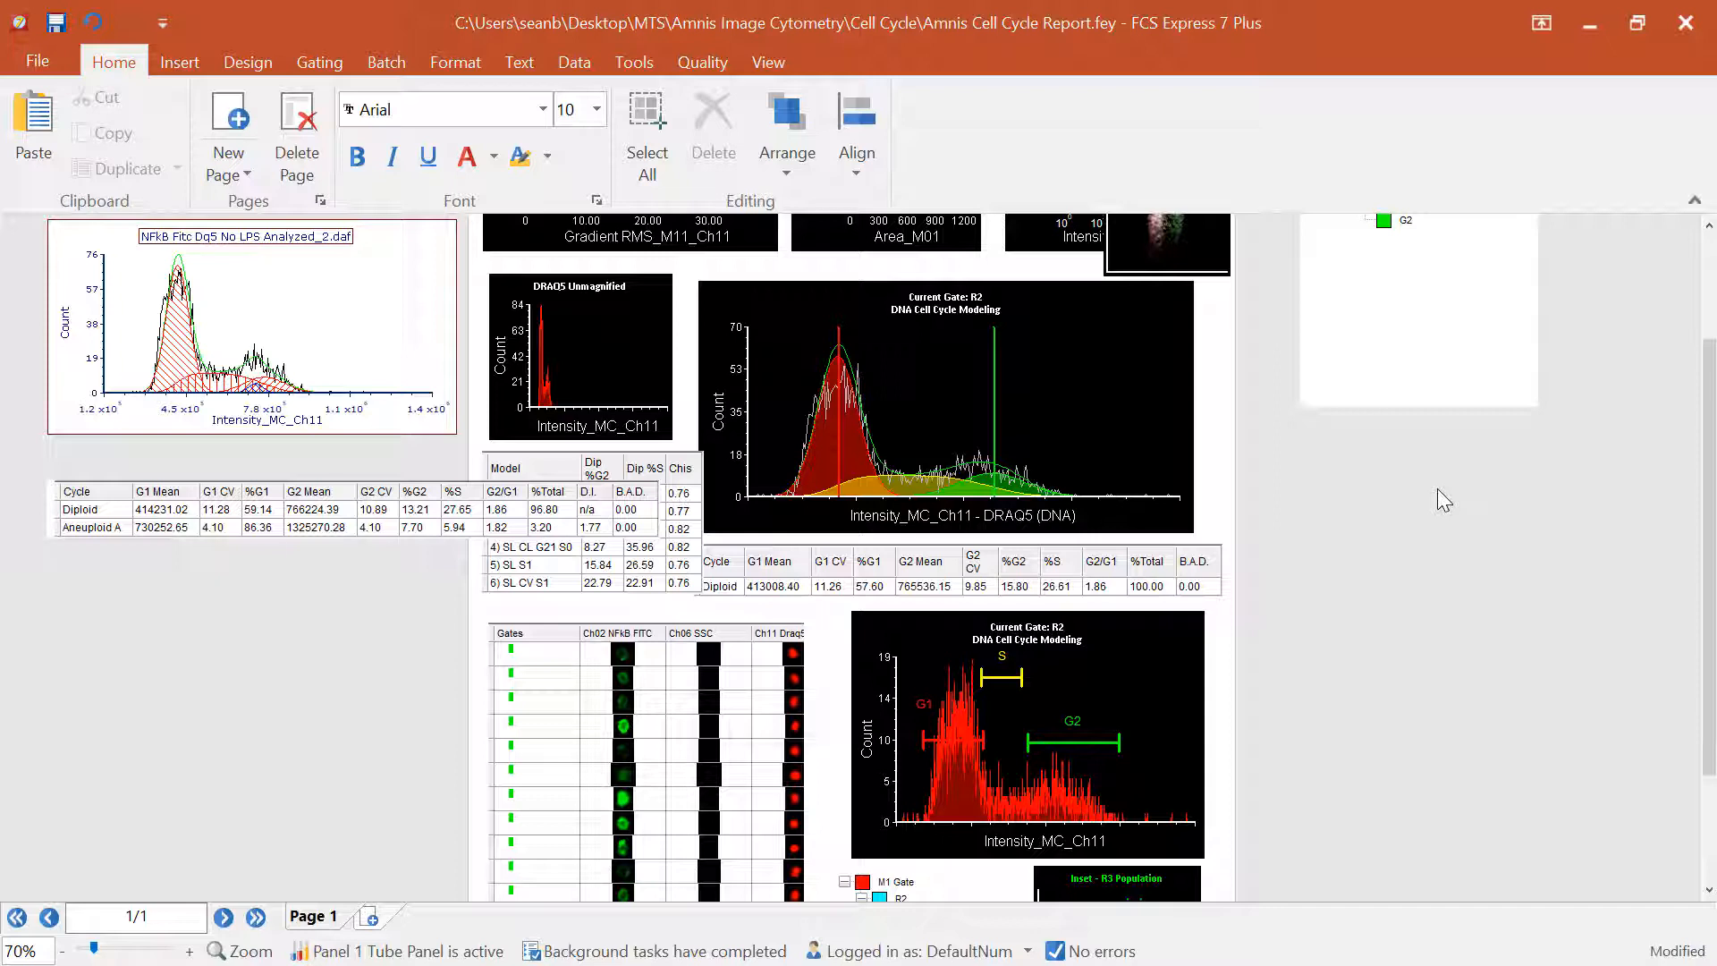
{"action": "scroll", "coordinate": [1401, 619], "scroll_direction": "up", "scroll_amount": 1}
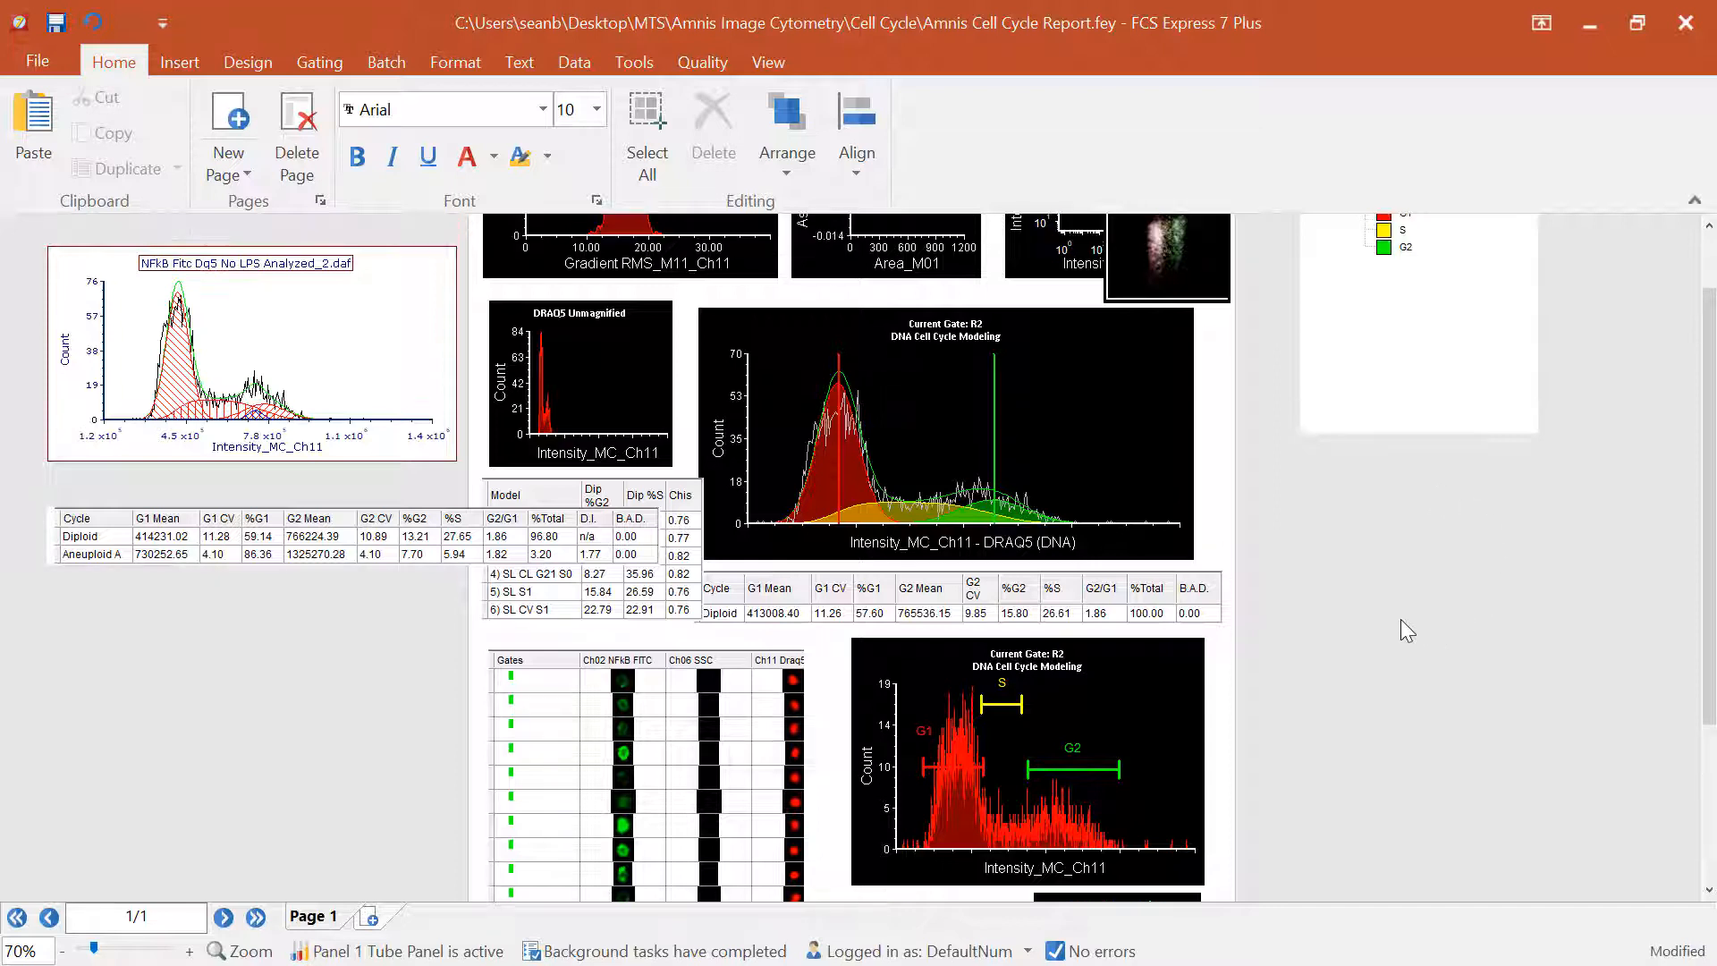
{"action": "scroll", "coordinate": [1400, 619], "scroll_direction": "up", "scroll_amount": 3}
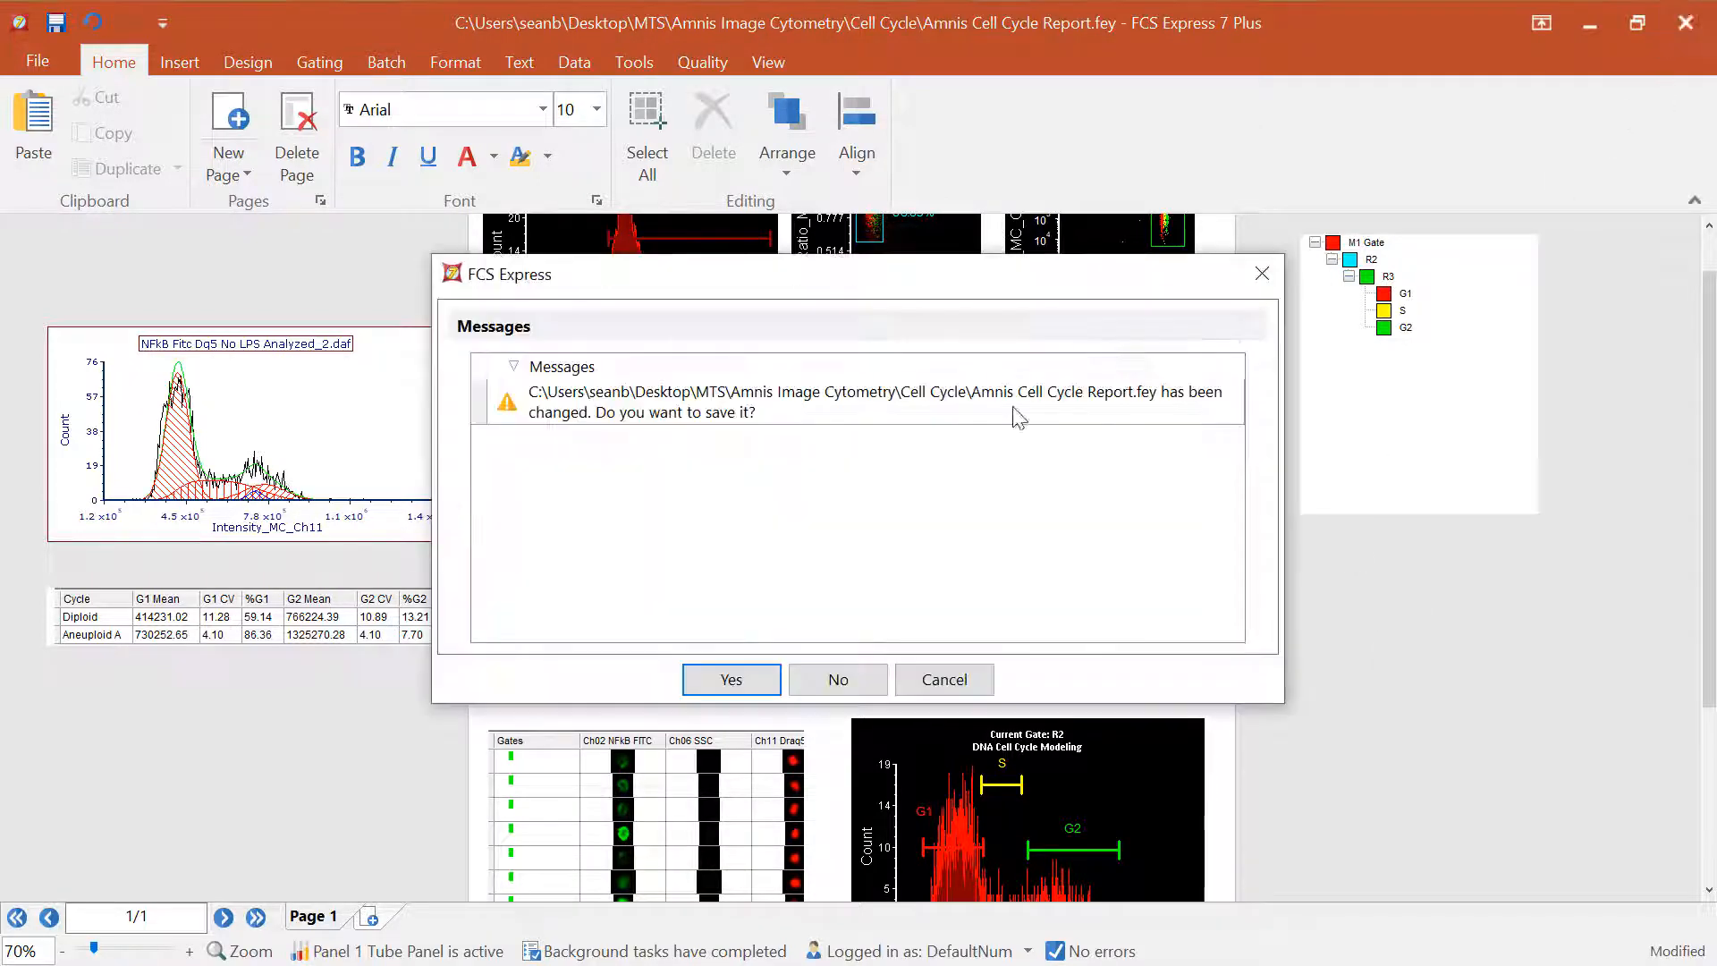
{"action": "left_click", "coordinate": [838, 679]}
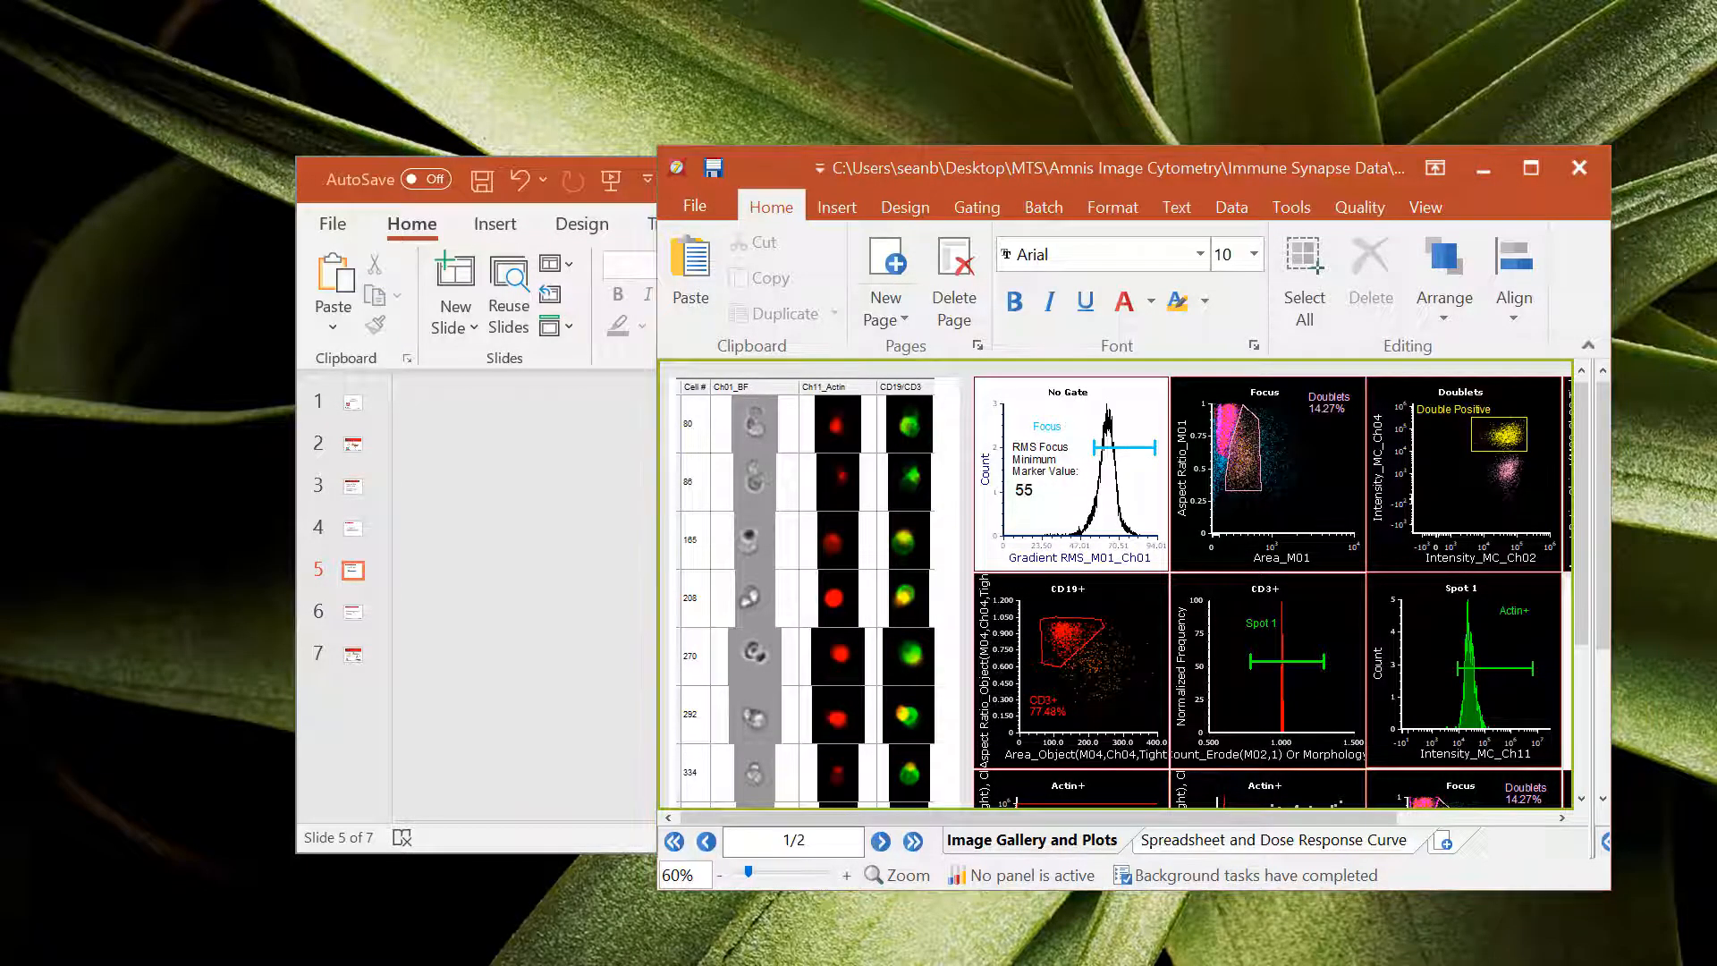
{"action": "key", "text": "alt+Tab"}
{"action": "left_click", "coordinate": [1476, 180]}
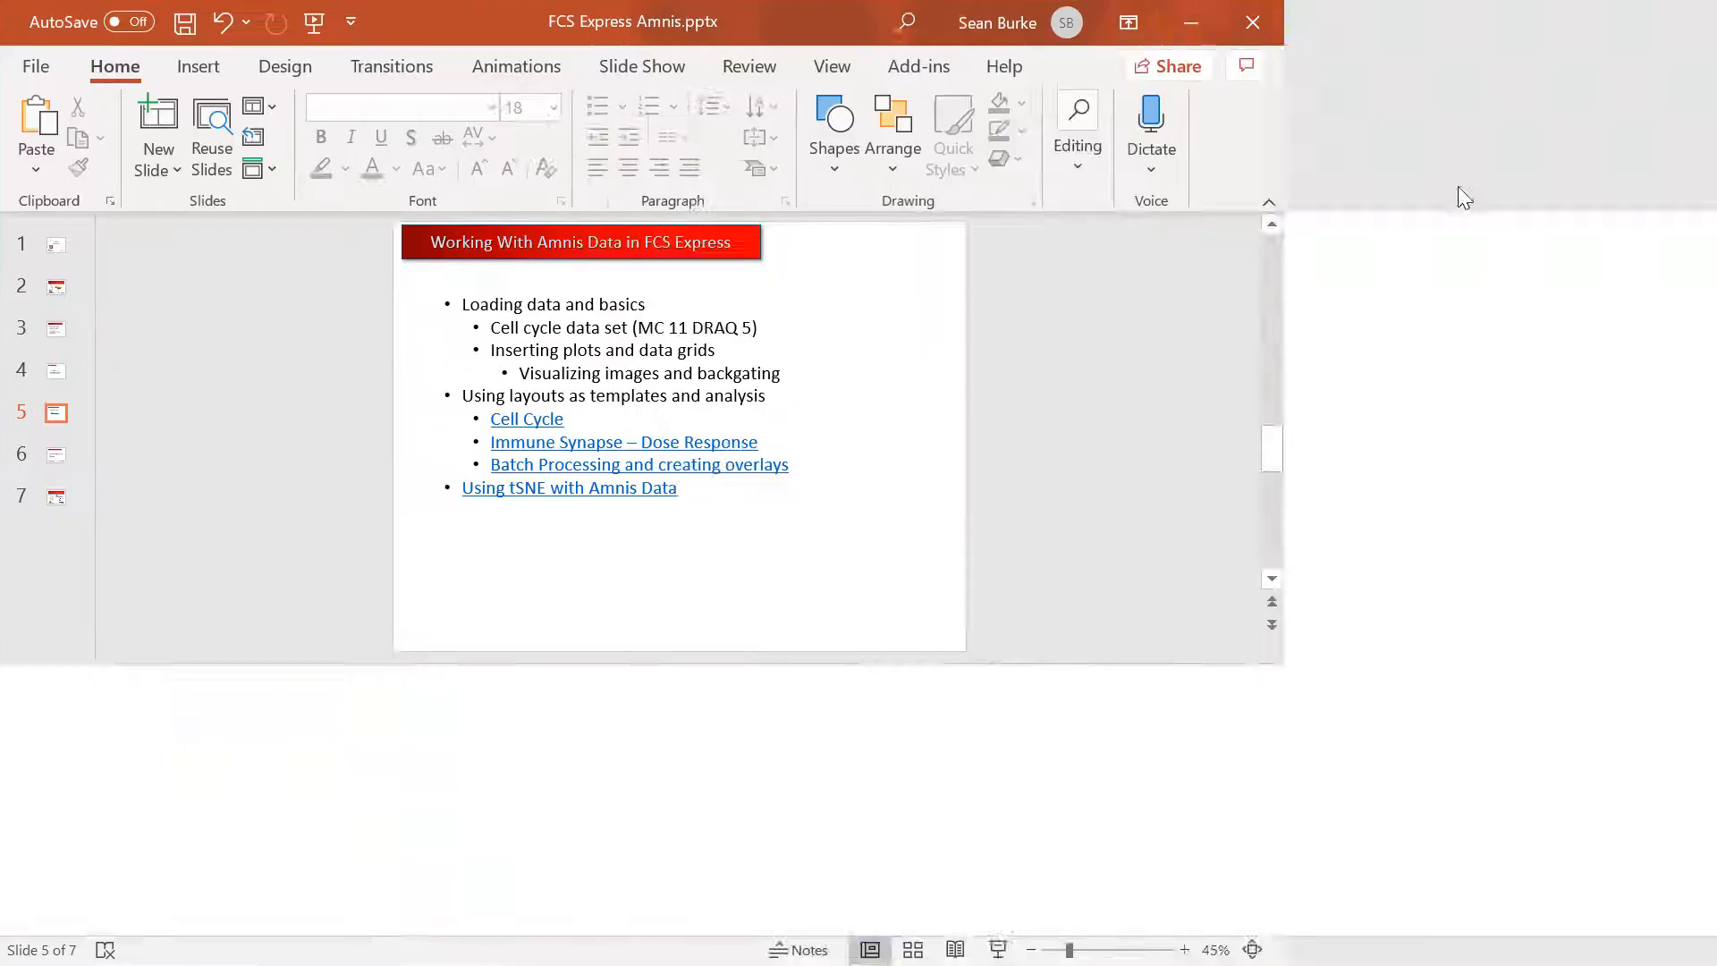